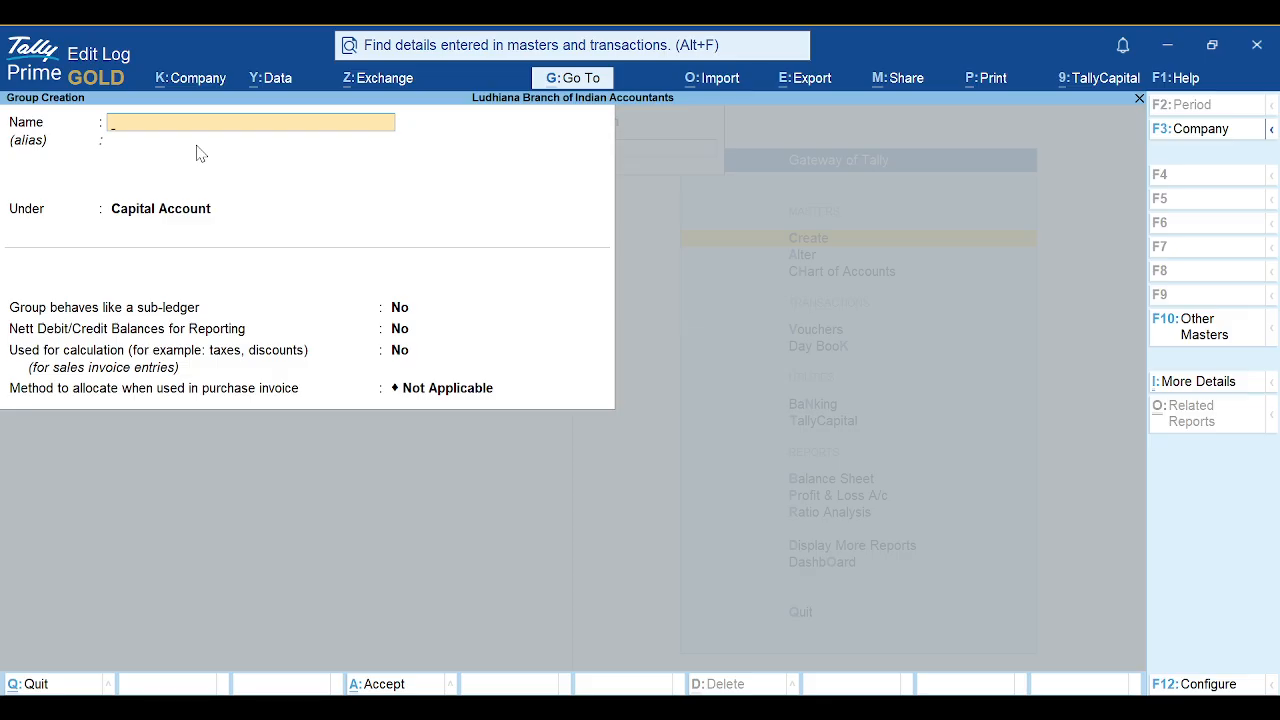
Name the new group Computer and Accessories and place it under Fixed Assets
text(Computer and Access)
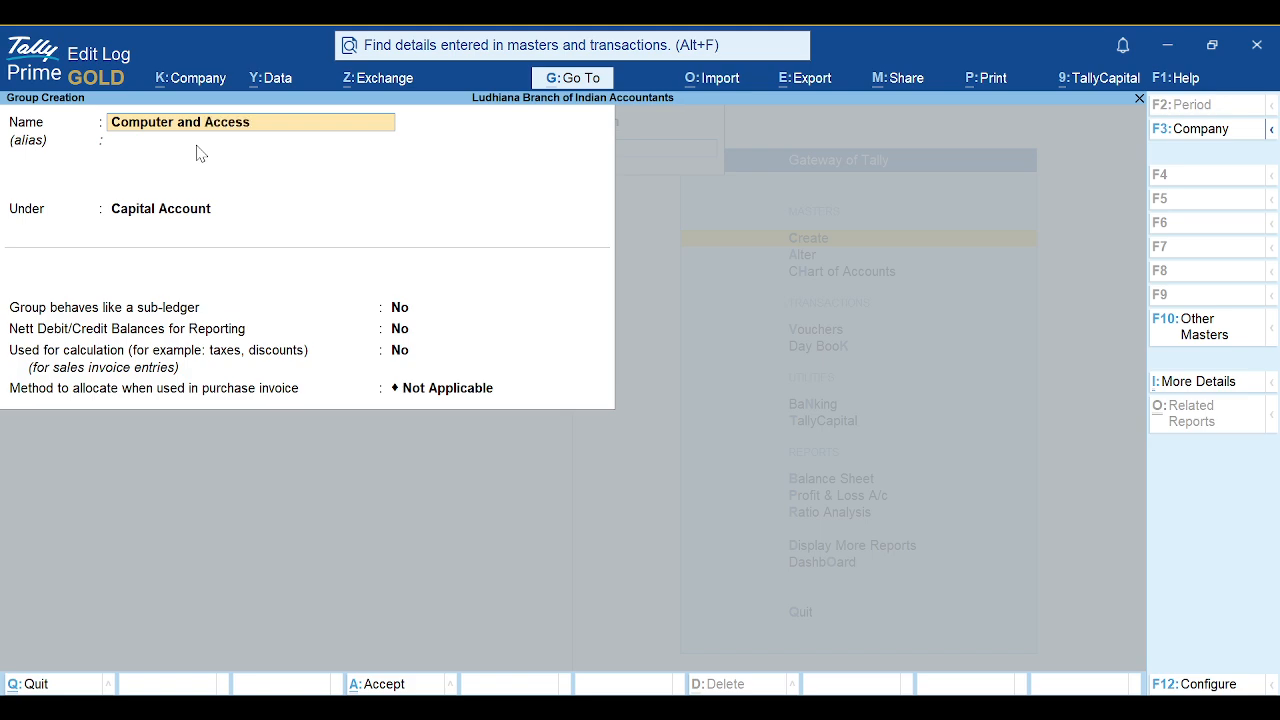
text(ories)
key(Return)
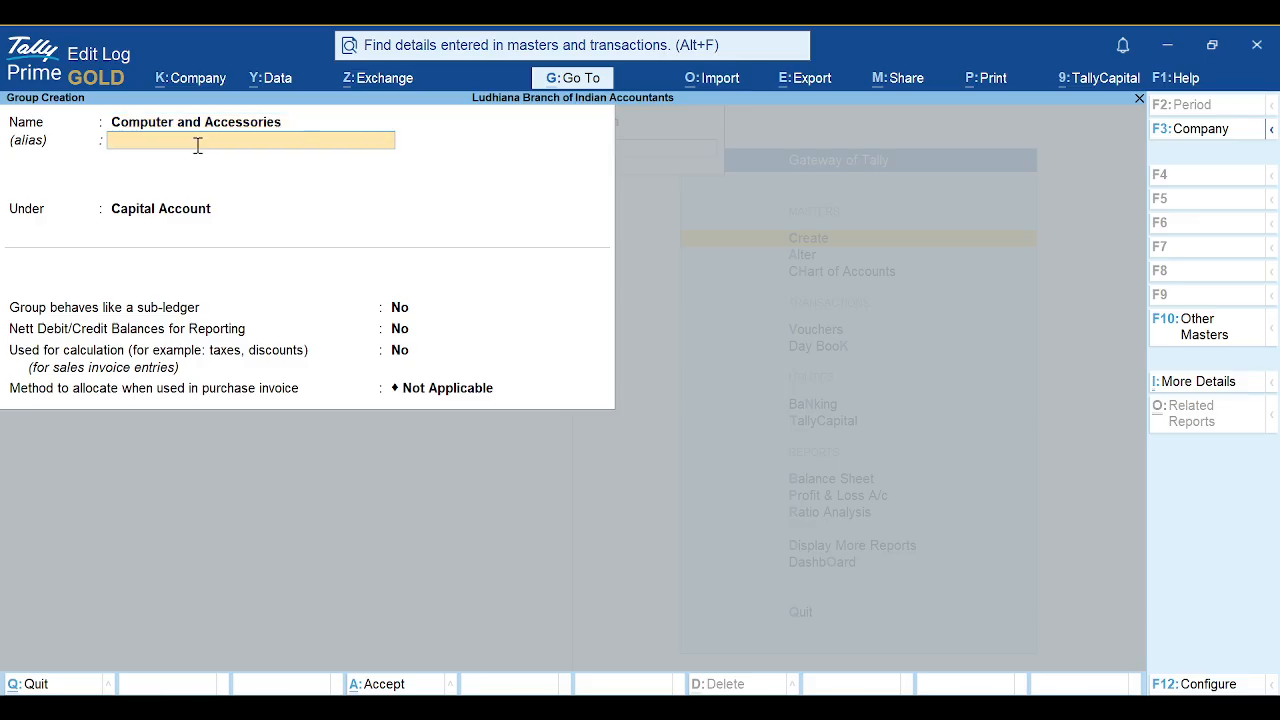
key(Return)
text(Fix)
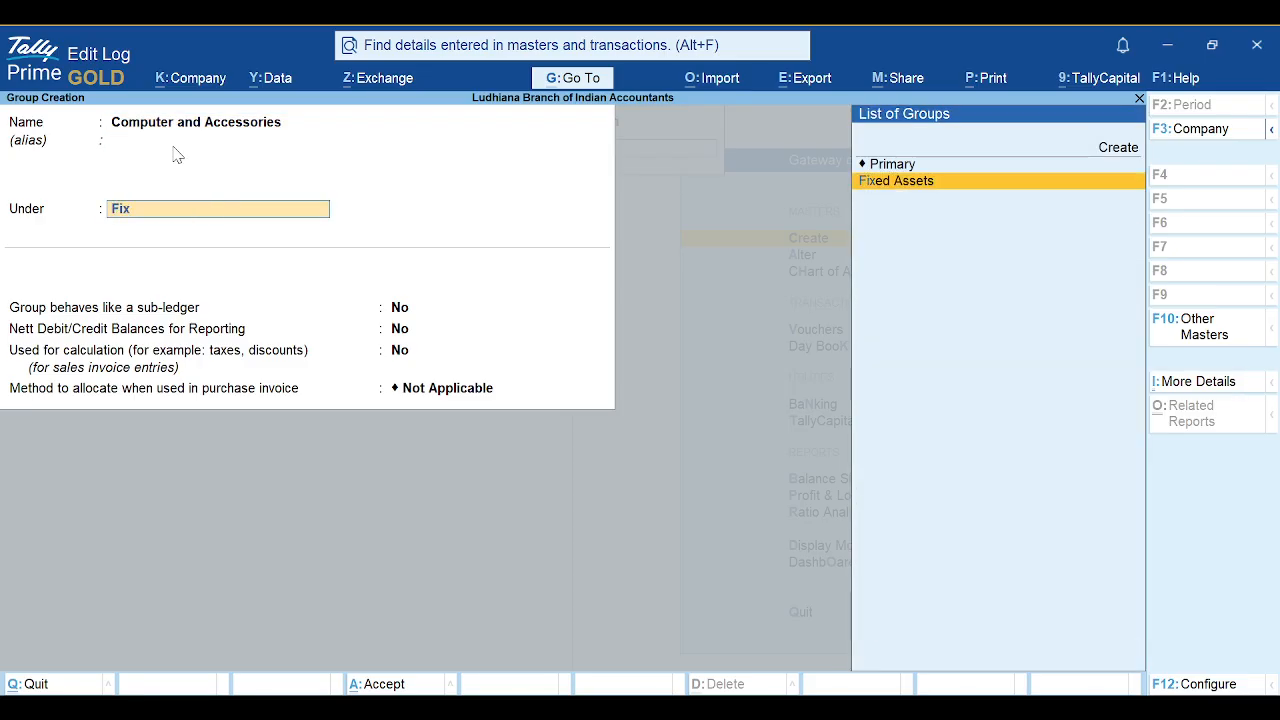
key(Return)
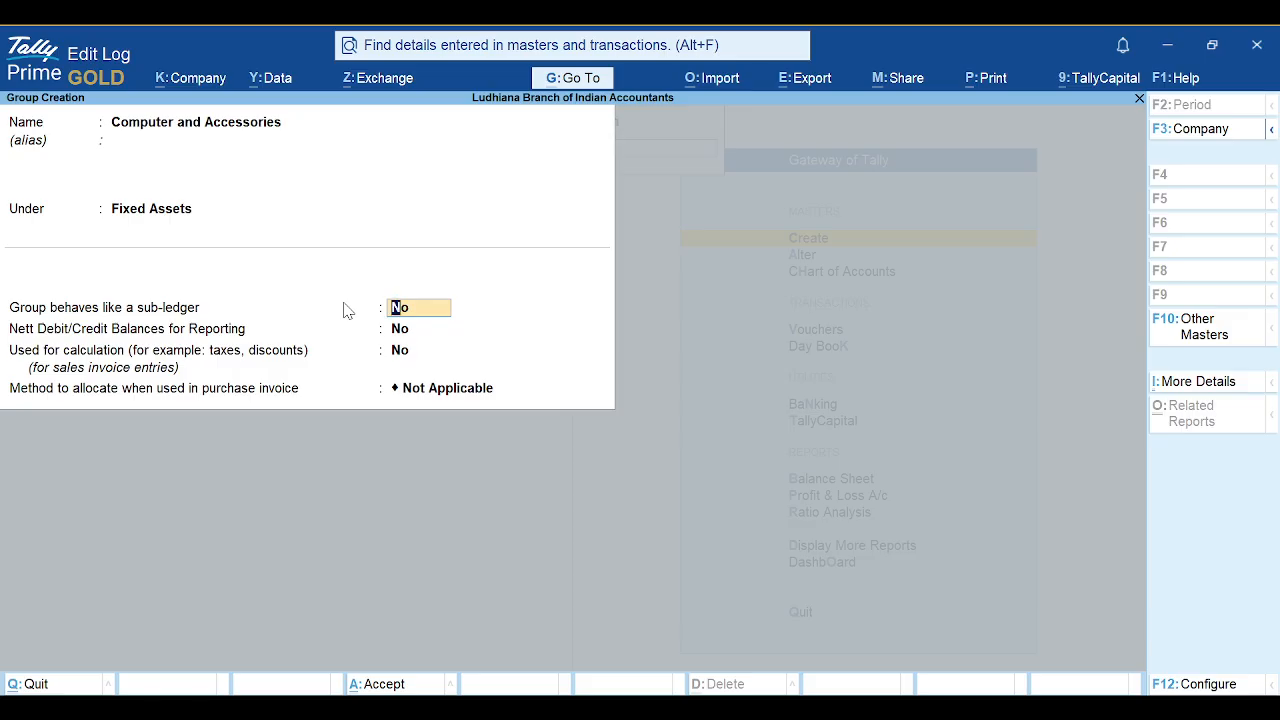
Make the group behave like a sub-ledger and set its purchase invoice allocation method to Appropriate by Value, without saving the group
text(y)
key(Return)
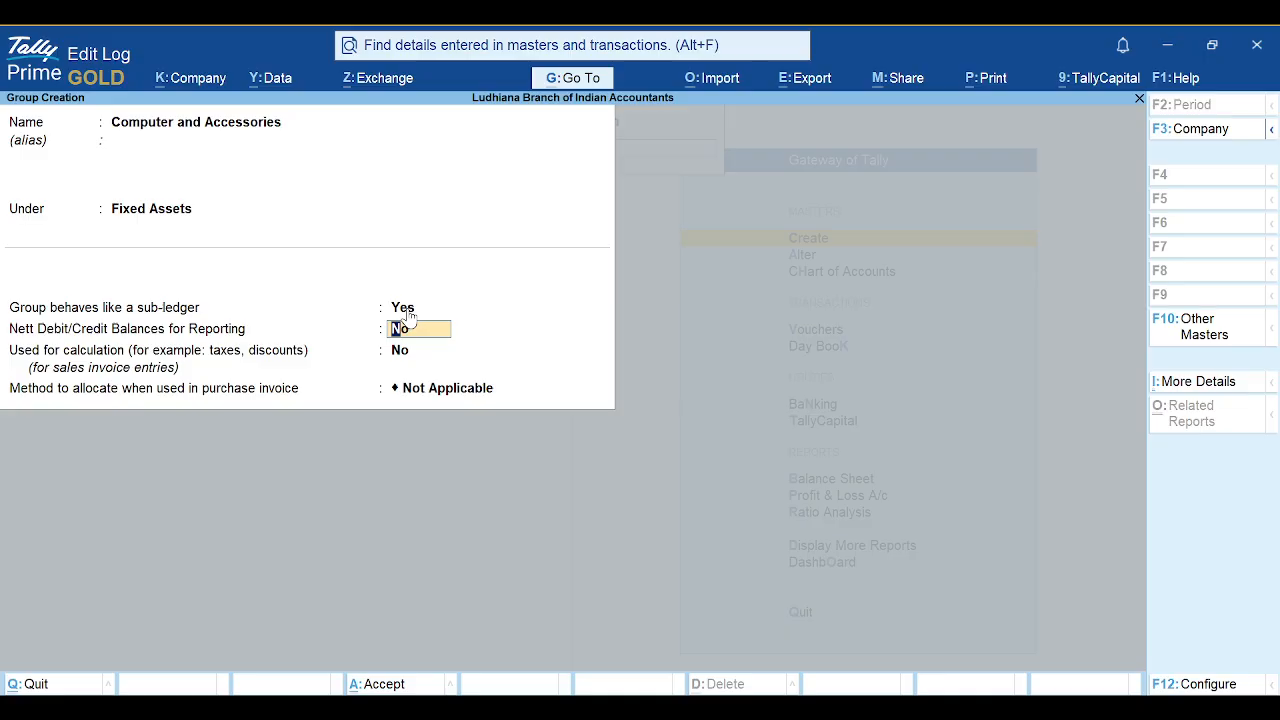
key(Return)
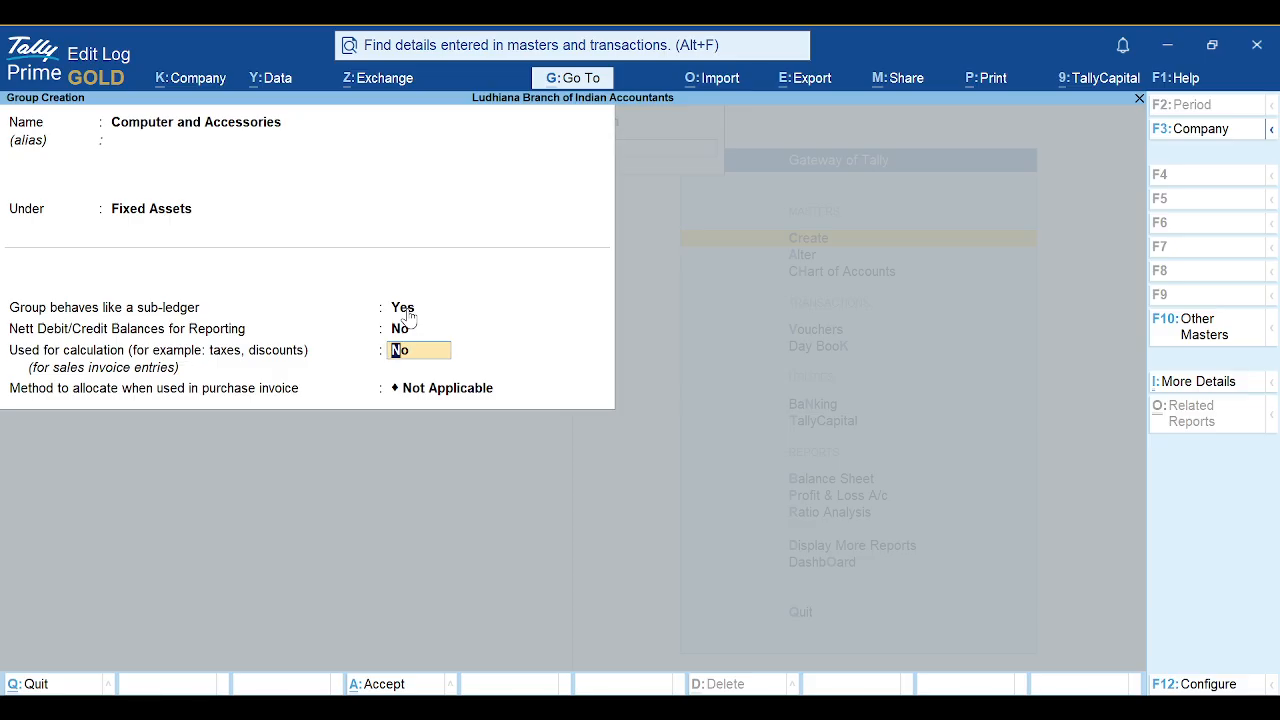
key(Return)
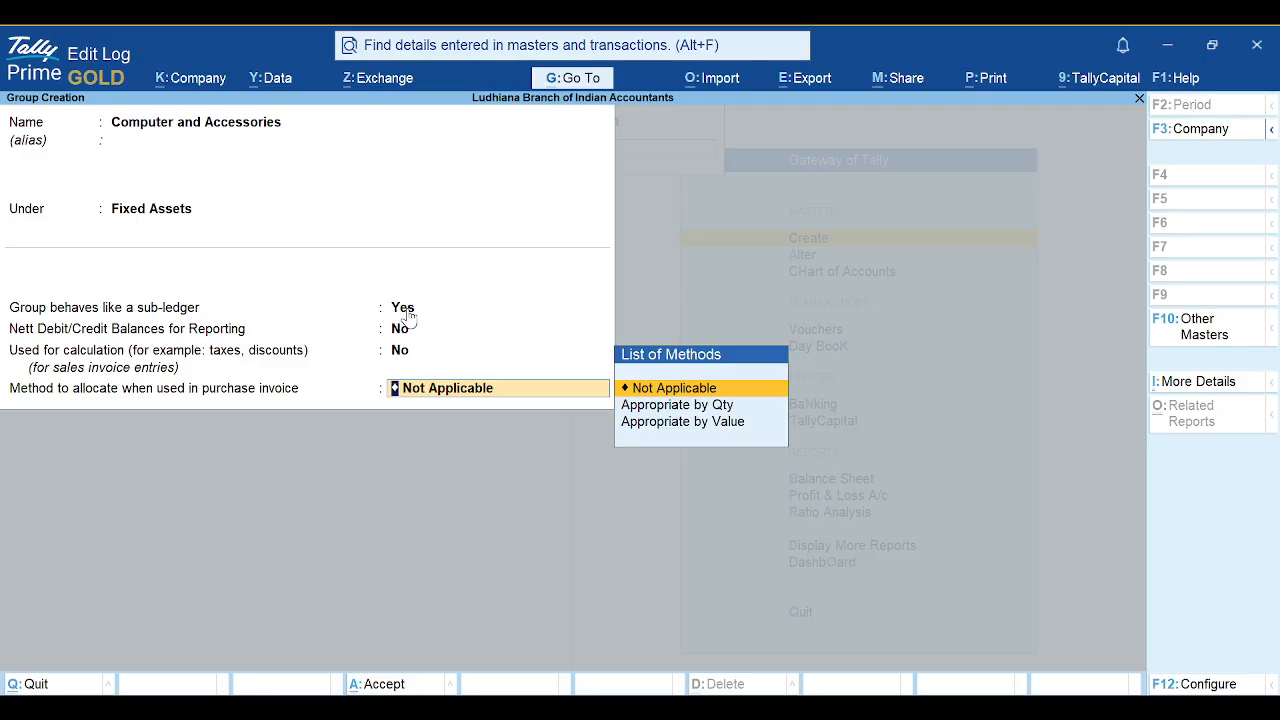
key(Down)
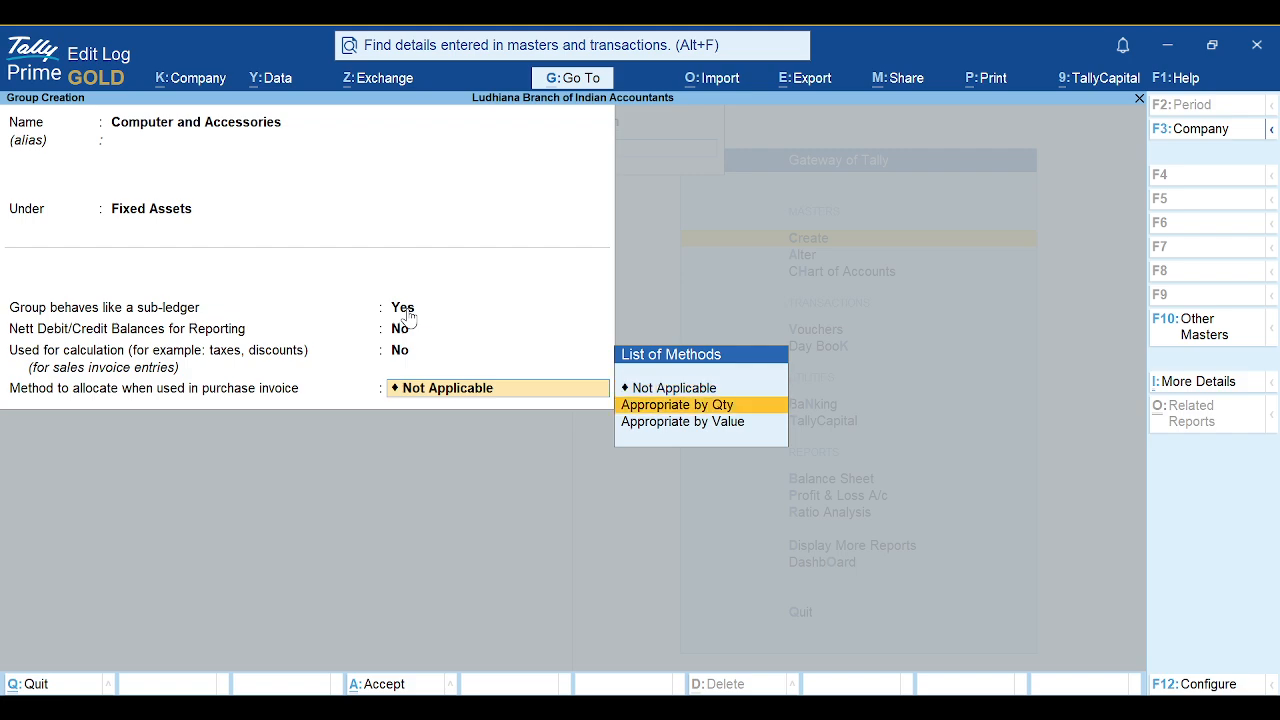
key(Down)
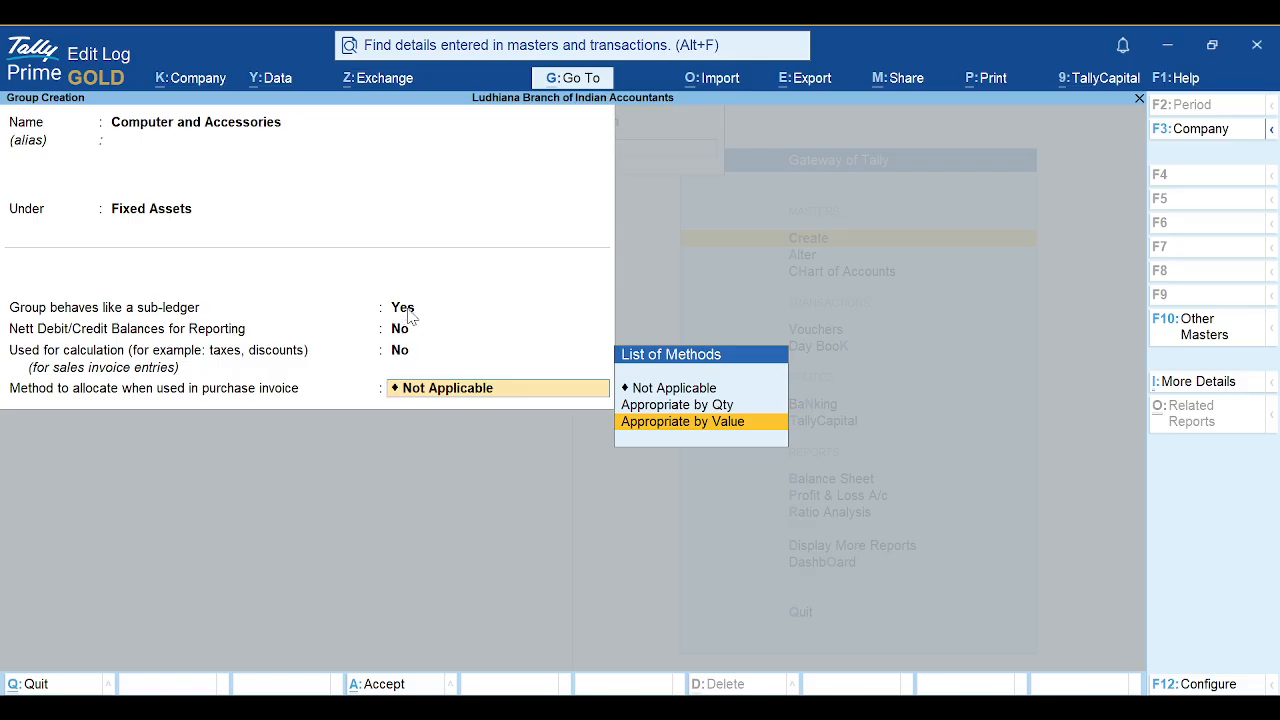
key(Return)
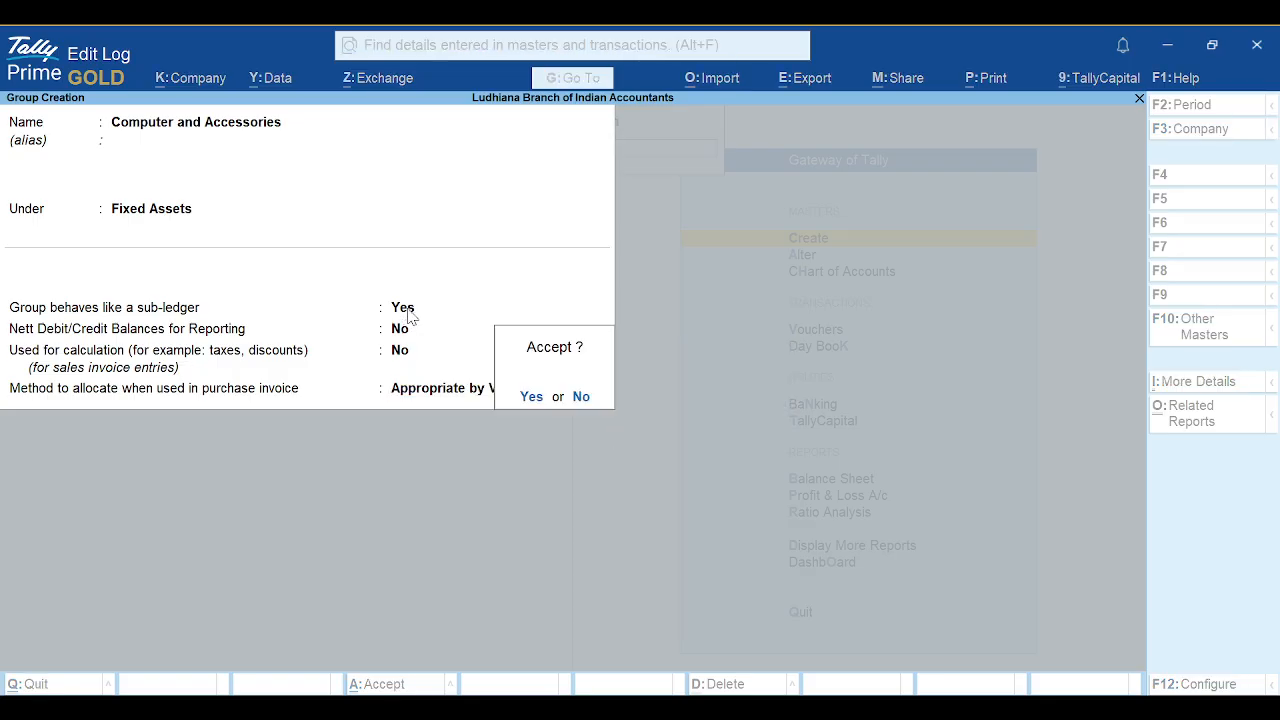
key(n)
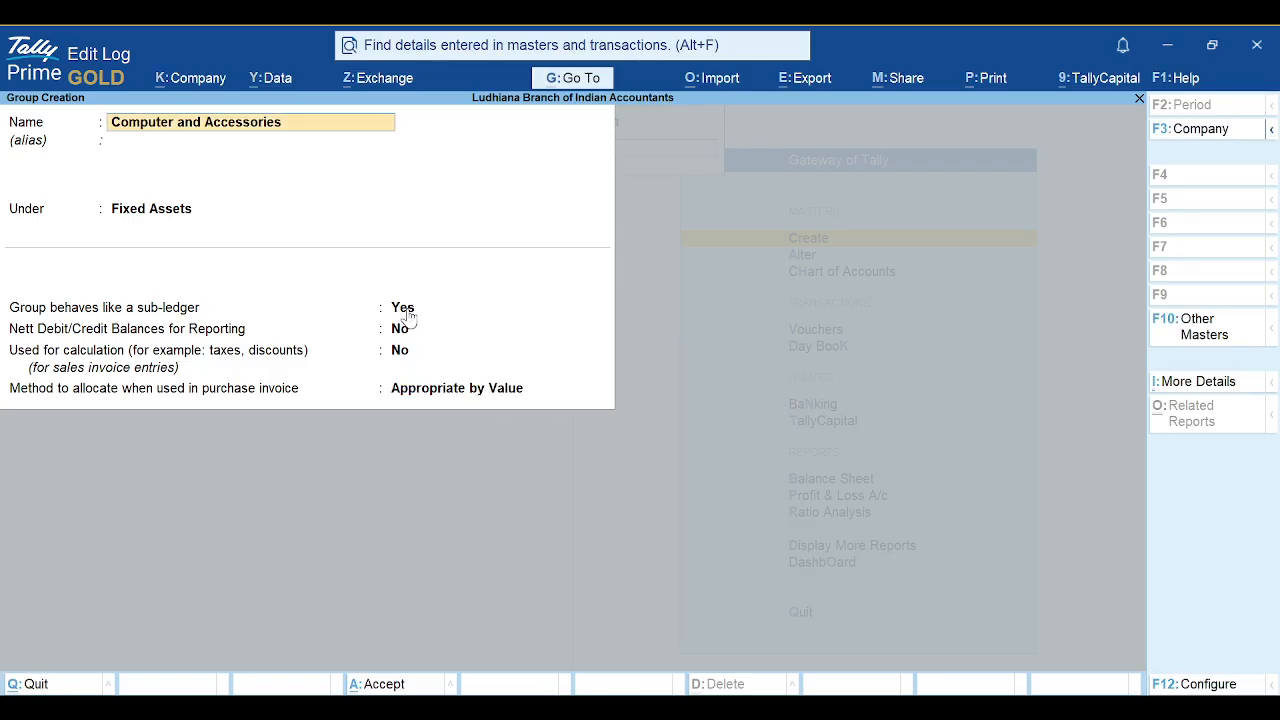
Enable Show more configurations in the group creation settings, then save the Computer and Accessories group
click(1195, 684)
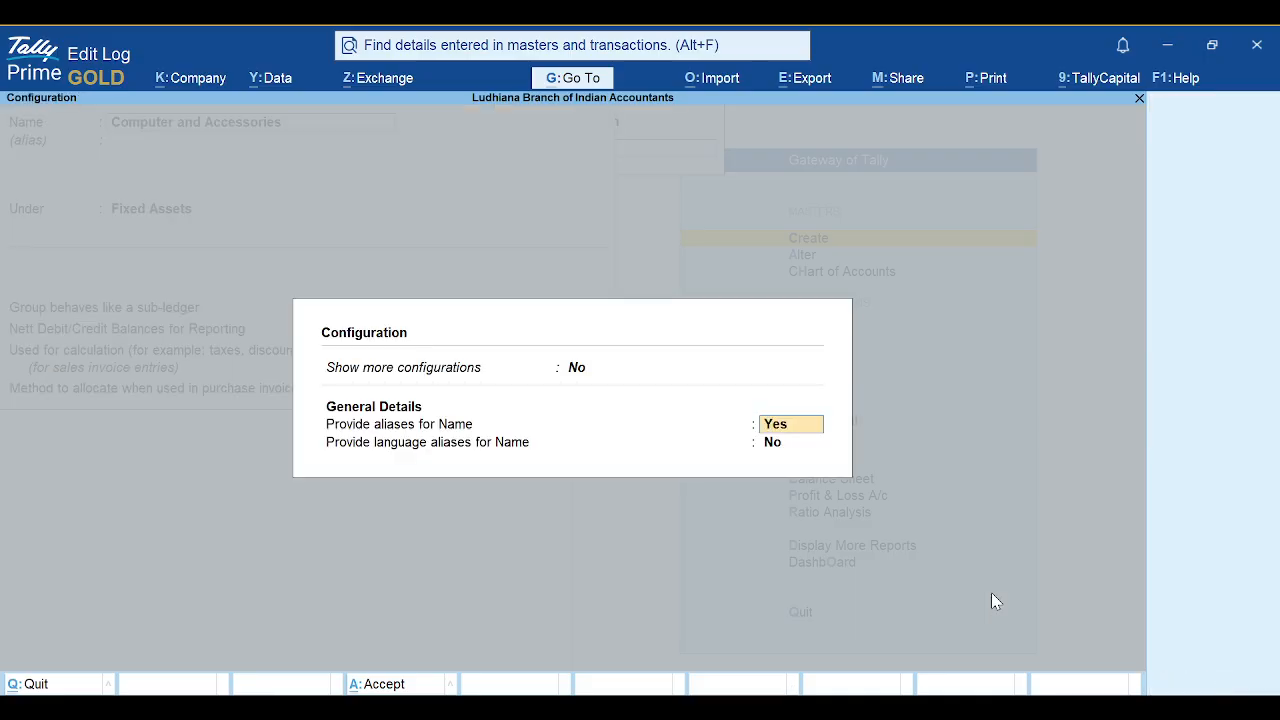
key(Up)
text(y)
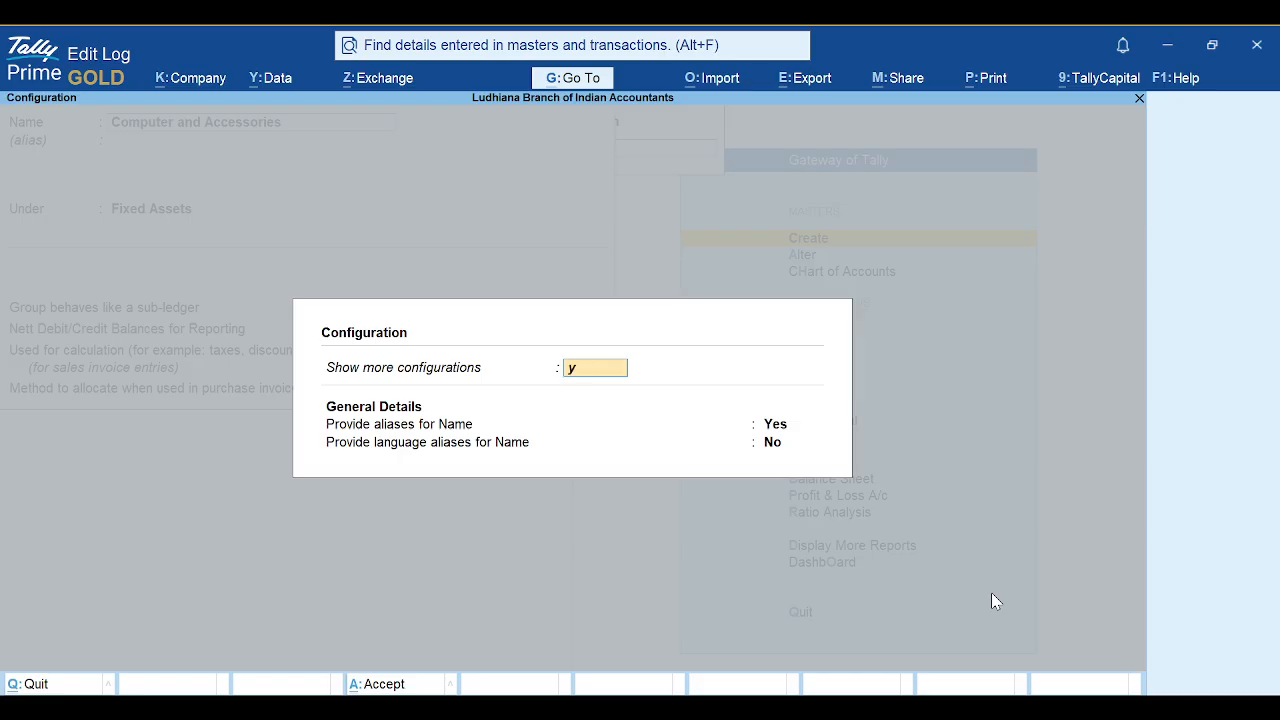
key(Return)
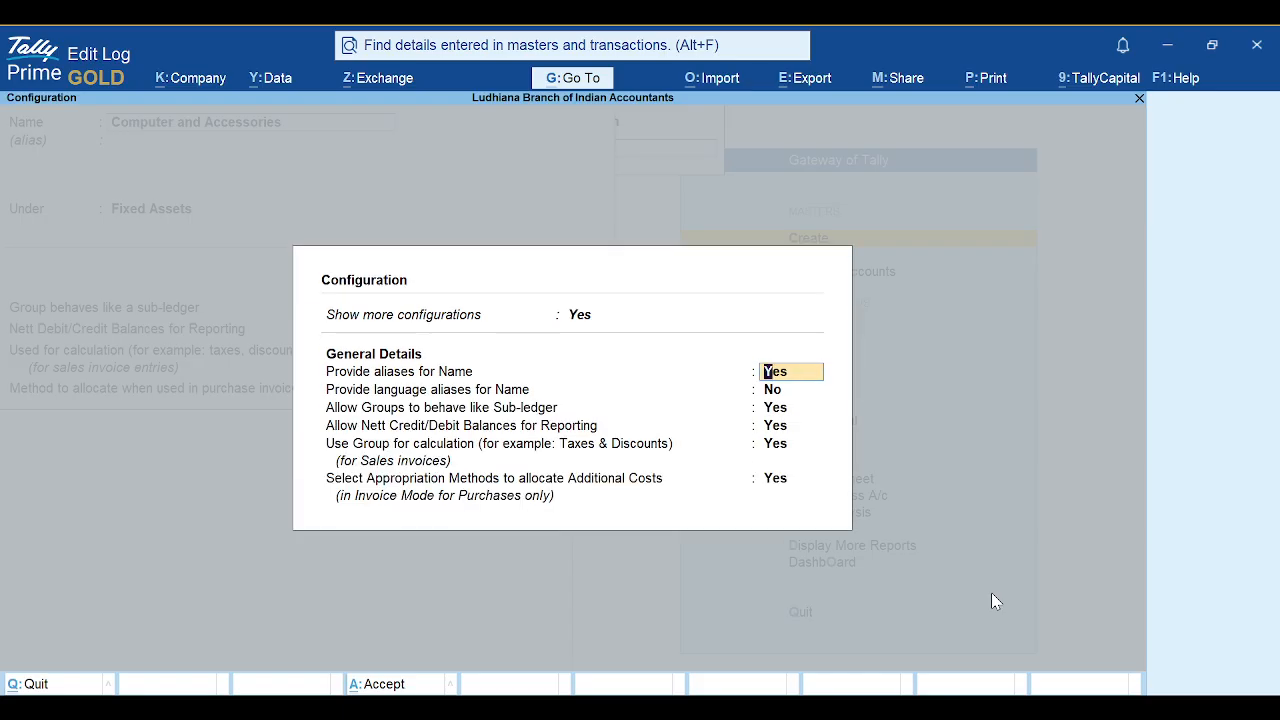
key(Return)
key(Return)
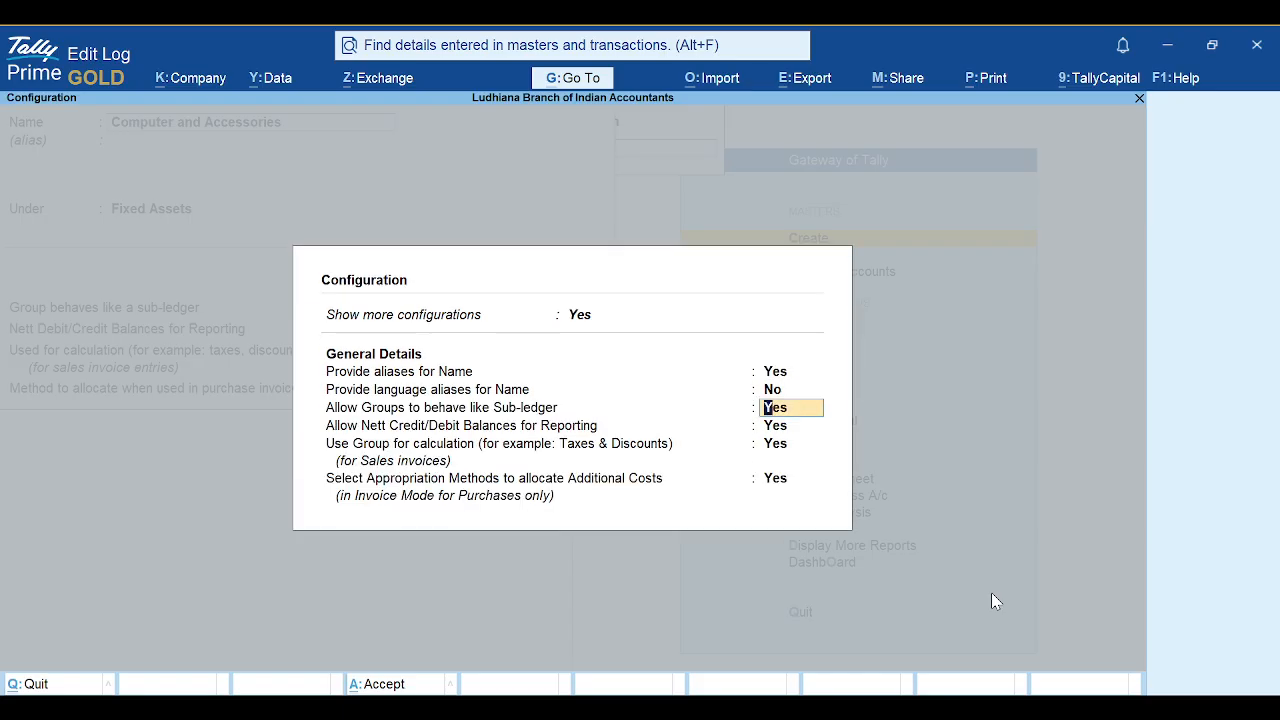
key(ctrl+a)
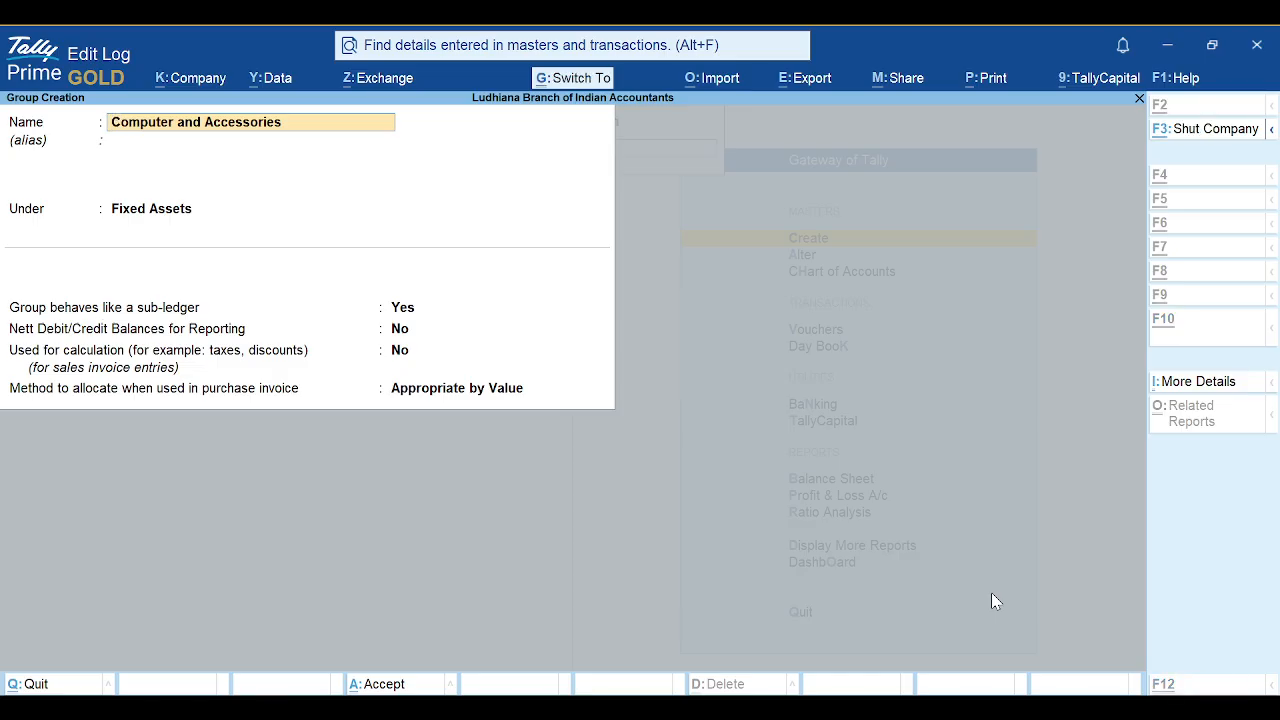
key(ctrl+a)
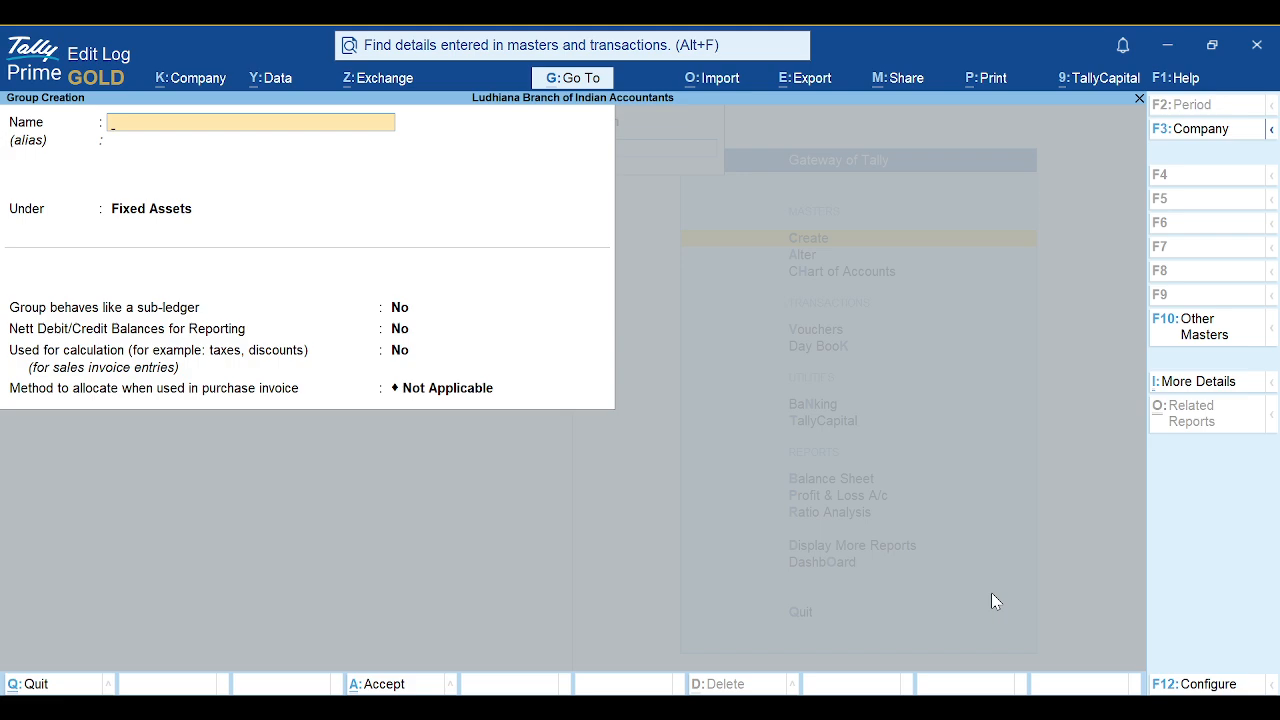
Name another new group Non-Operating Income and place it under Indirect Incomes
text(Non-Operating Invoc)
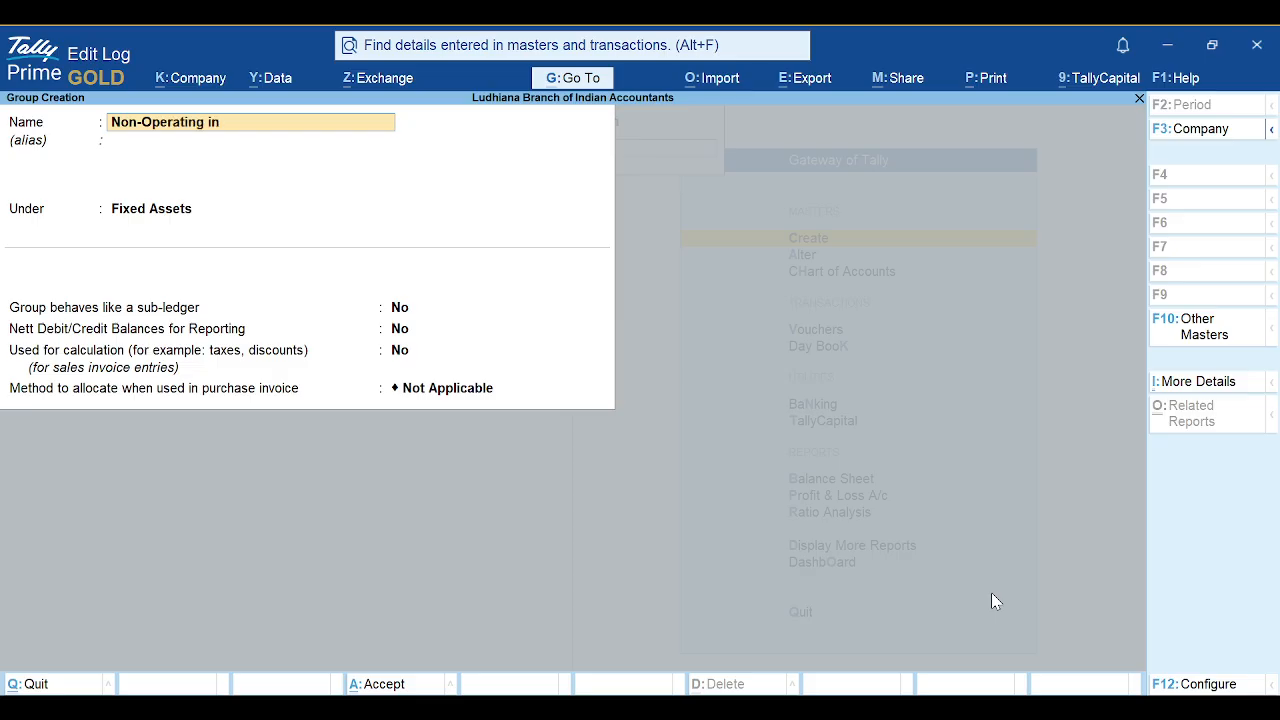
key(BackSpace)
key(BackSpace)
key(BackSpace)
text(come)
key(Return)
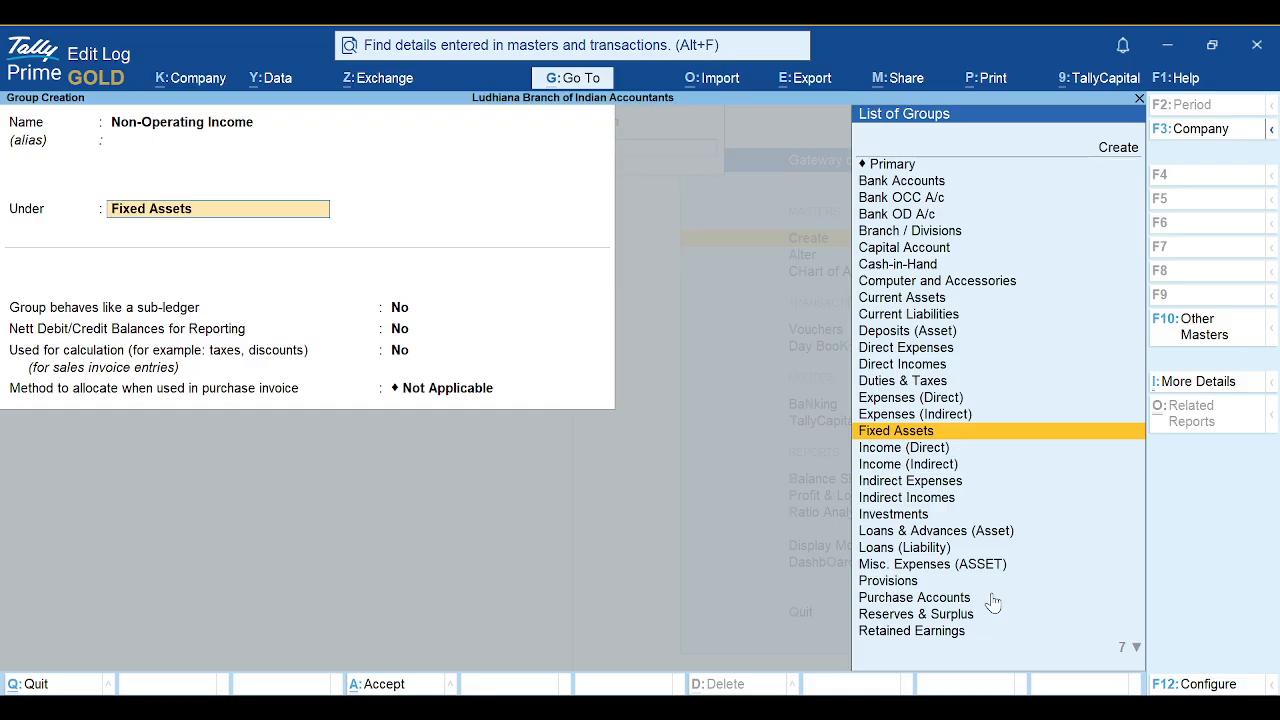
text(Indi)
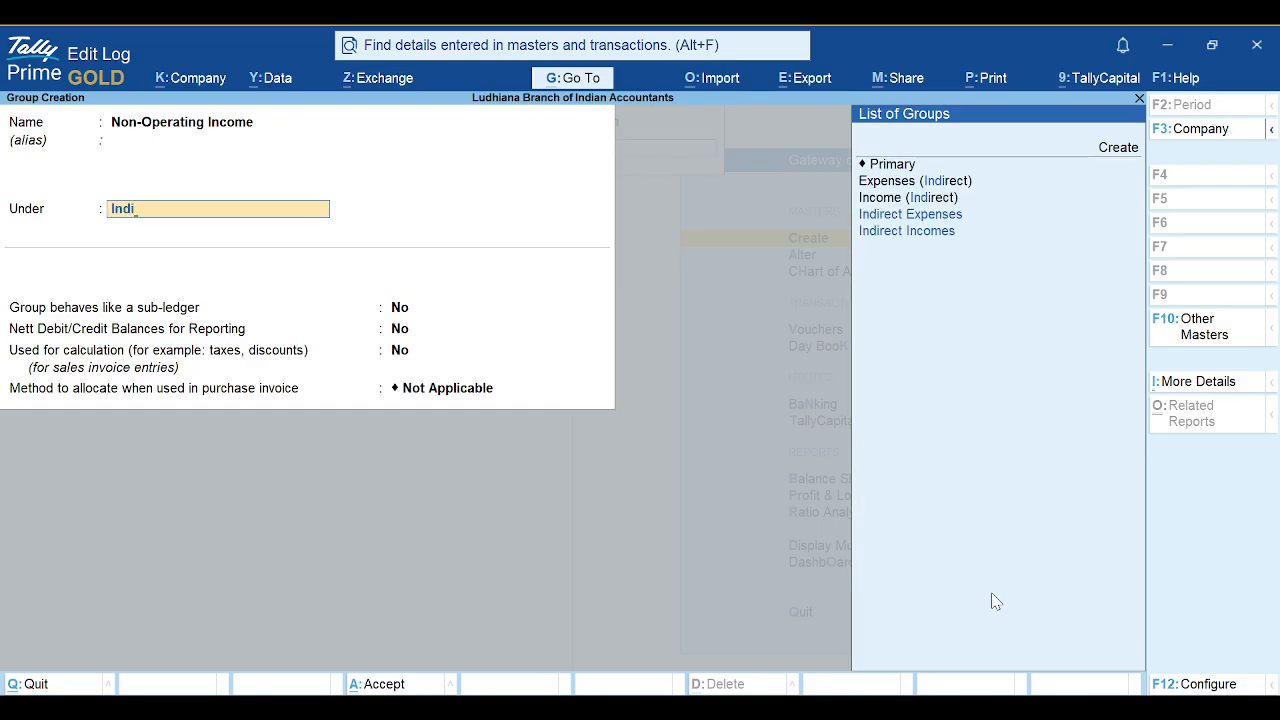
key(Down)
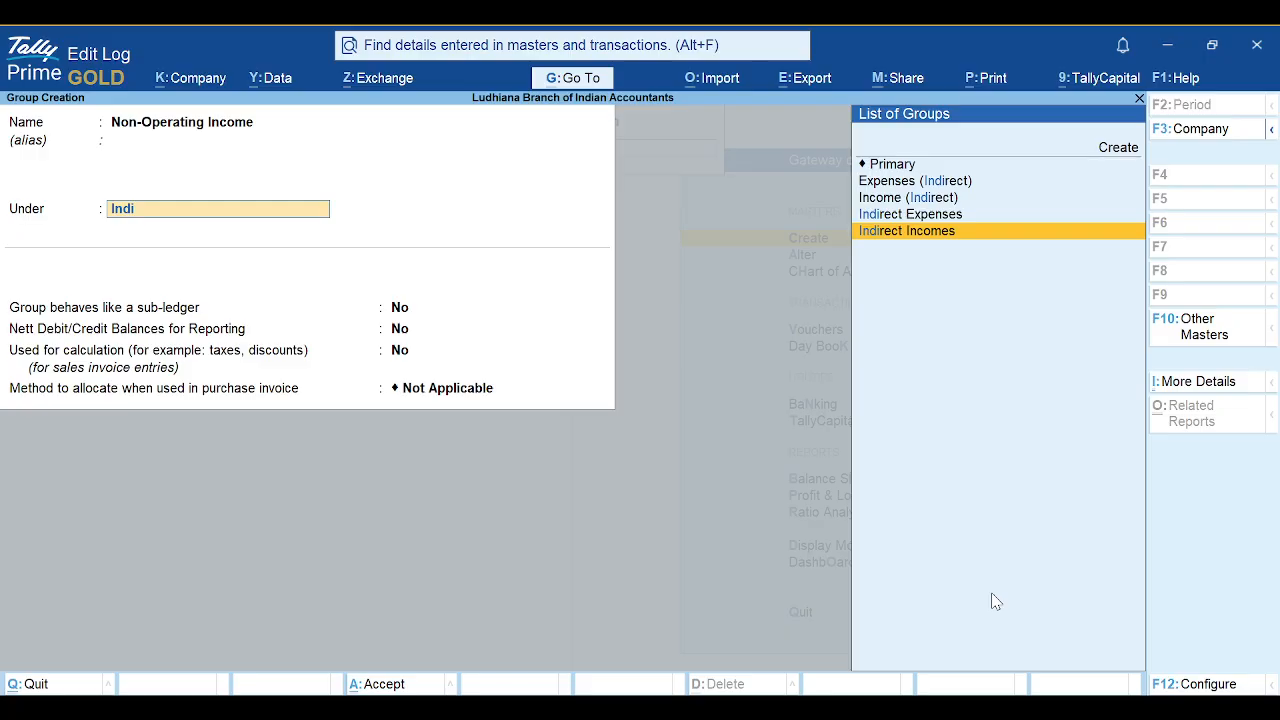
key(Return)
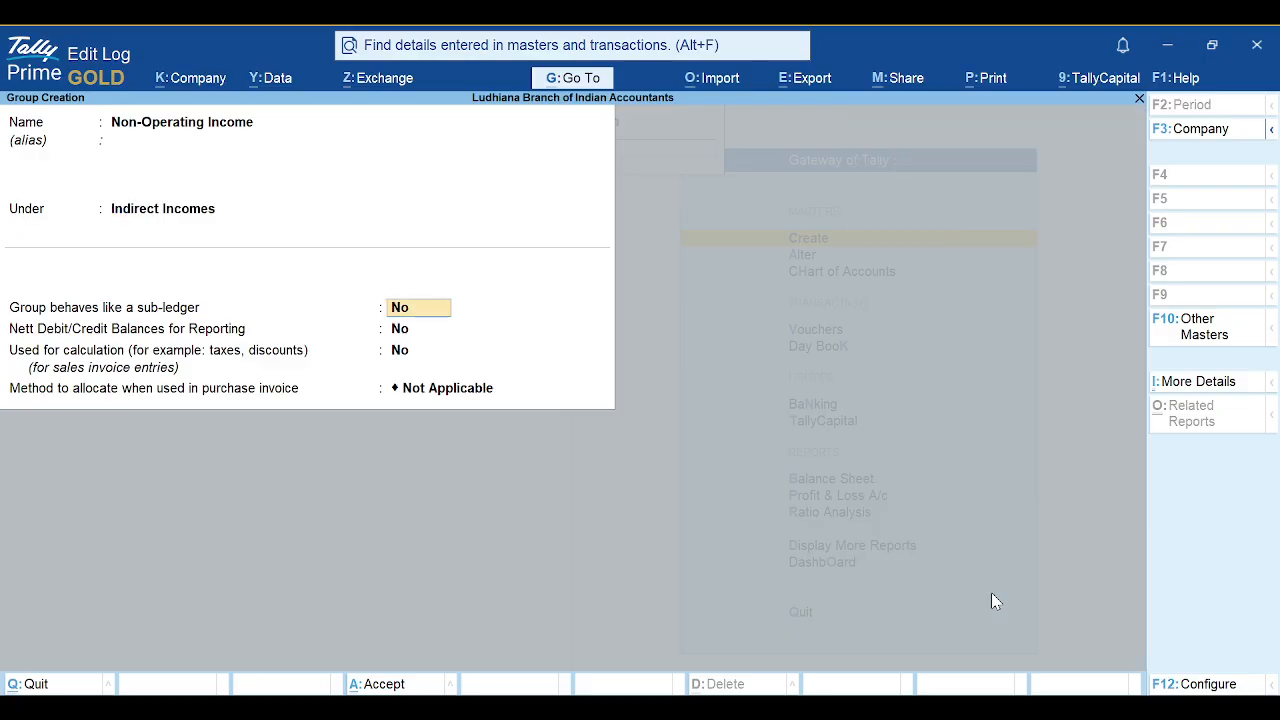
Make the Non-Operating Income group behave like a sub-ledger, keep the allocation method Not Applicable, and save it
key(y)
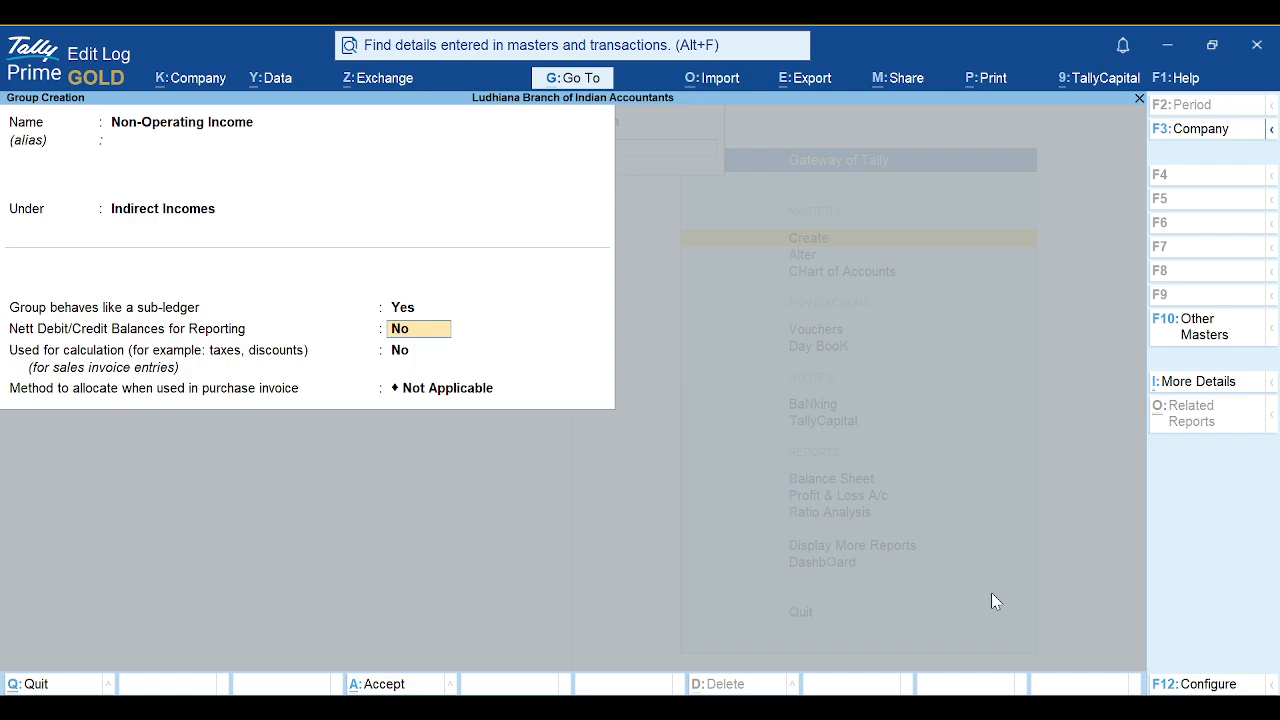
key(Return)
key(Return)
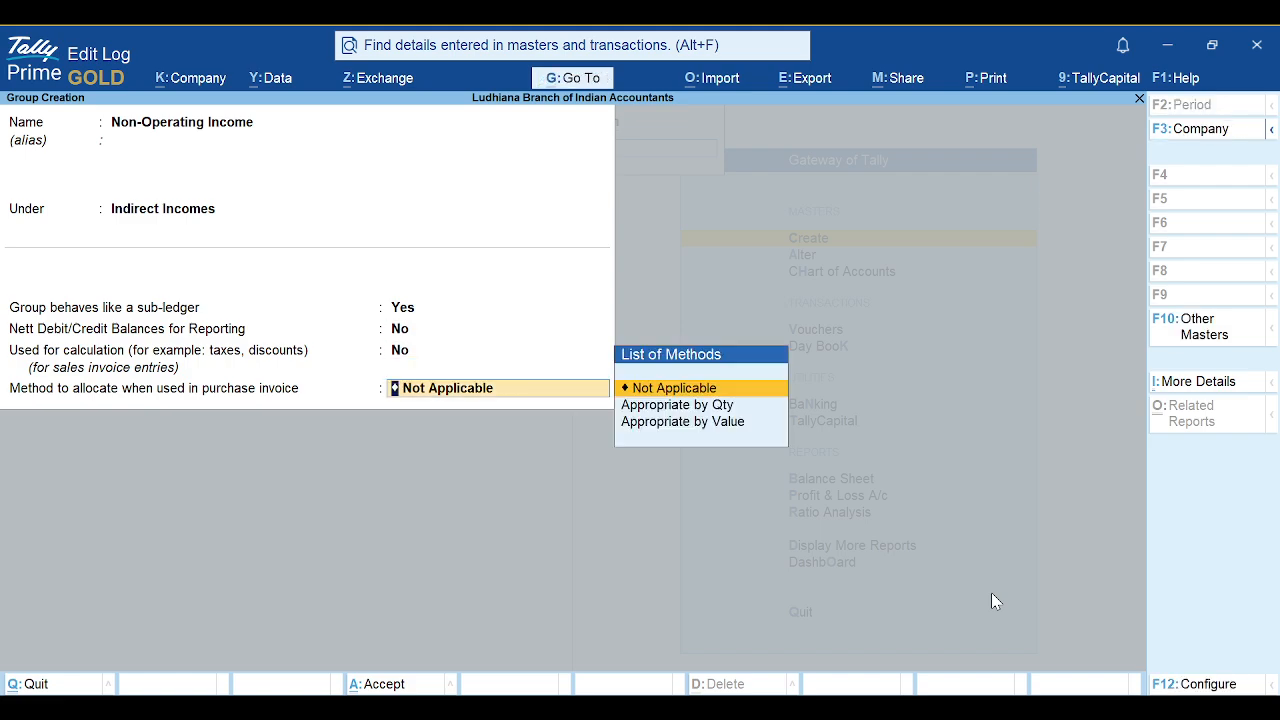
key(ctrl)
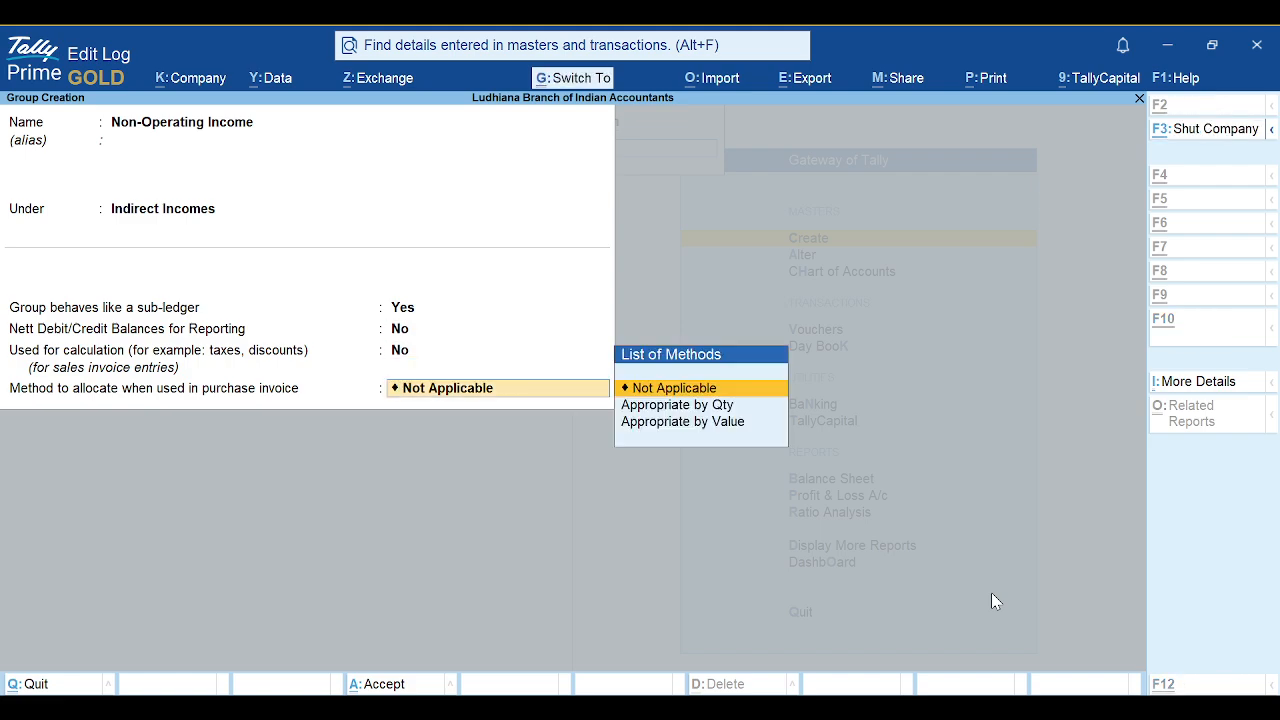
key(Return)
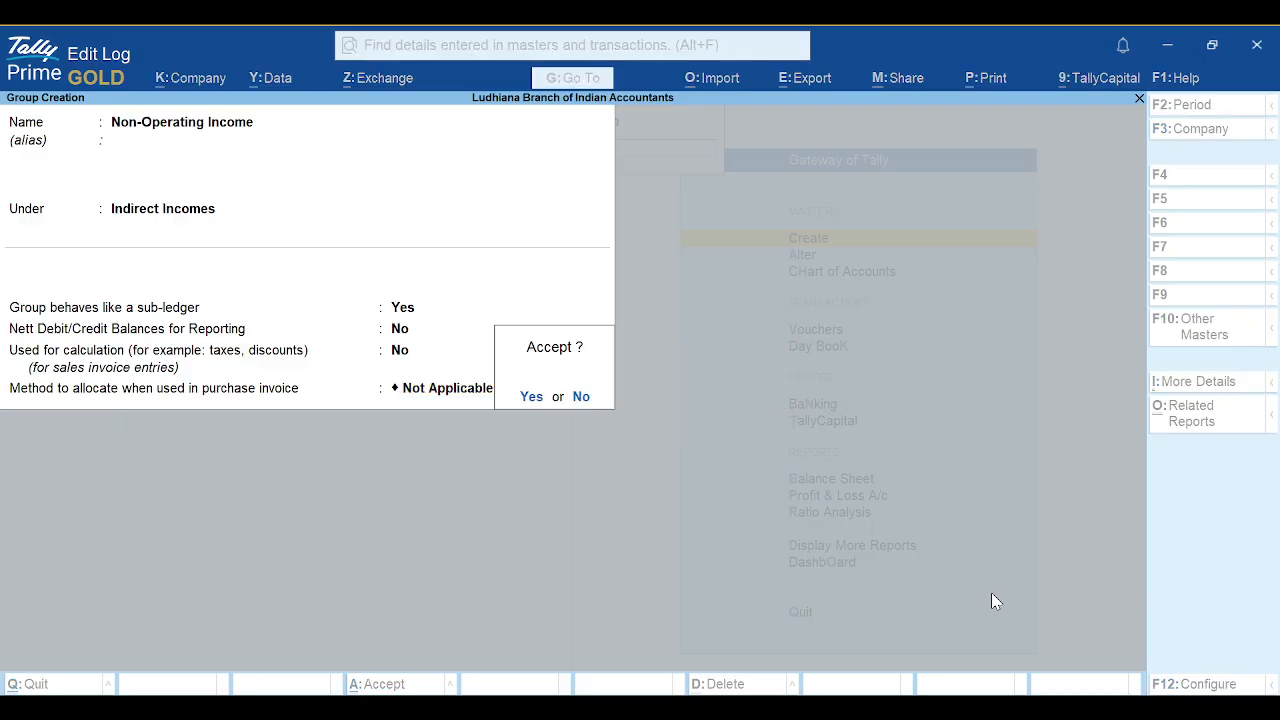
key(Return)
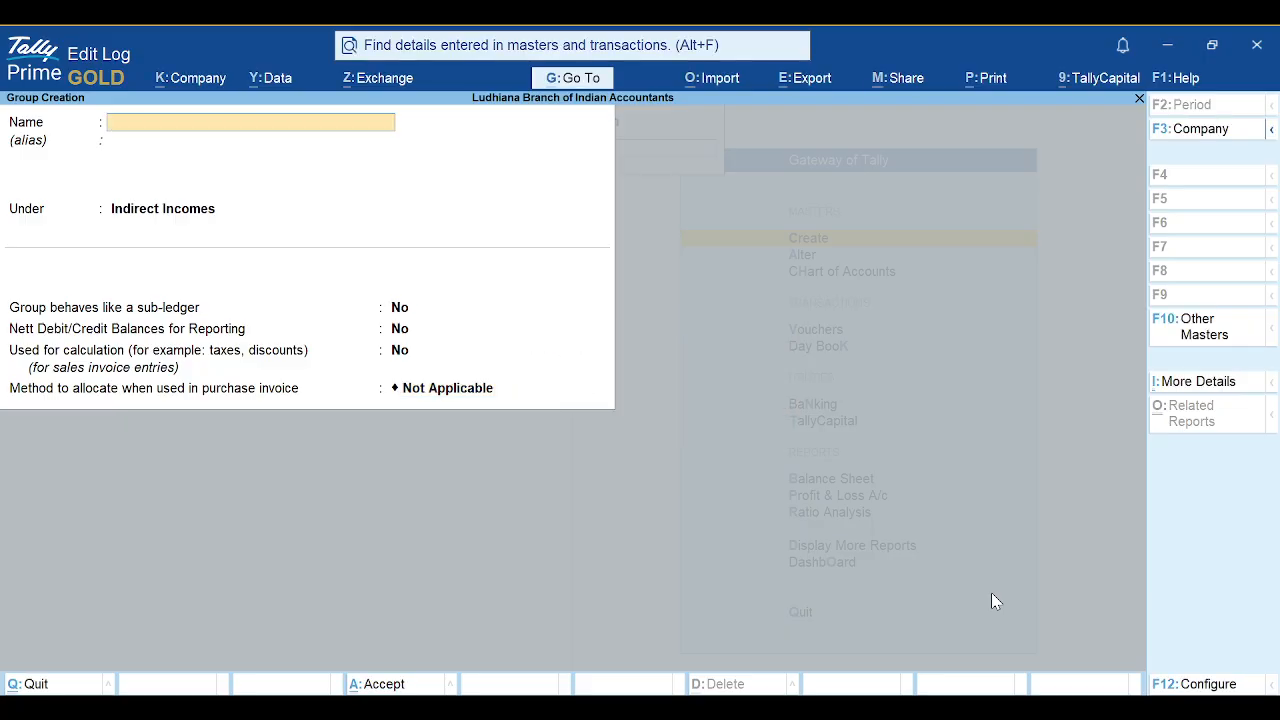
Create a group named Finance Cost under Indirect Expenses that behaves like a sub-ledger
text(Finance cose)
key(BackSpace)
text(t)
key(Return)
key(Return)
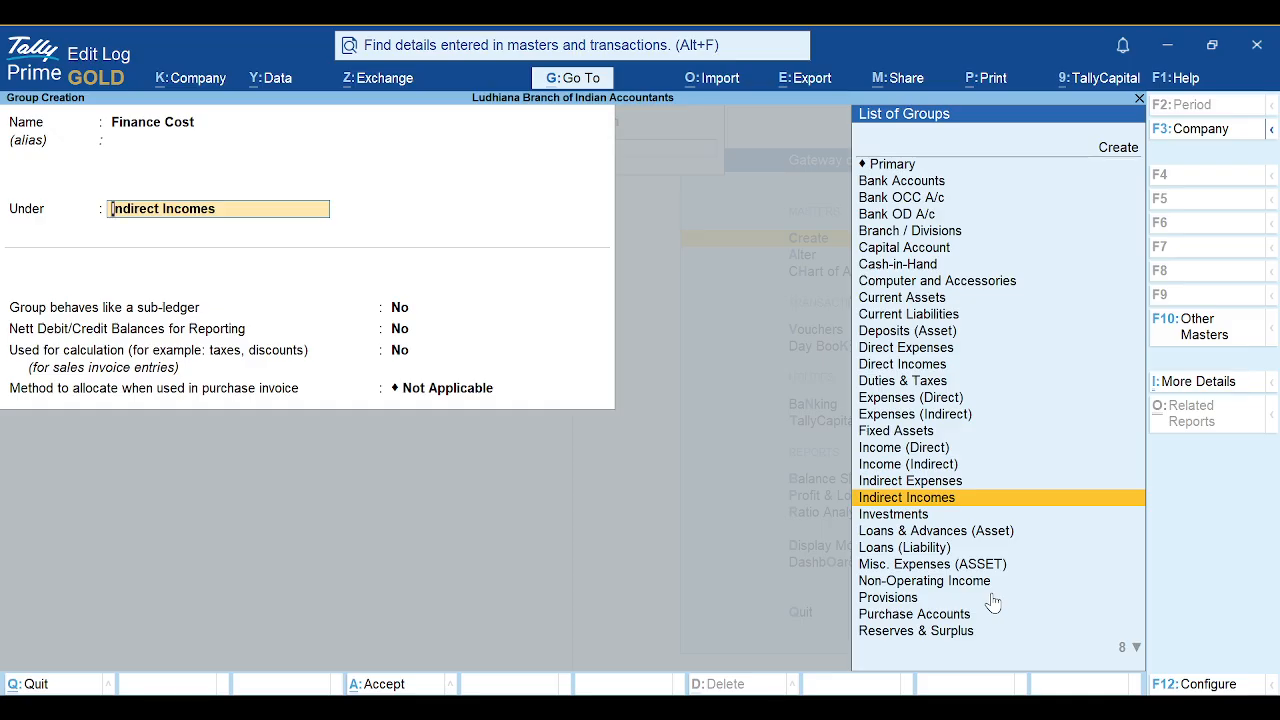
key(Up)
key(Return)
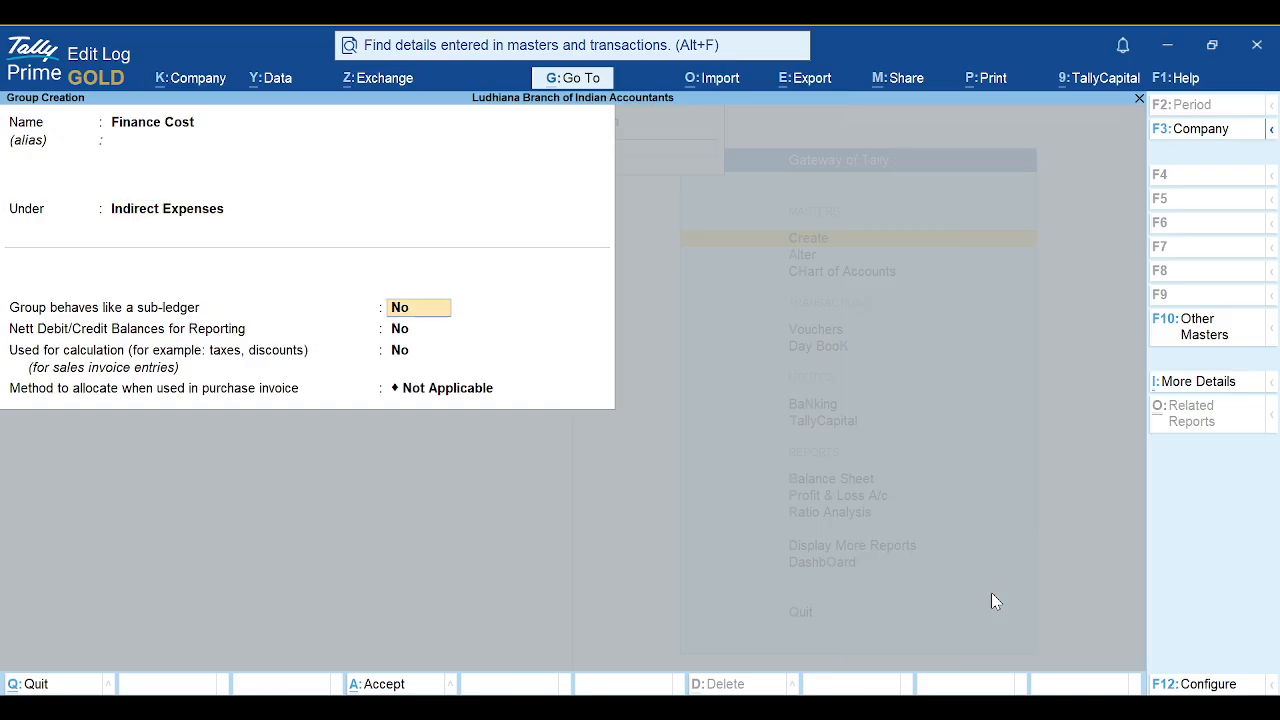
key(y)
key(ctrl)
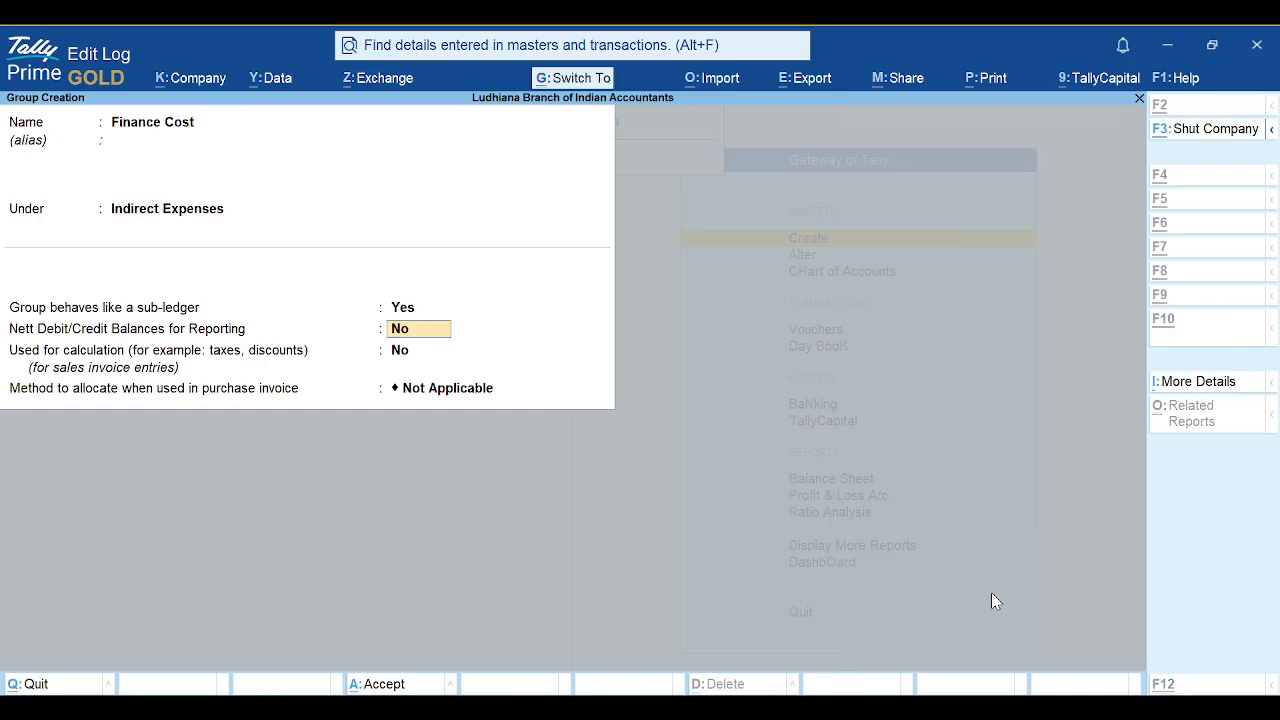
key(ctrl+a)
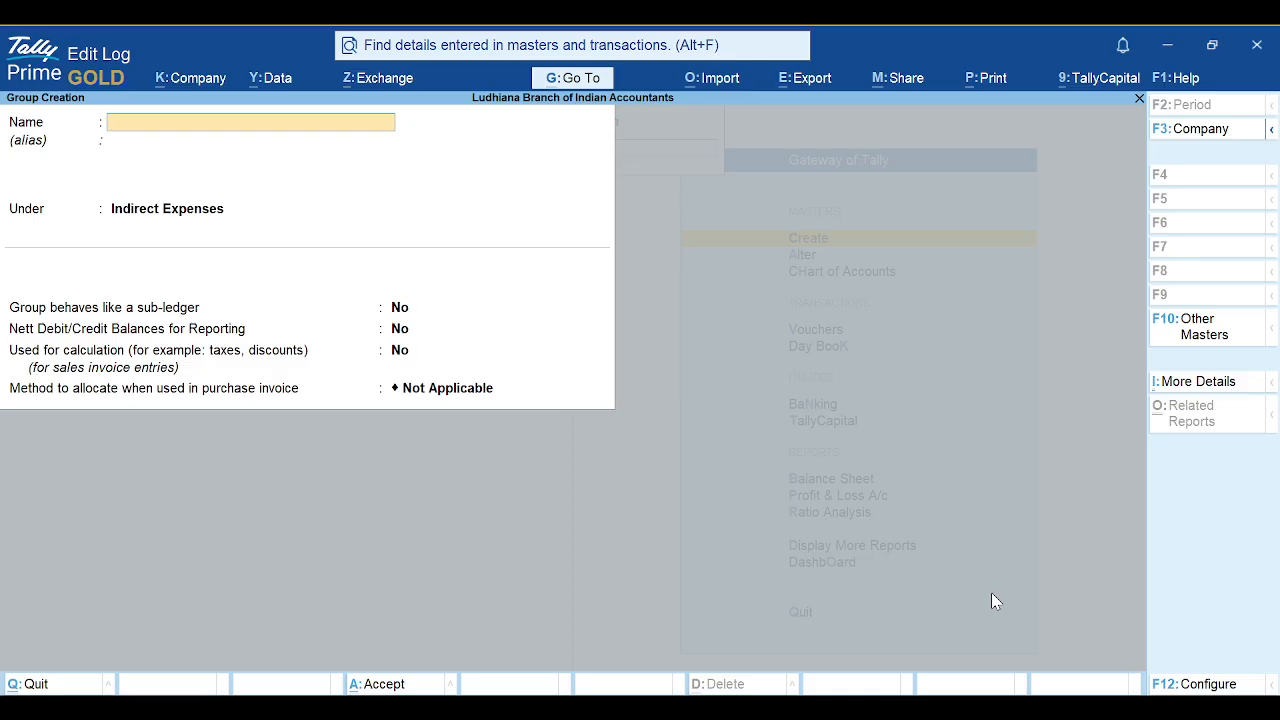
Leave group creation and start a new ledger named Sale of Computers without an alias
key(Escape)
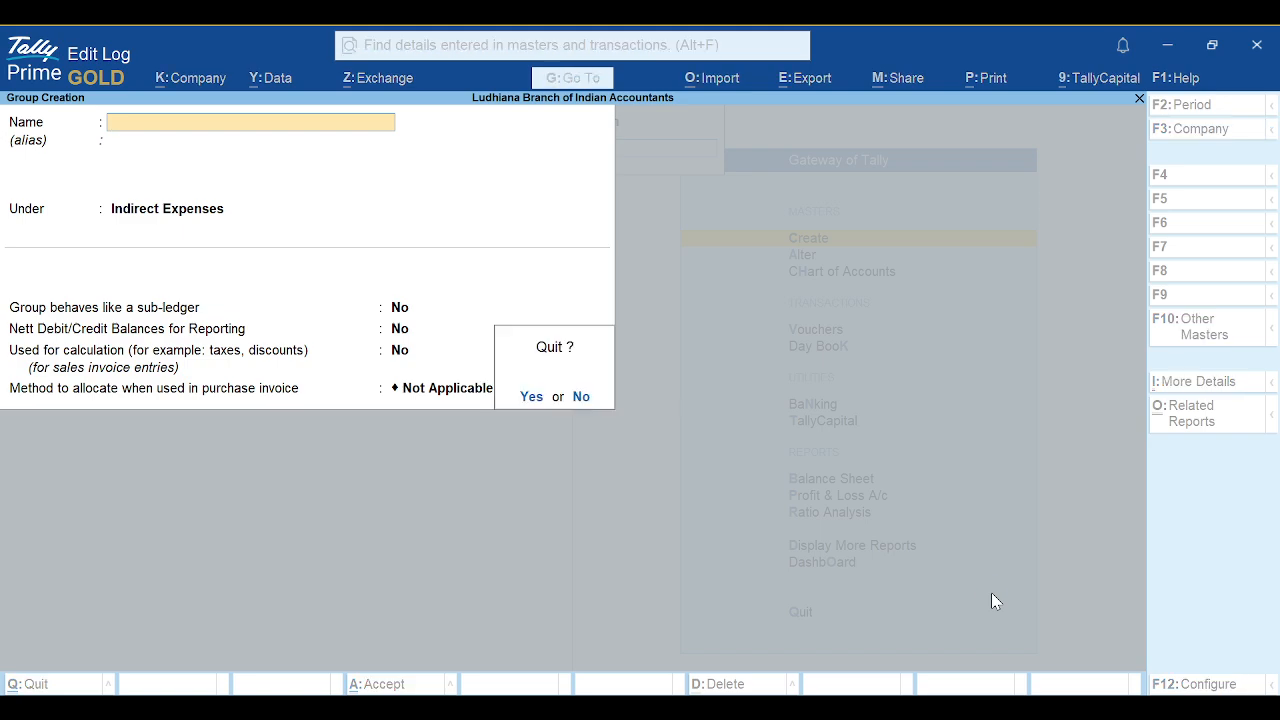
key(y)
key(Down)
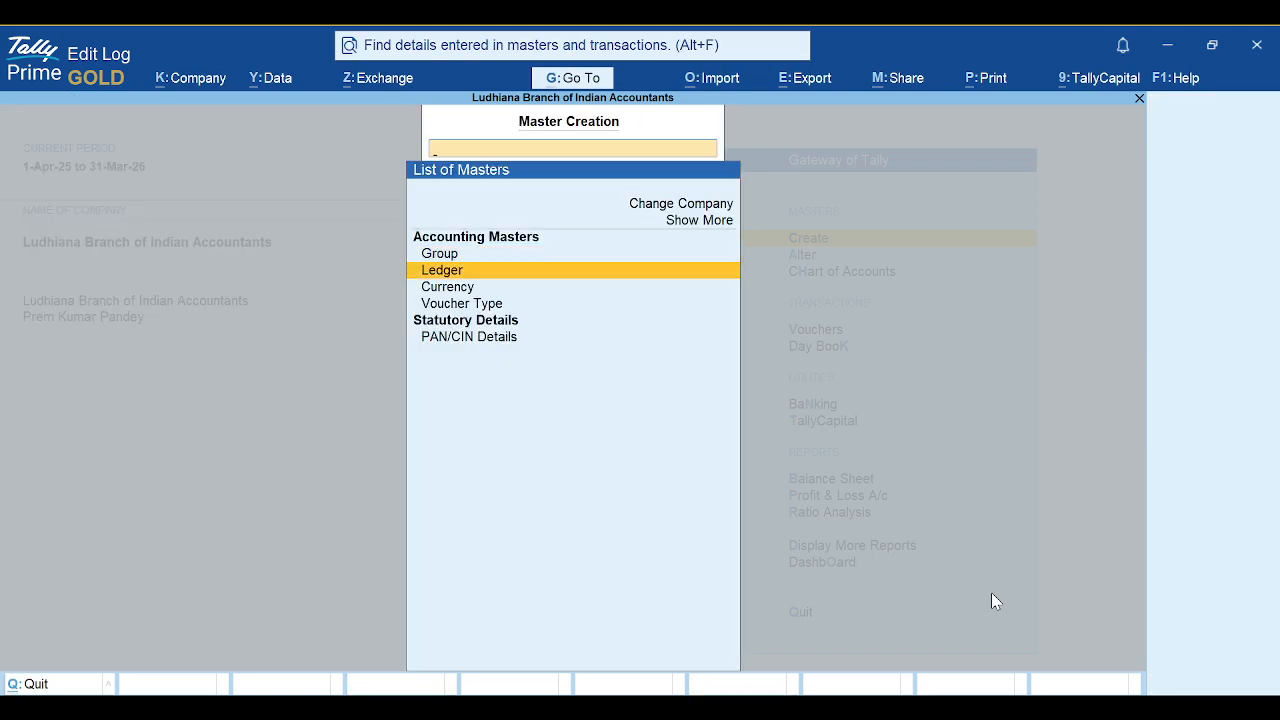
key(Return)
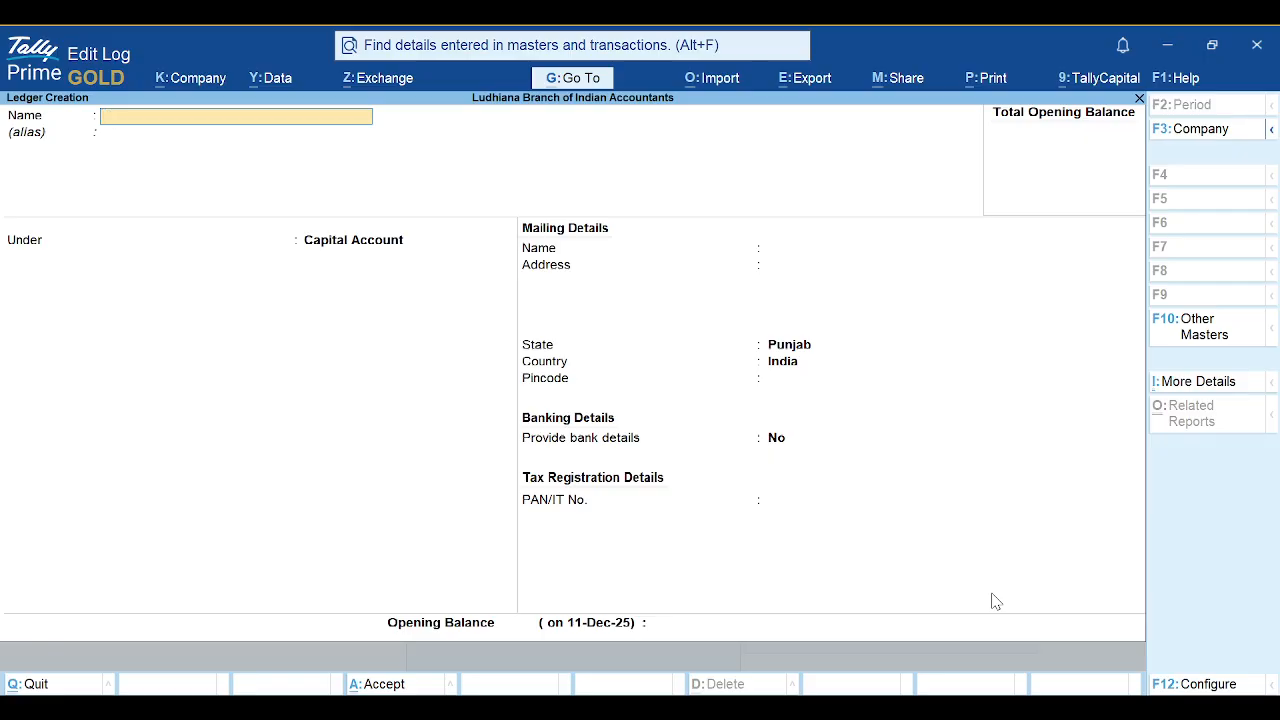
text(D)
key(BackSpace)
text(Sale of Computers)
key(Return)
key(Return)
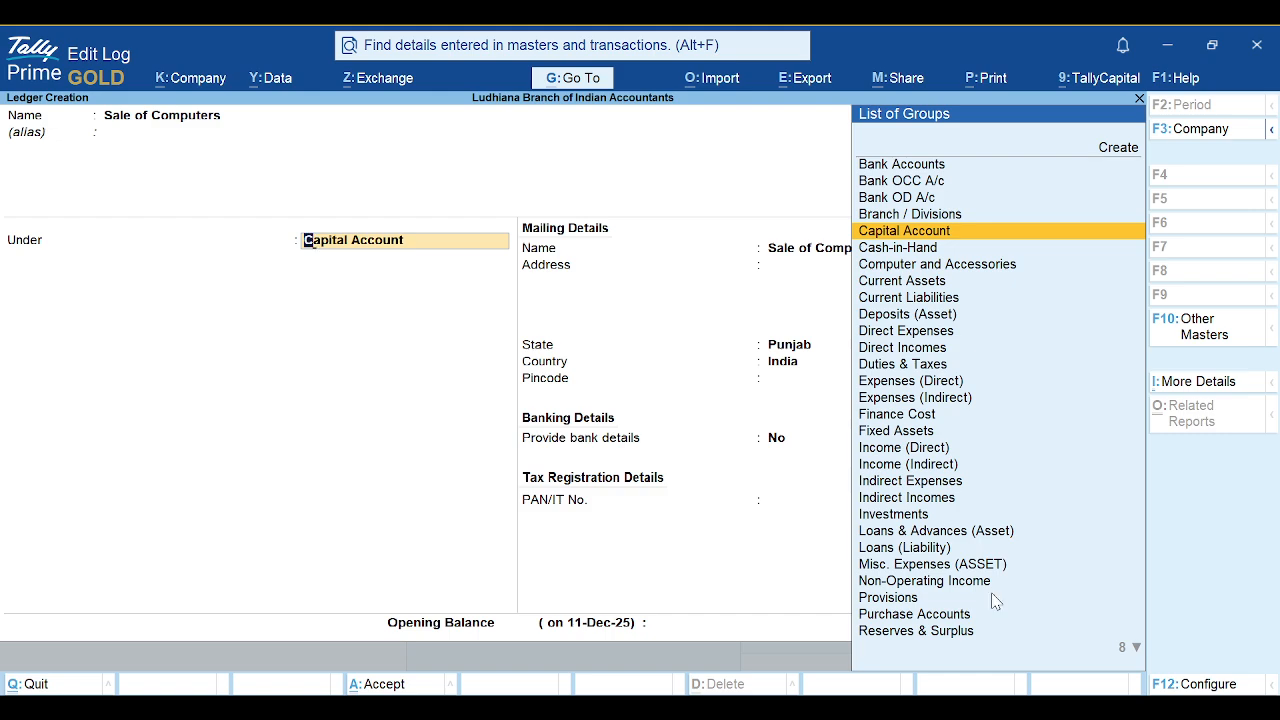
Place the Sale of Computers ledger under the Sales Accounts group
text(Sales)
key(Return)
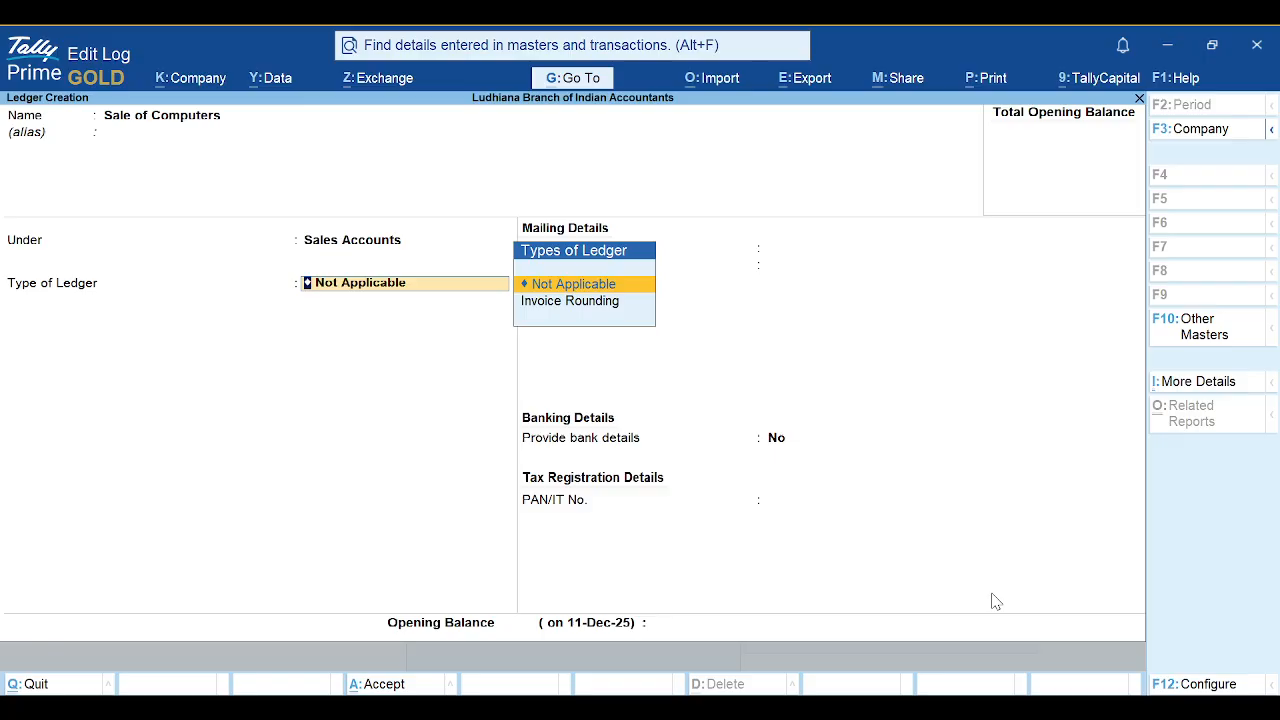
Try Invoice Rounding as the type of the Sale of Computers ledger
key(Down)
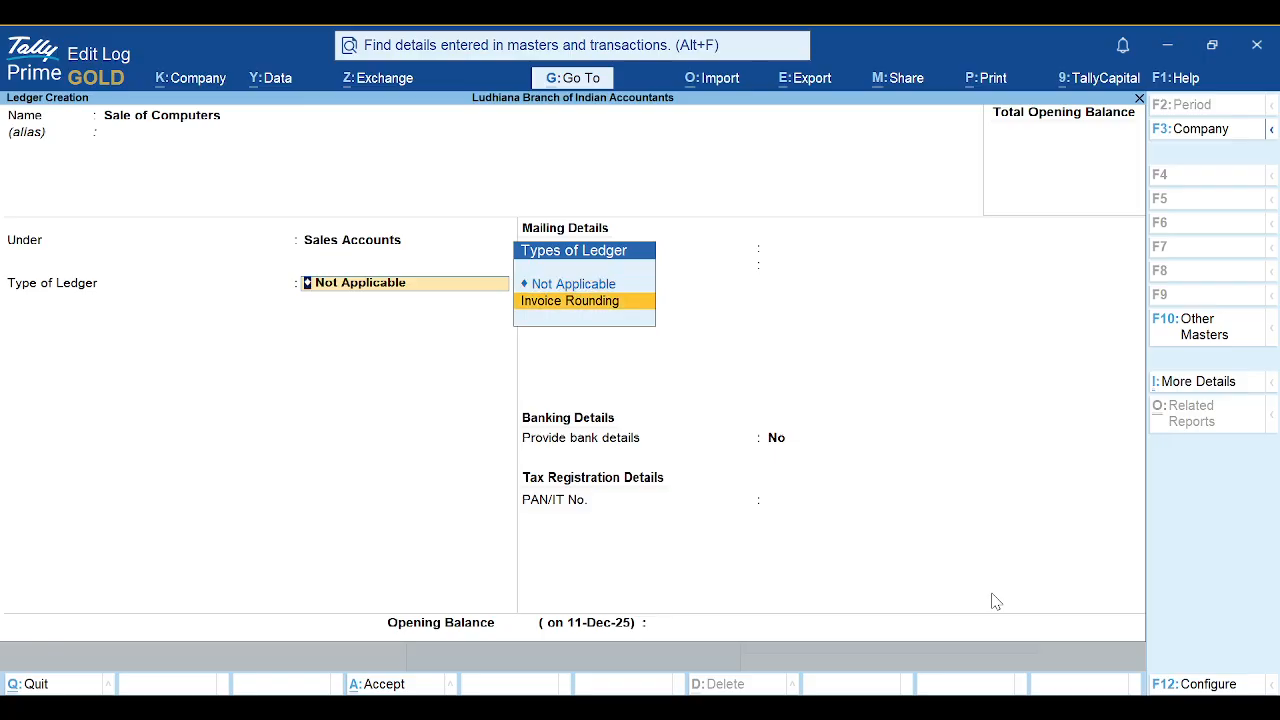
key(Return)
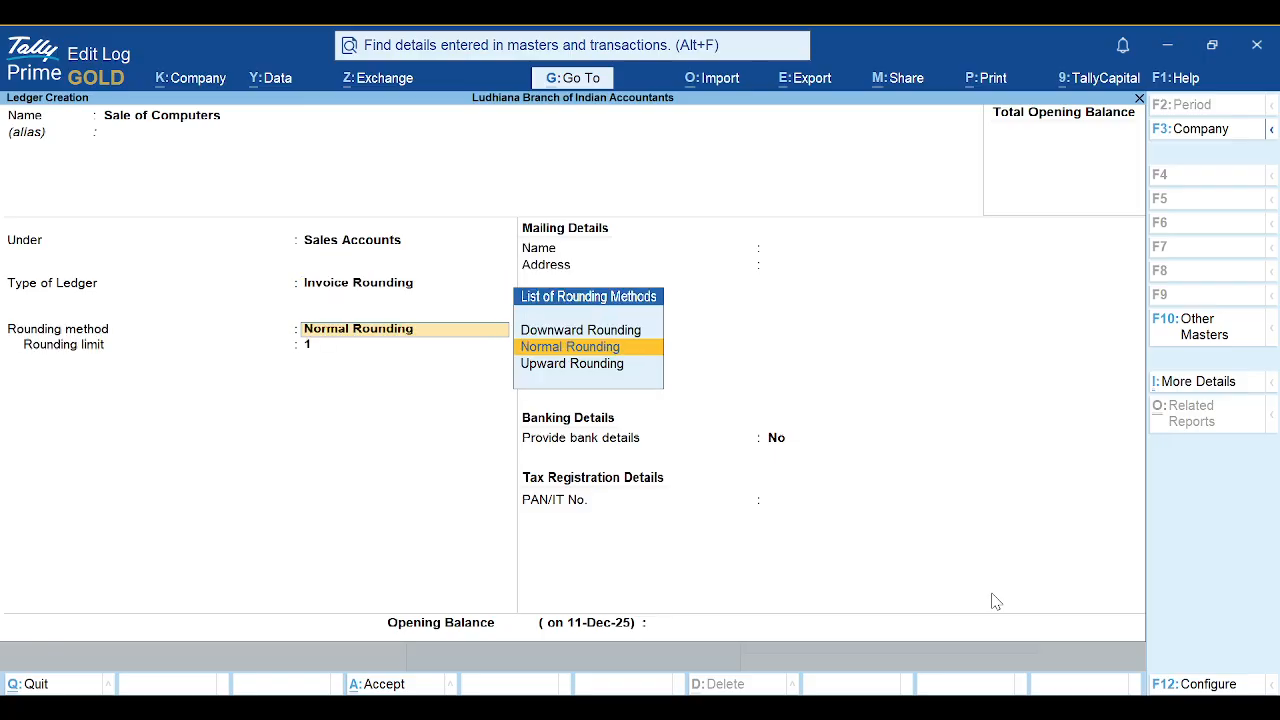
key(BackSpace)
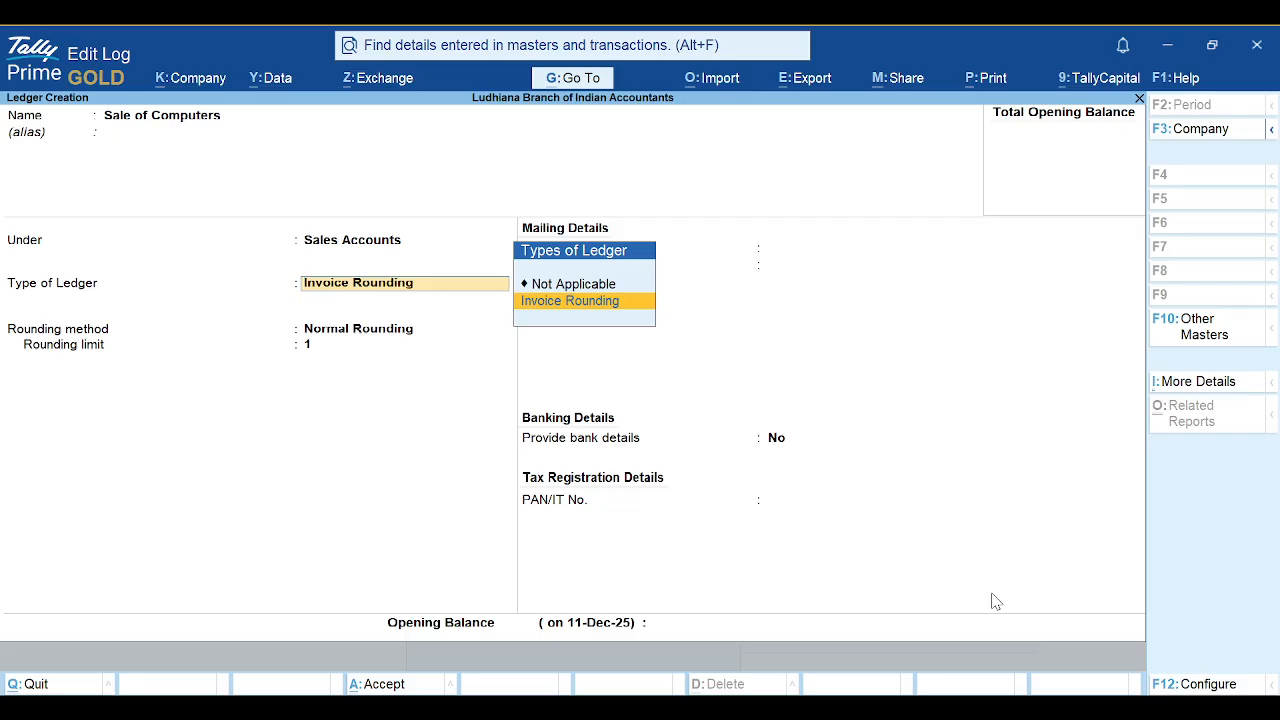
Set the Sale of Computers ledger type to Not Applicable, keep bank details at No, and save the ledger
key(Up)
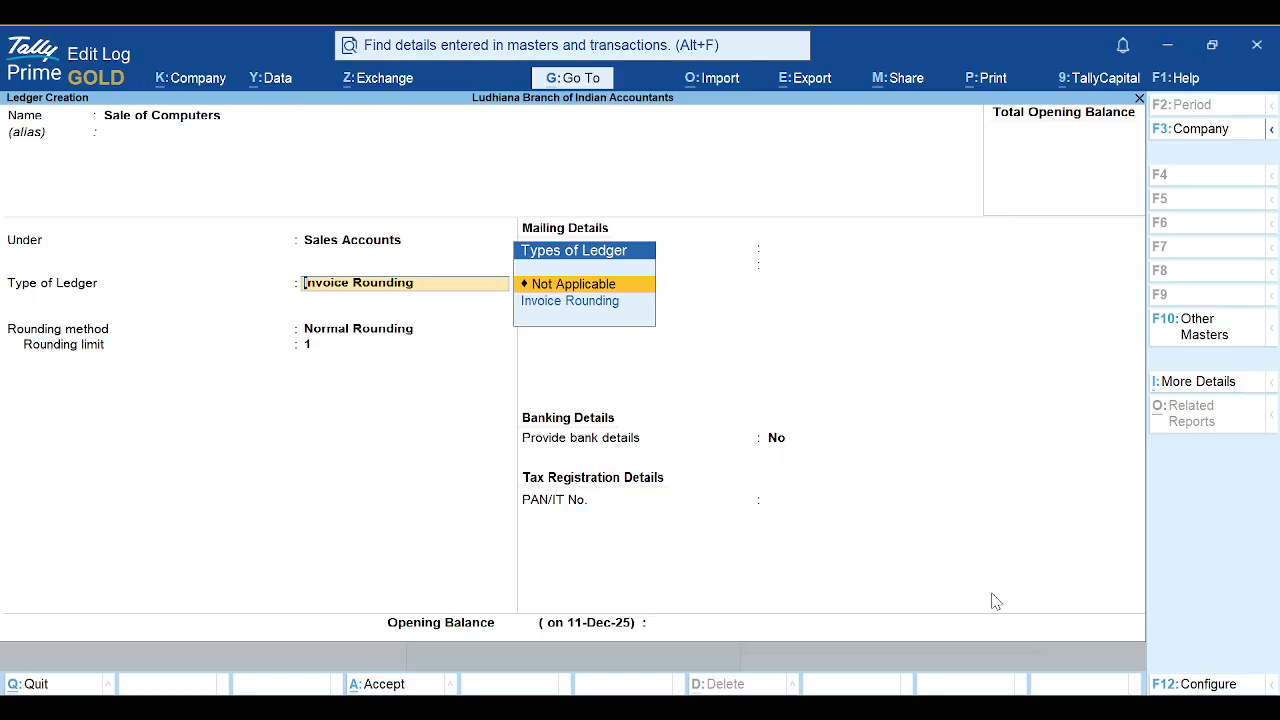
key(Return)
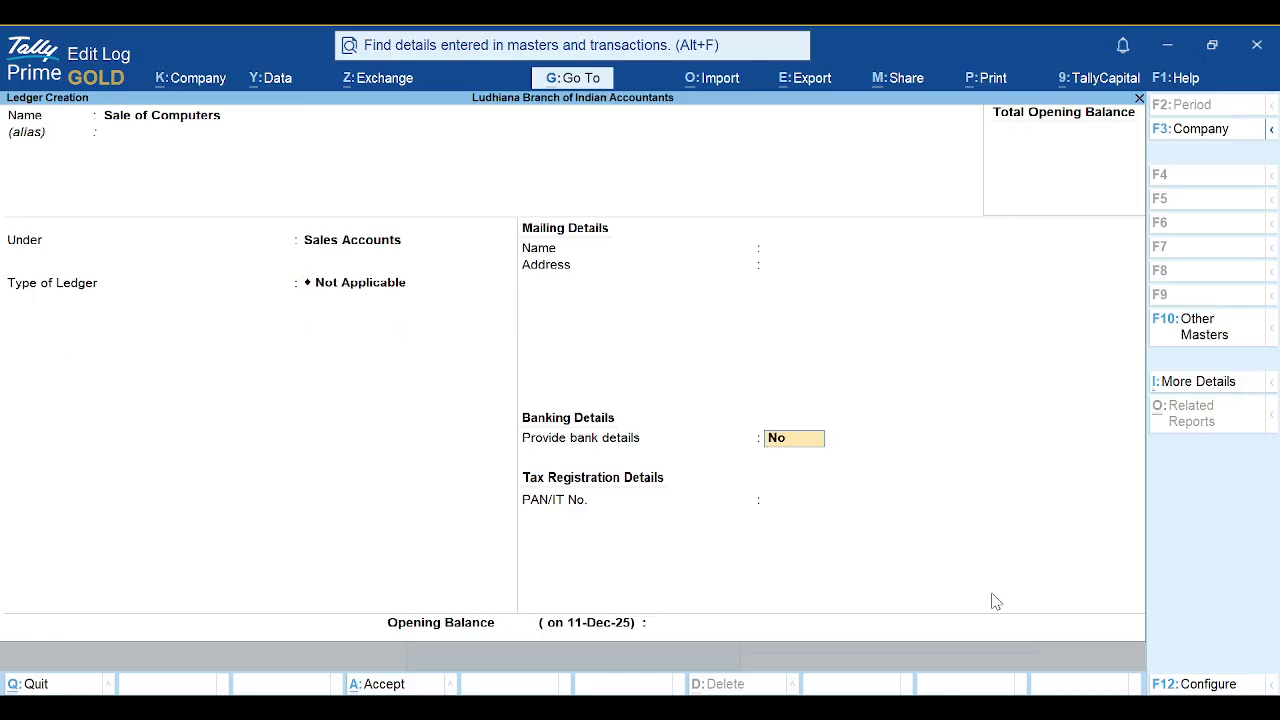
key(Return)
key(Return)
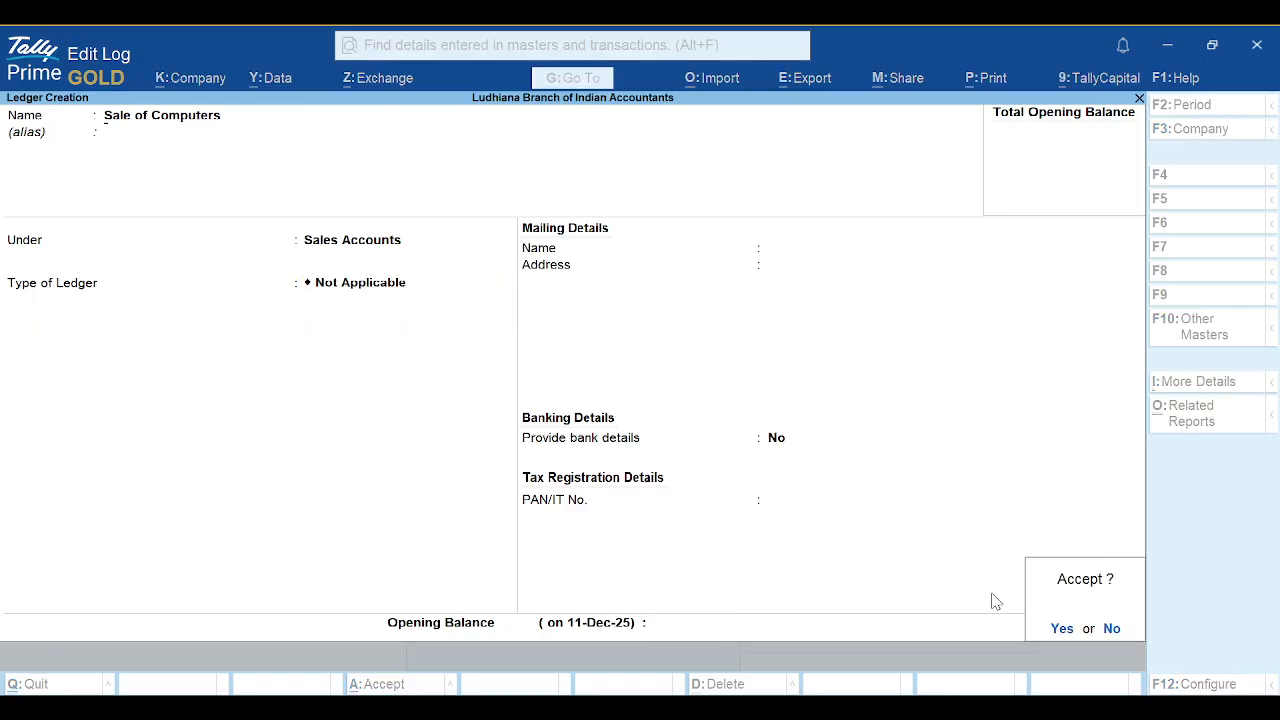
key(Return)
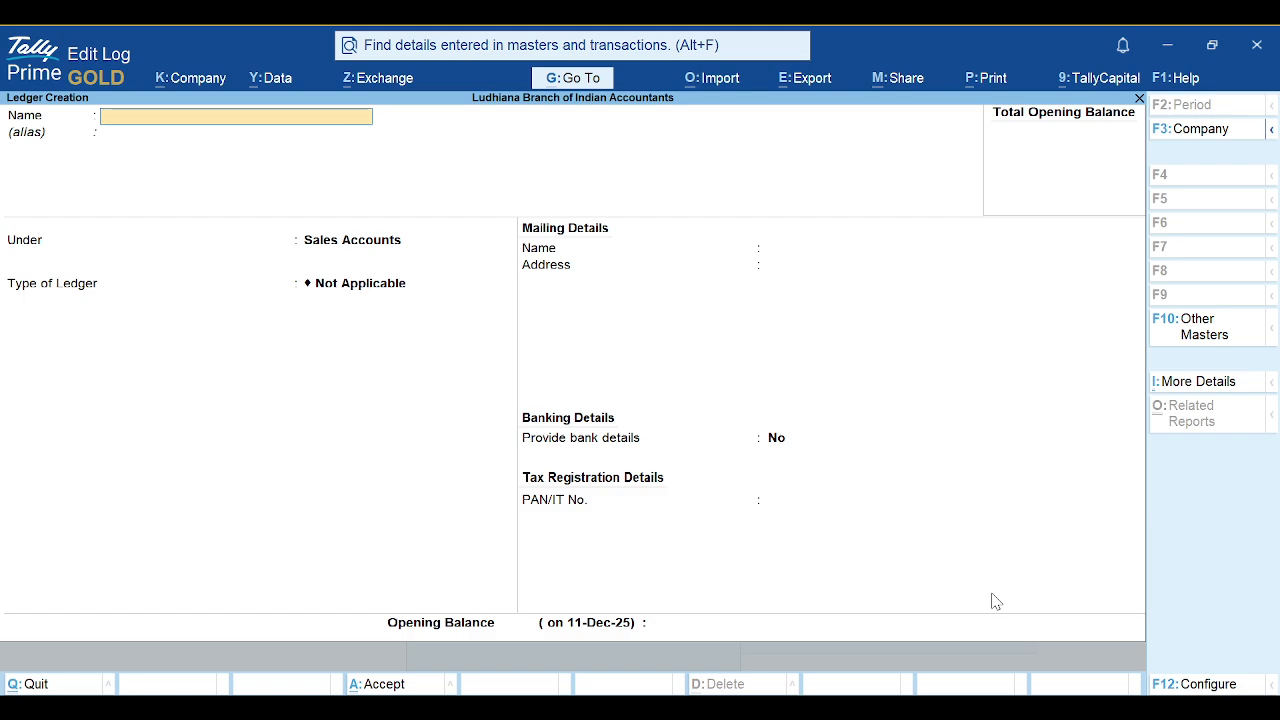
Create a ledger named Interest Income under Non-Operating Income with the ledger type Not Applicable
text(Interest Income)
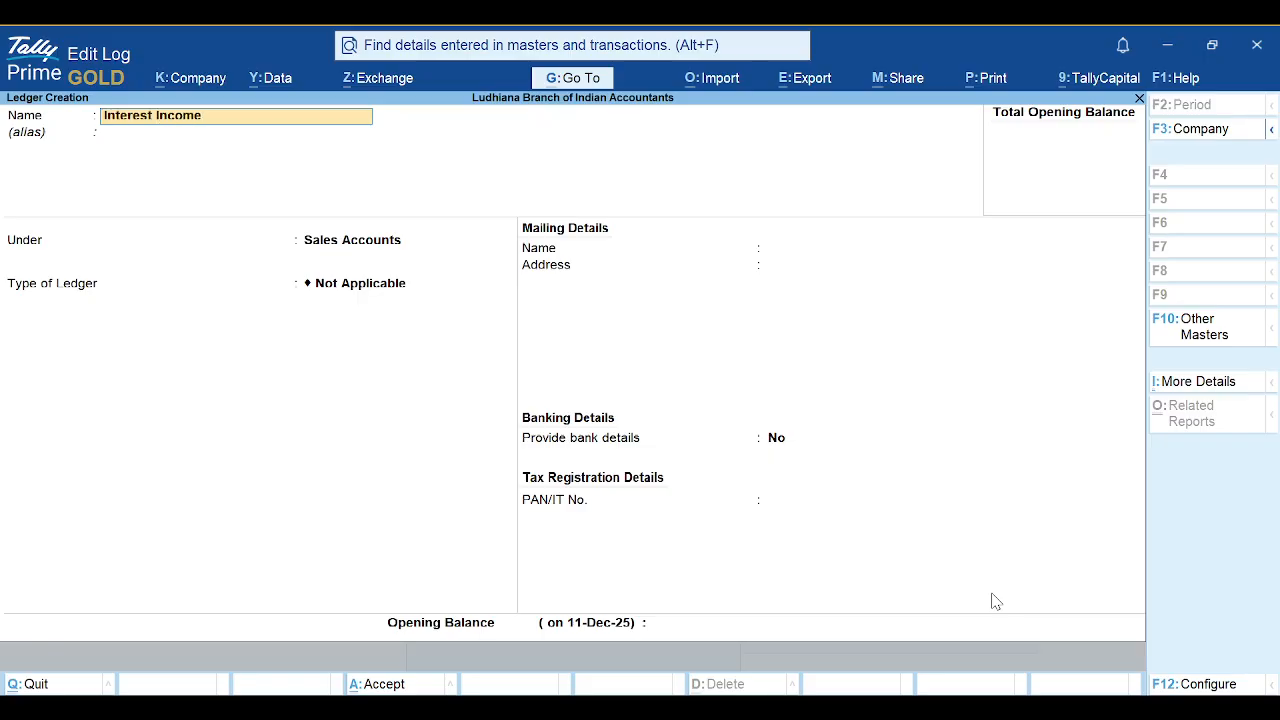
key(Return)
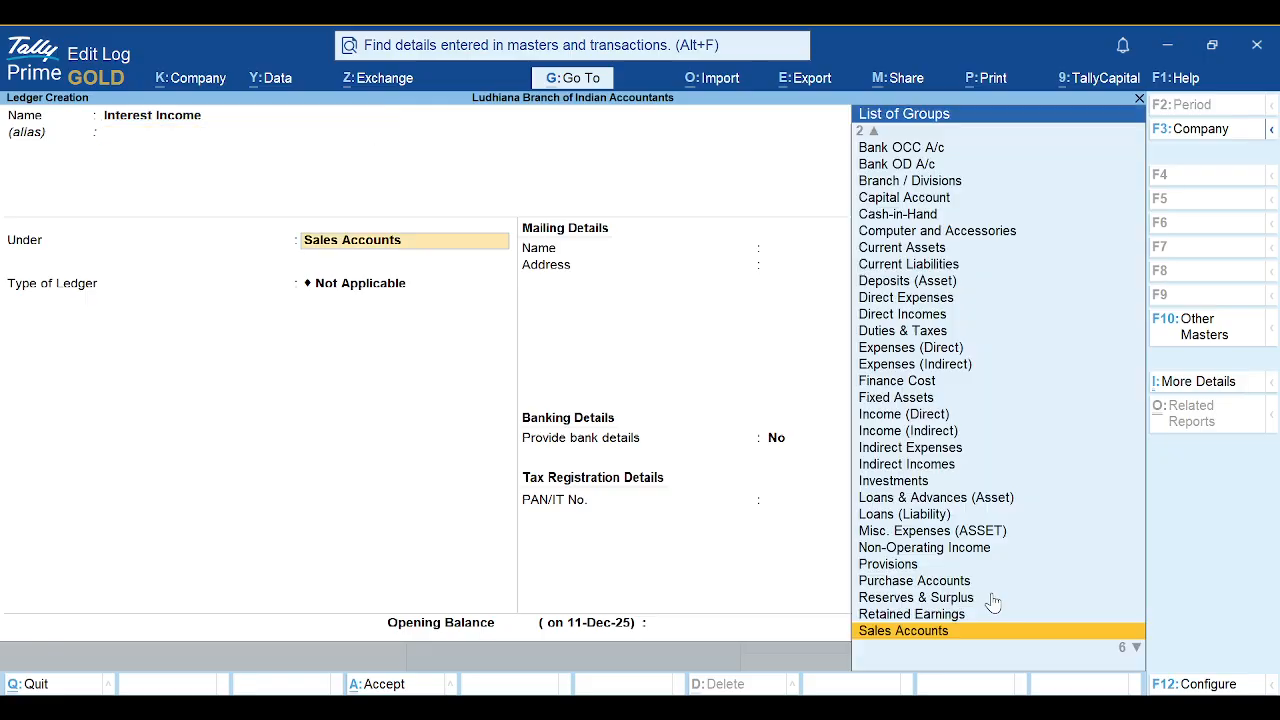
text(Non)
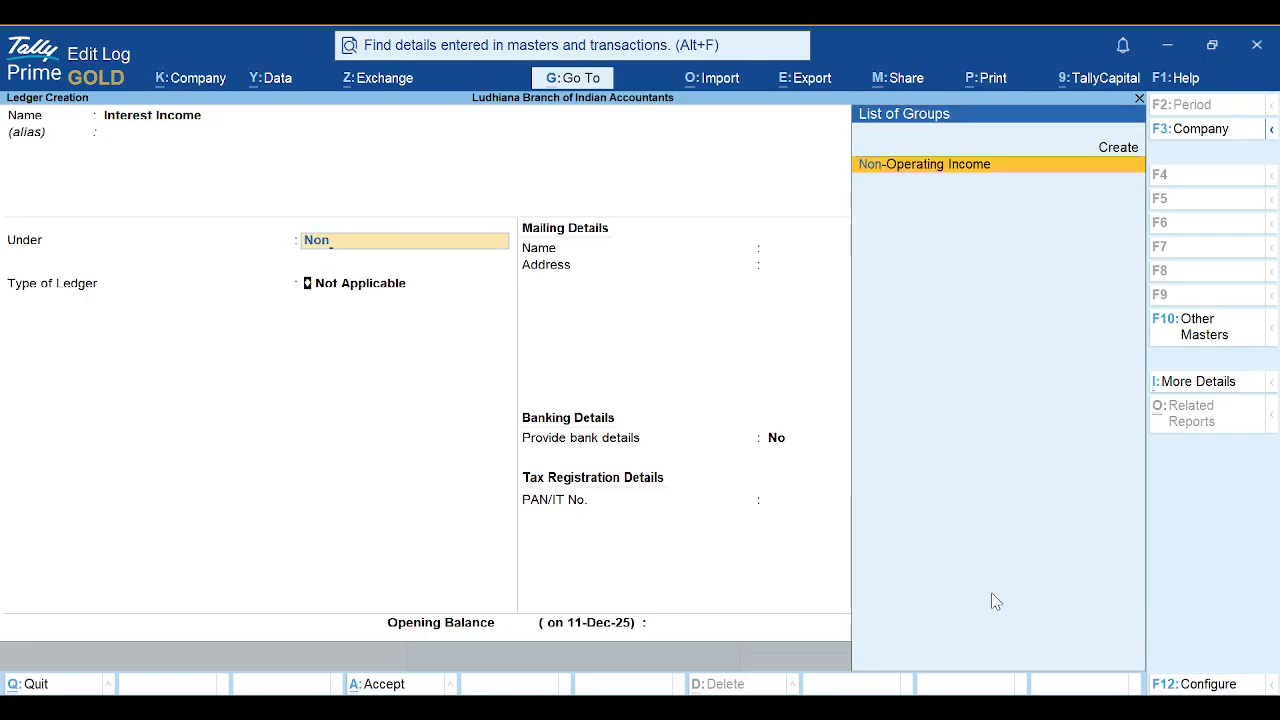
key(Return)
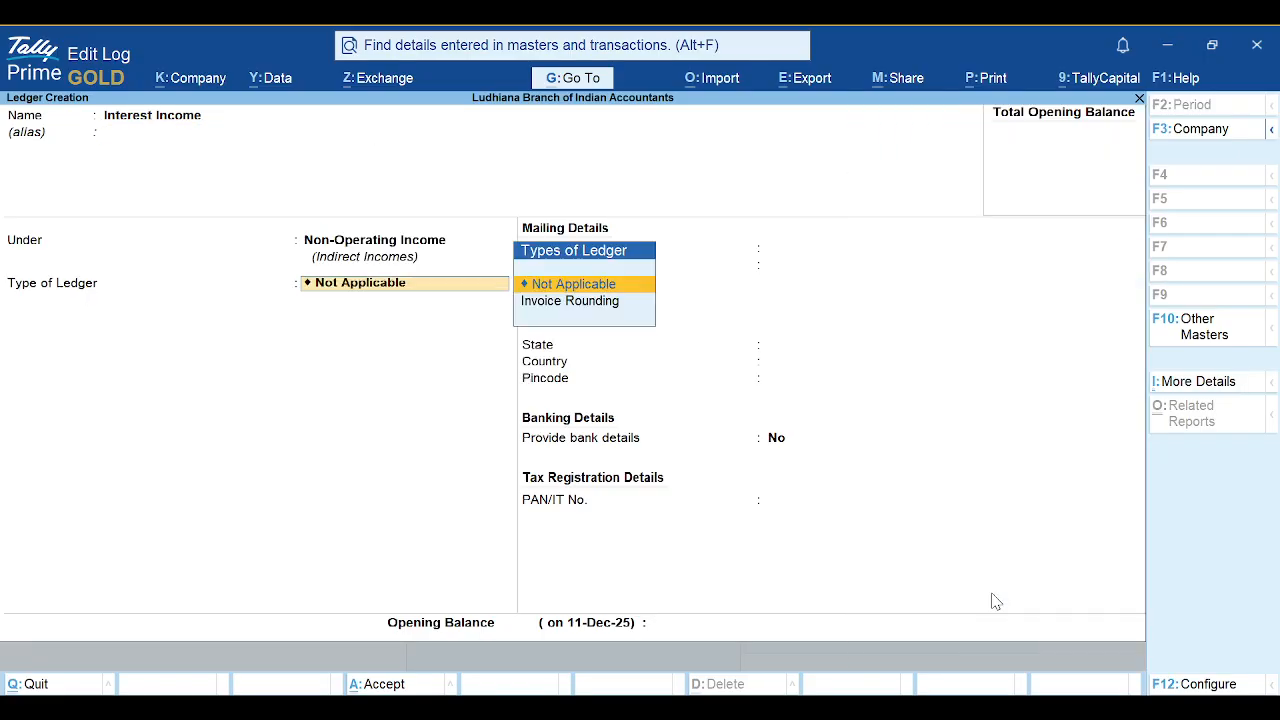
key(Return)
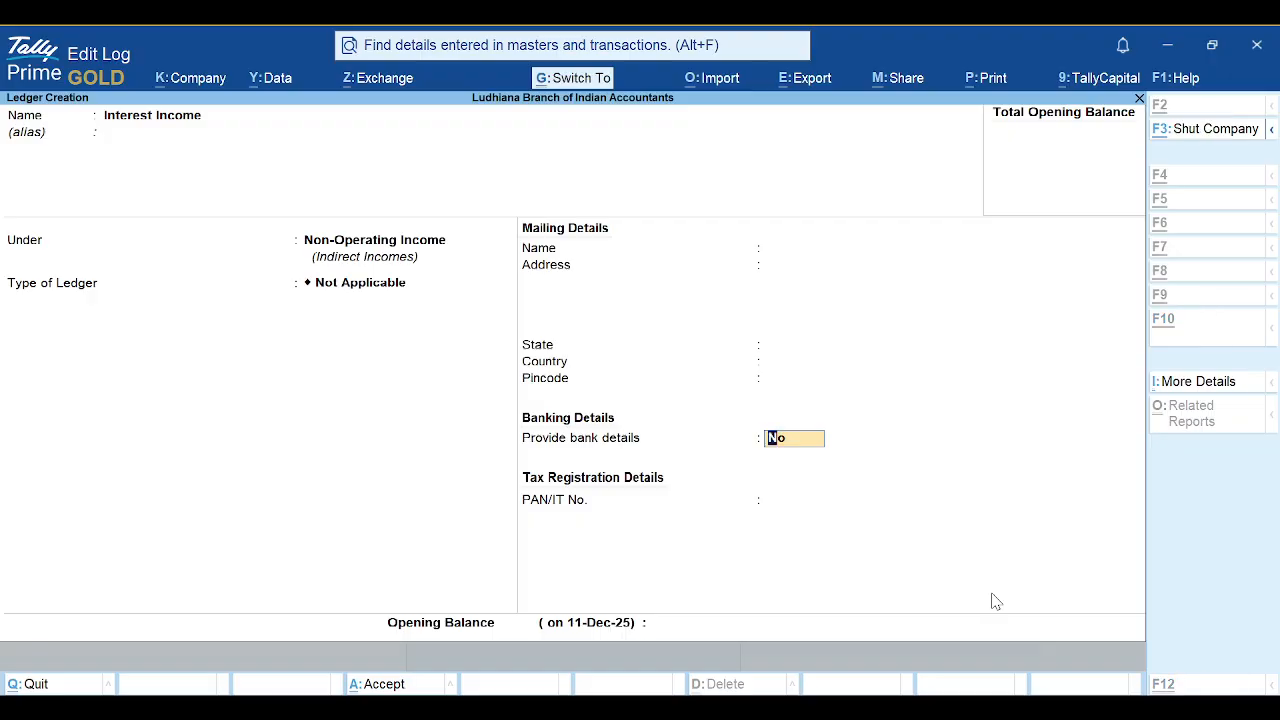
key(ctrl+a)
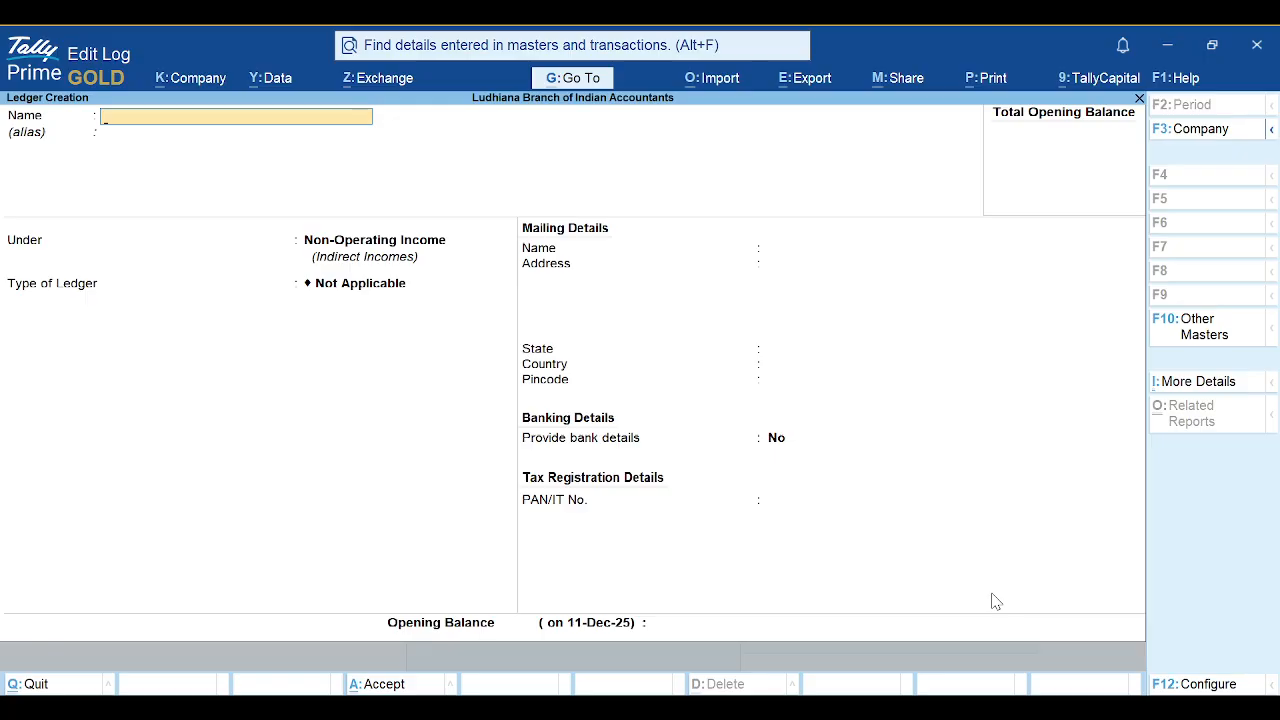
Create a ledger named Bank Interest under Finance Cost with the ledger type Not Applicable
text(Bank Interest)
key(Return)
key(Return)
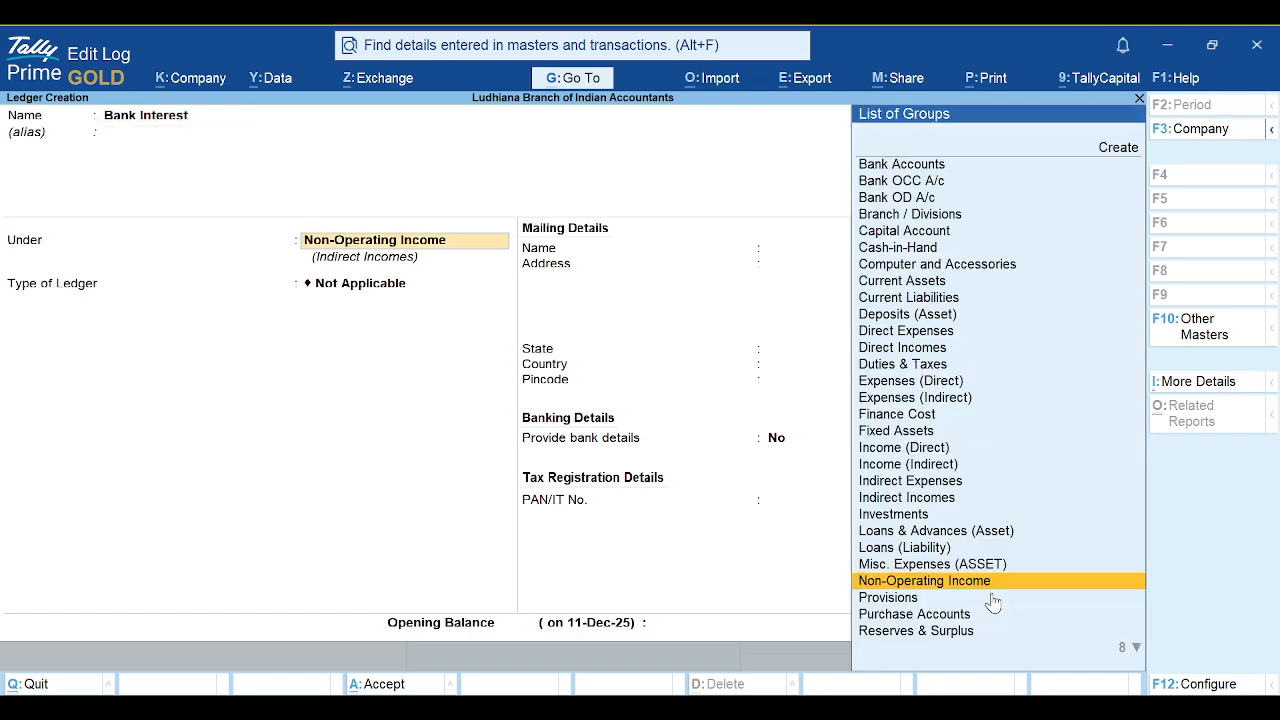
text(Fin)
key(Return)
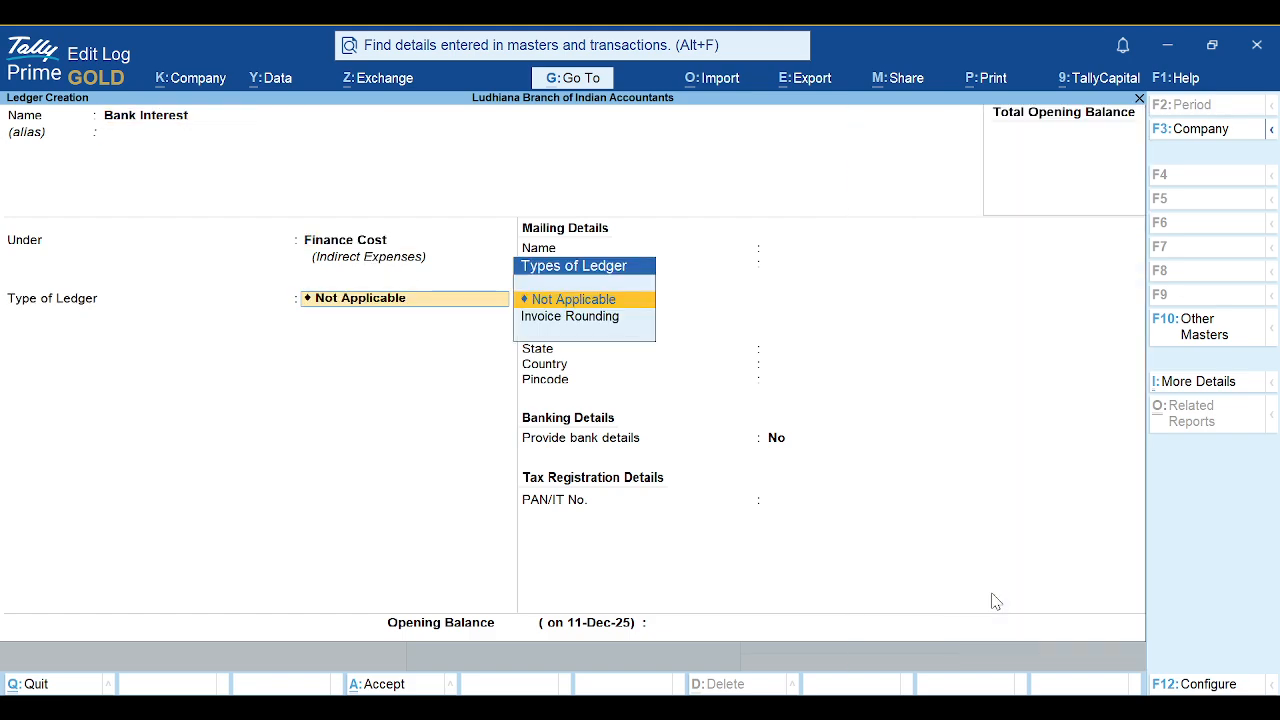
key(Return)
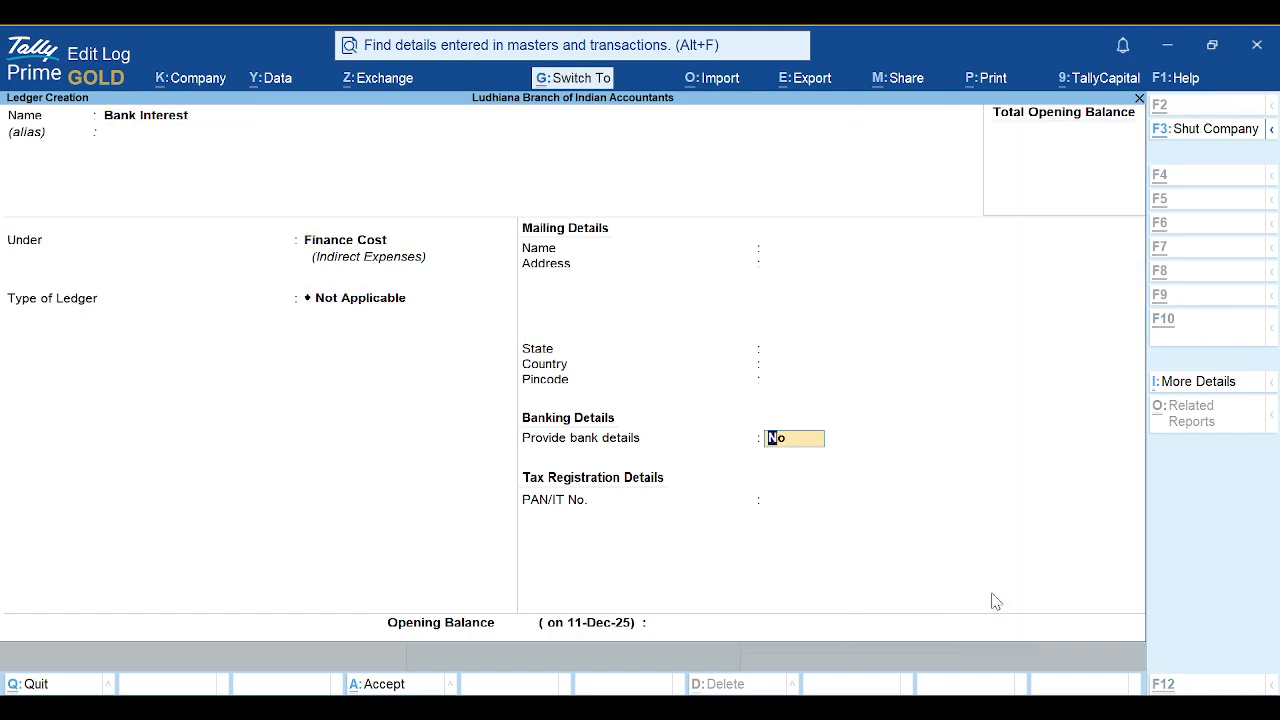
key(ctrl+a)
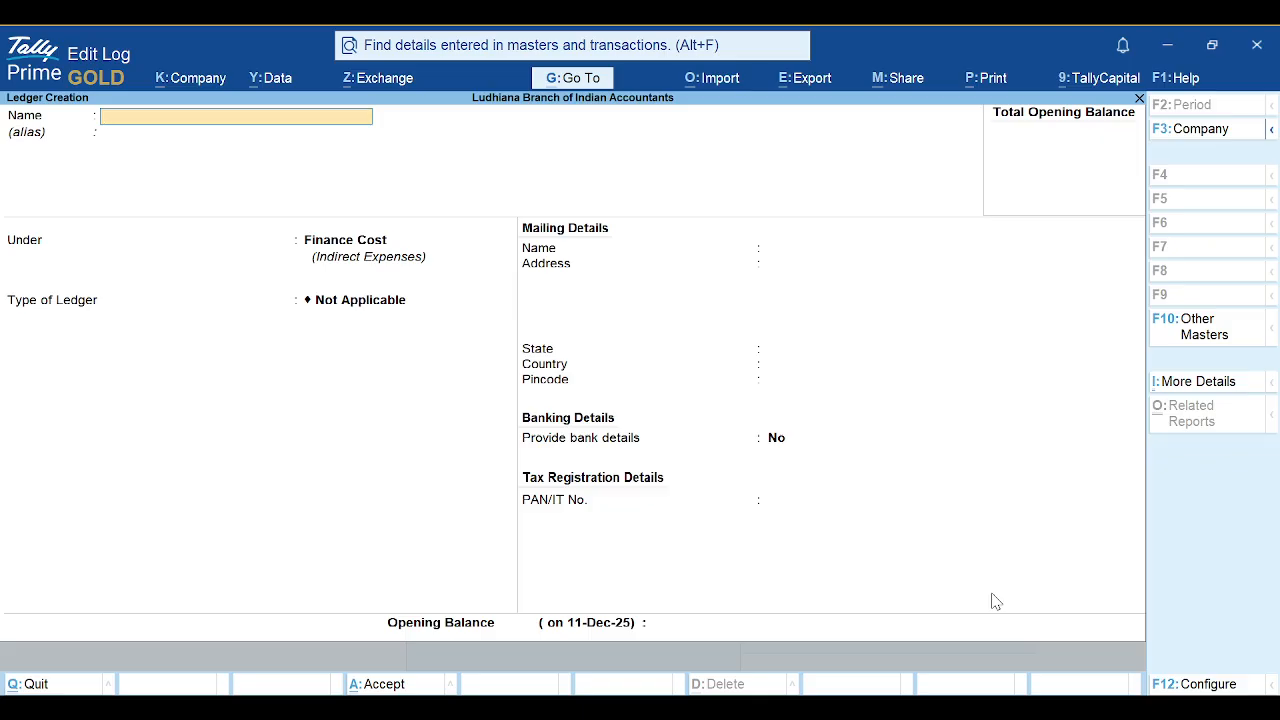
Create a ledger named Bank Charges under Finance Cost, keeping the type Not Applicable and the opening balance empty
text(Bank Charges)
key(Return)
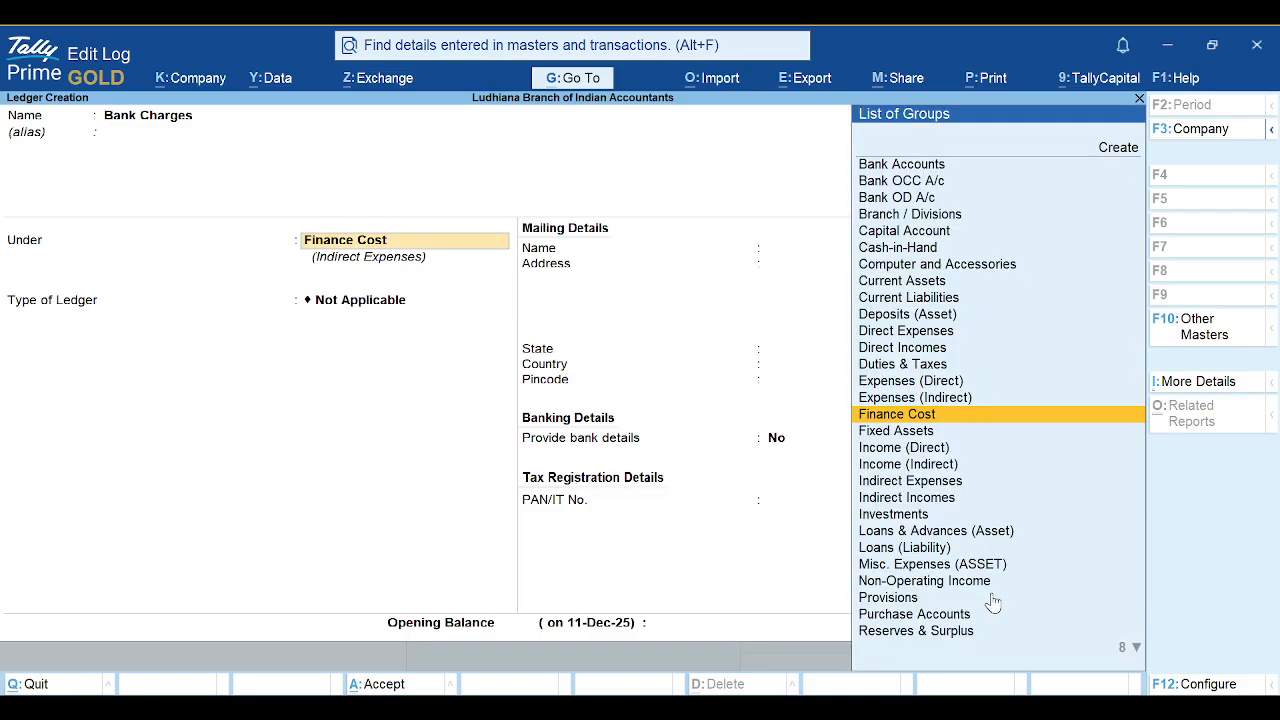
key(Return)
key(Return)
key(Return)
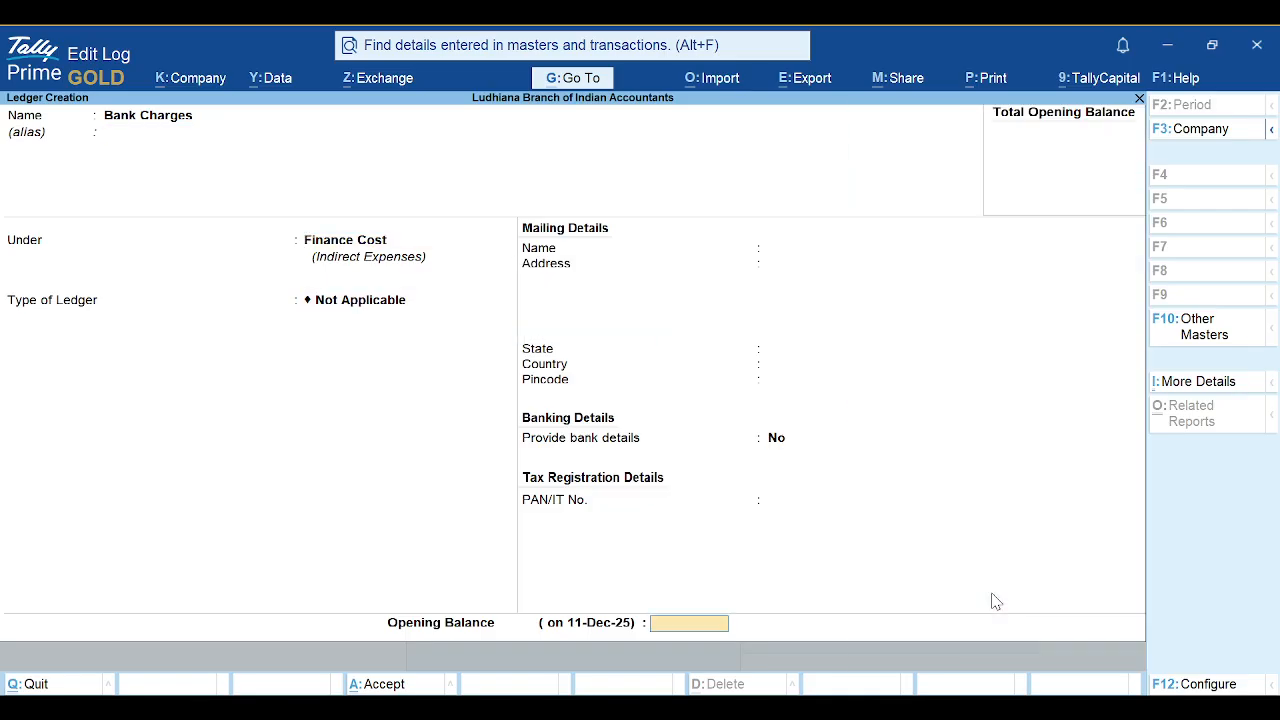
key(Return)
key(Return)
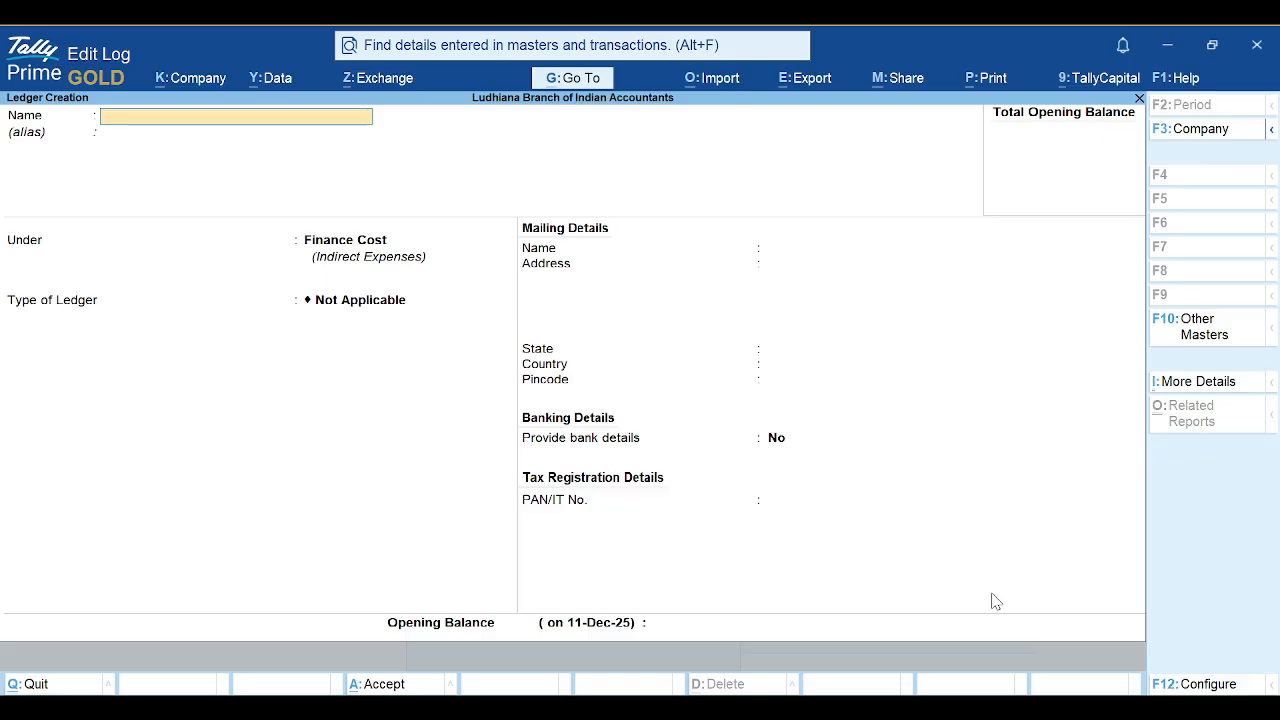
Leave ledger creation and open the existing default rupee currency for alteration
key(Escape)
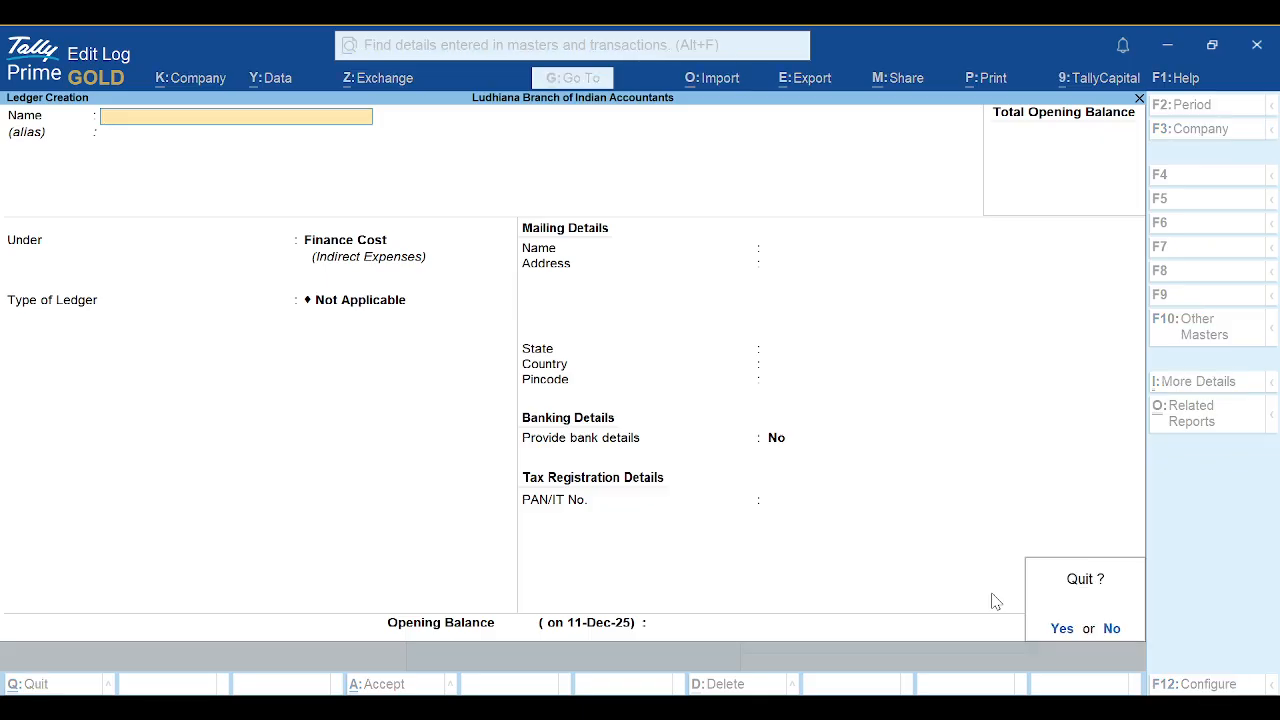
key(Return)
key(Down)
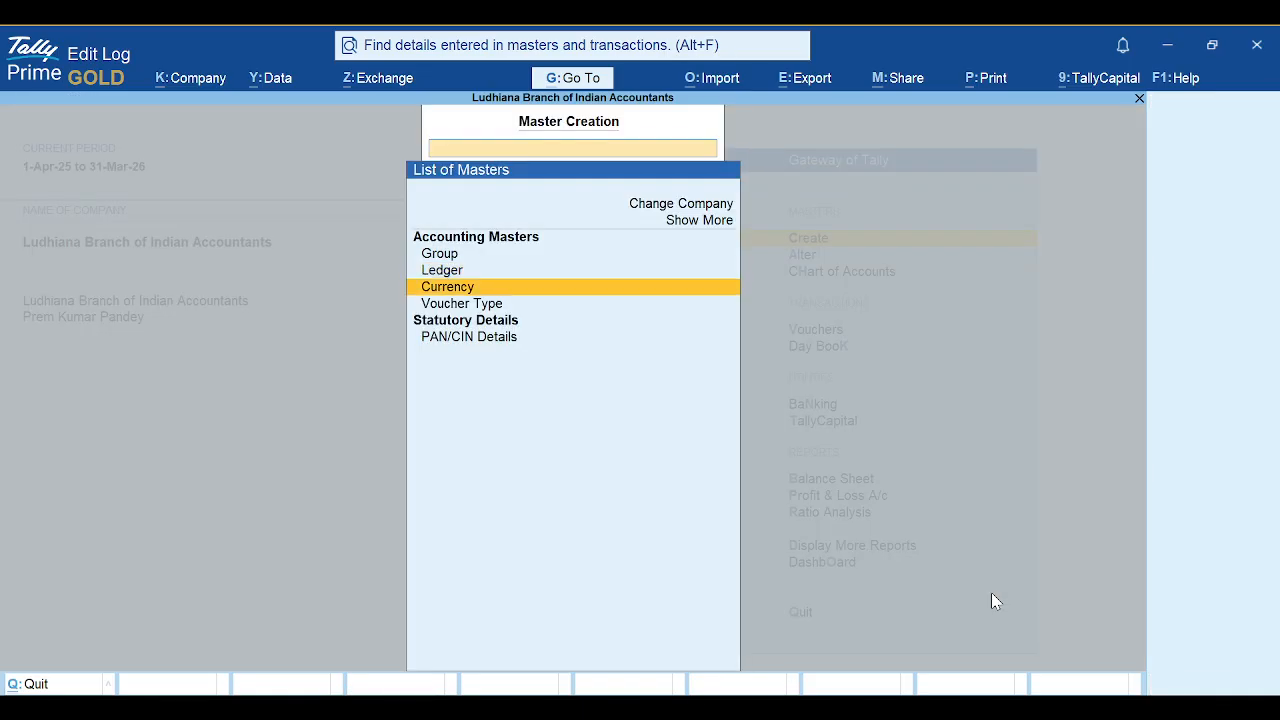
key(Return)
key(Right)
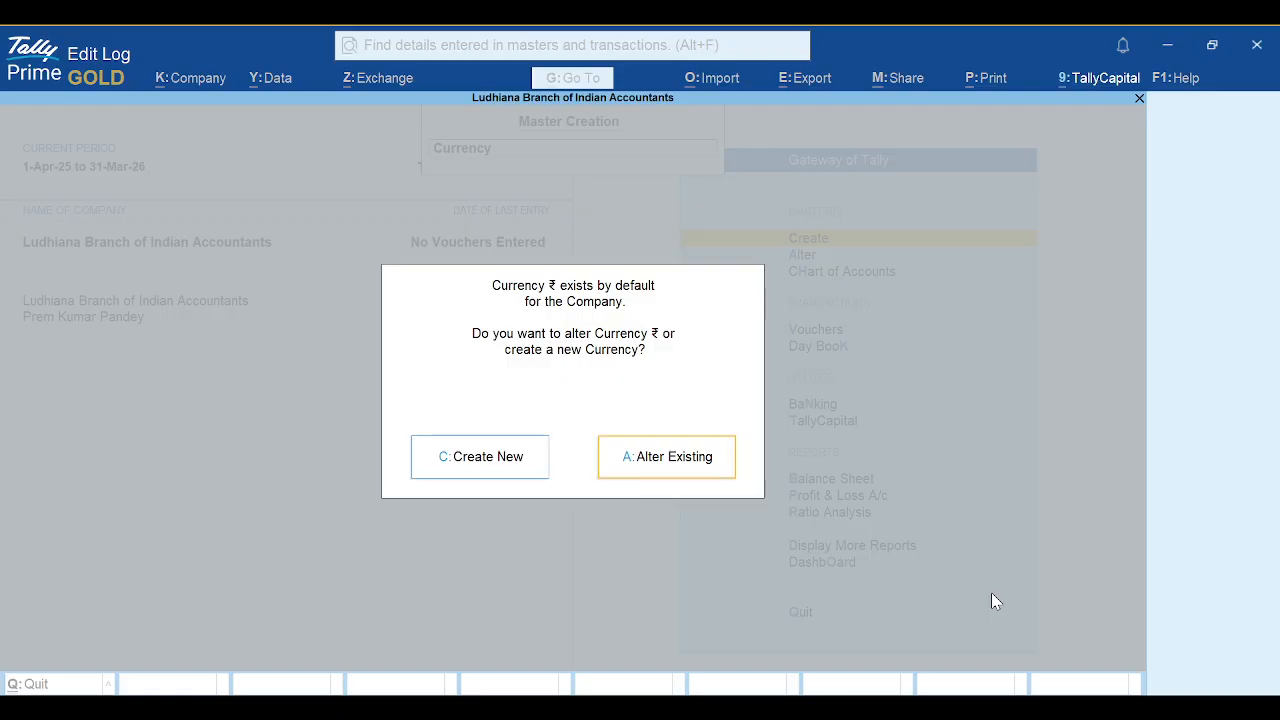
key(Return)
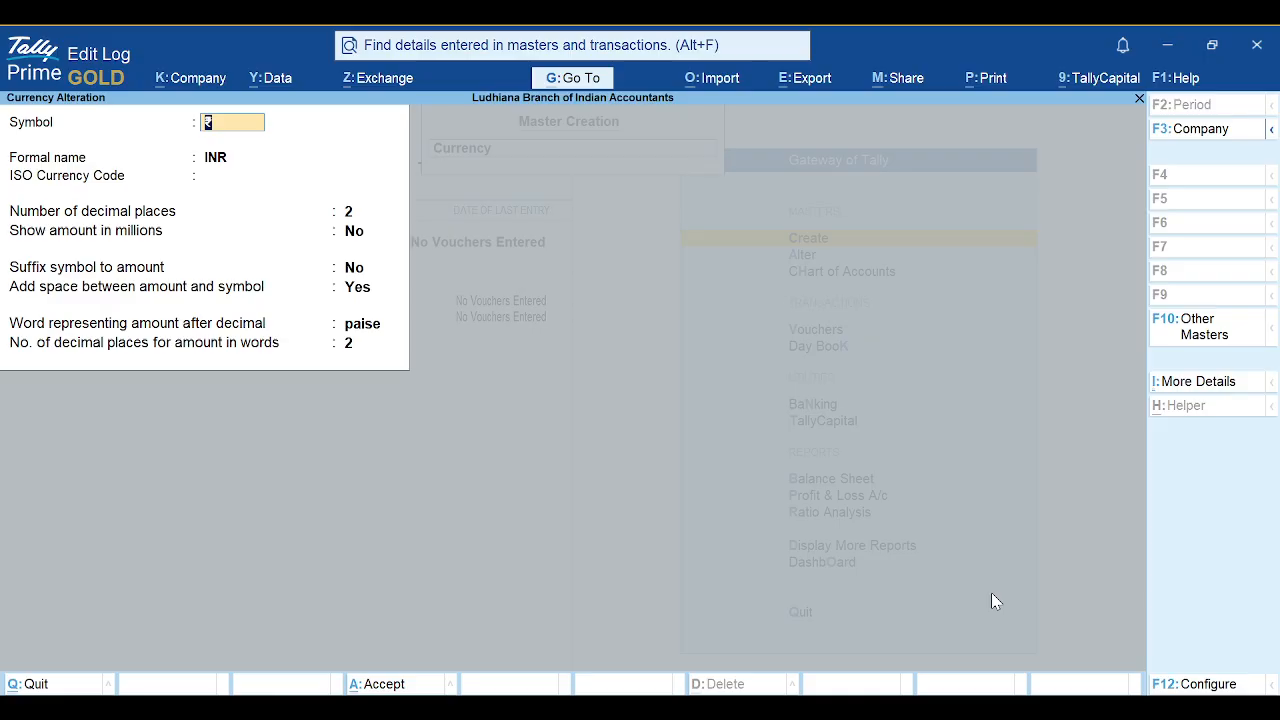
Change the currency's symbol to $ and its formal name to USD
text($)
key(Return)
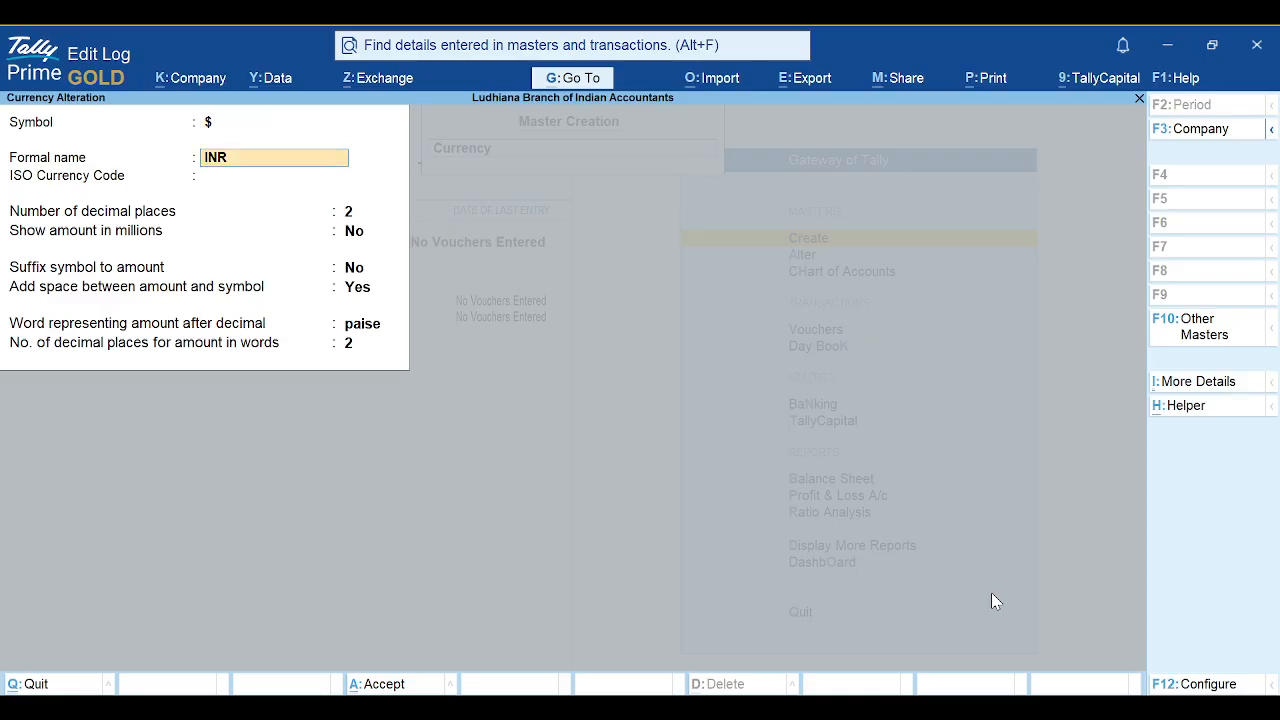
text(USD)
key(Return)
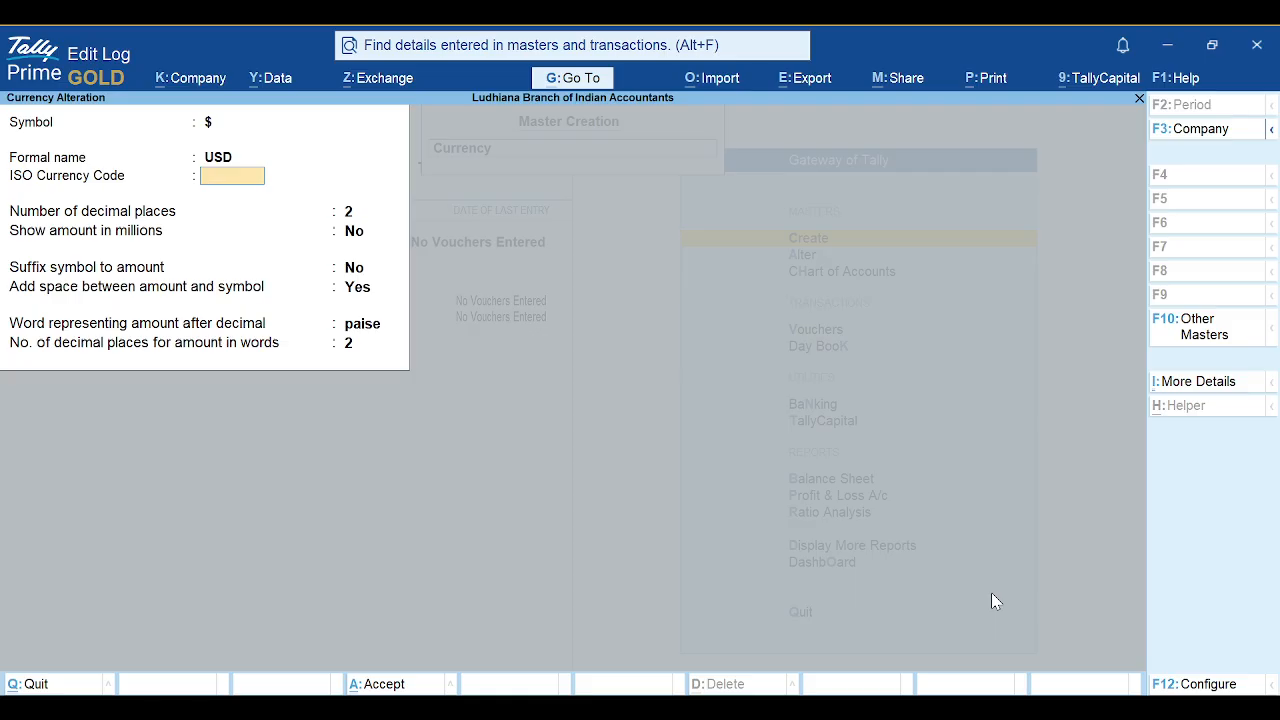
text(Us)
key(BackSpace)
key(BackSpace)
click(1204, 331)
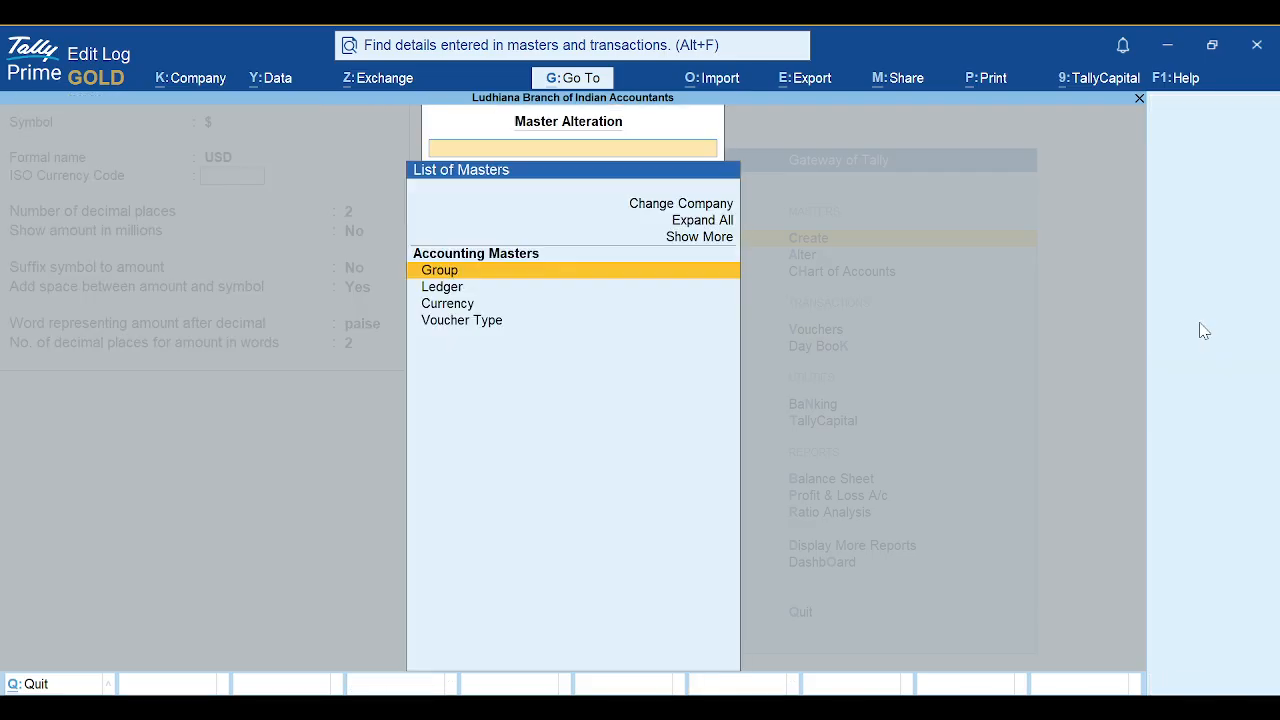
key(Escape)
Leave the ISO currency code blank and enable showing amounts in millions, keeping 2 decimal places and the existing symbol placement and spacing
key(Return)
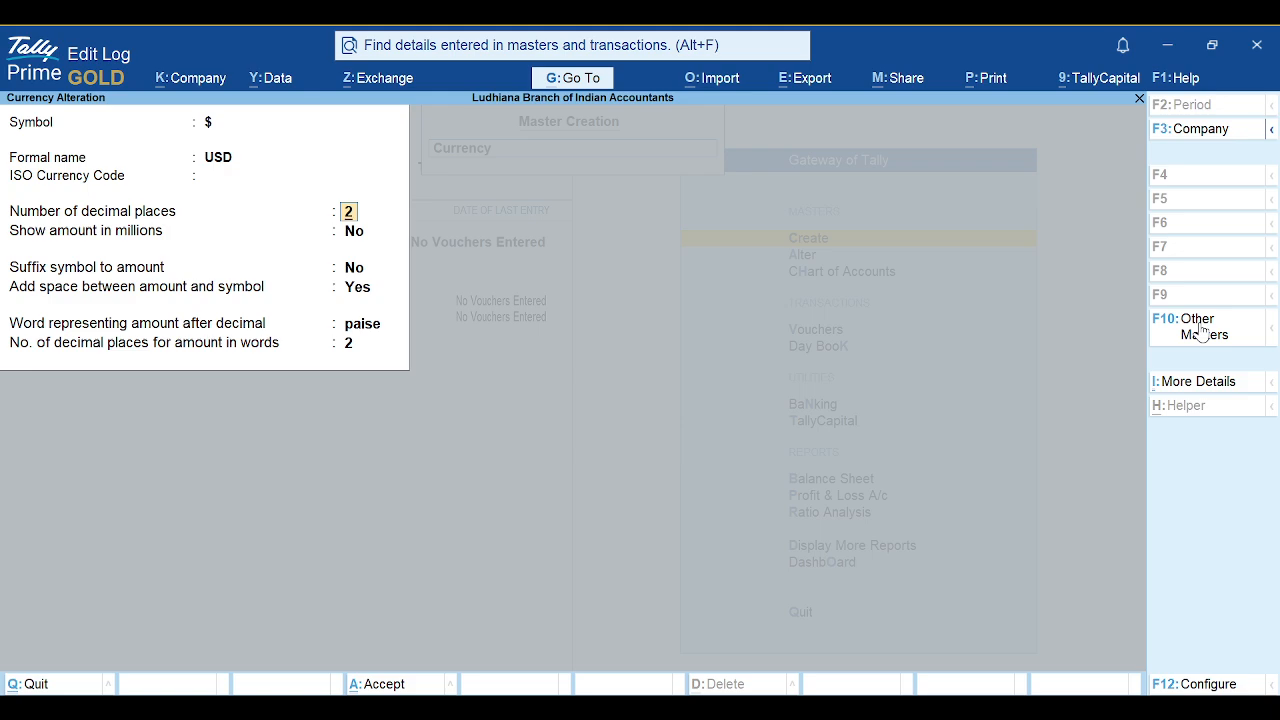
key(Return)
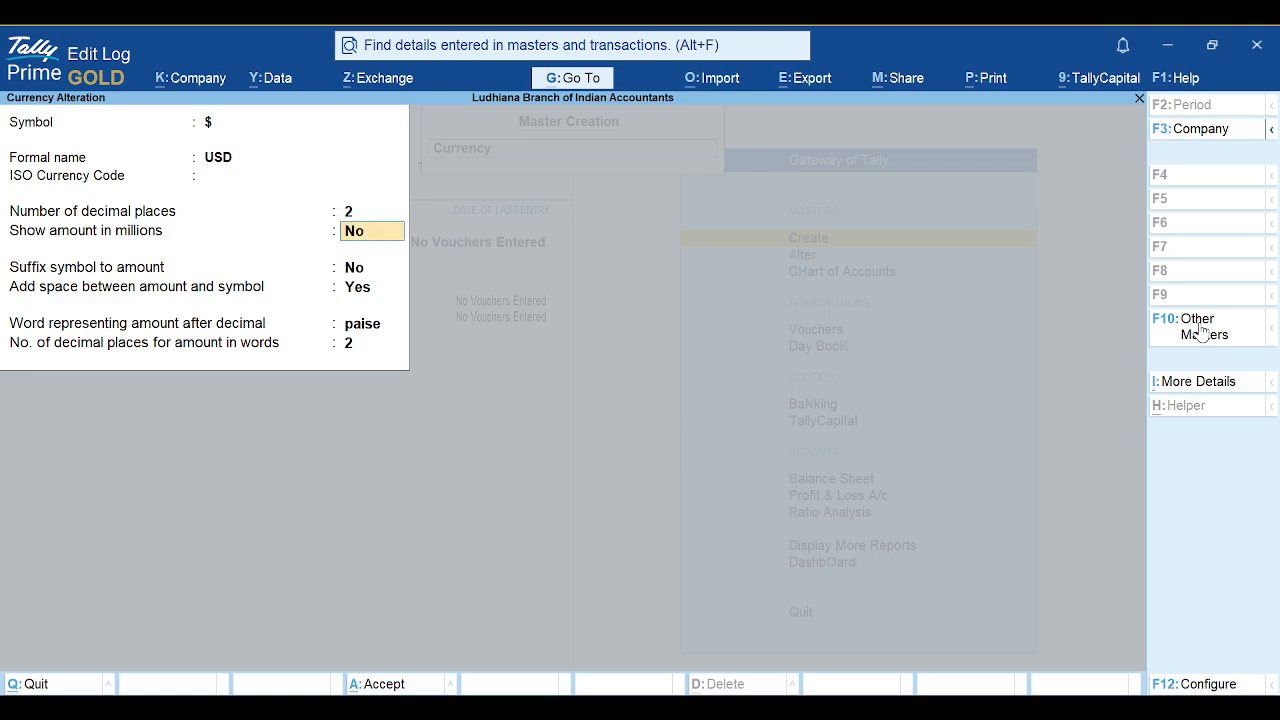
text(y)
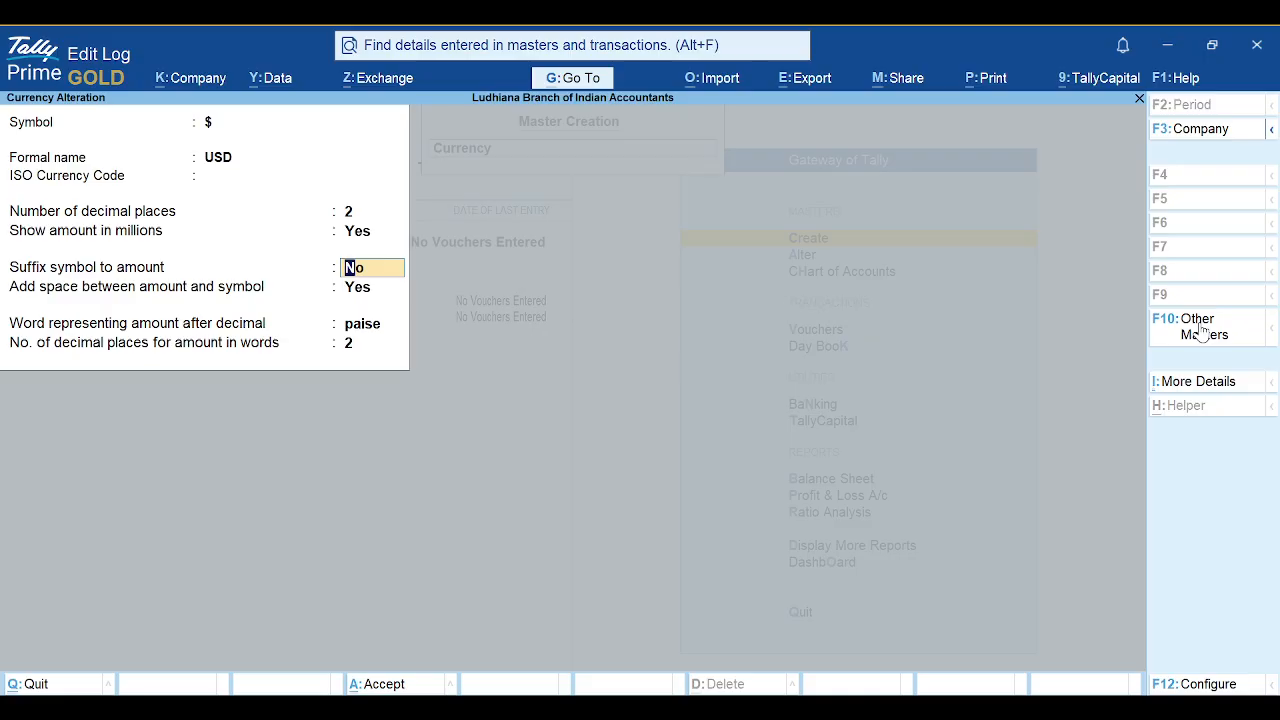
key(Return)
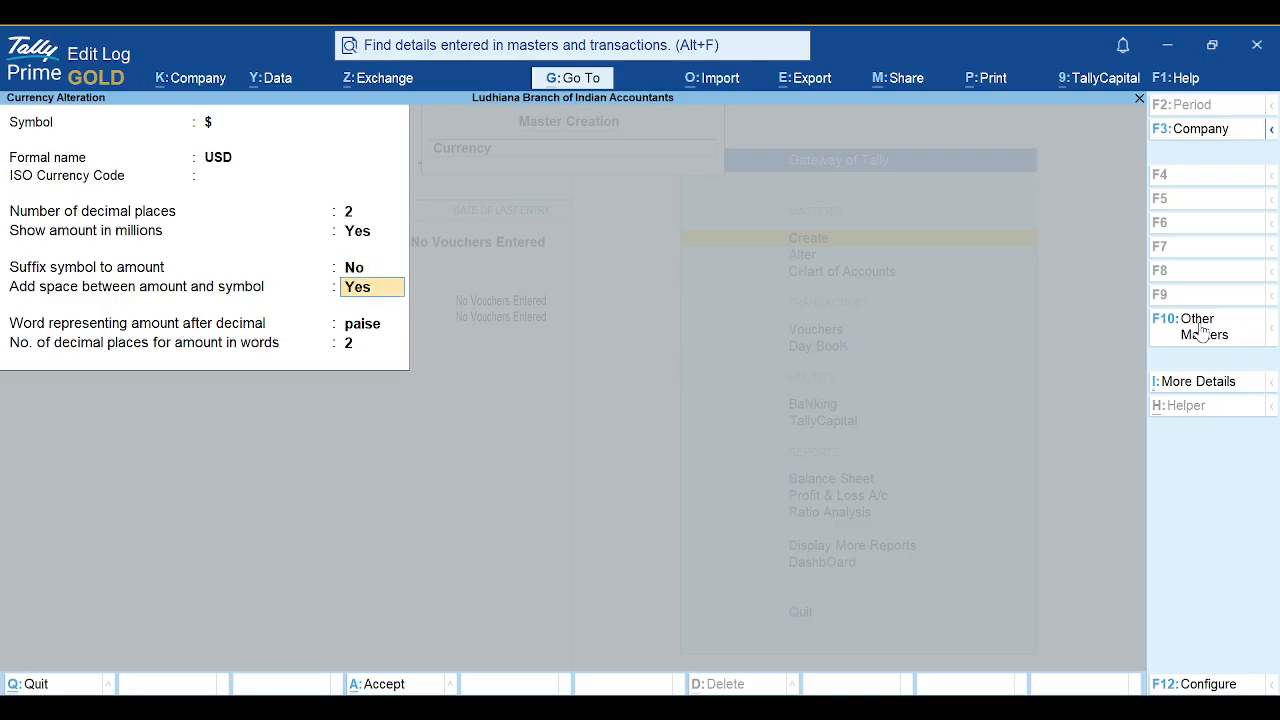
key(Return)
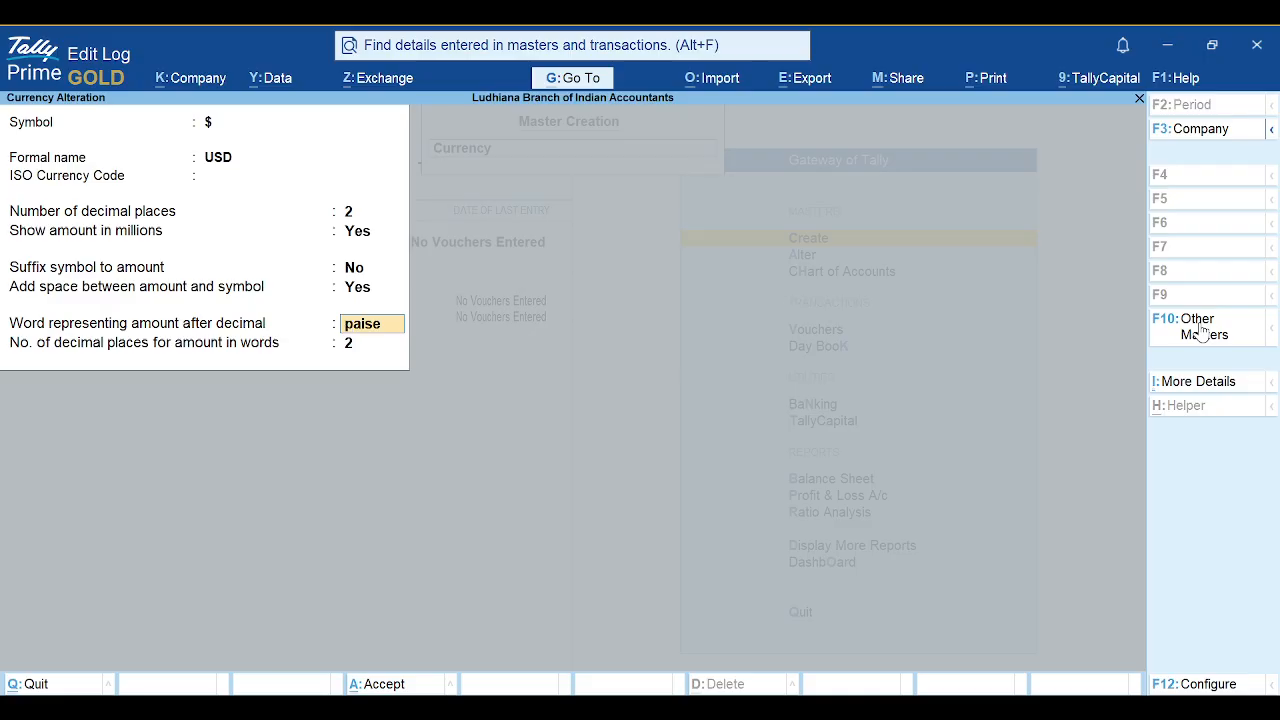
Set the word for the amount after the decimal to cent, keeping 2 decimal places for amounts in words
text(cent)
key(Return)
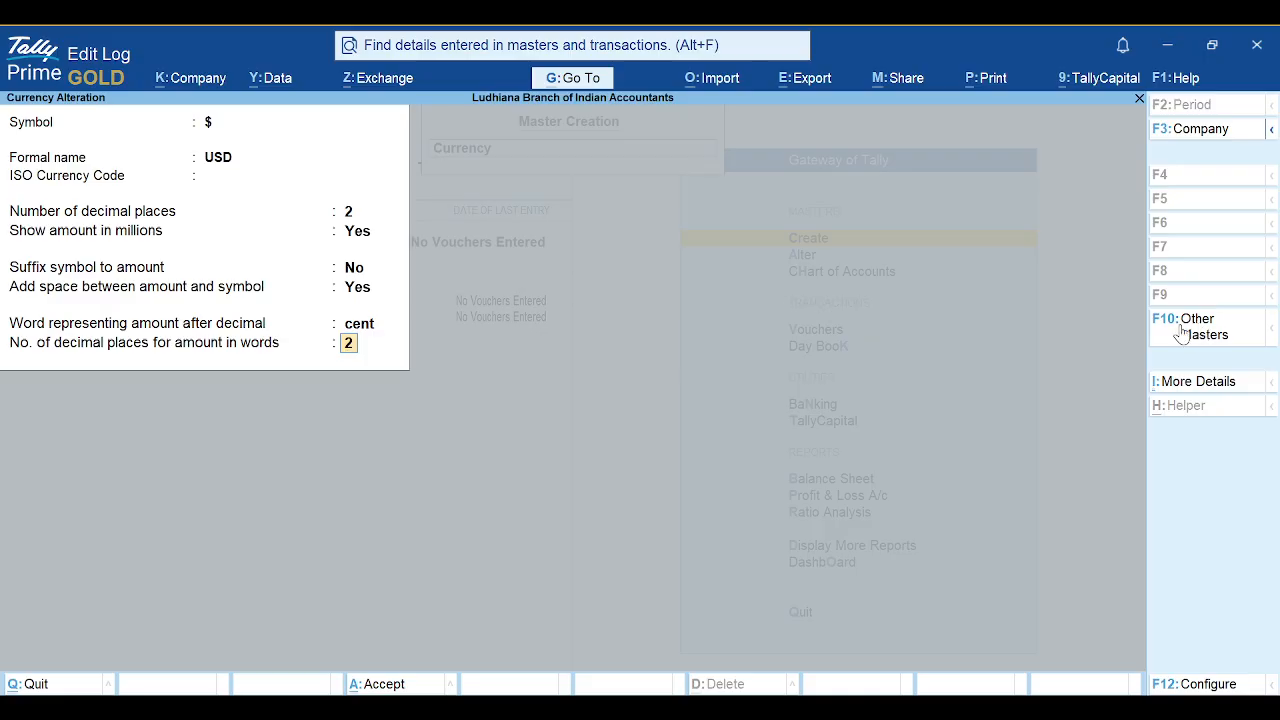
key(Return)
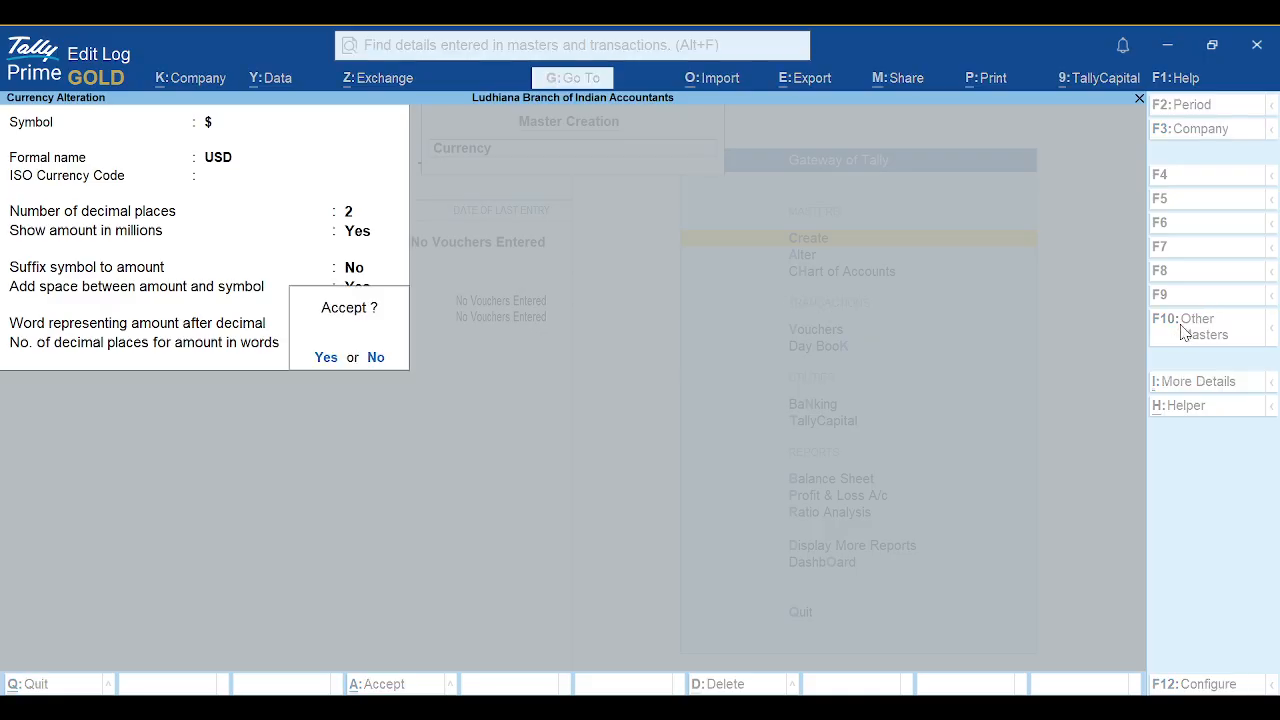
Save the currency alteration and start creating a new voucher type master
key(Return)
key(Down)
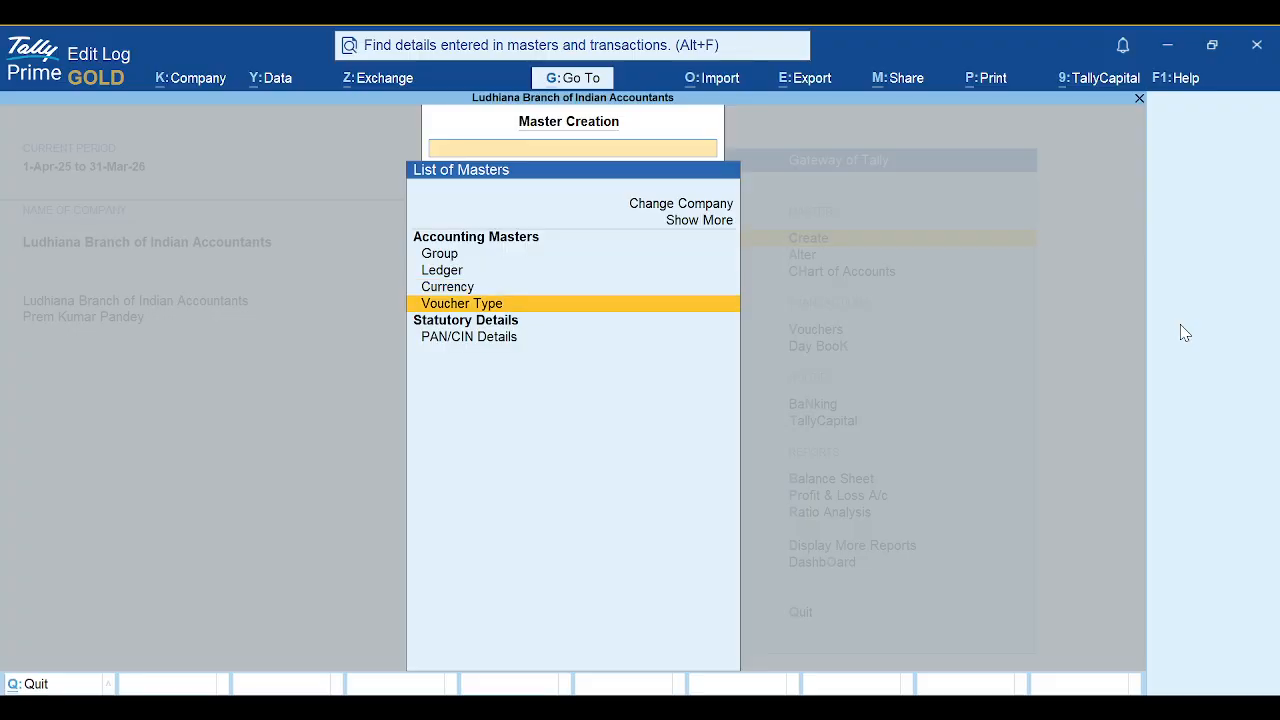
key(Return)
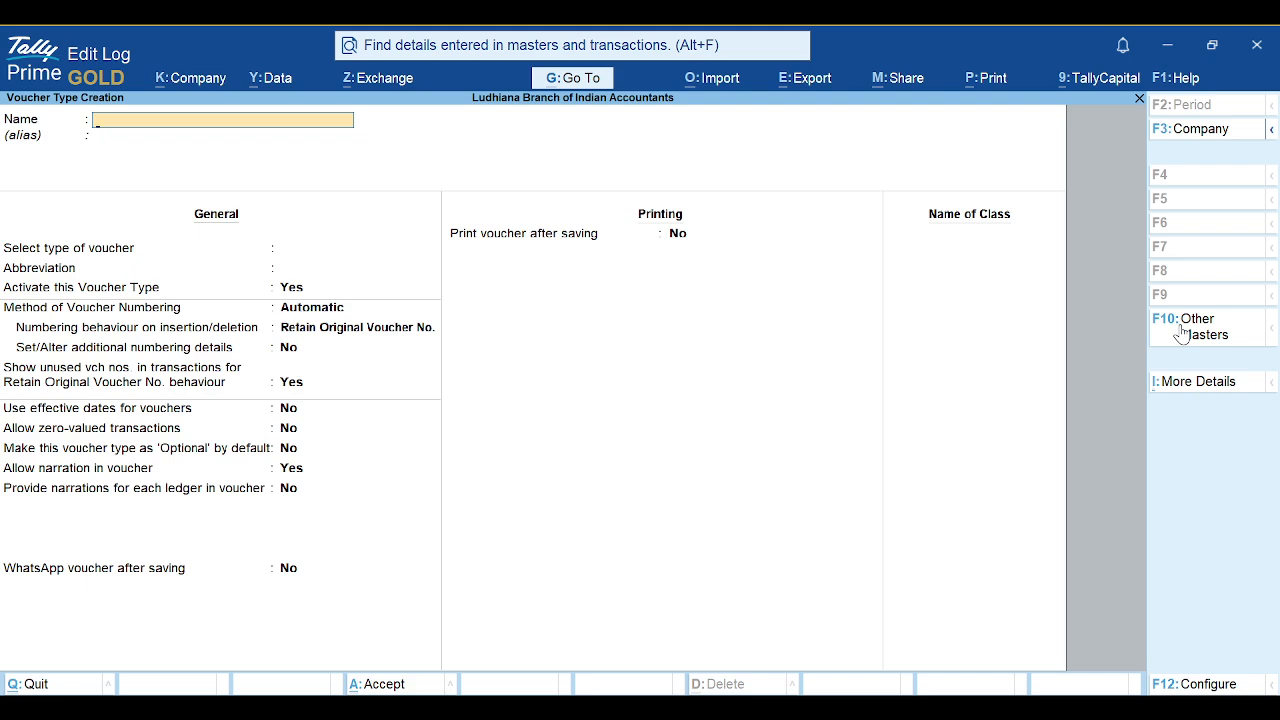
Name the voucher type MFG Journal without an alias, base it on Stock Journal and keep the abbreviation Stk Jrnl
text(MFG Journal)
key(Return)
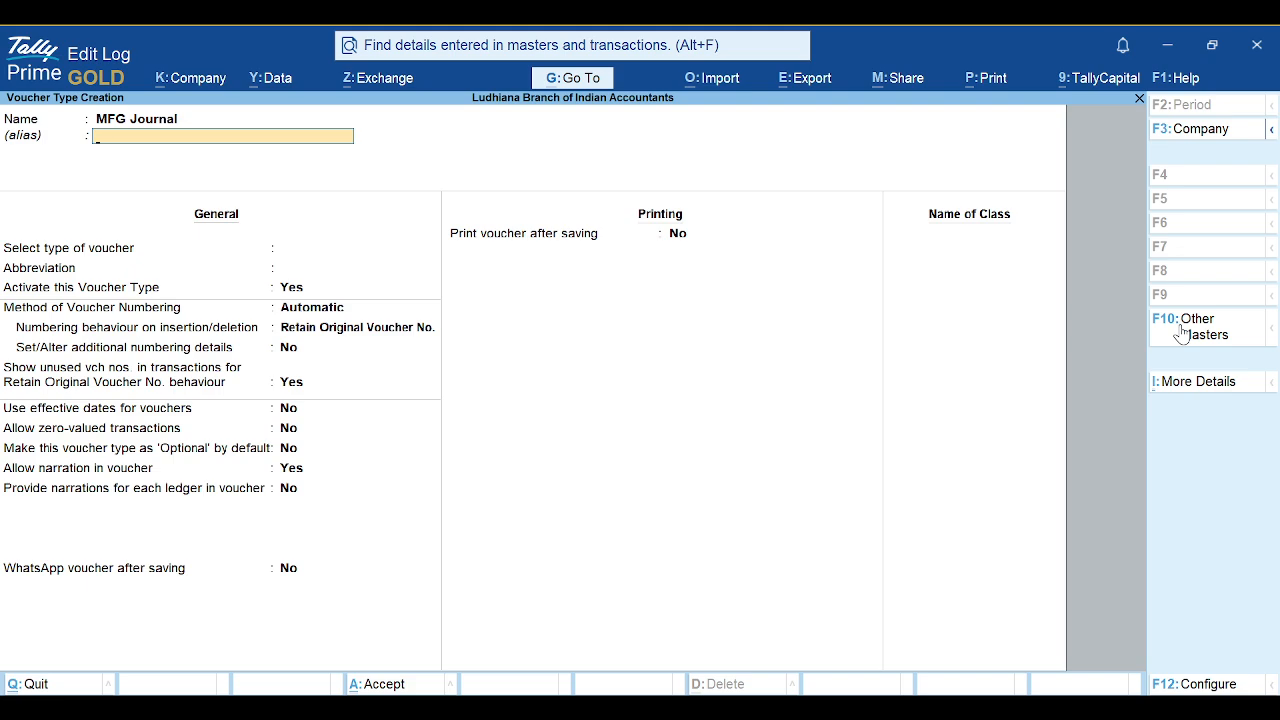
key(Return)
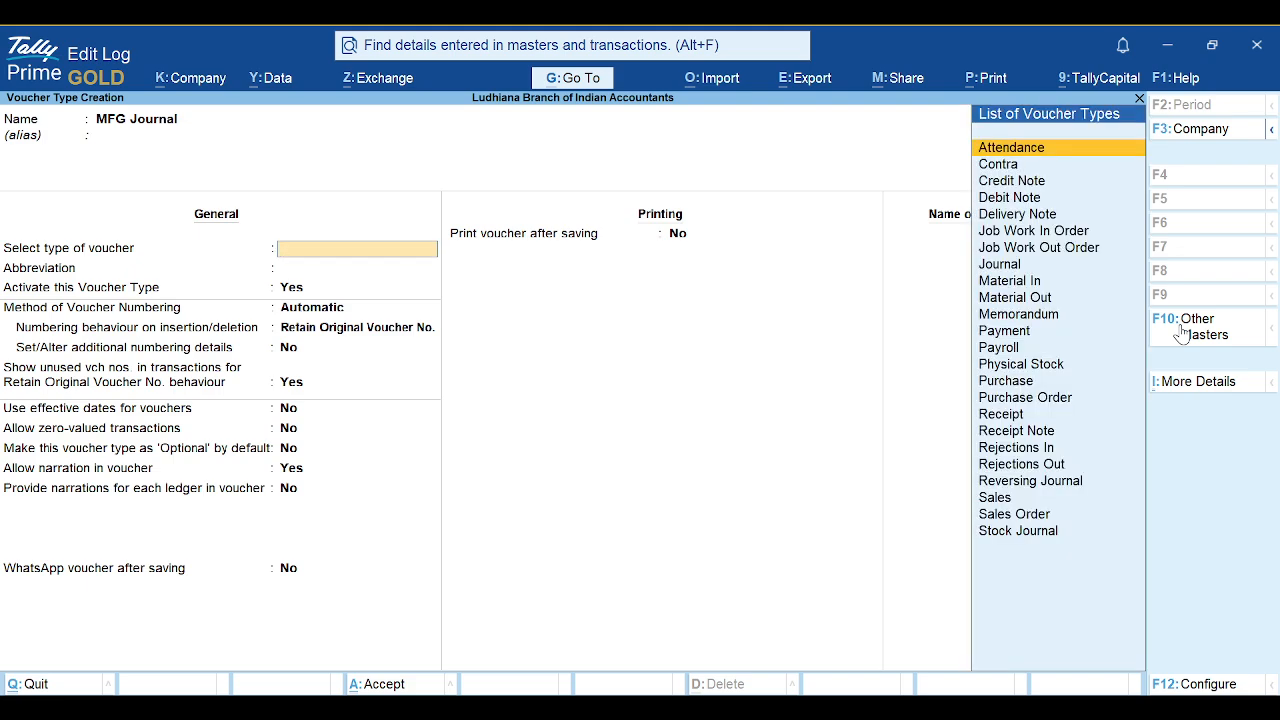
text(St)
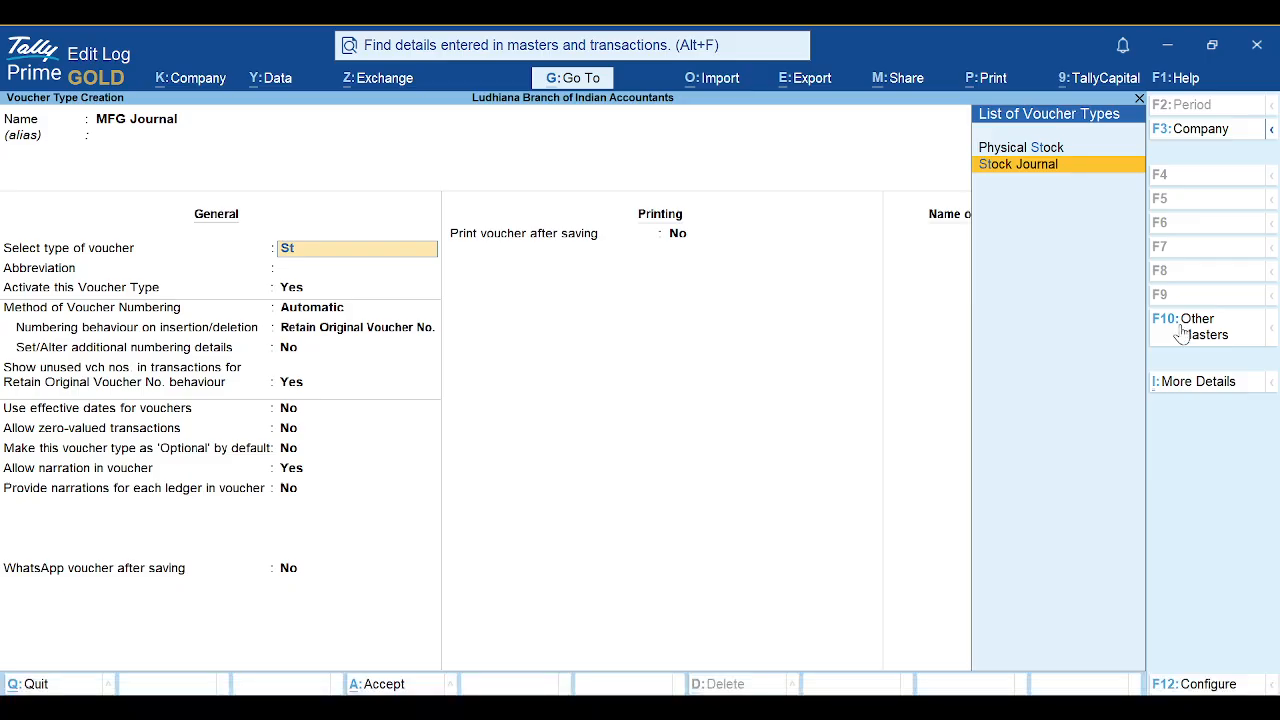
key(Return)
key(Return)
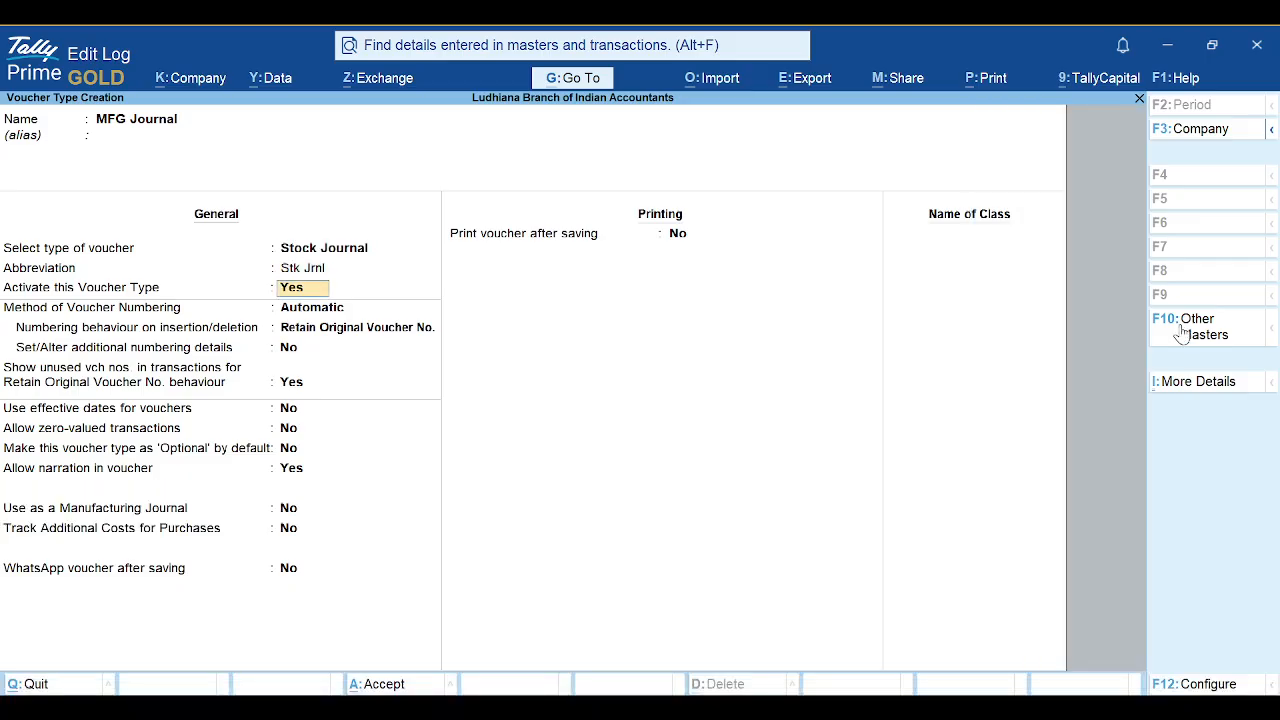
Activate the voucher type with the company's Inventory feature enabled, keeping automatic numbering, Retain Original Voucher No. and the other general defaults
key(Return)
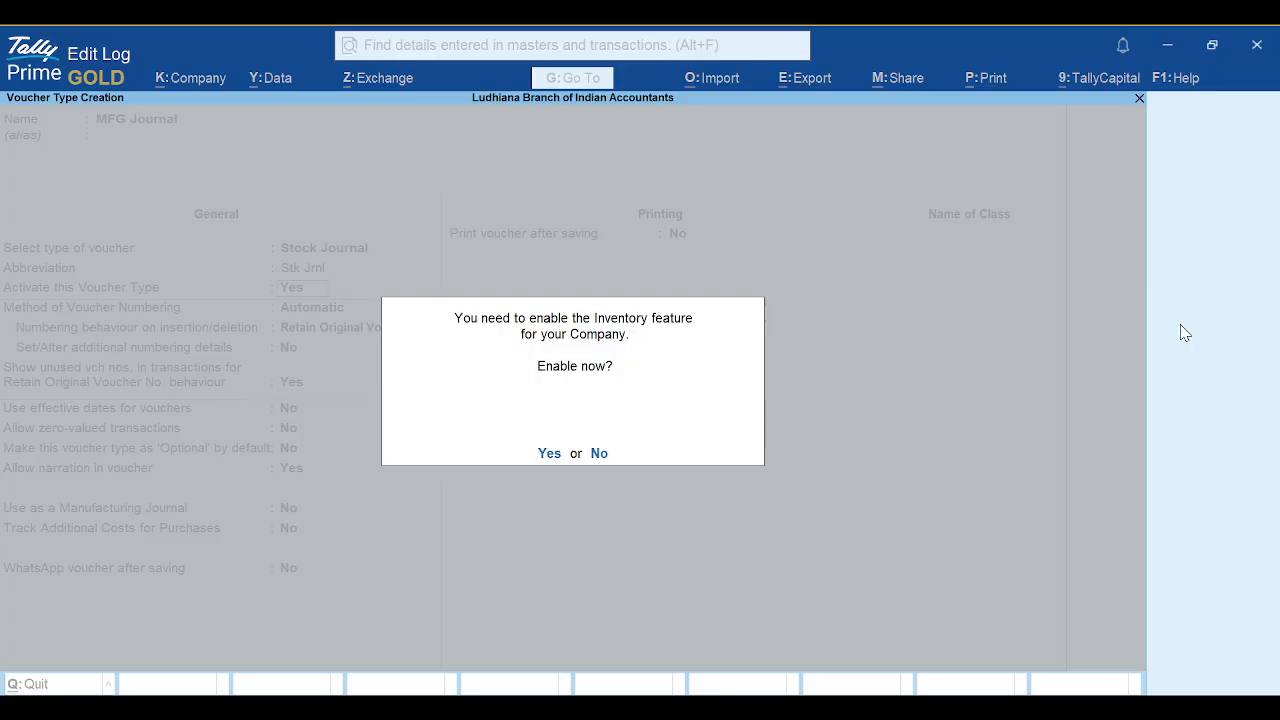
key(y)
key(Return)
key(Return)
key(Return)
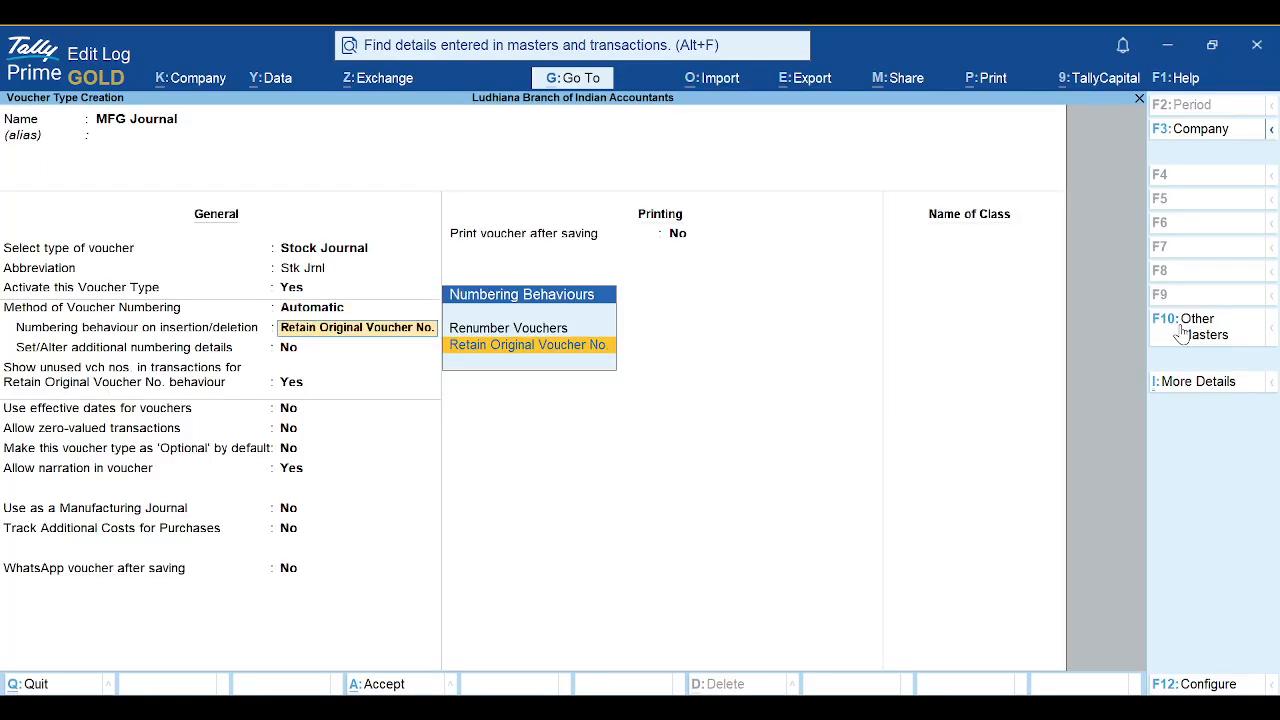
key(Return)
key(Return)
key(Return)
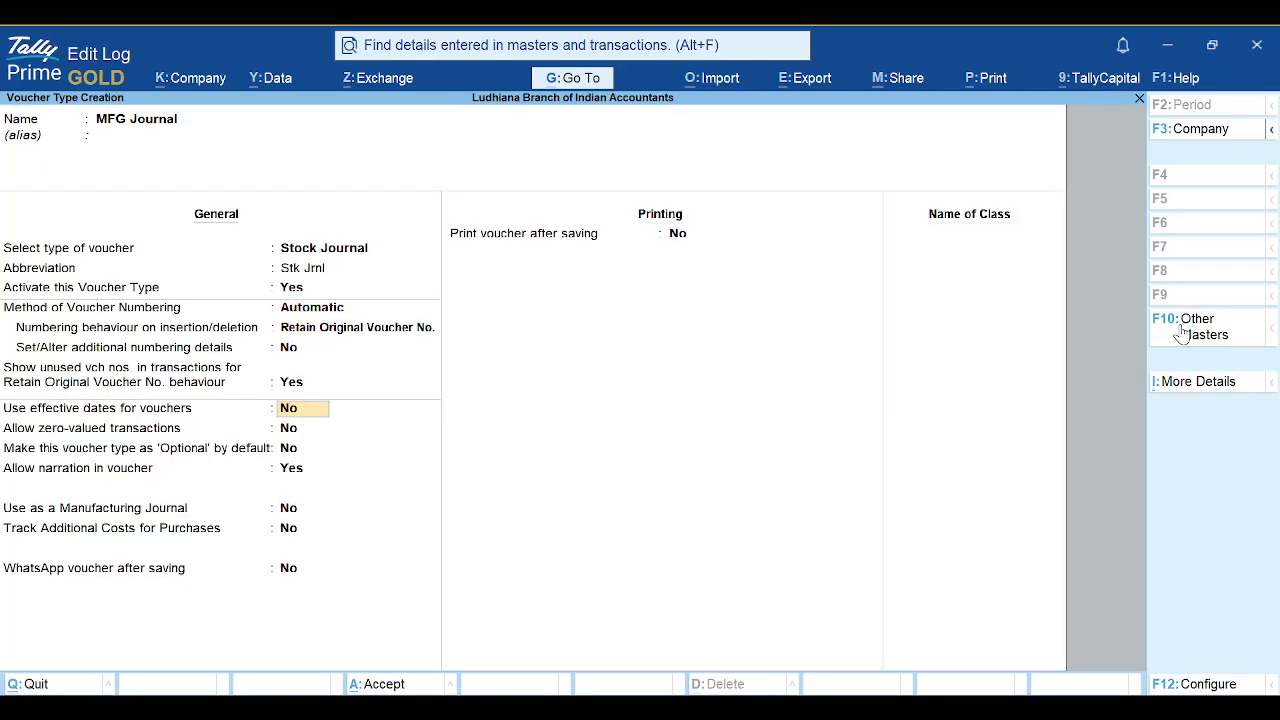
key(Return)
key(Return)
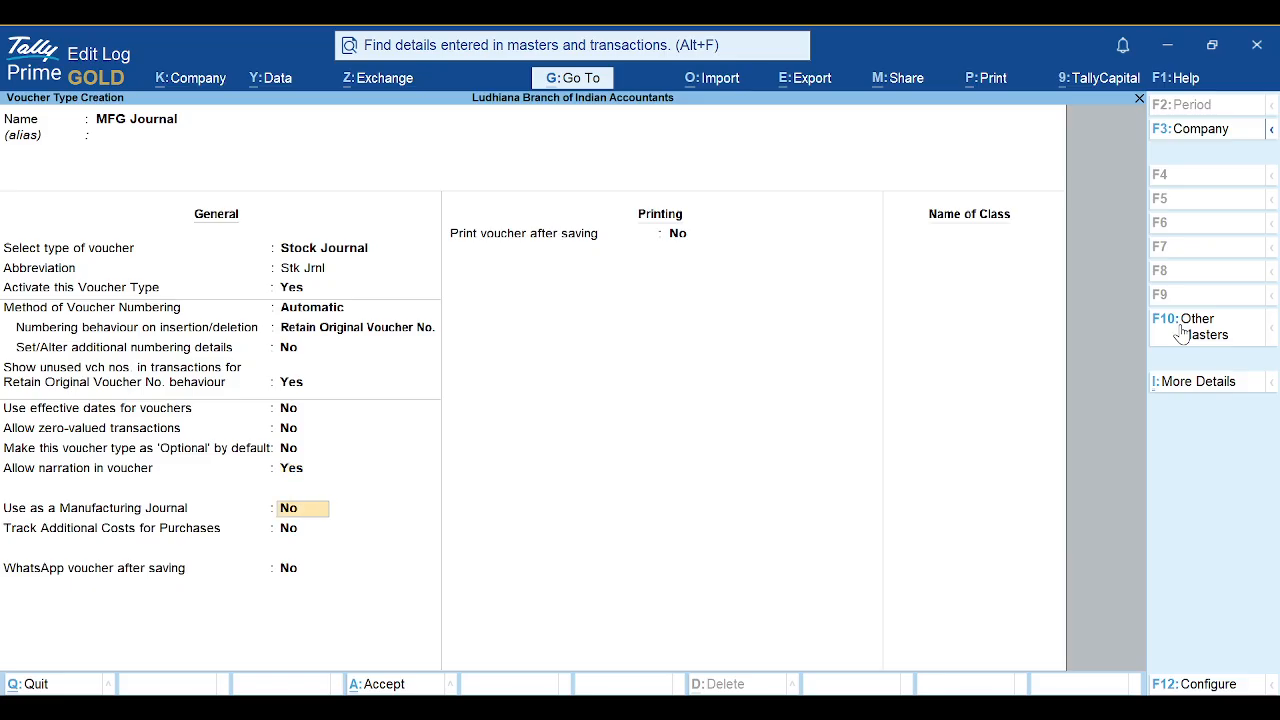
Enable use as a manufacturing journal and tracking of additional costs for purchases, leave WhatsApp and printing off, and save the voucher type
text(Y)
key(Return)
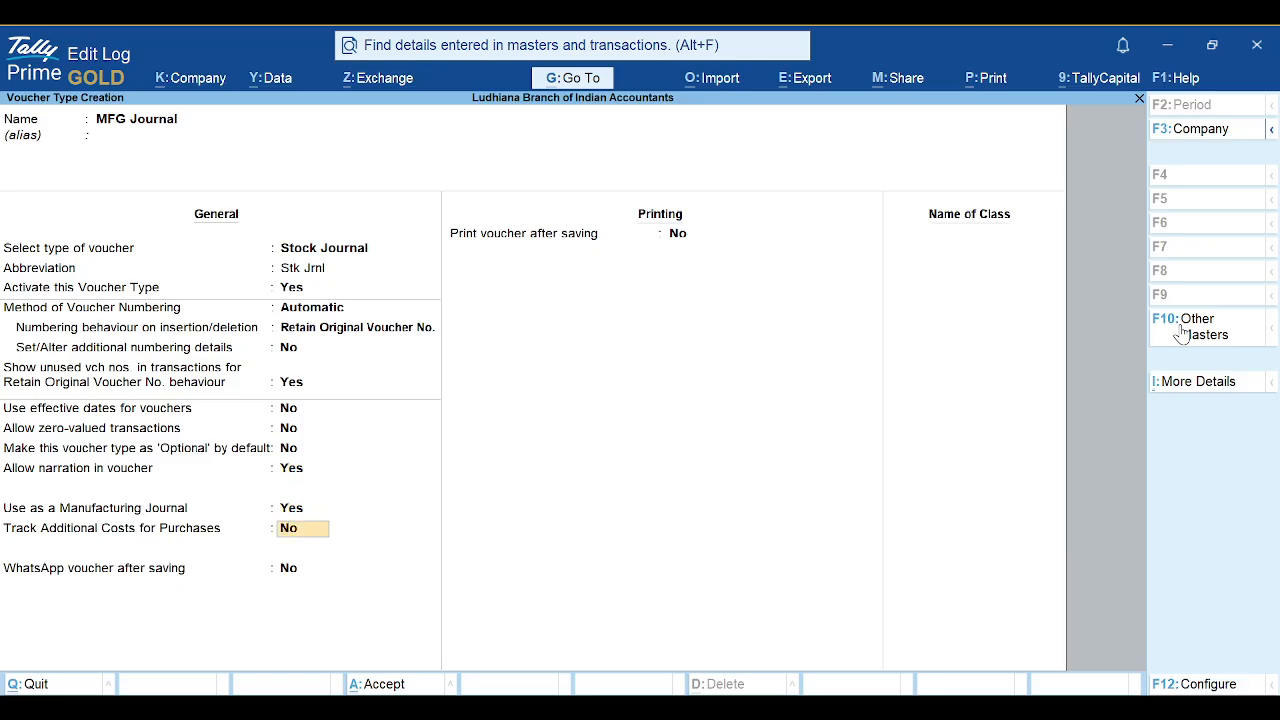
text(y)
key(Return)
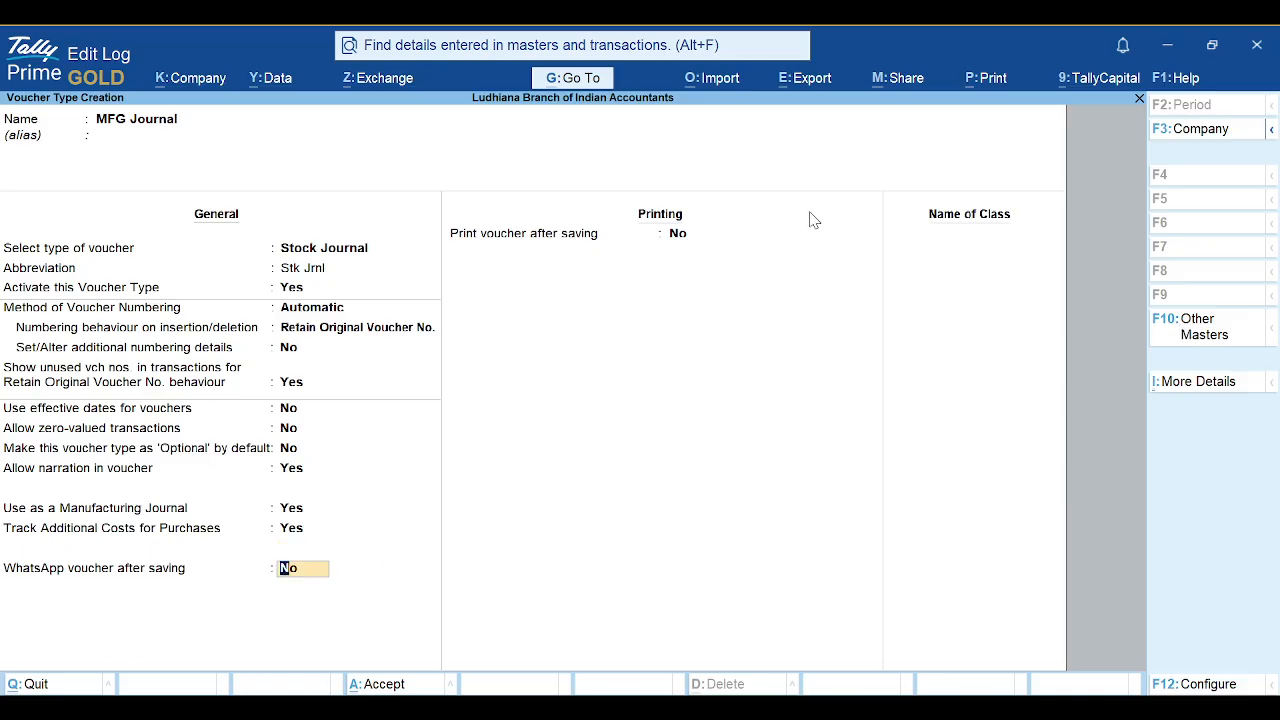
key(Return)
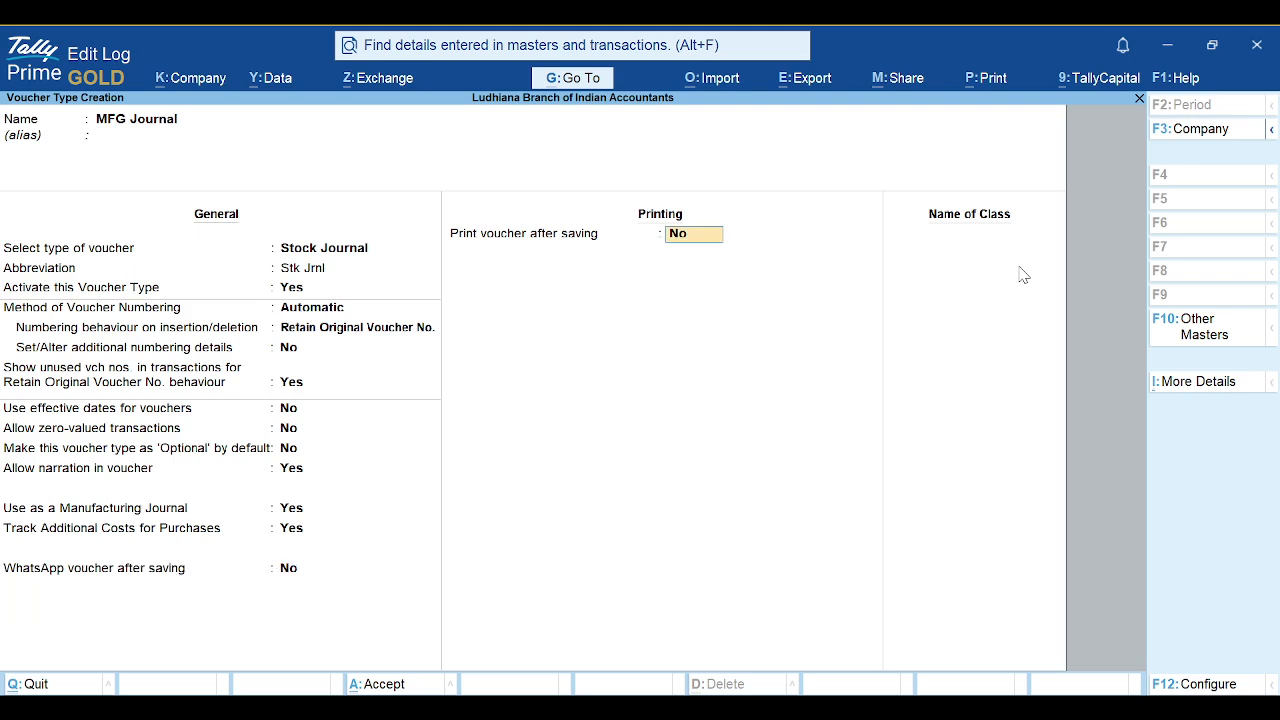
key(Return)
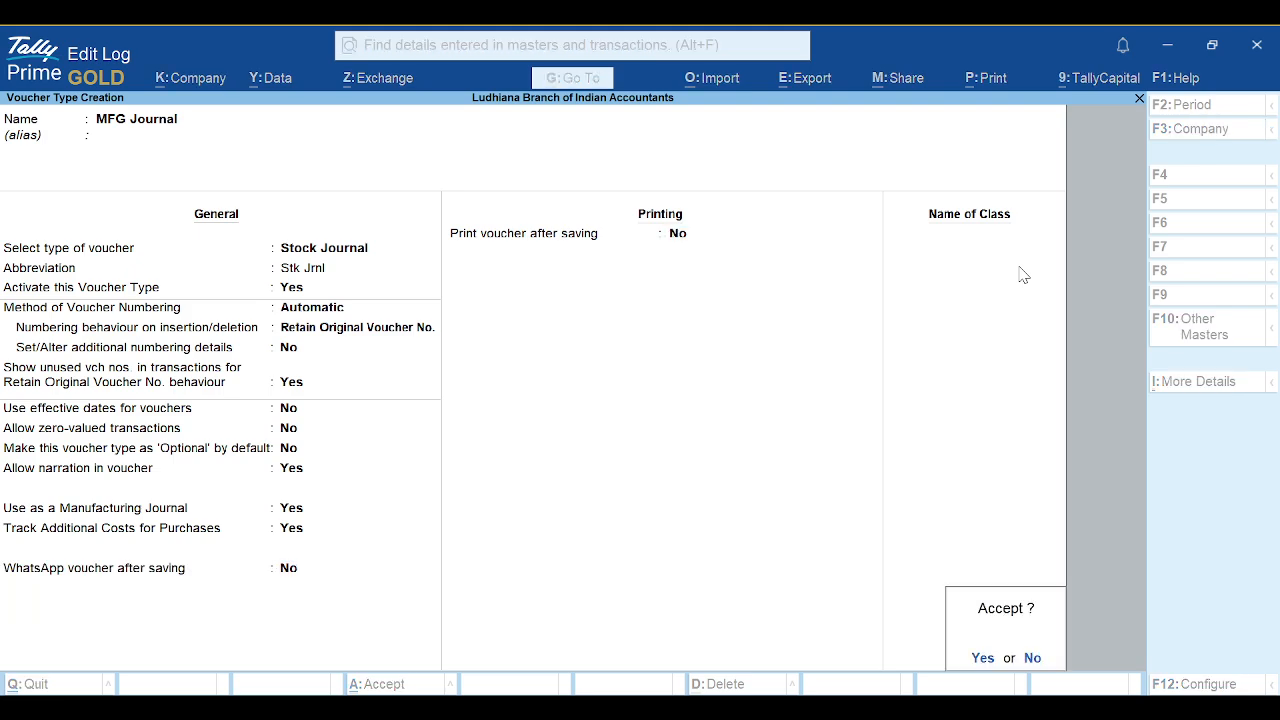
key(Return)
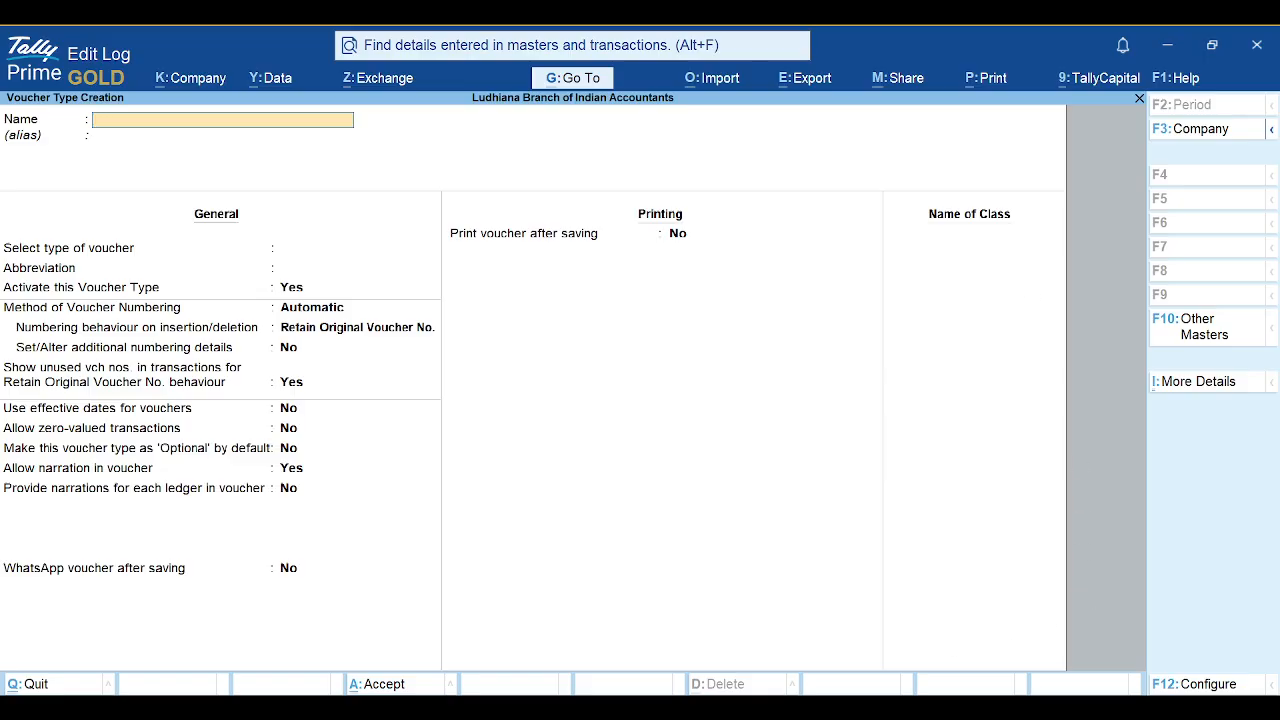
Create and save a voucher type named Cash Receipts based on Receipt, keeping its default settings
mouse_move(740, 708)
text(Cash Receipts)
key(Return)
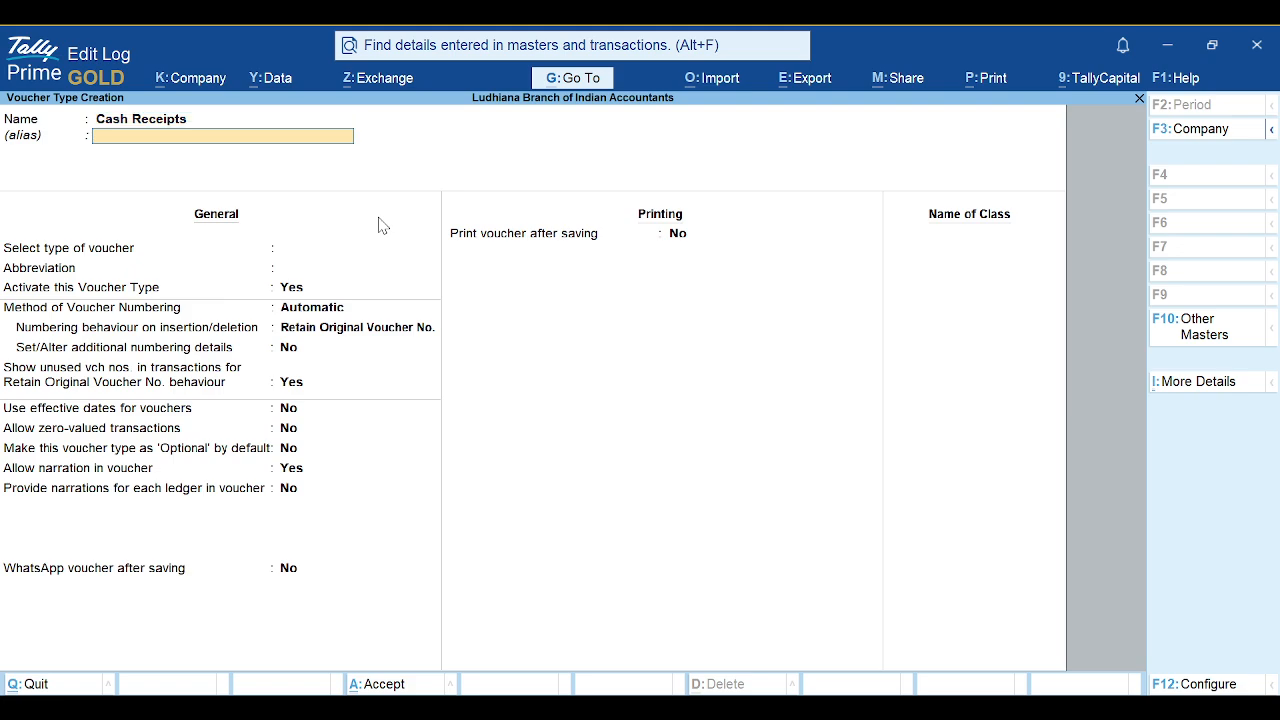
text(Re)
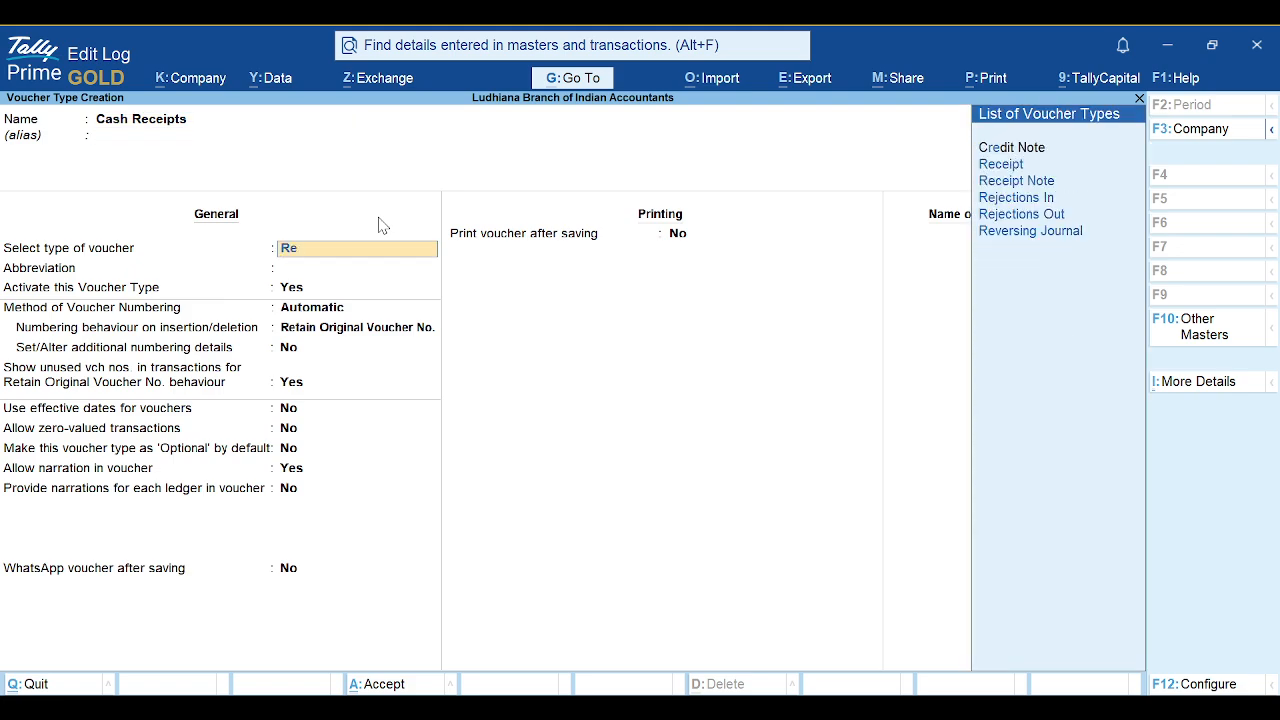
key(Return)
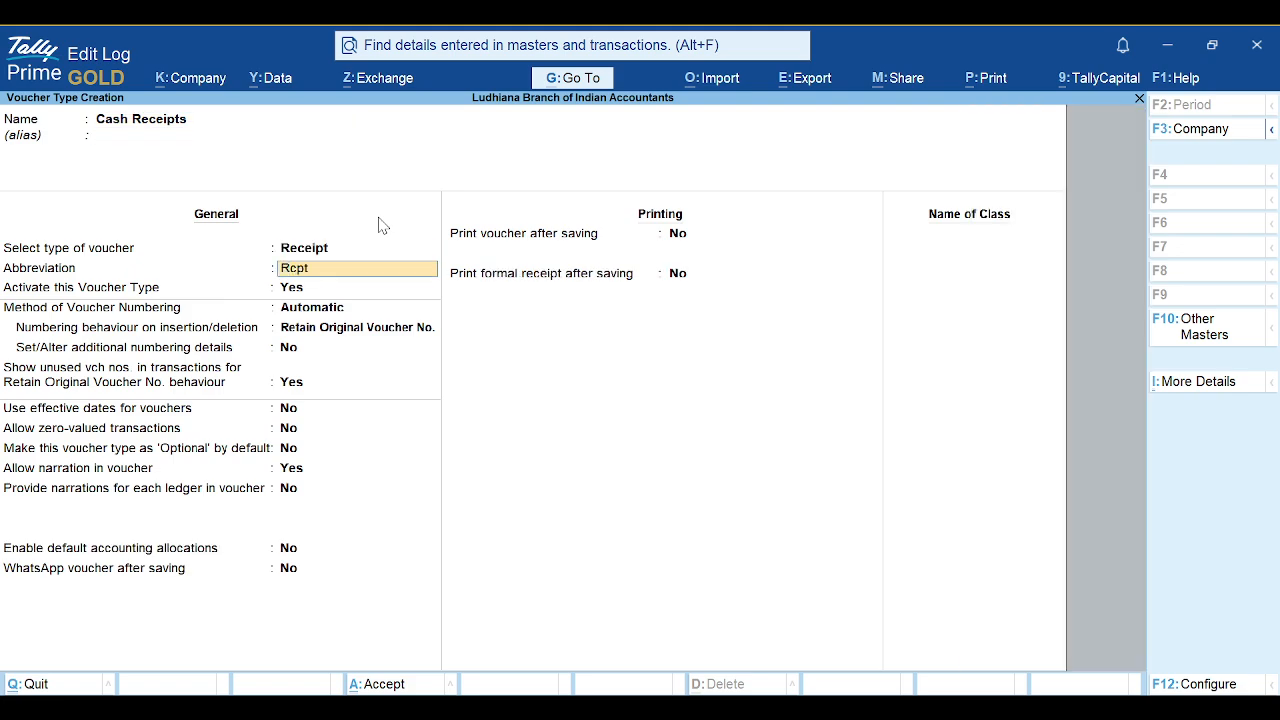
key(ctrl)
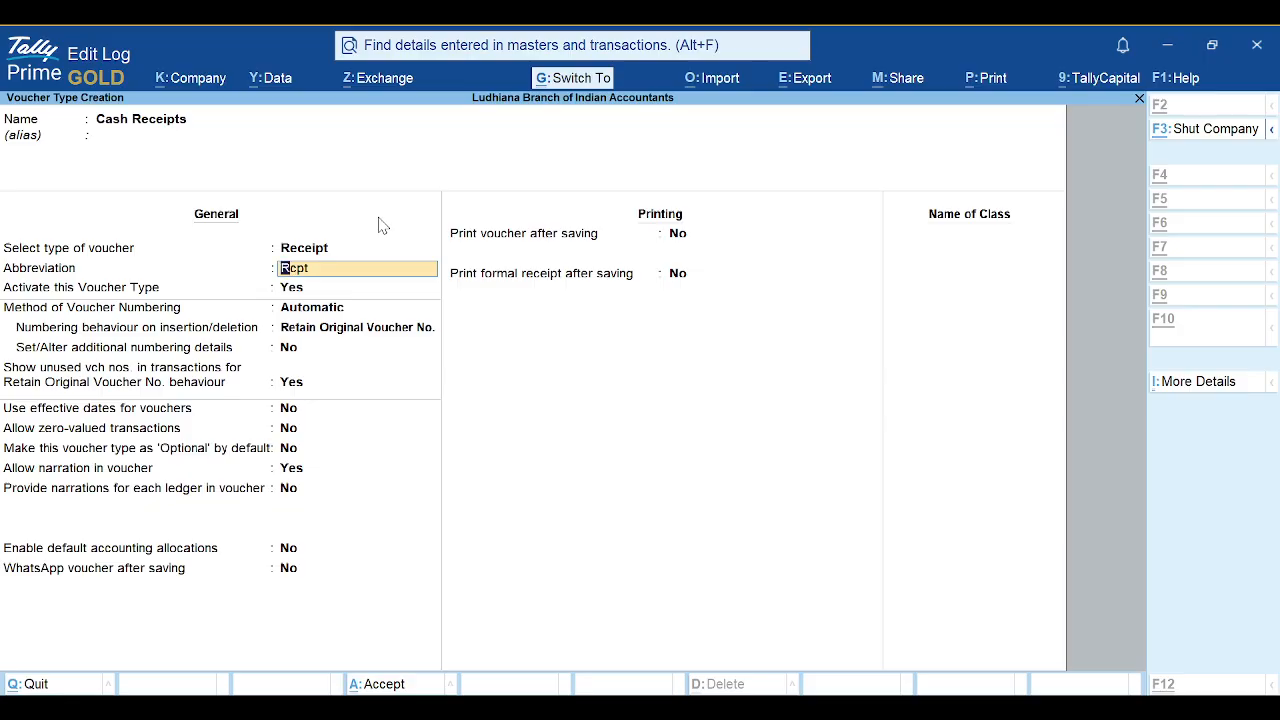
key(ctrl+a)
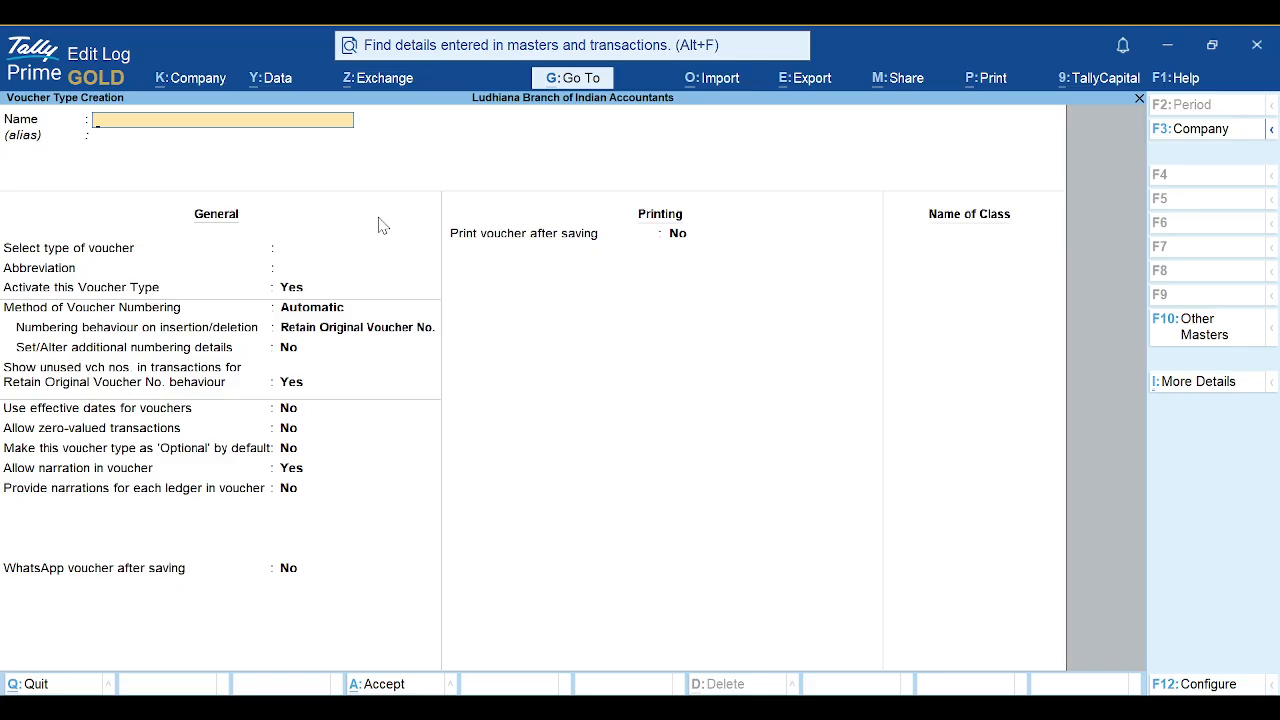
Start another voucher type named Computer Sales without an alias, based on the Sales voucher type
text(Computer Sales)
key(Return)
key(Return)
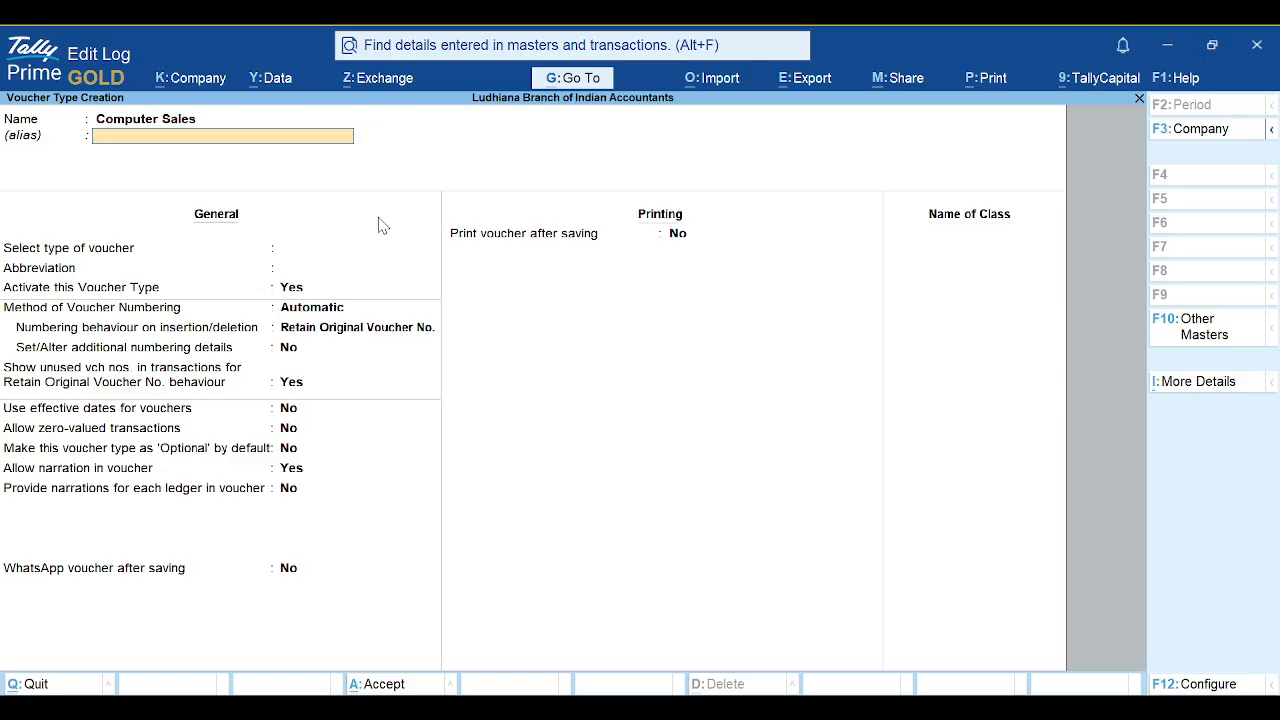
text(Sales)
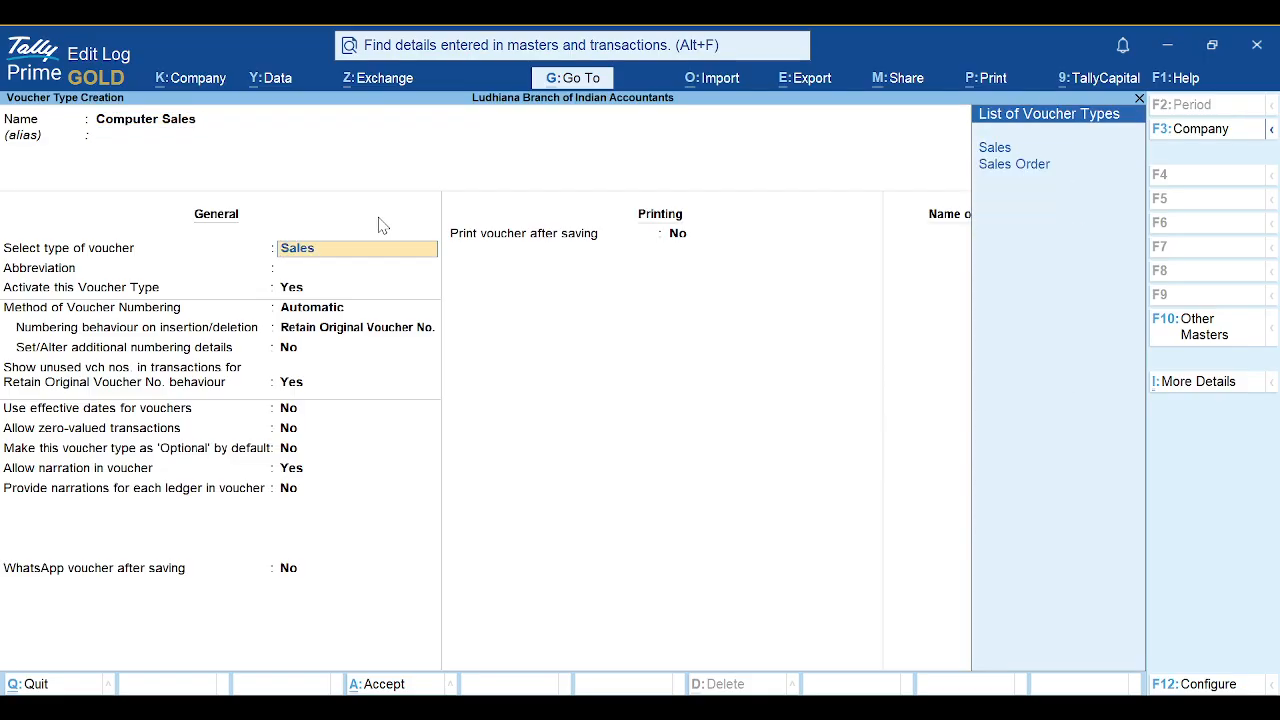
key(Return)
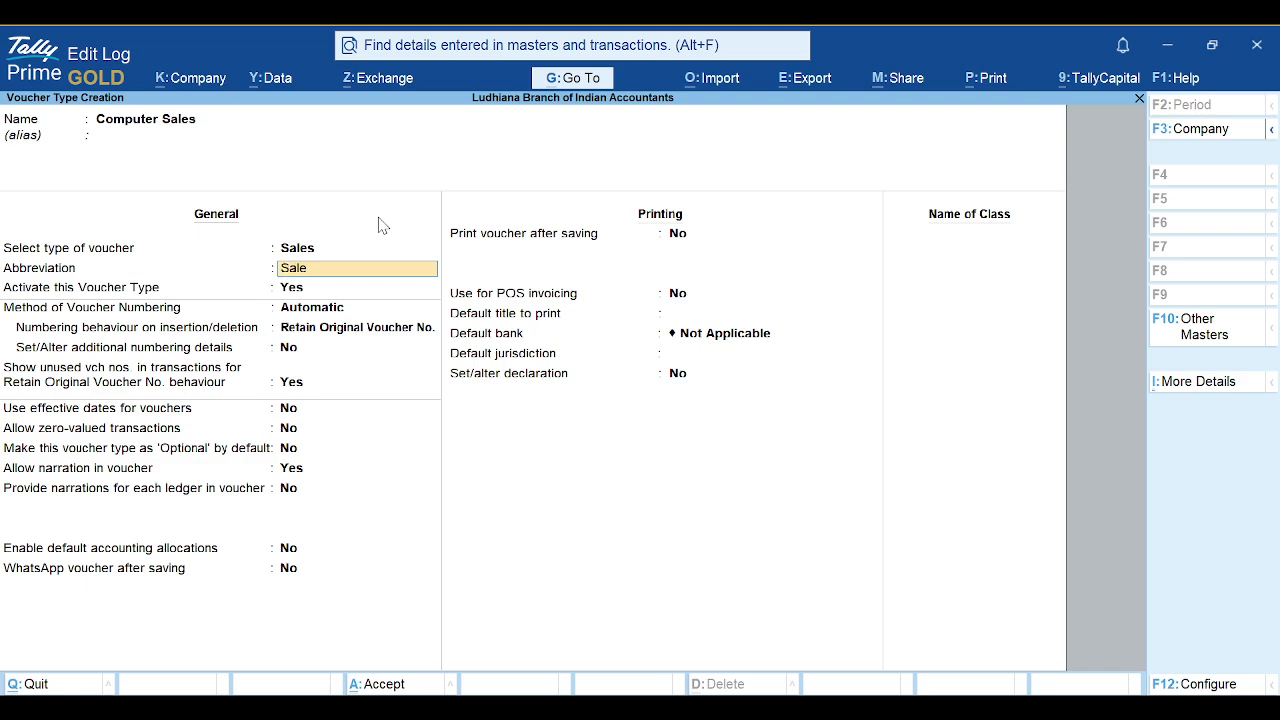
Keep the voucher type active with automatic numbering and Retain Original Voucher No., and open its additional numbering details
key(Return)
key(Return)
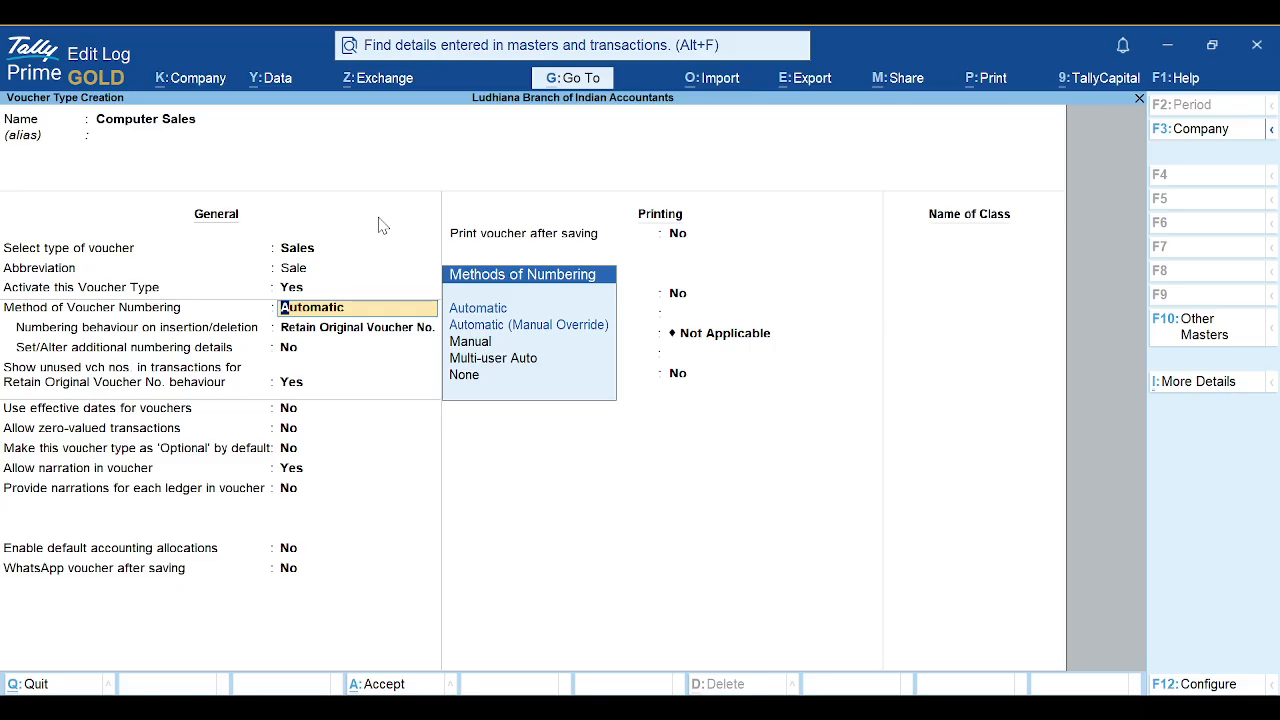
key(Return)
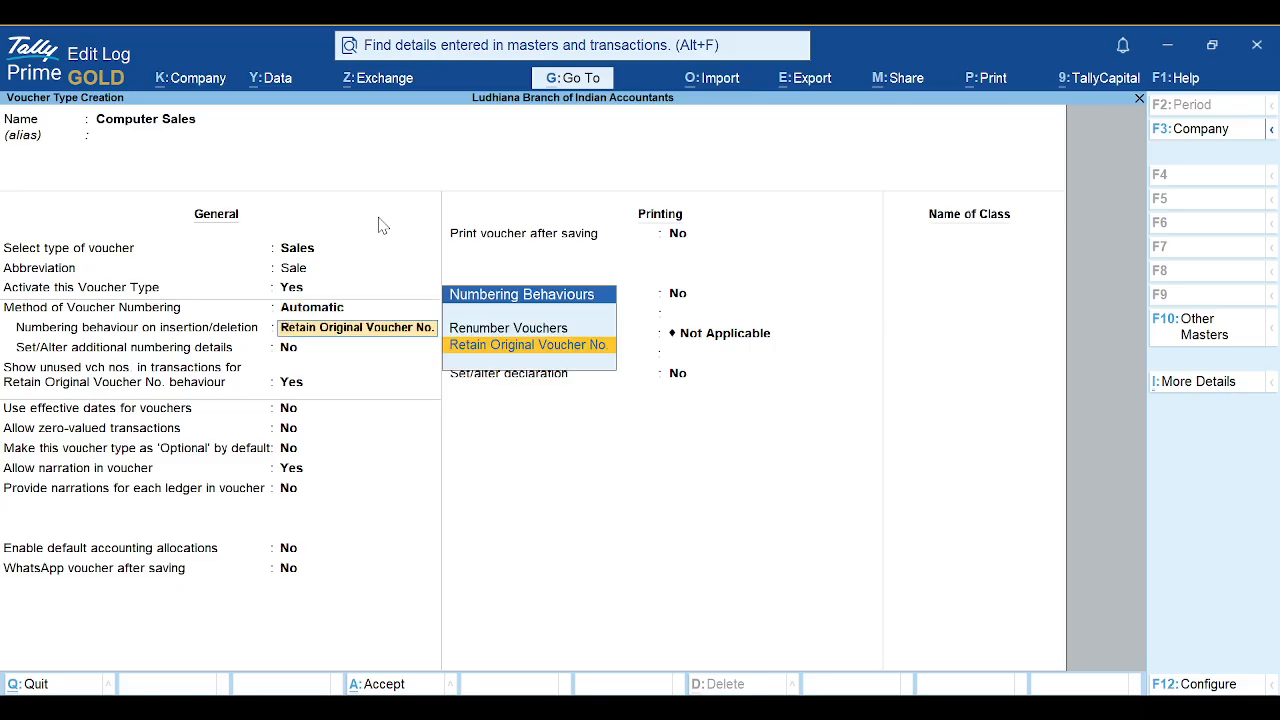
key(Return)
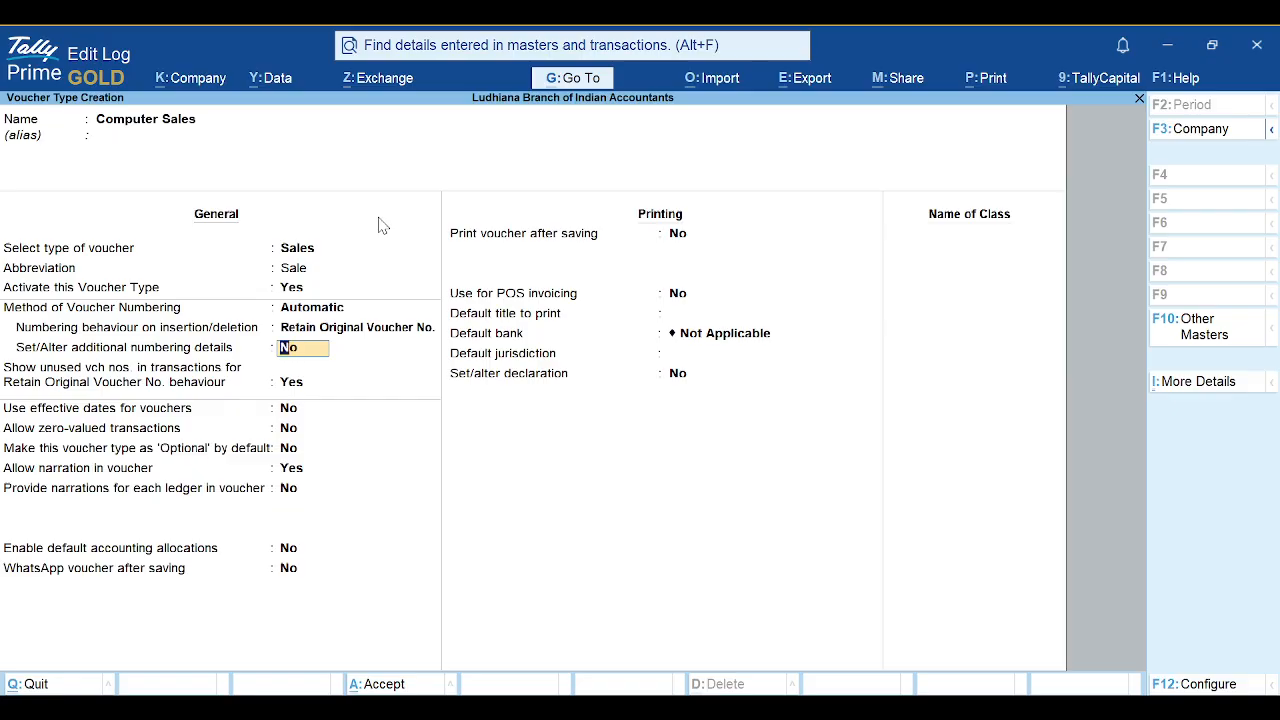
text(y)
key(Return)
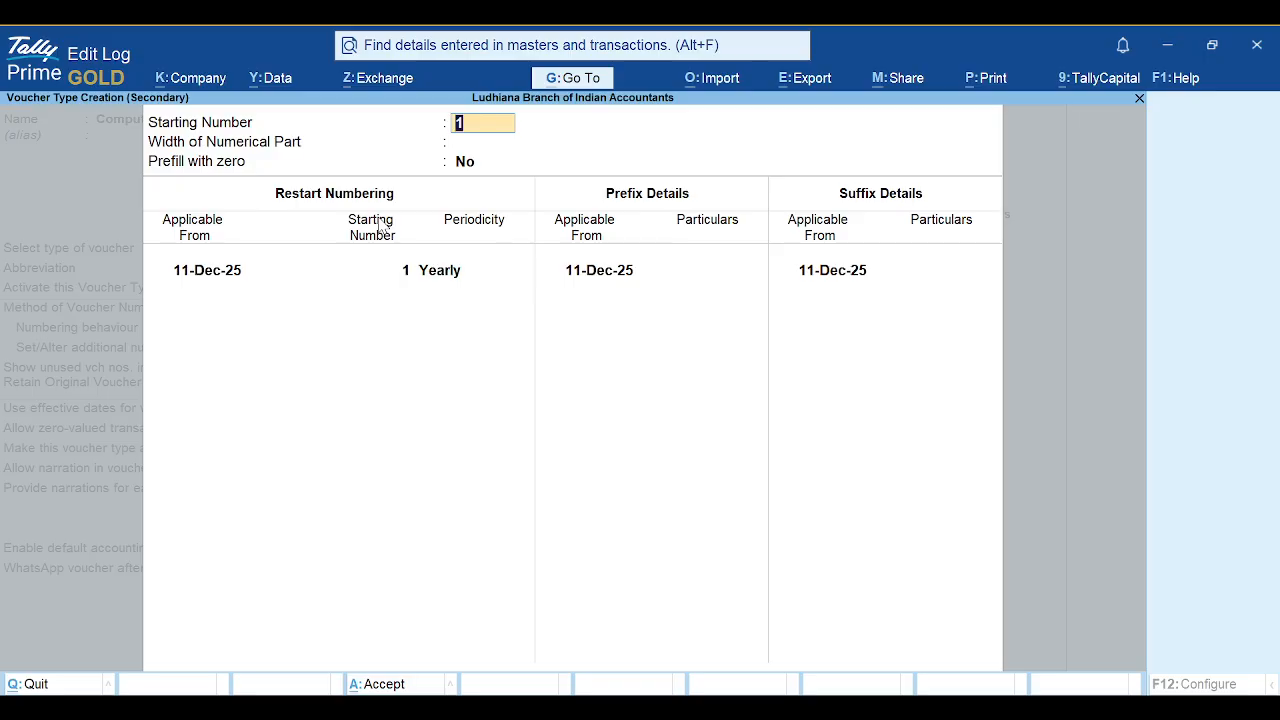
Keep the starting number 1, set the width of the numerical part to 4 and enable prefilling with zero
key(Return)
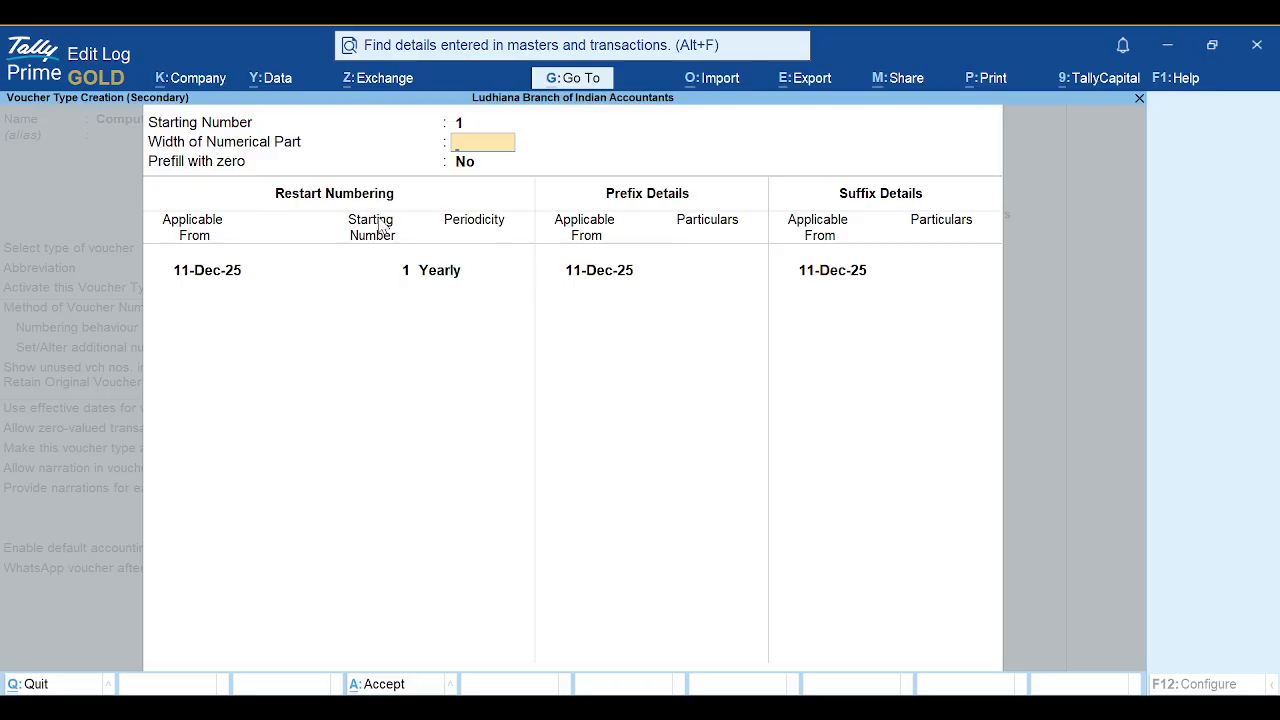
text(4)
key(Return)
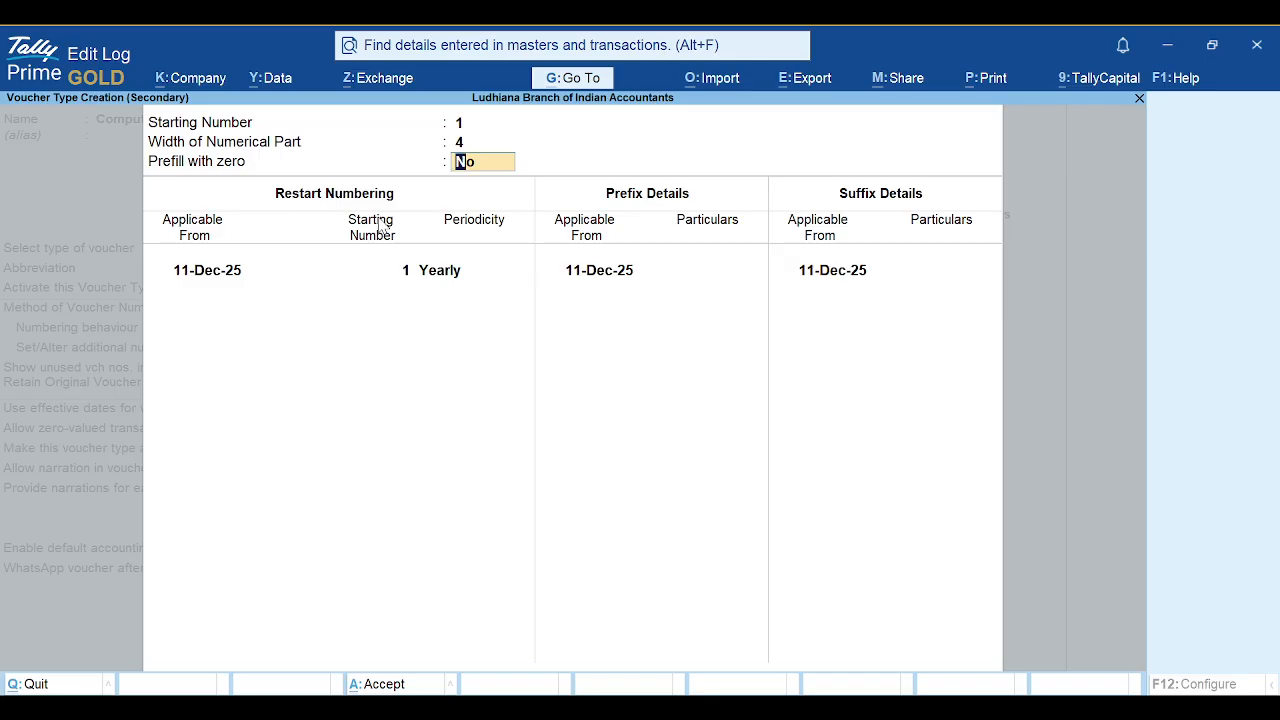
text(y)
key(Return)
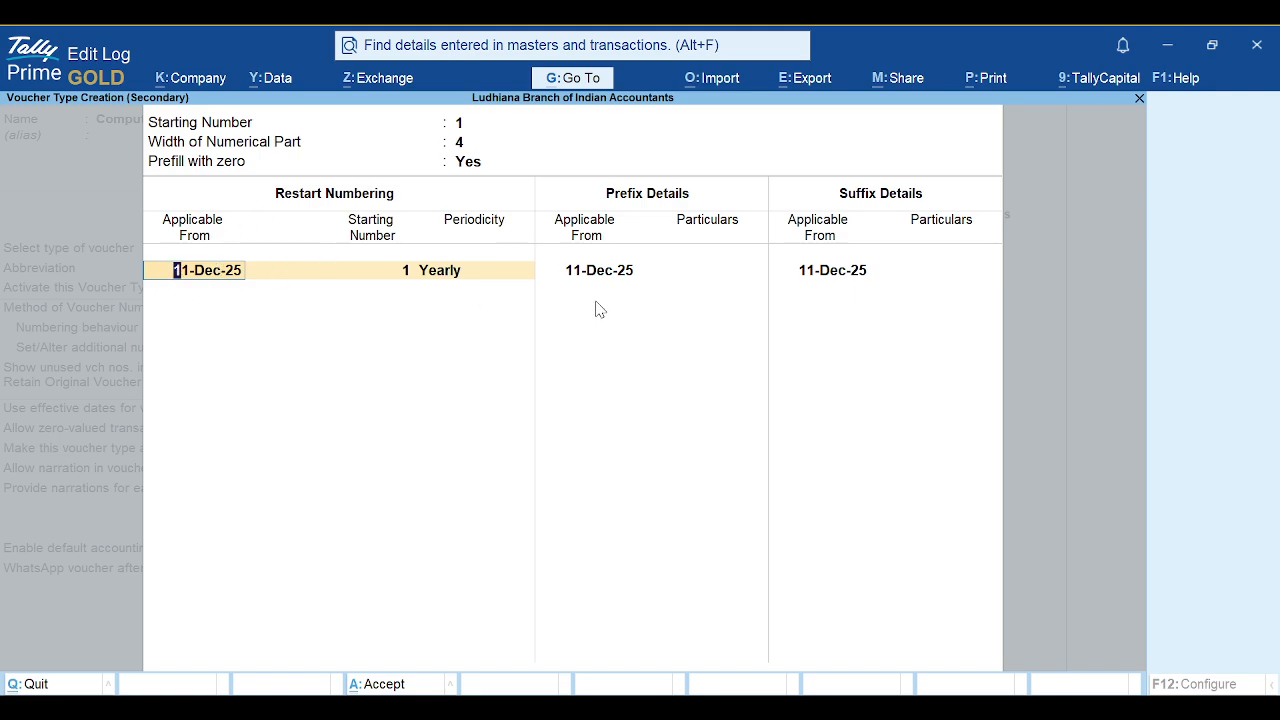
Set the restart numbering to apply from 1-Dec-25 with starting number 1
key(Return)
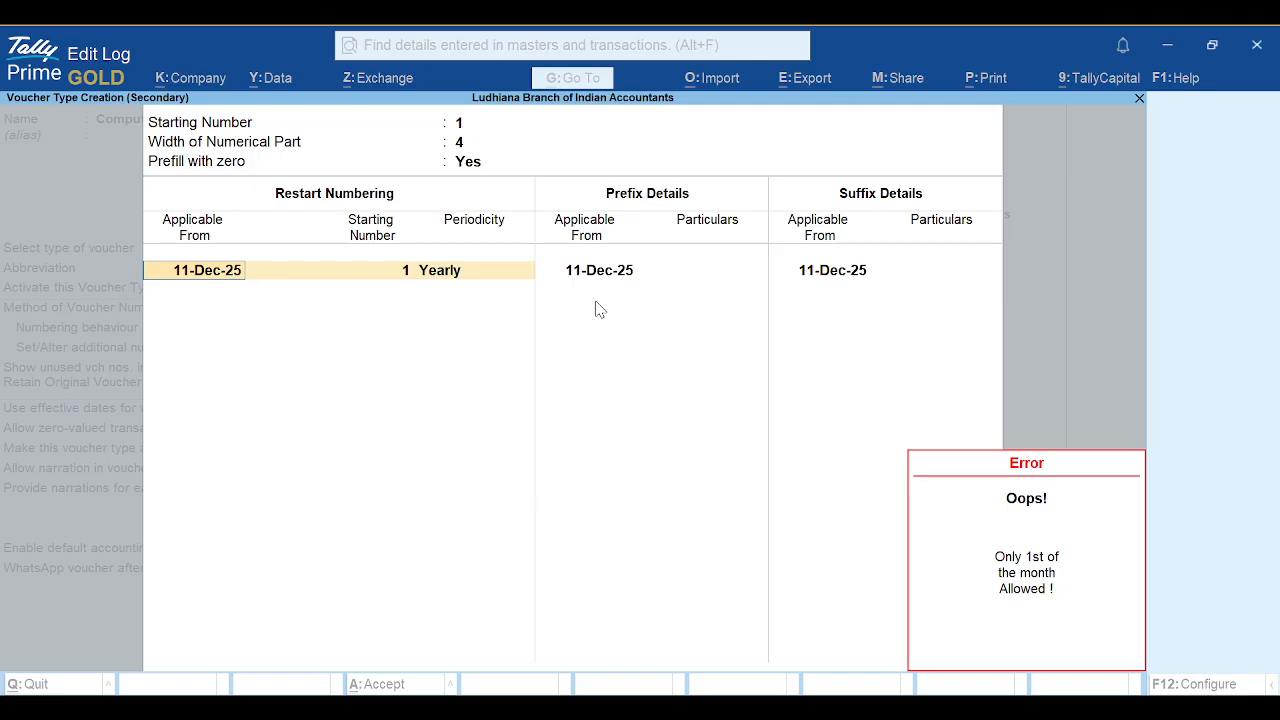
key(Return)
key(Return)
key(Escape)
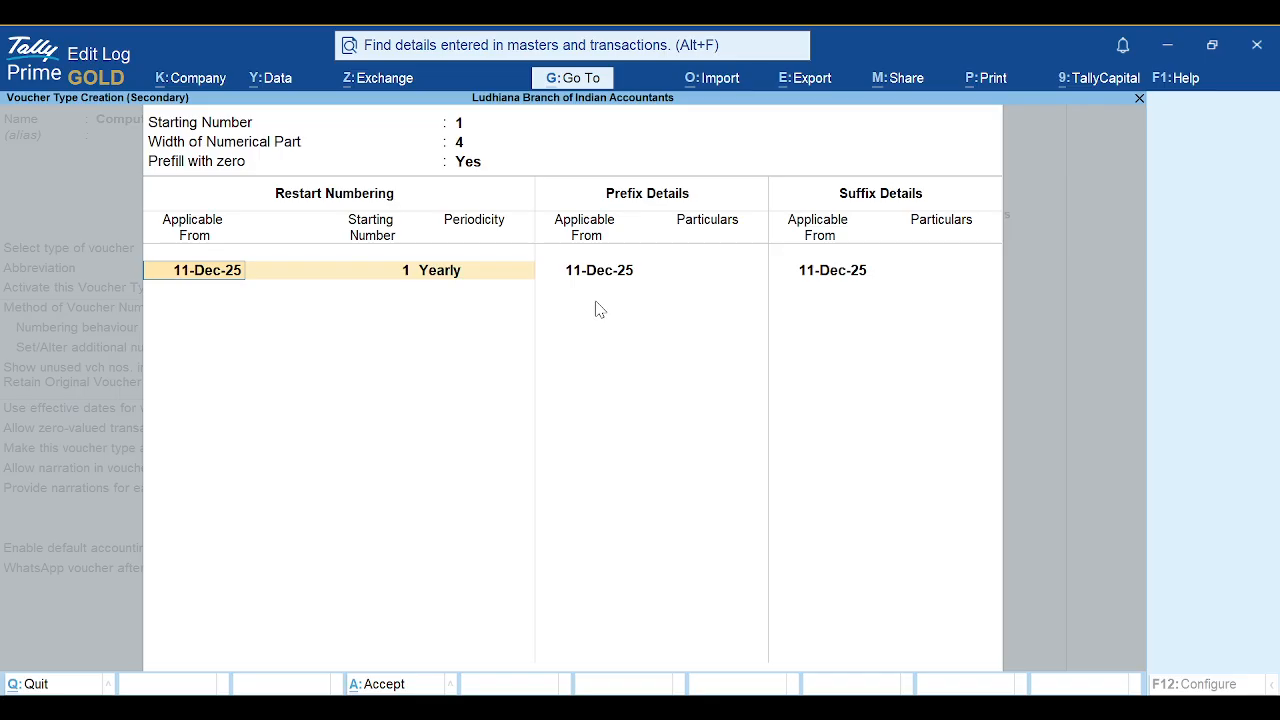
key(Delete)
key(Return)
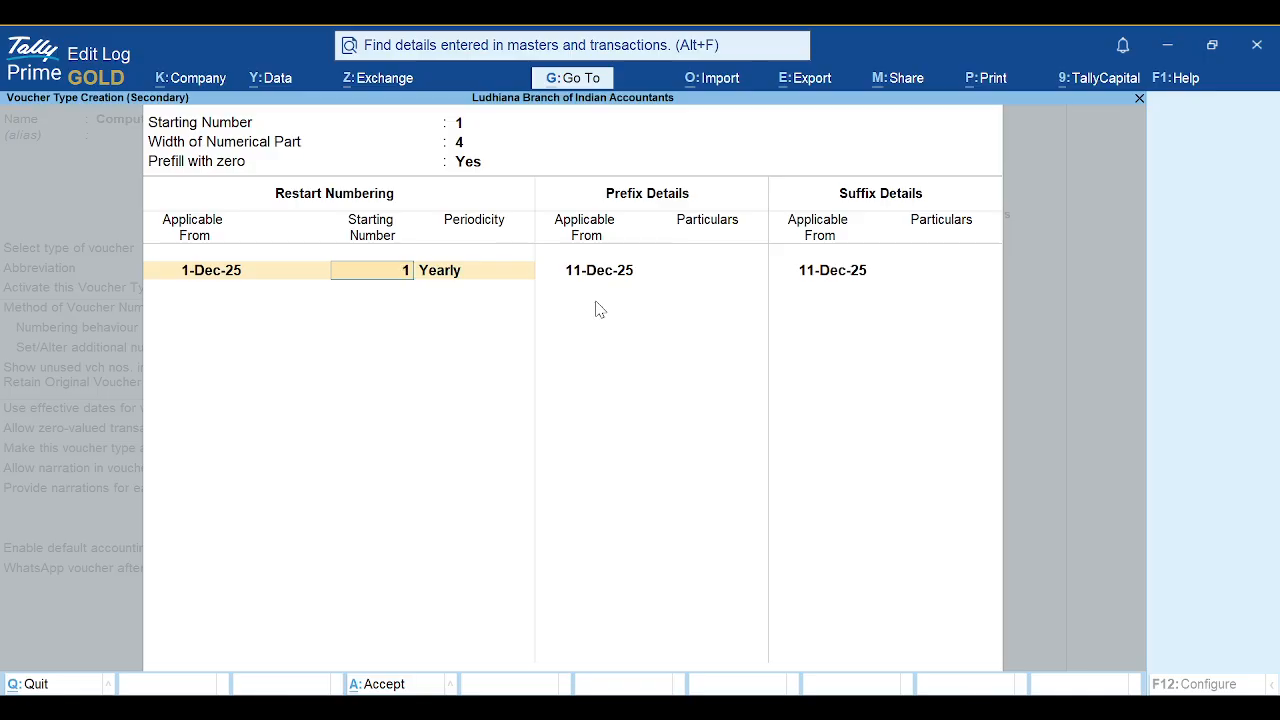
key(Return)
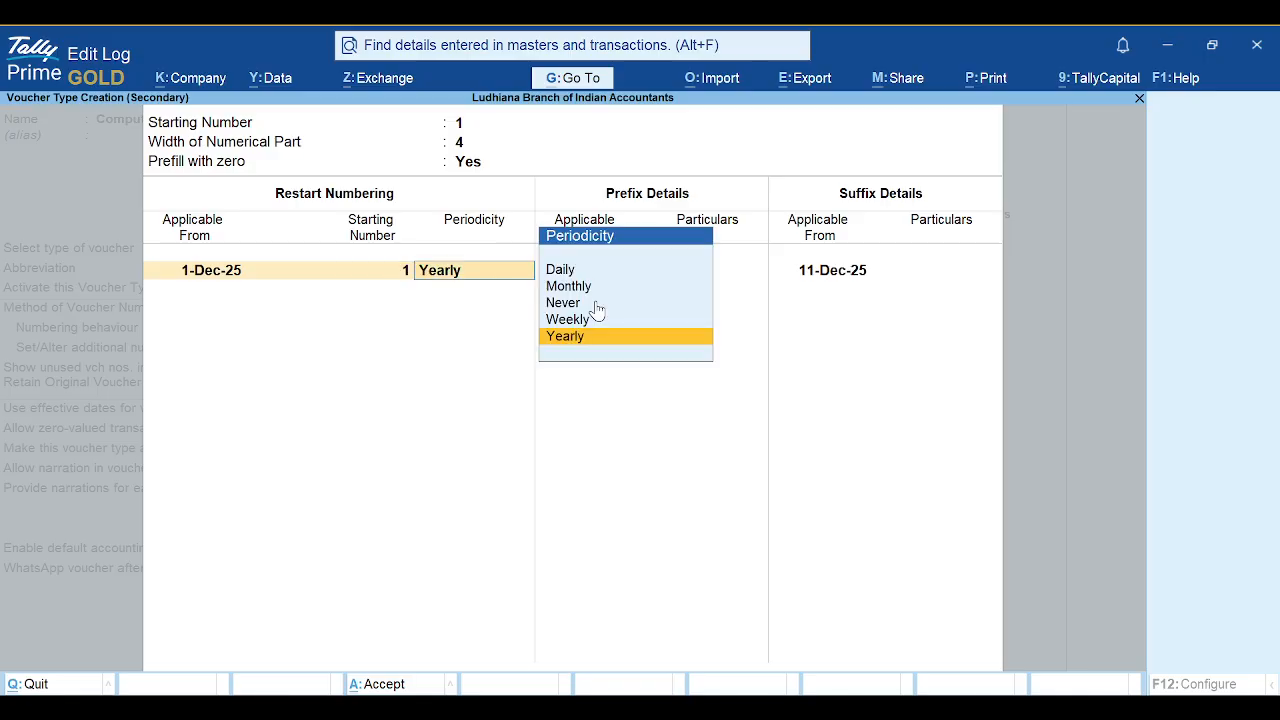
Set the restart numbering periodicity to Yearly and finish the restart numbering entries
key(Up)
key(Up)
key(Up)
key(Up)
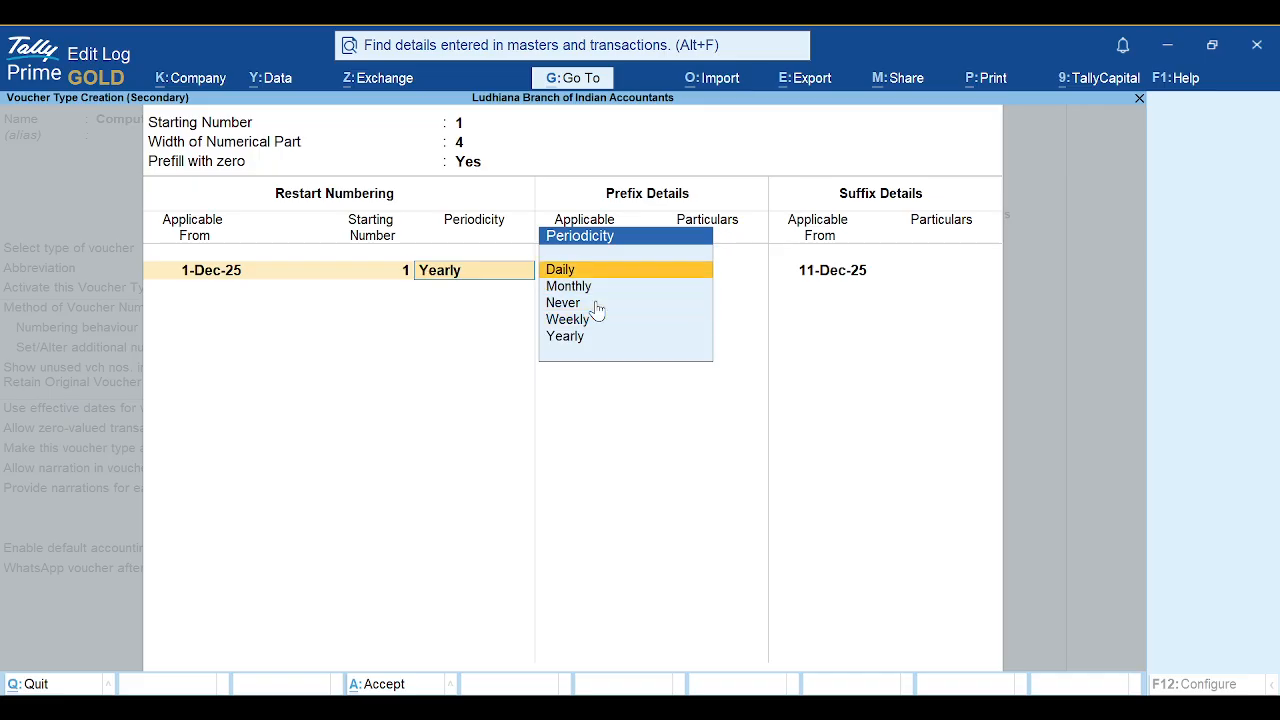
key(Down)
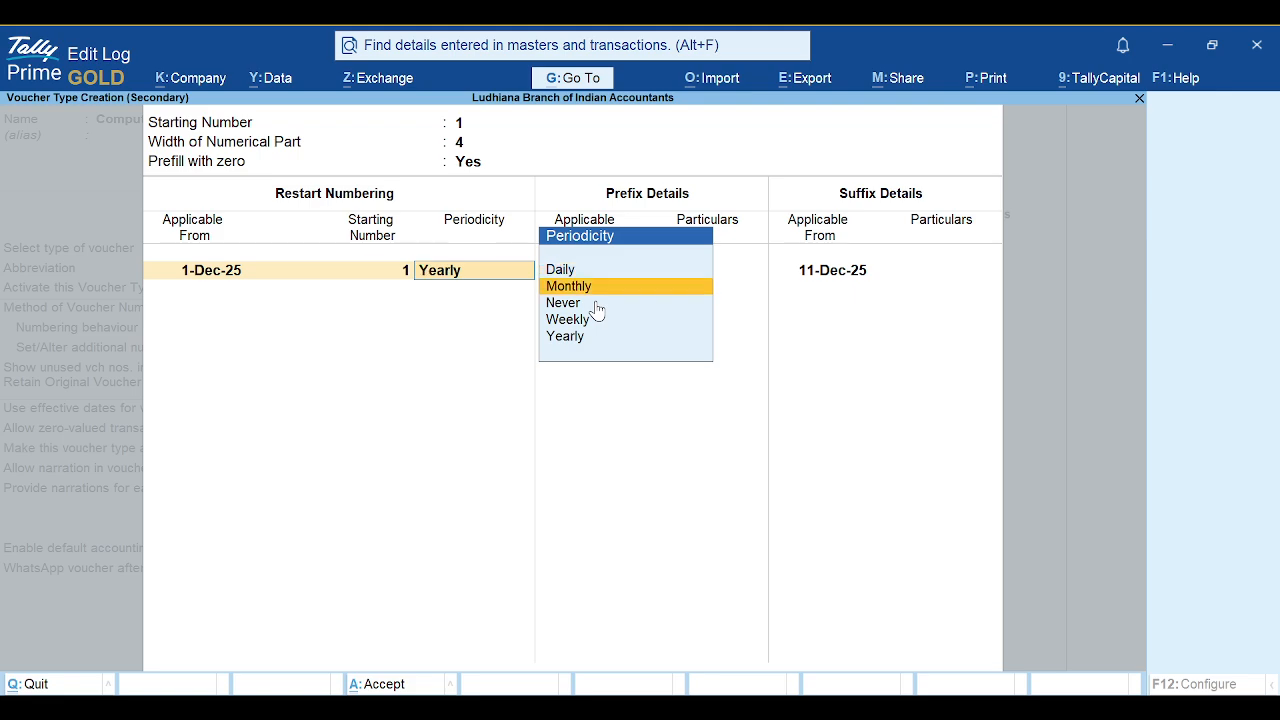
key(Down)
key(Down)
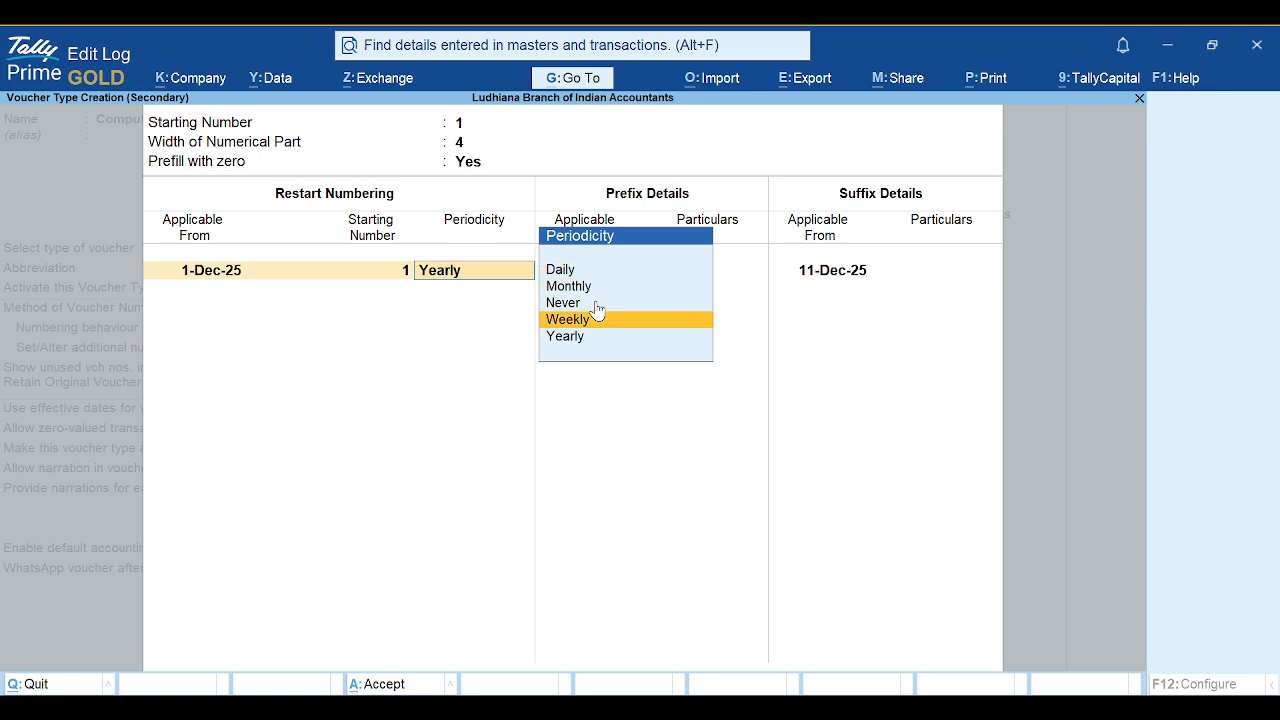
key(Down)
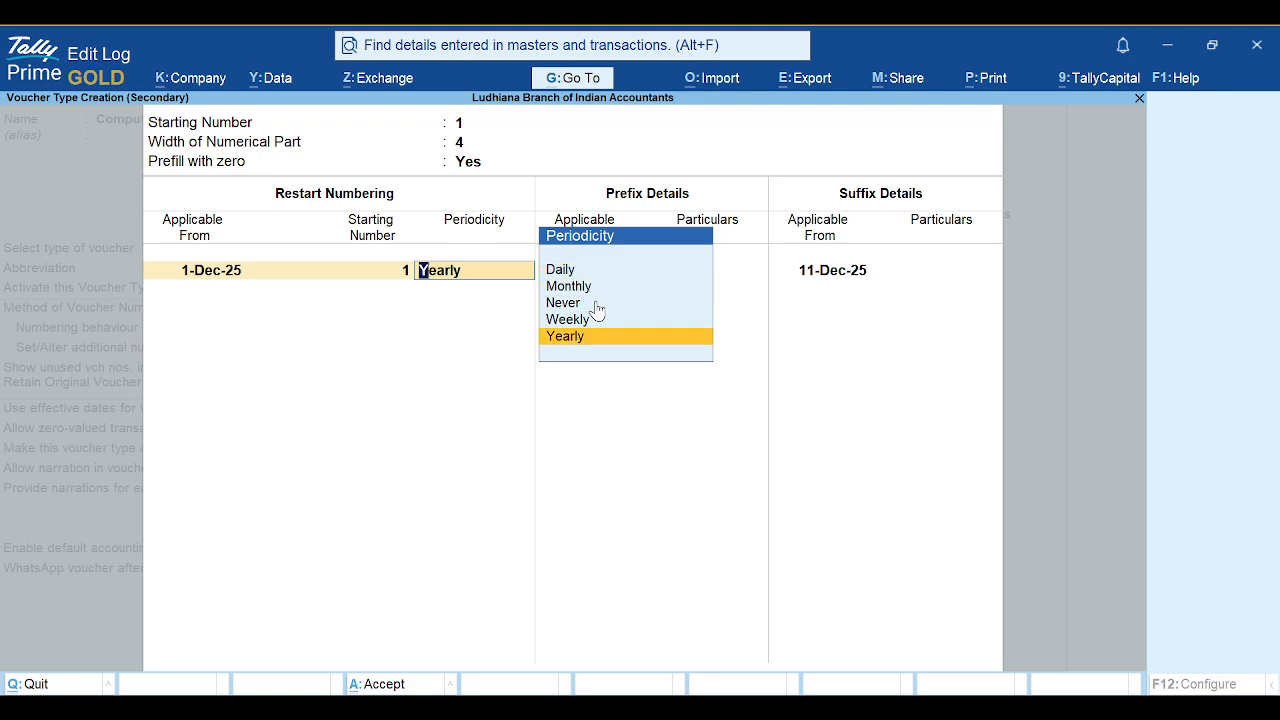
key(Return)
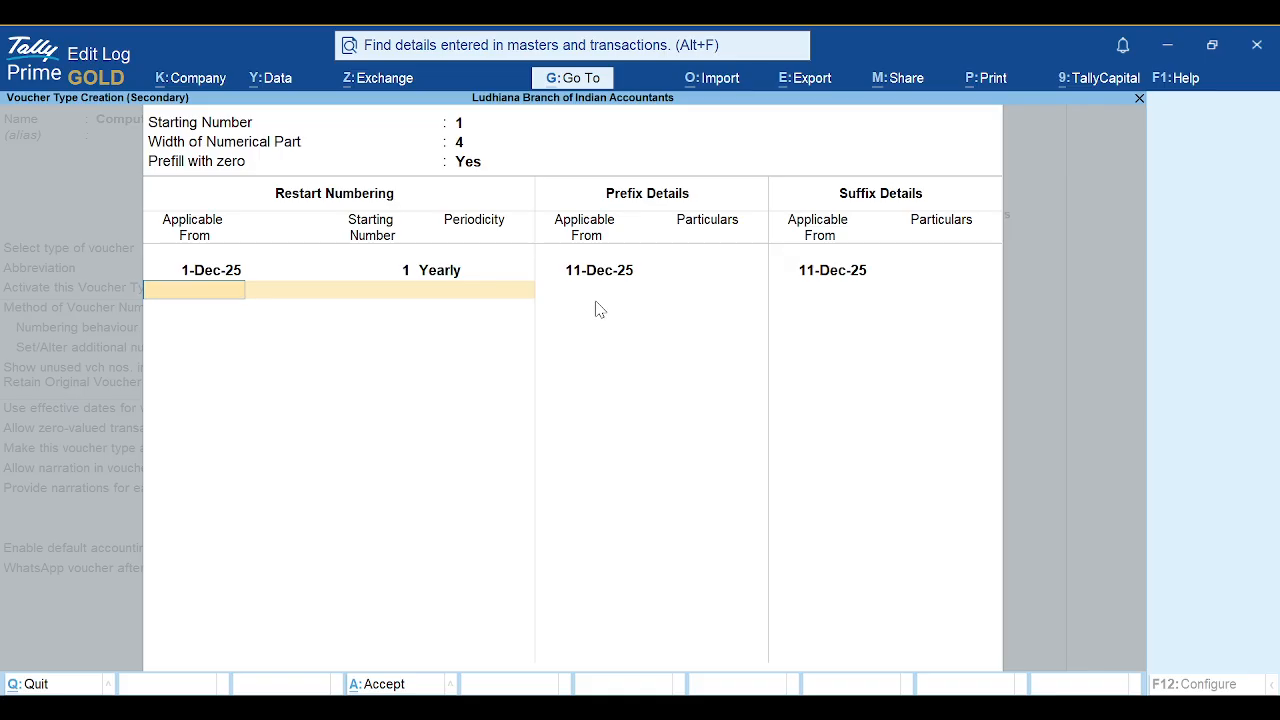
key(Return)
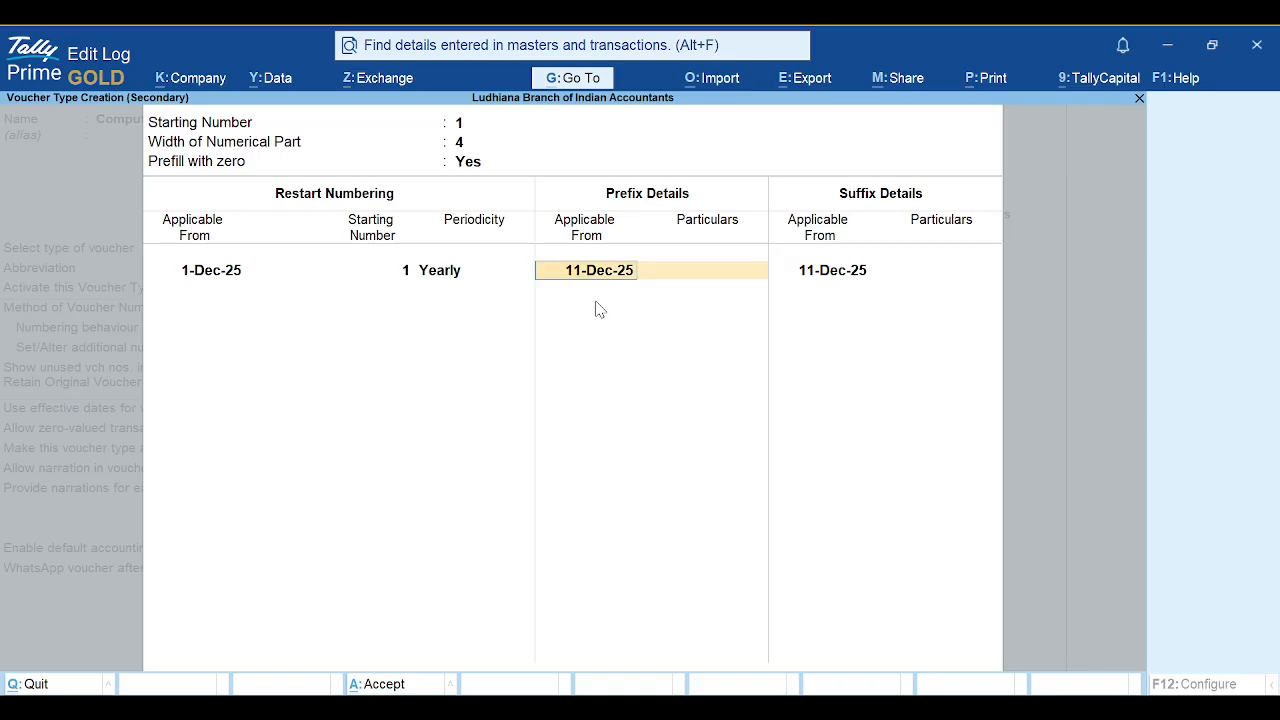
Try to make the prefix details applicable from 11-Dec-25
key(Delete)
key(Return)
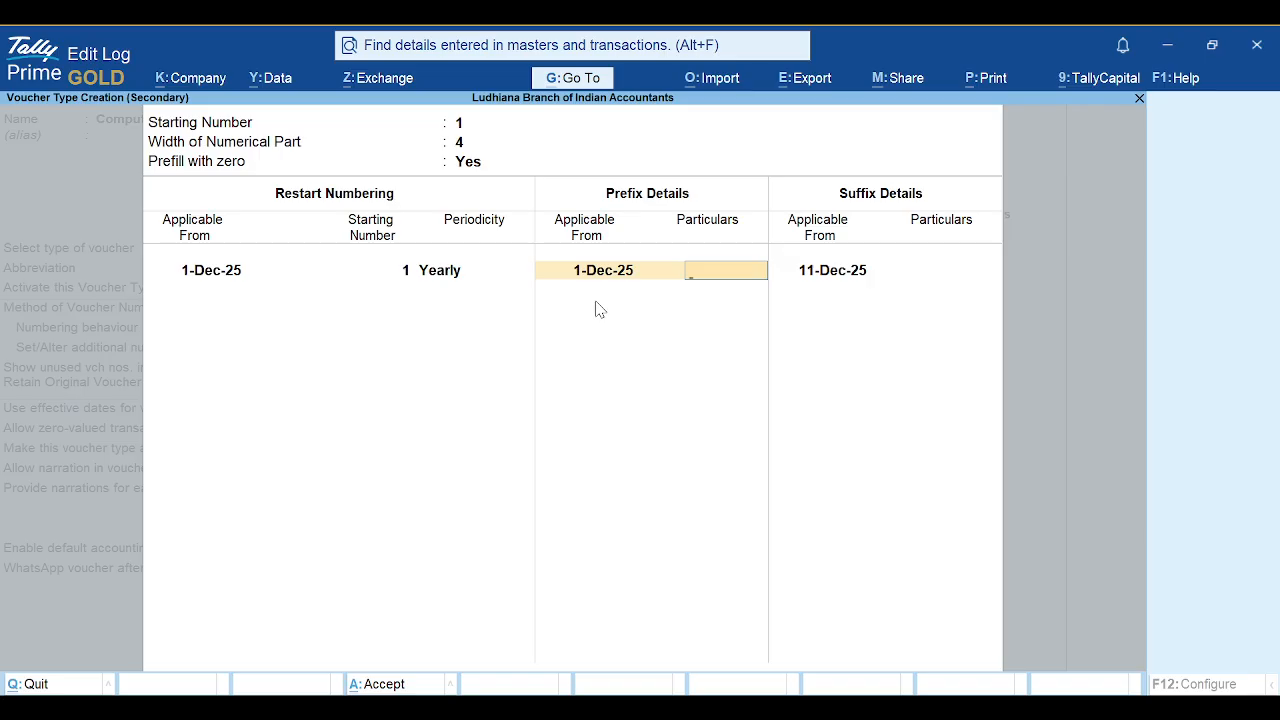
key(BackSpace)
text(11dec)
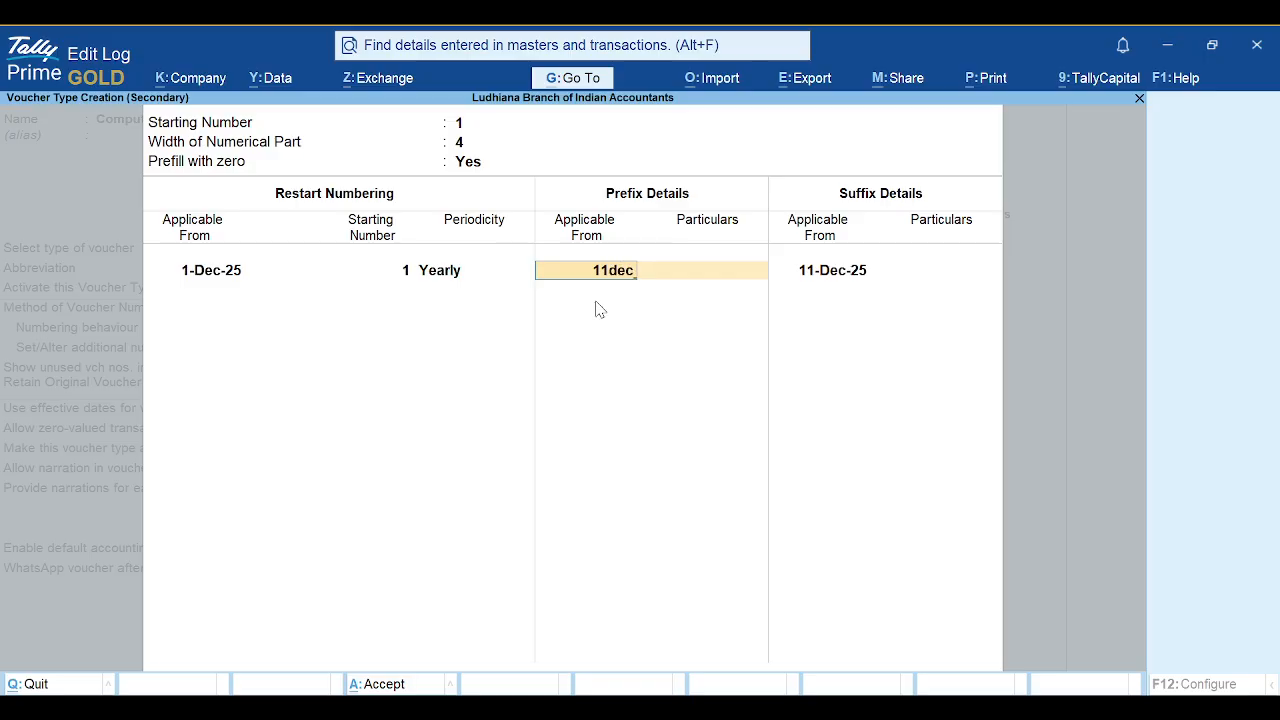
key(Return)
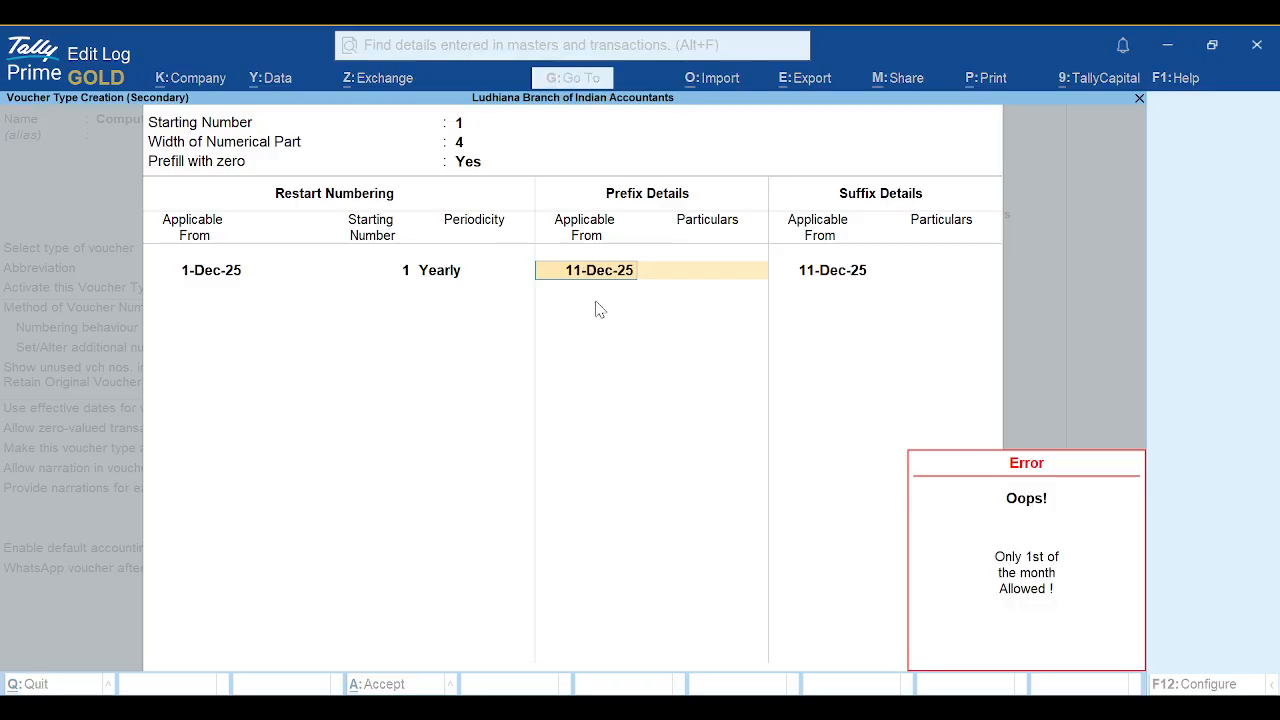
Add the prefix IA/25-26/ to the voucher numbers, applicable from 1-Dec-25
key(BackSpace)
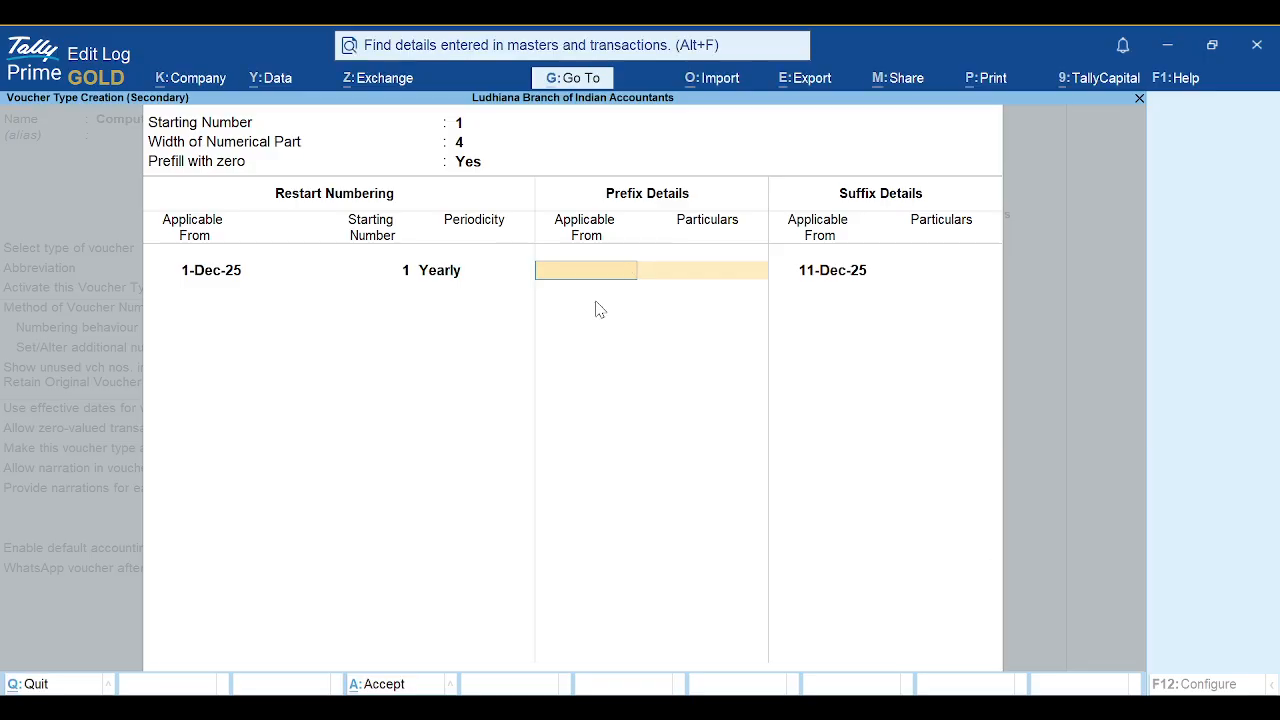
text(1dec)
key(Return)
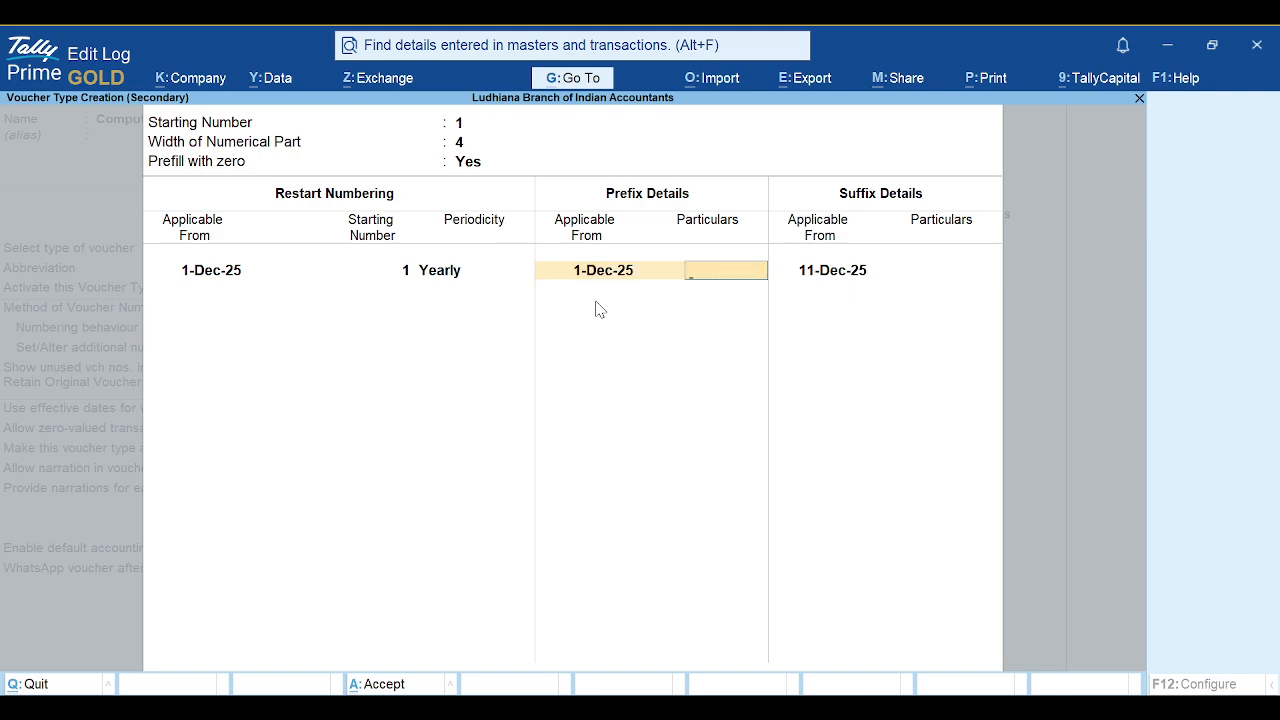
text(IA/25)
text(-26/)
key(Return)
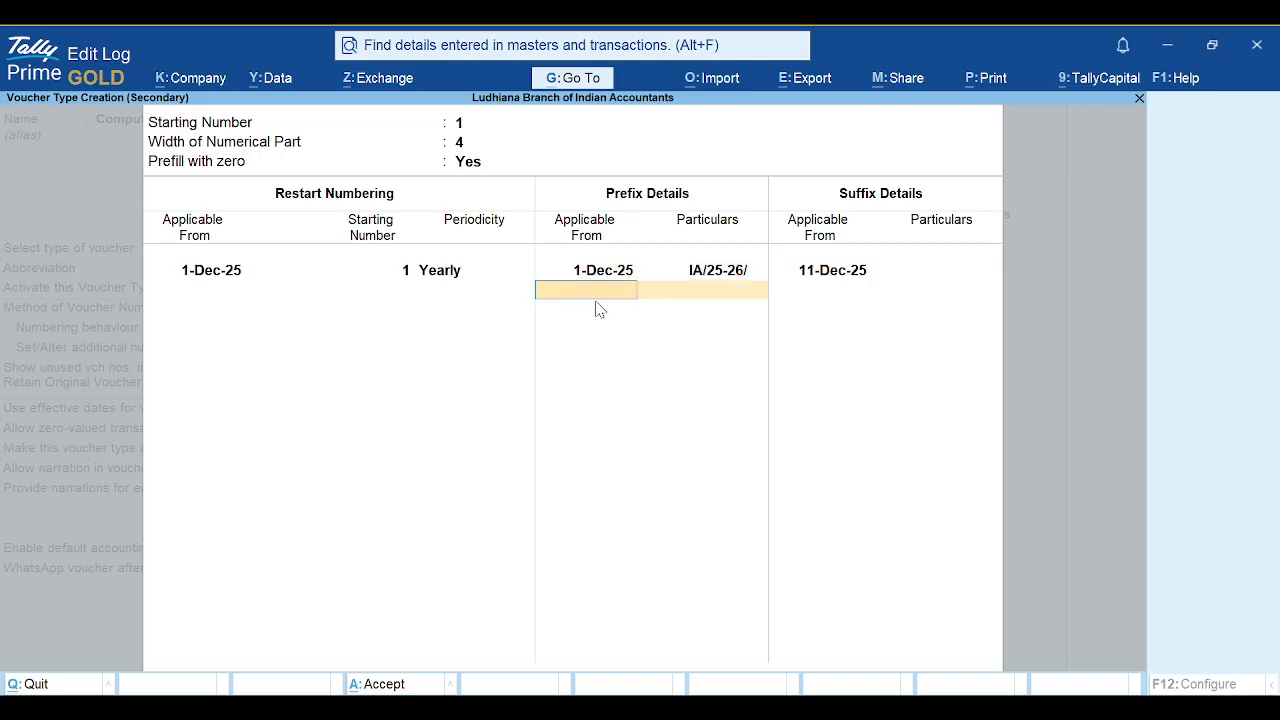
key(Return)
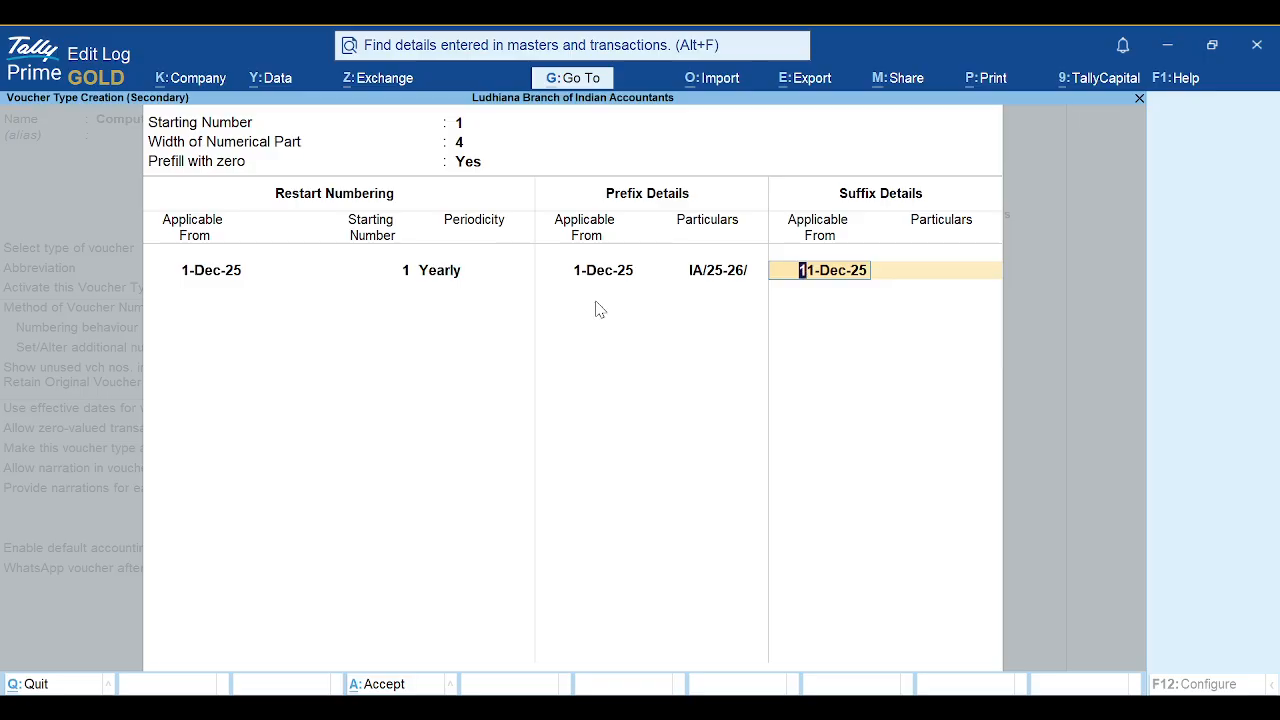
Add the suffix /VSP applicable from 1-Dec-25 and complete the additional numbering details
key(Return)
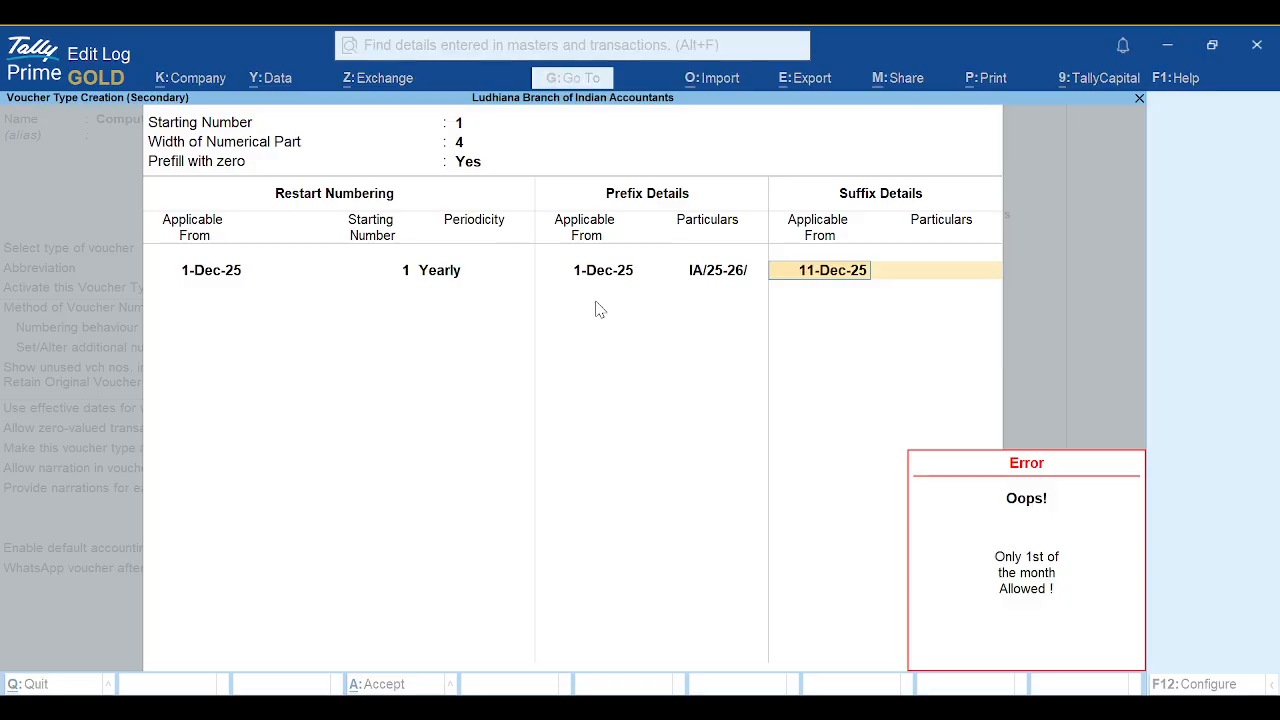
key(Escape)
key(Delete)
key(Return)
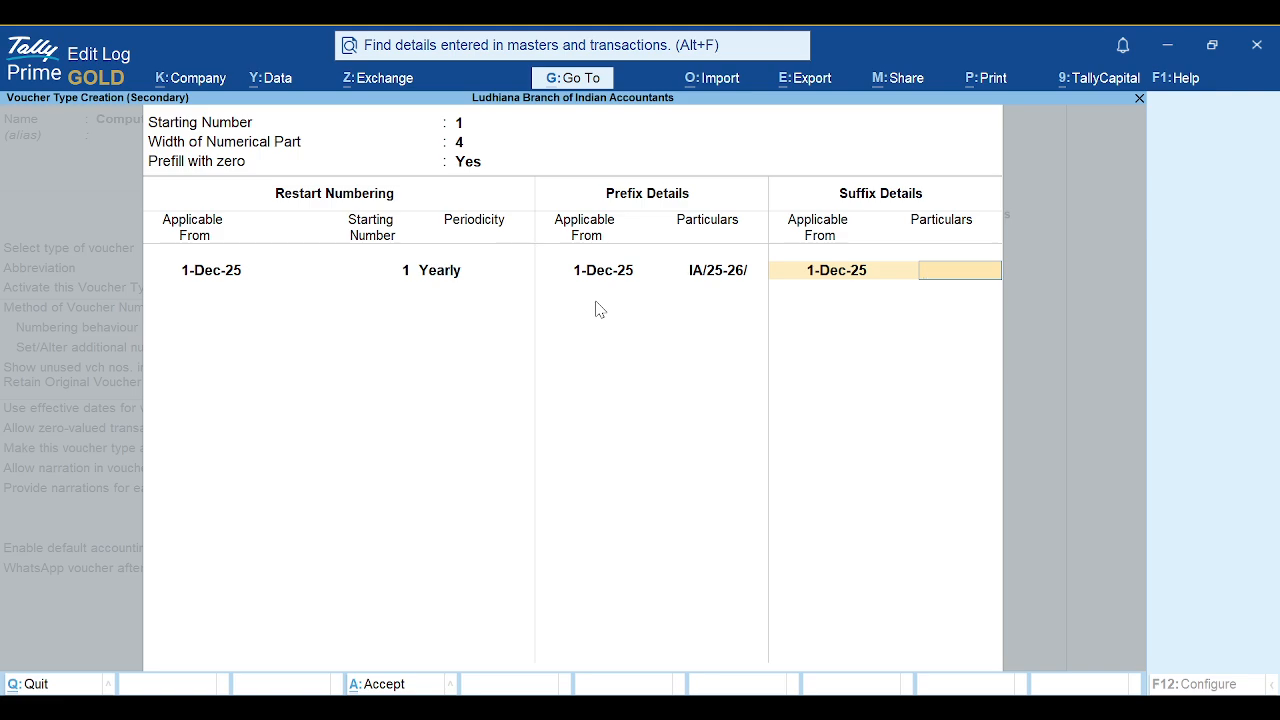
text(VSP)
text(/)
key(Return)
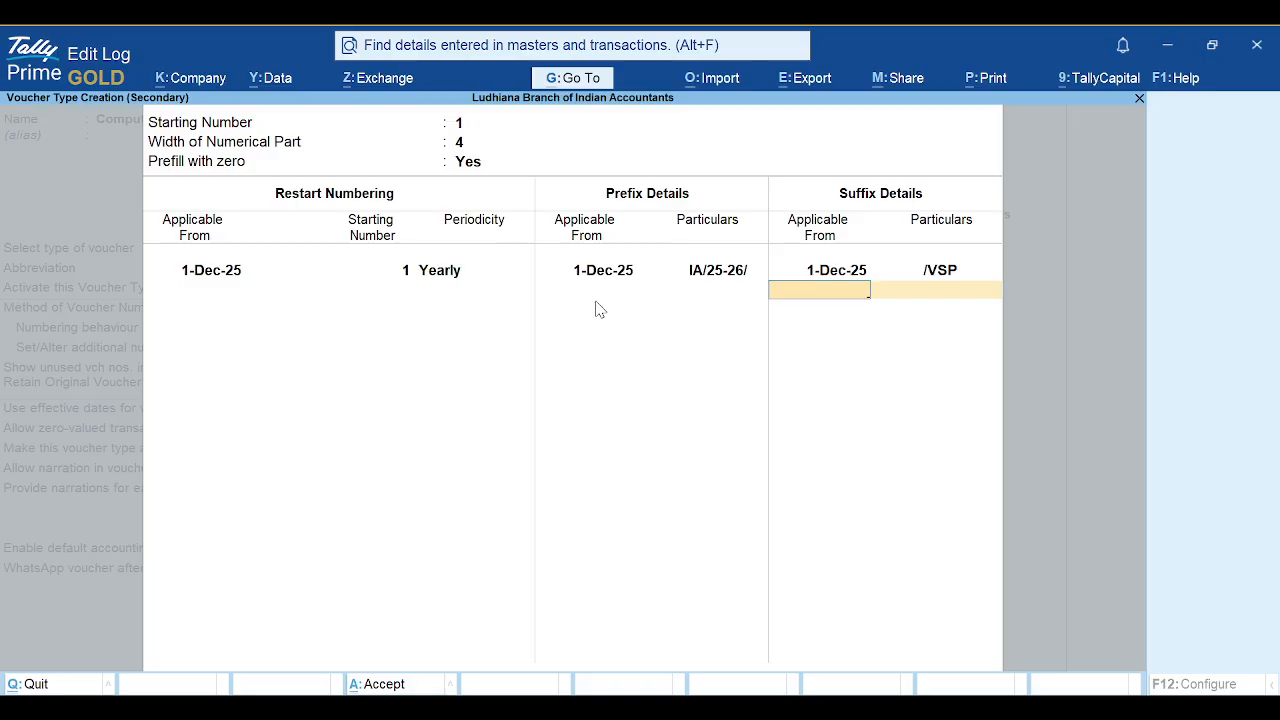
key(Return)
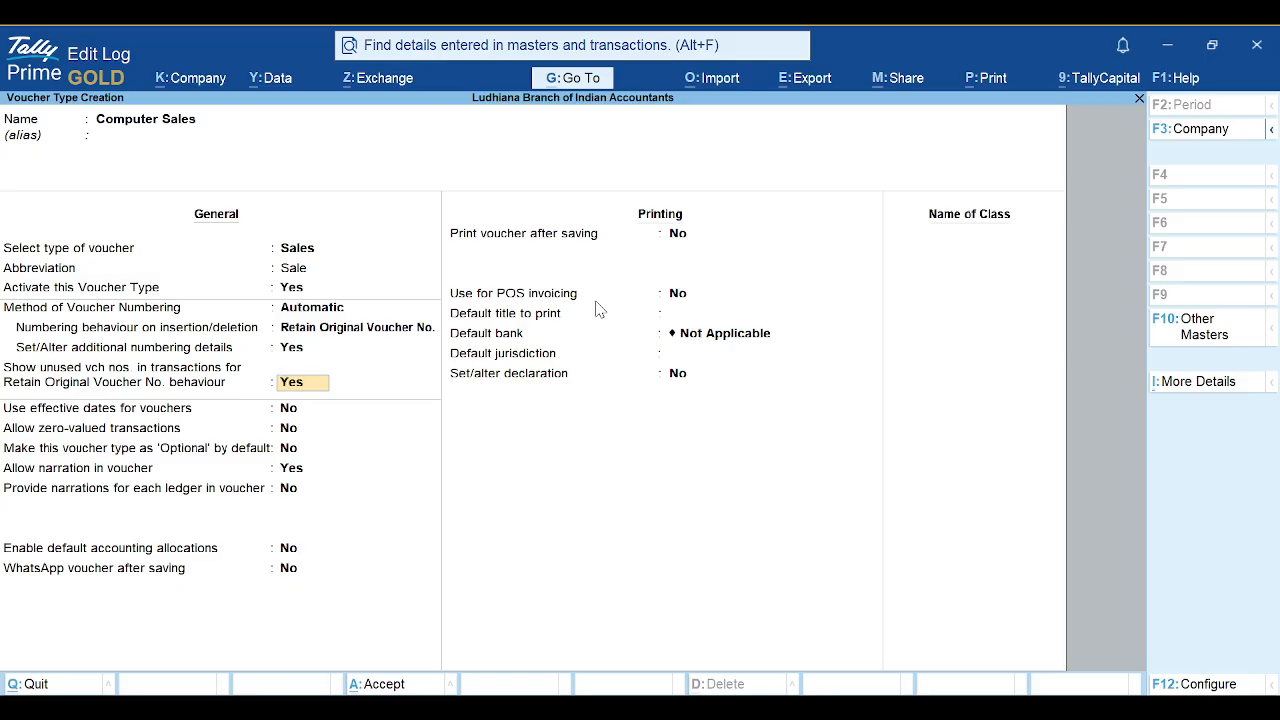
Keep the remaining general options of the Computer Sales voucher type, including unused voucher numbers shown and narration allowed
key(Return)
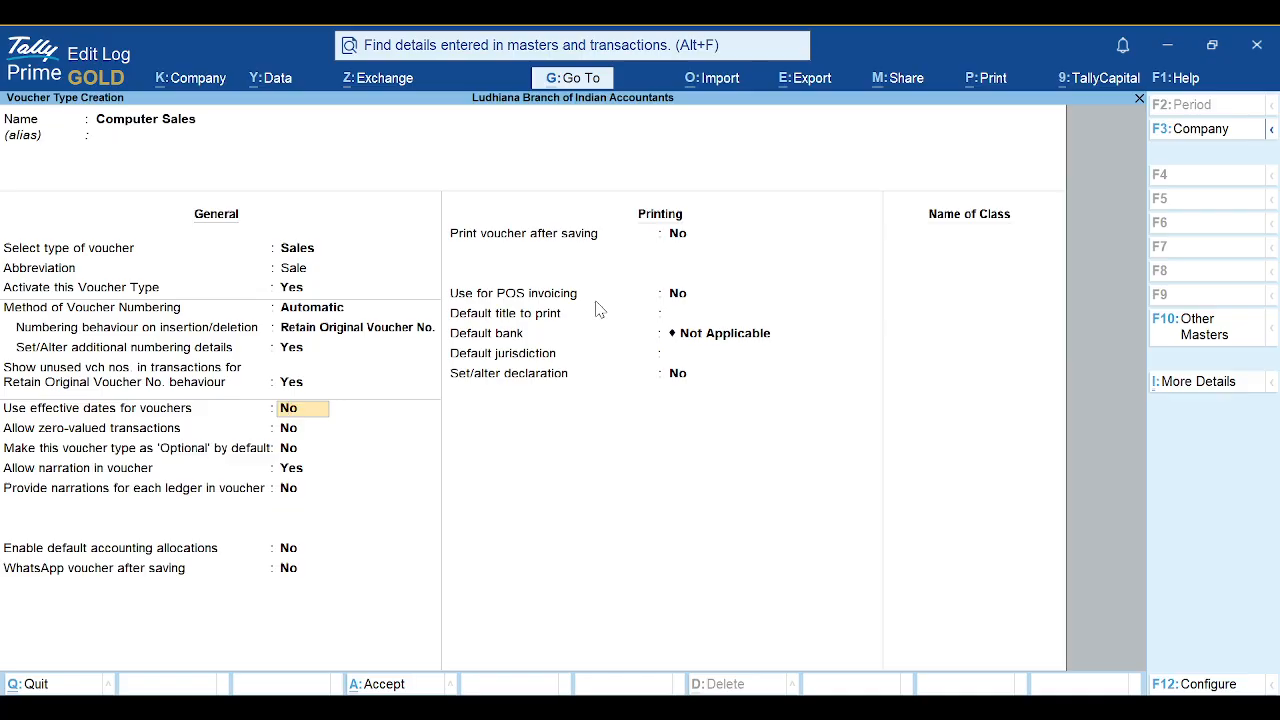
key(Return)
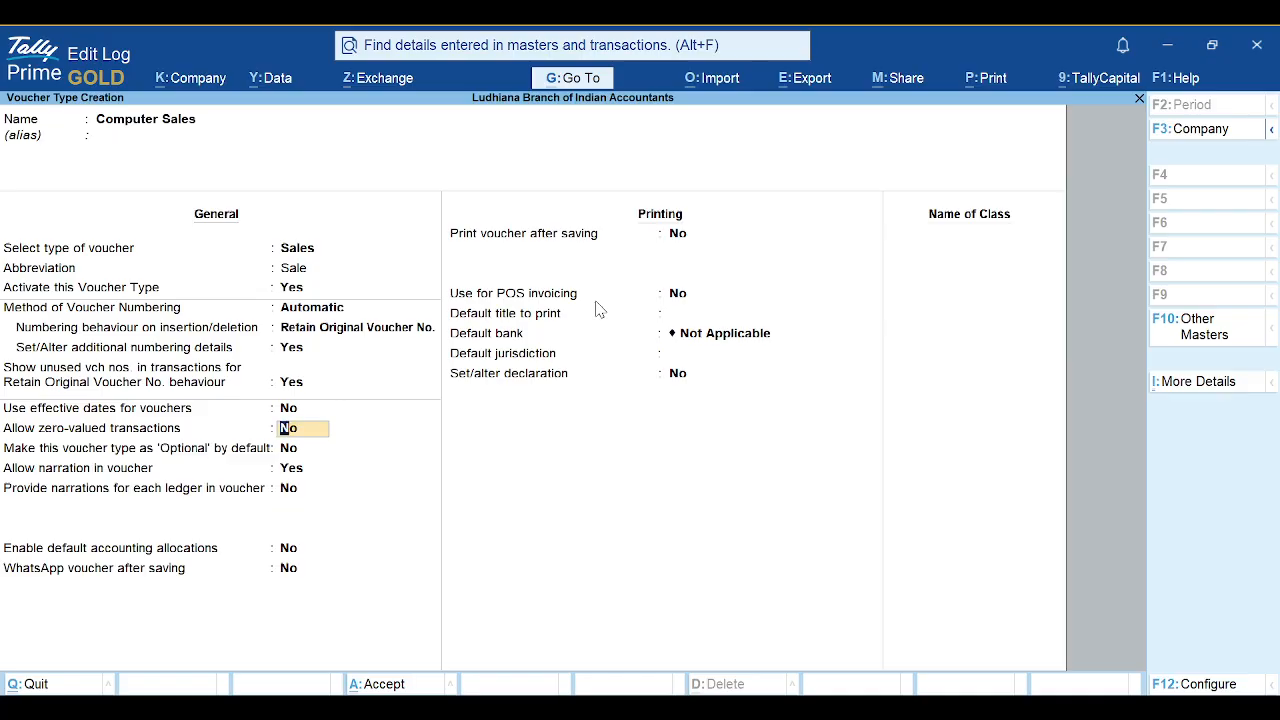
key(ctrl)
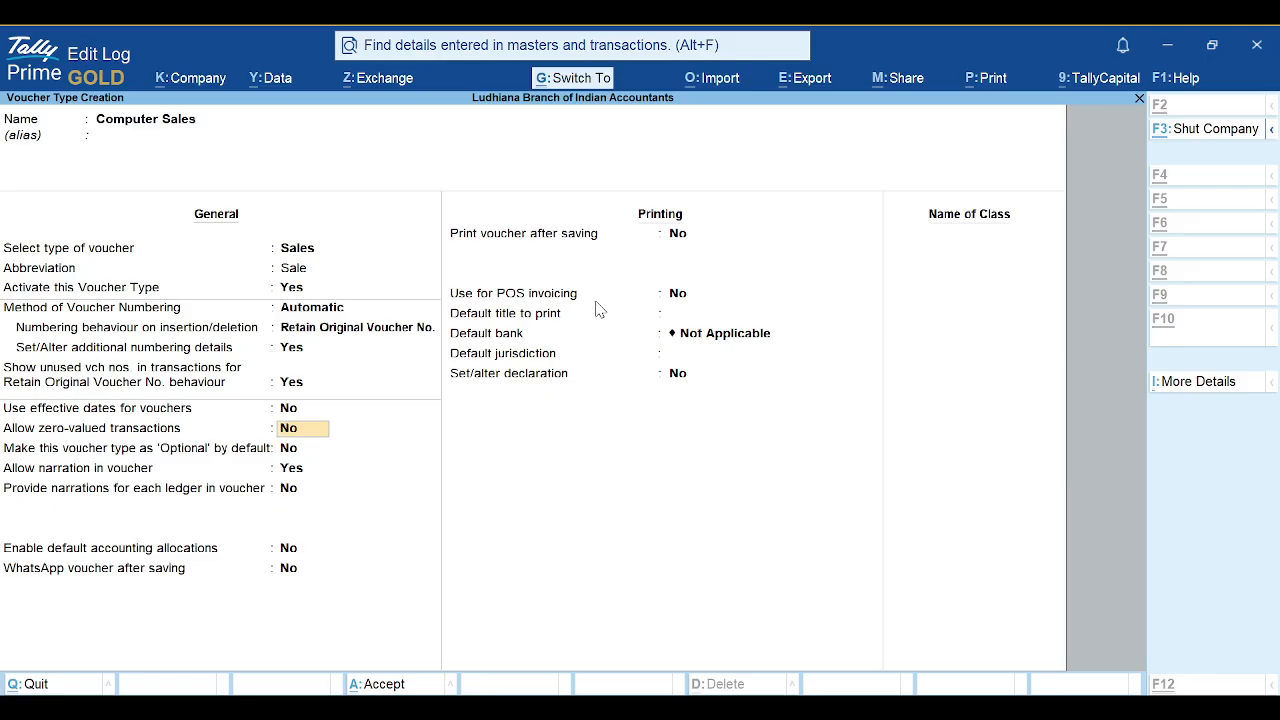
key(Return)
key(Return)
key(Return)
key(Return)
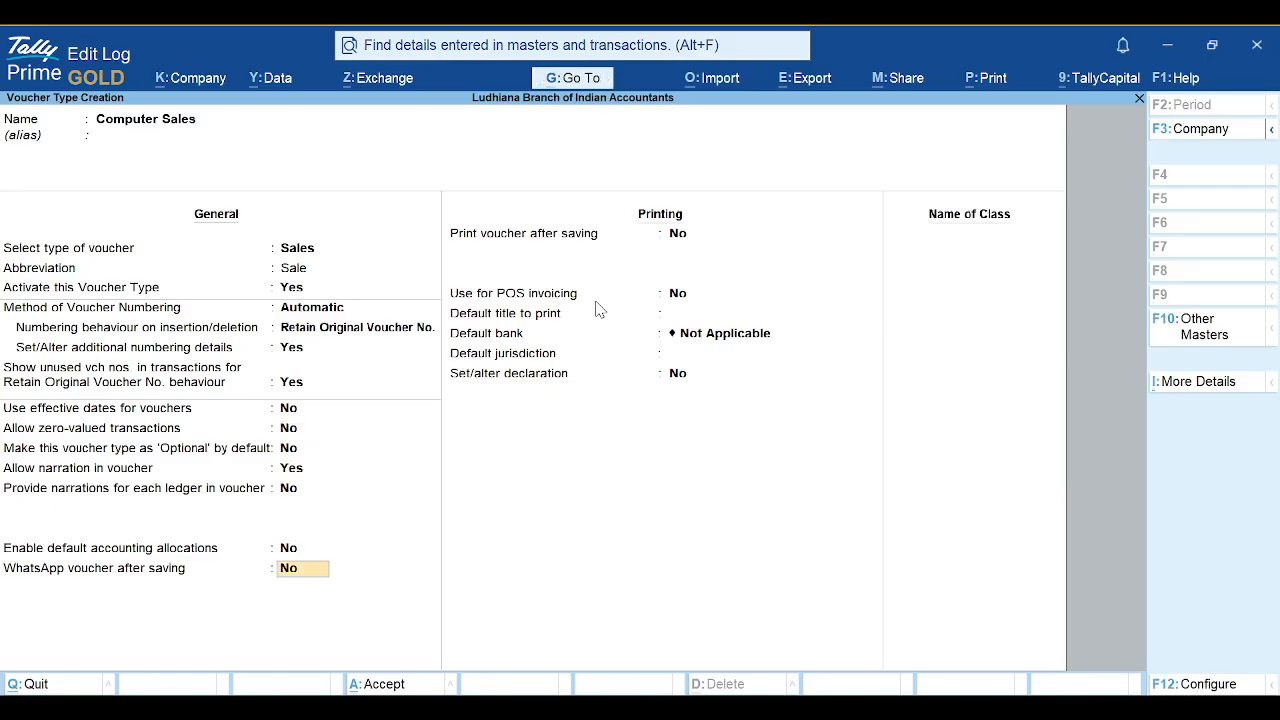
key(Return)
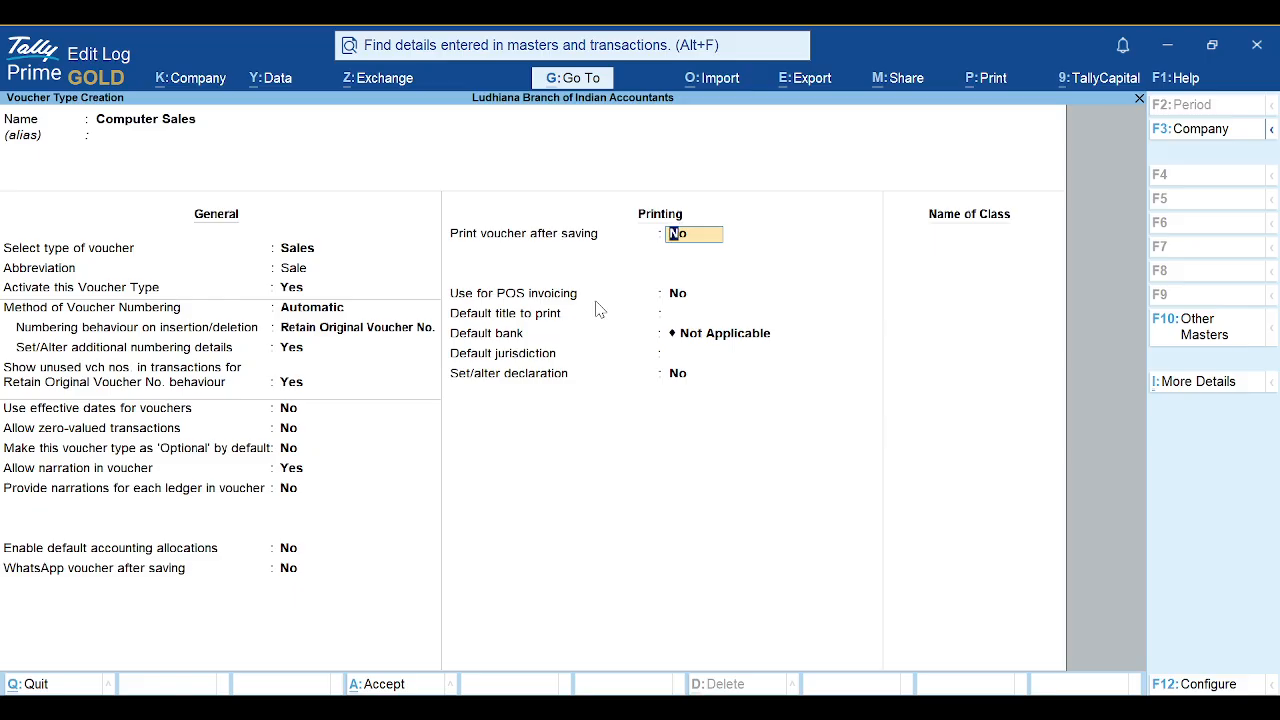
Try enabling Print voucher after saving and Use for POS invoicing, and set both back to No
text(y)
key(Return)
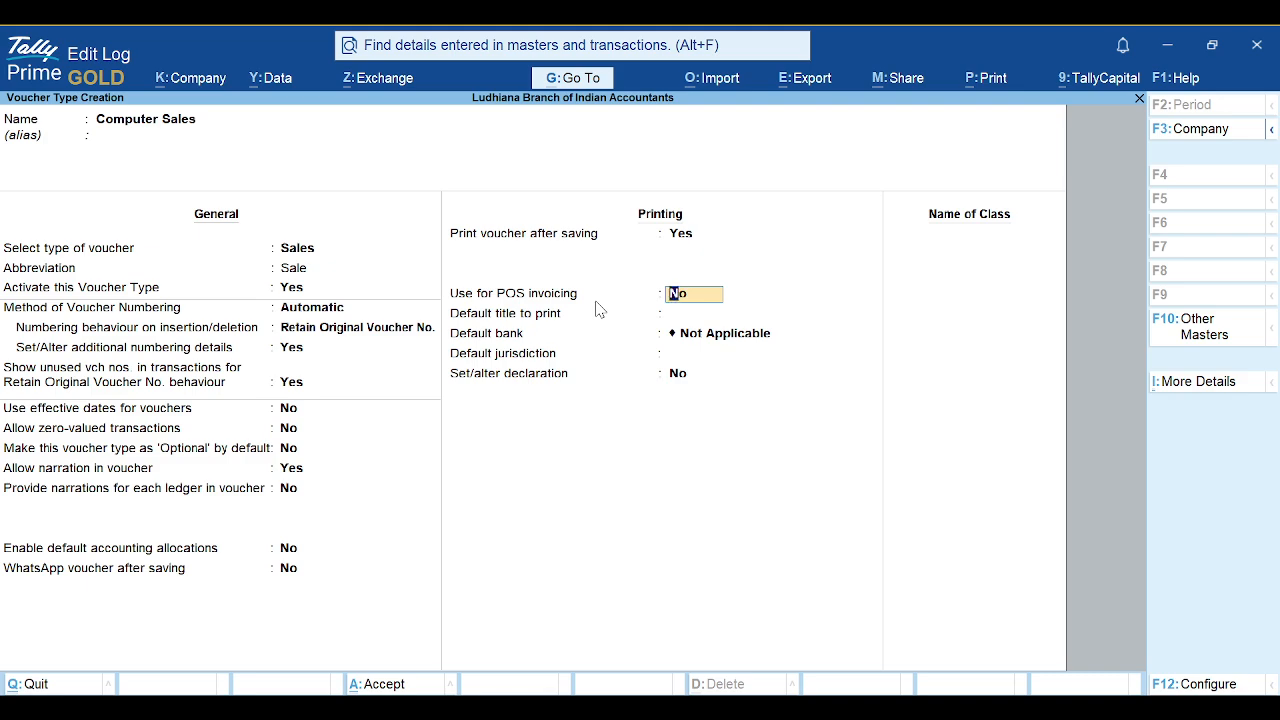
key(BackSpace)
text(n)
key(Return)
text(y)
key(Return)
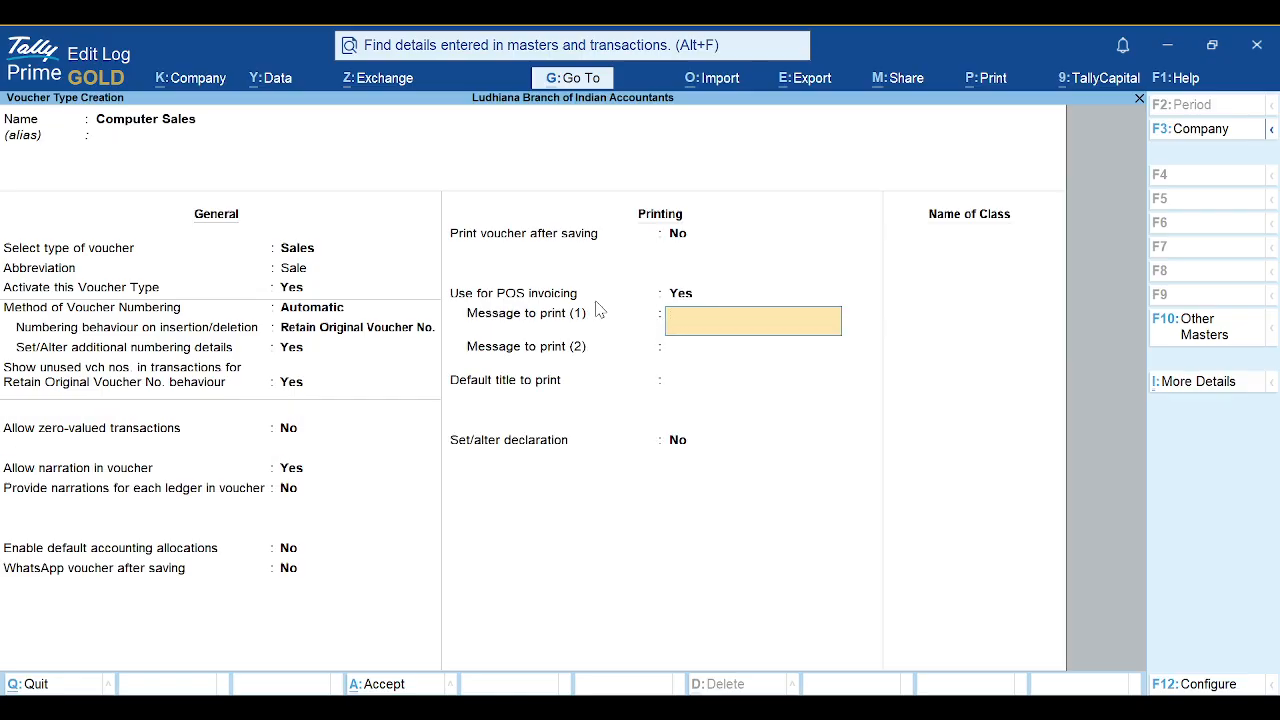
key(BackSpace)
text(n)
key(Return)
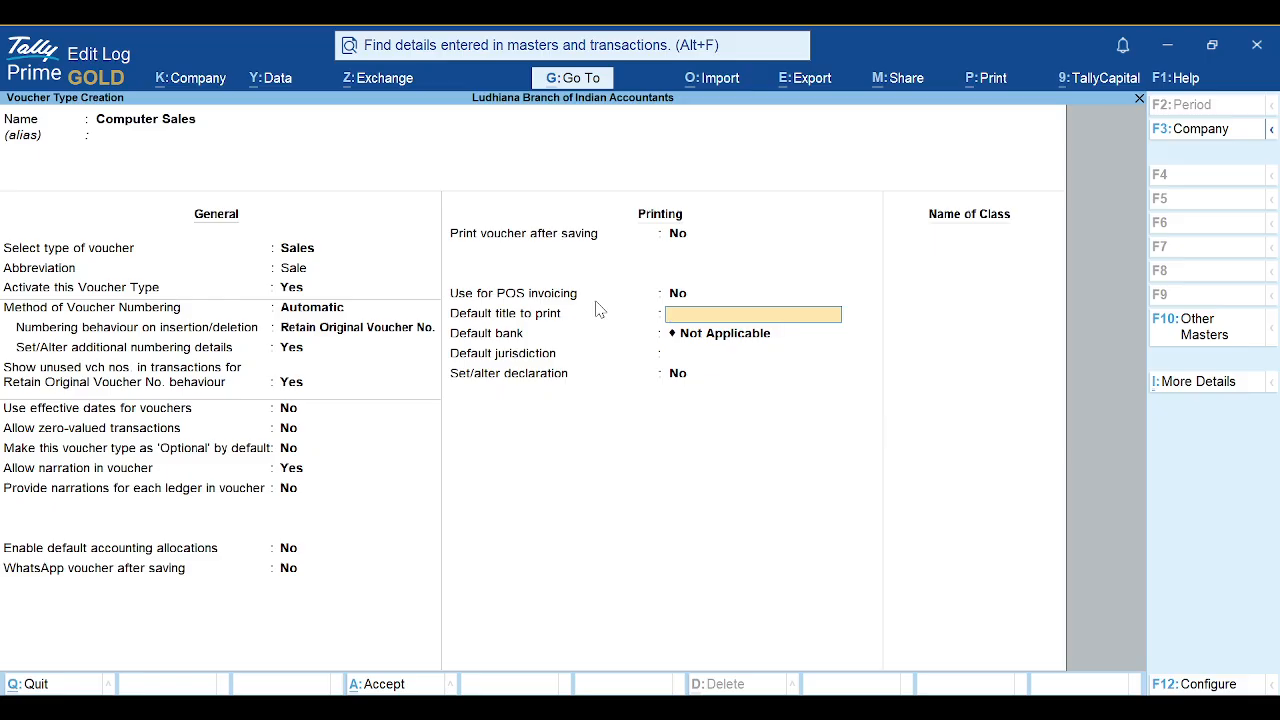
Set the default print title to Taxable Invoice and the jurisdiction to Ludhiana, leaving the default bank Not Applicable
text(Taxable Invoice)
key(Return)
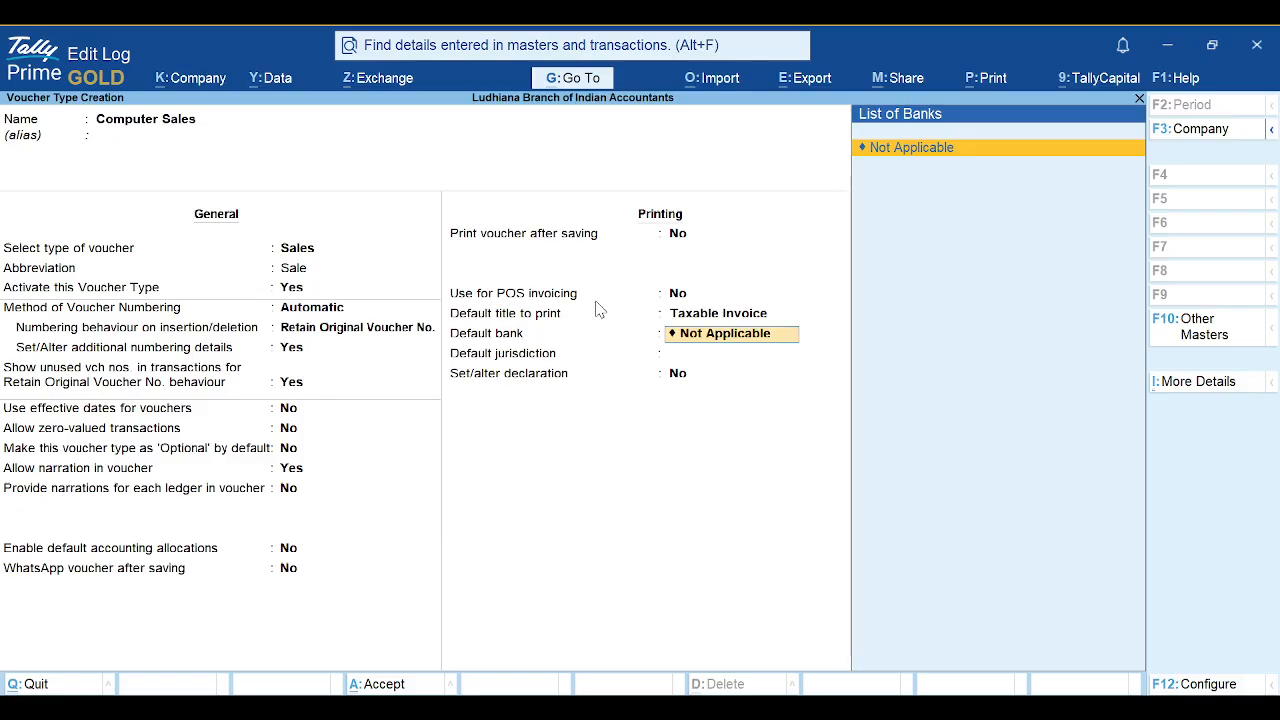
key(Return)
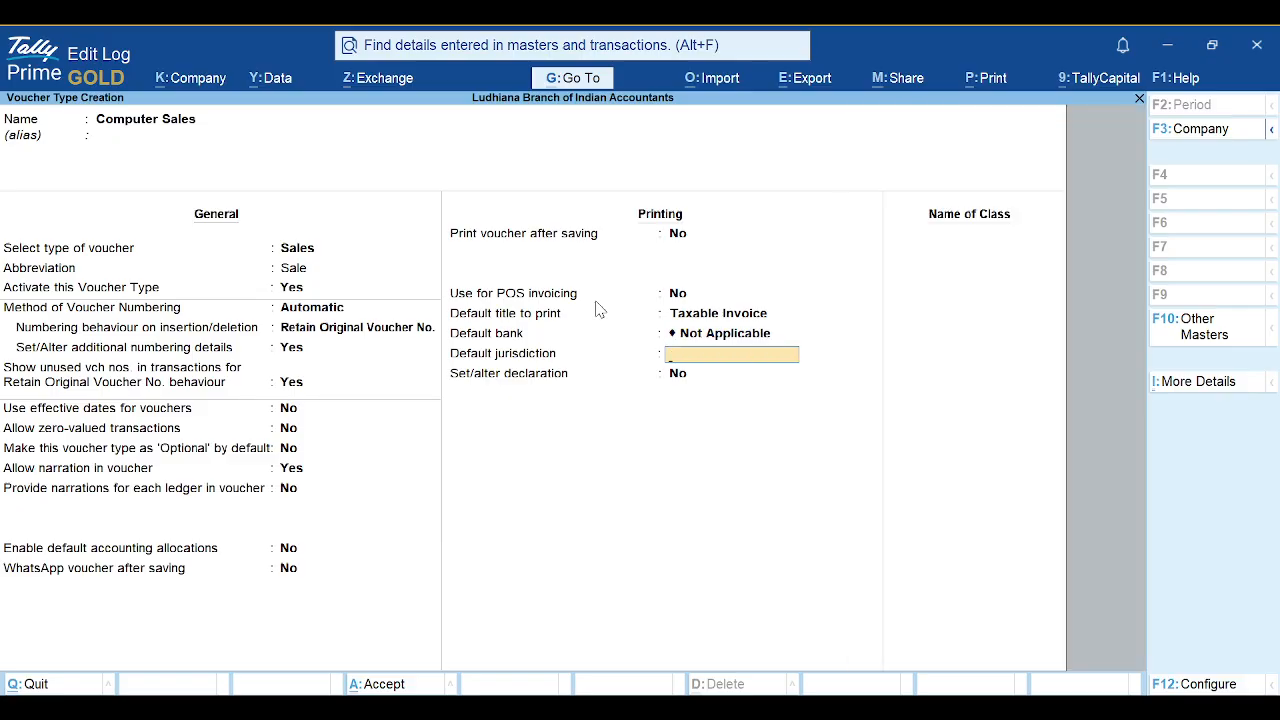
text(Ludhiana)
key(Return)
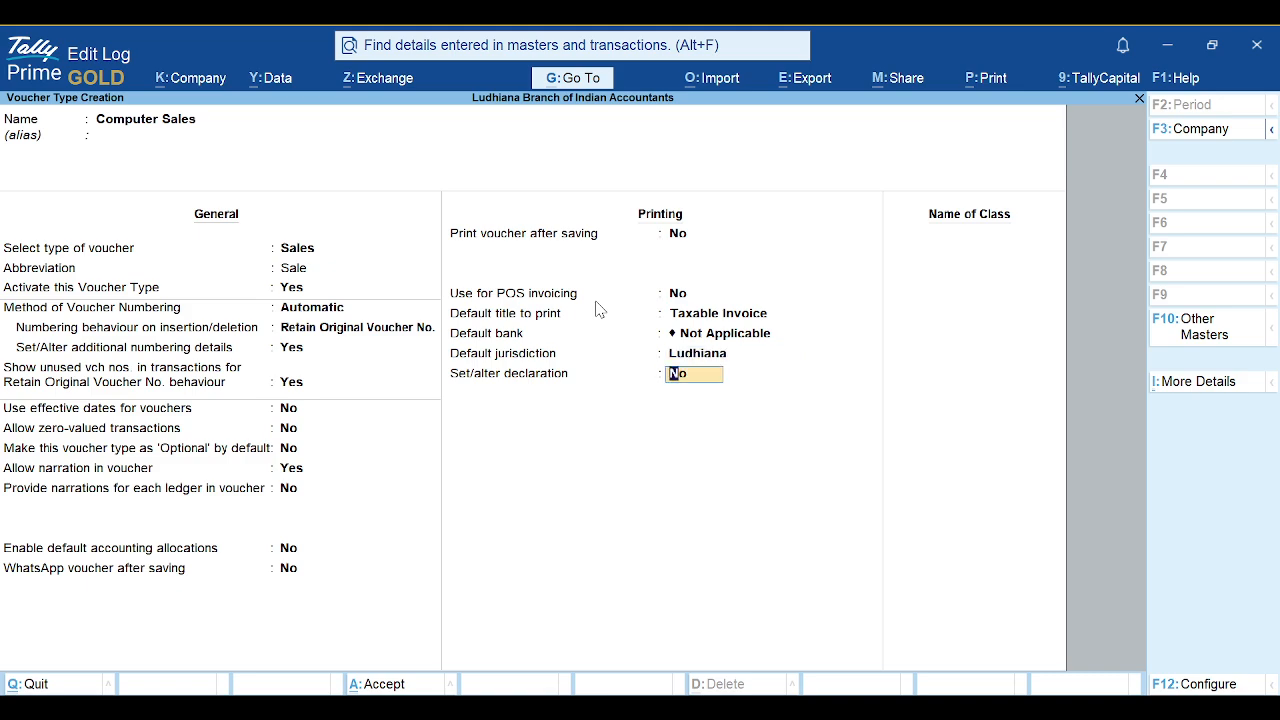
Enable the declaration with its default text and save the Computer Sales voucher type
text(y)
key(Return)
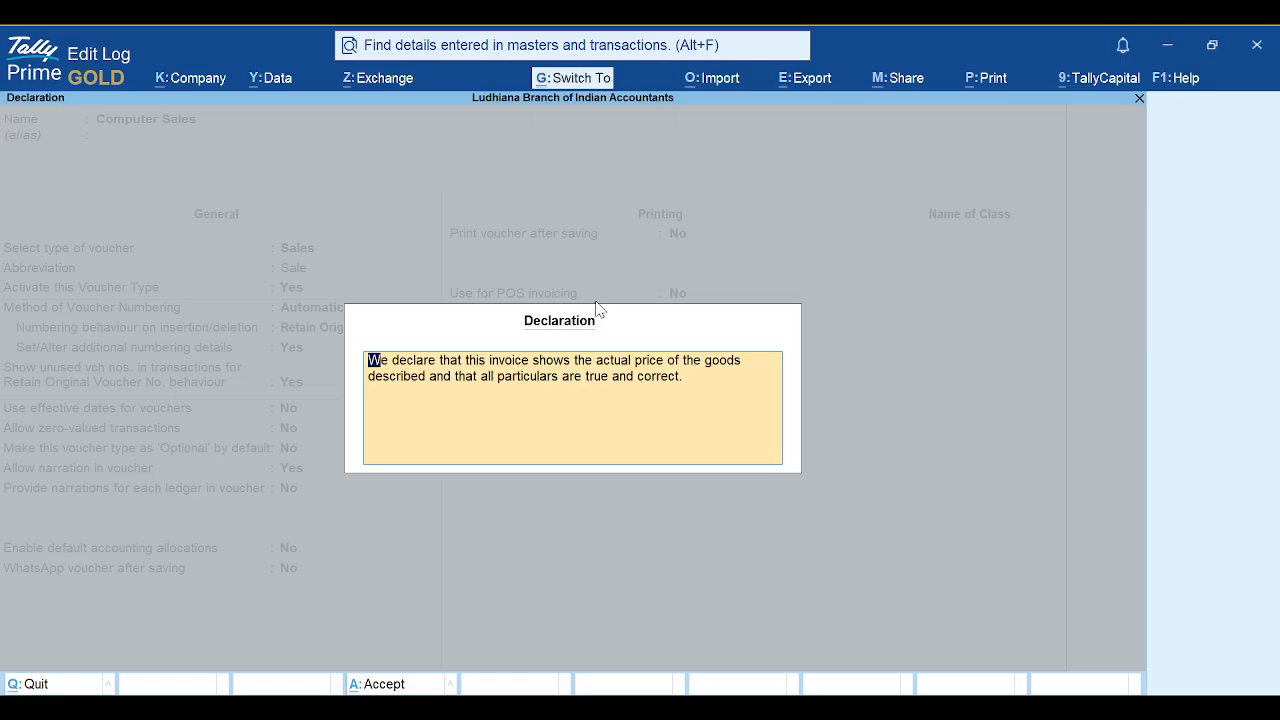
key(ctrl+a)
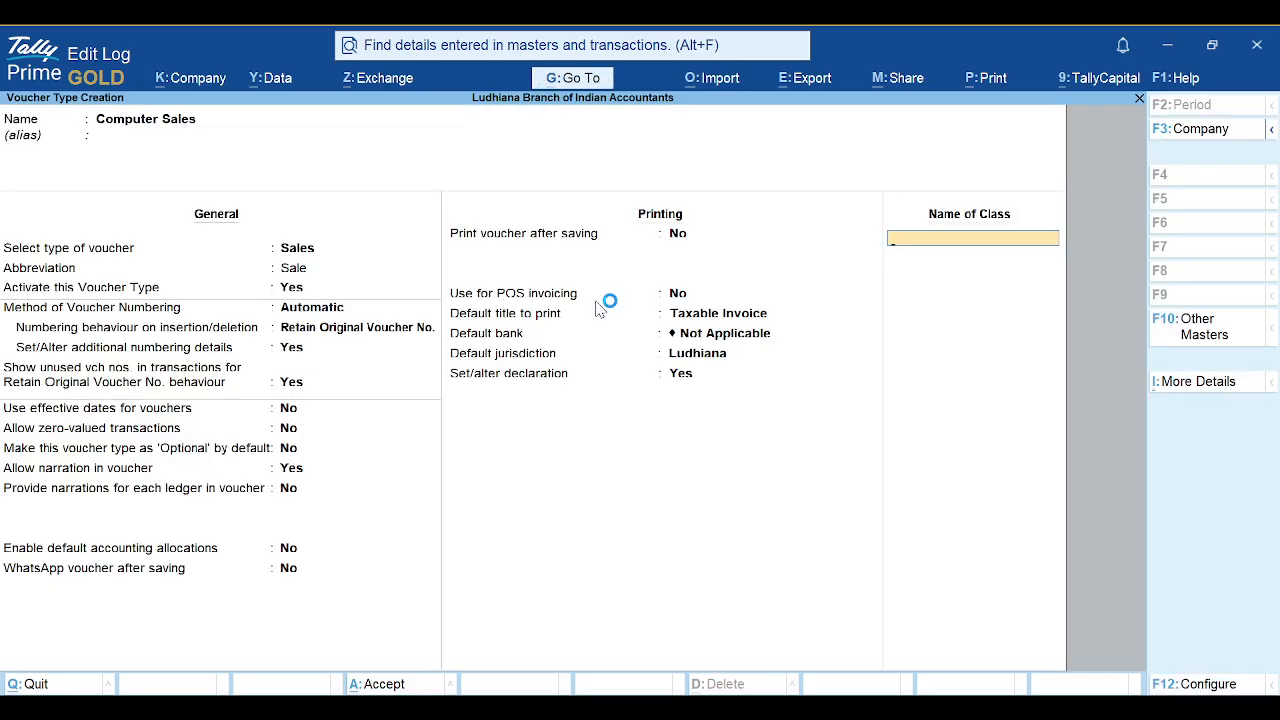
key(ctrl)
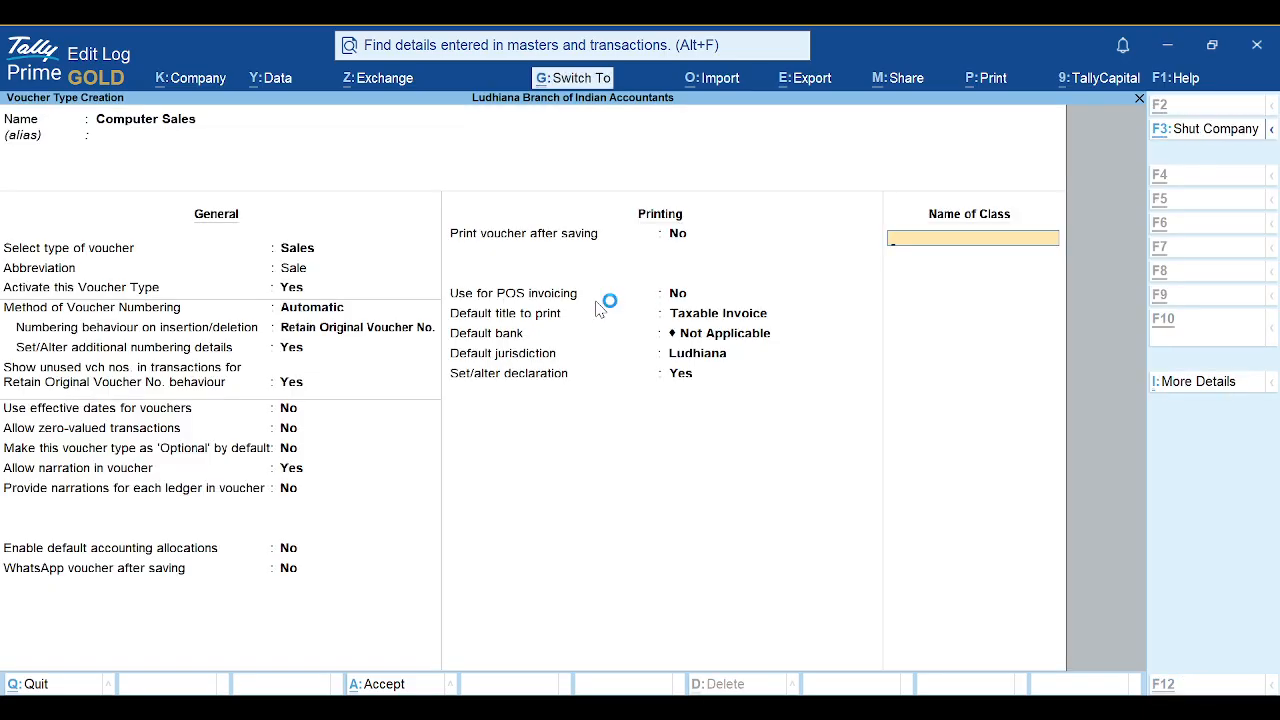
key(ctrl+a)
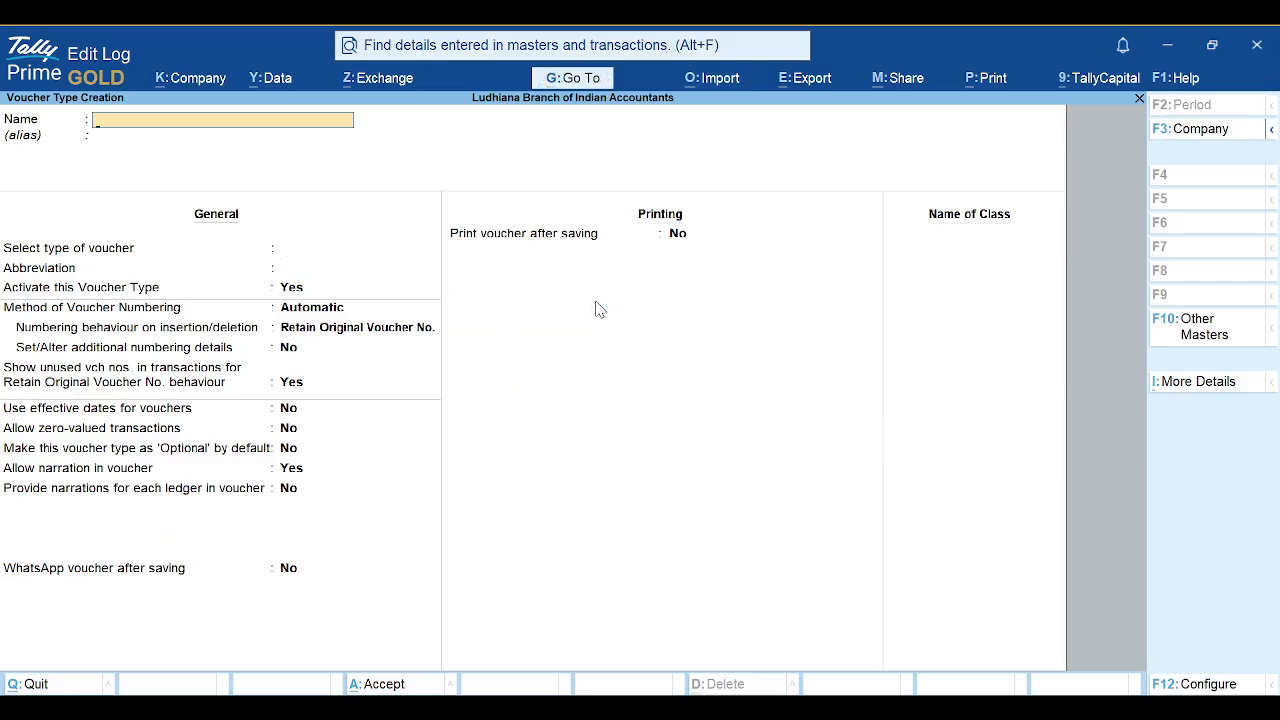
Leave voucher type creation and start creating a stock group from the inventory masters
key(Escape)
key(Down)
key(Down)
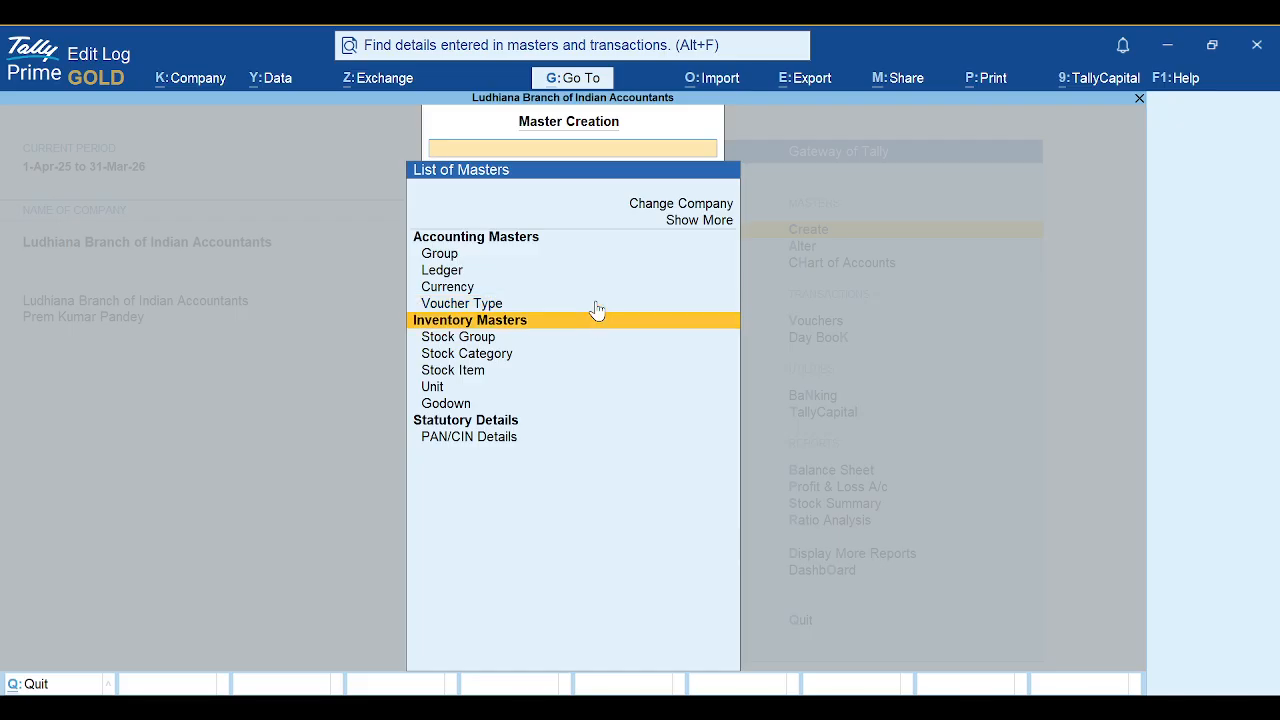
key(Up)
key(Up)
key(Up)
key(Up)
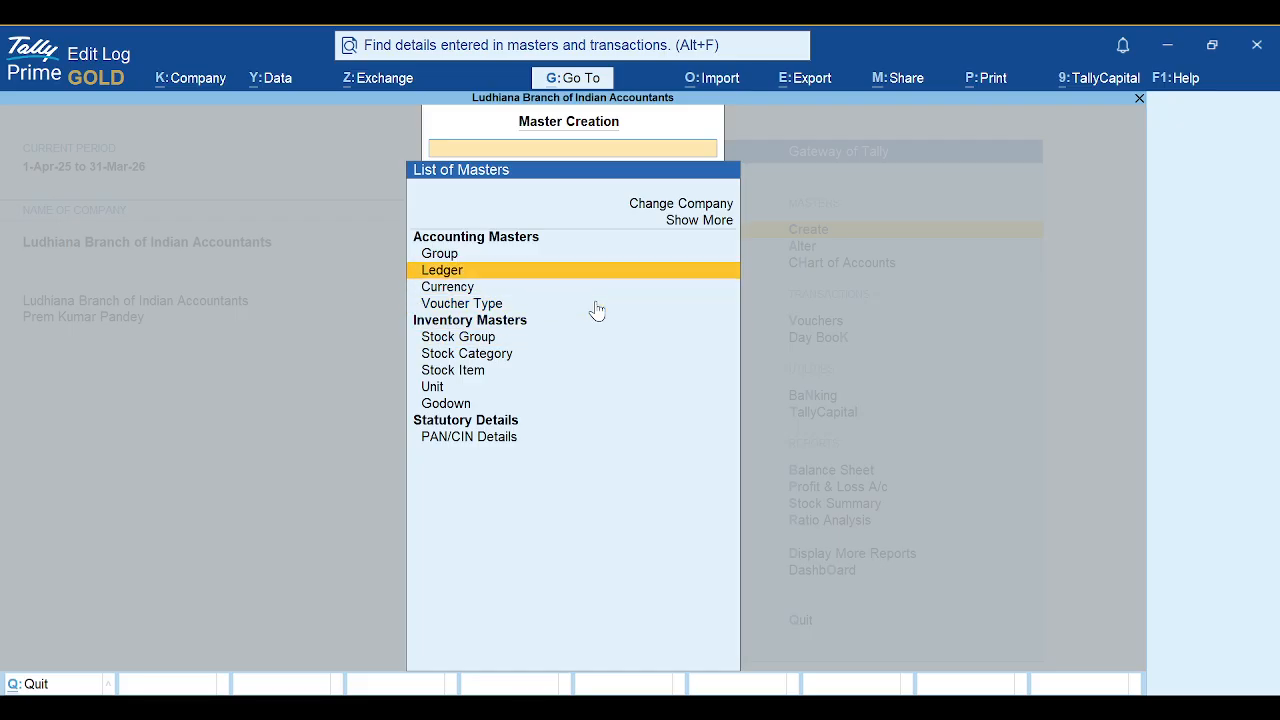
key(Down)
key(Down)
key(Down)
key(Down)
key(Return)
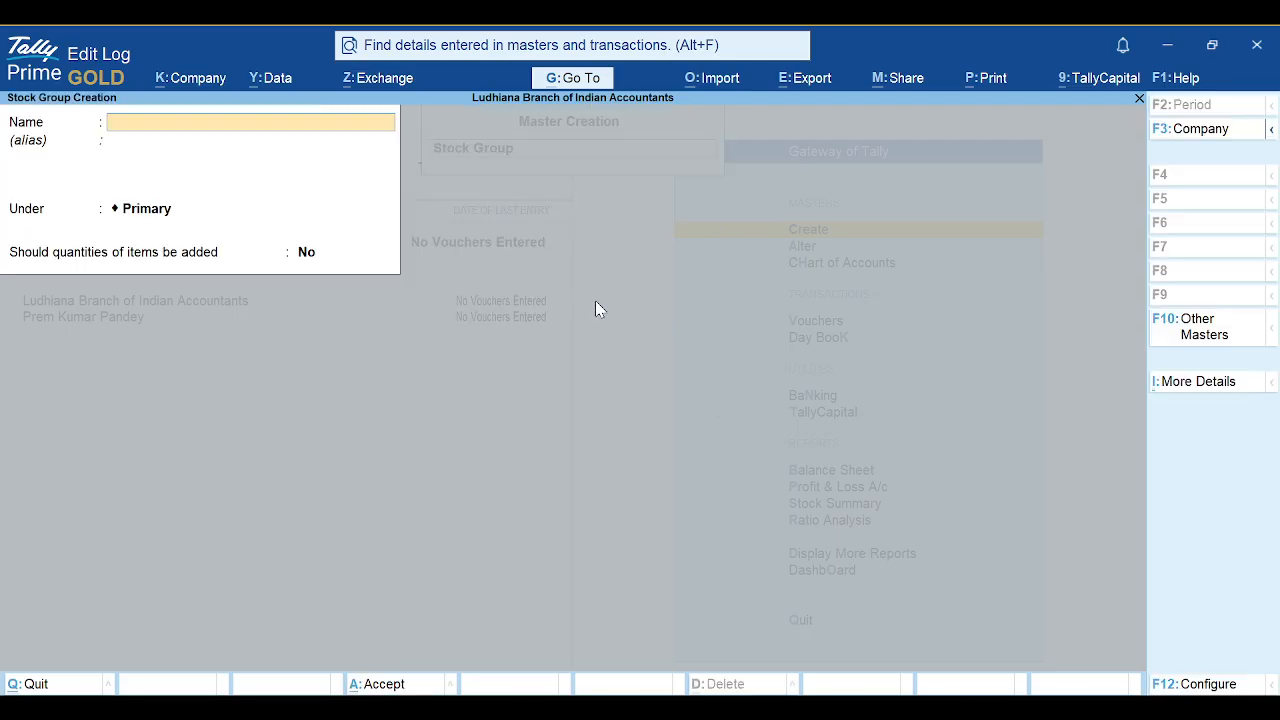
Leave the stock group creation form, then open the stock category creation form for viewing and close it
key(Escape)
key(Down)
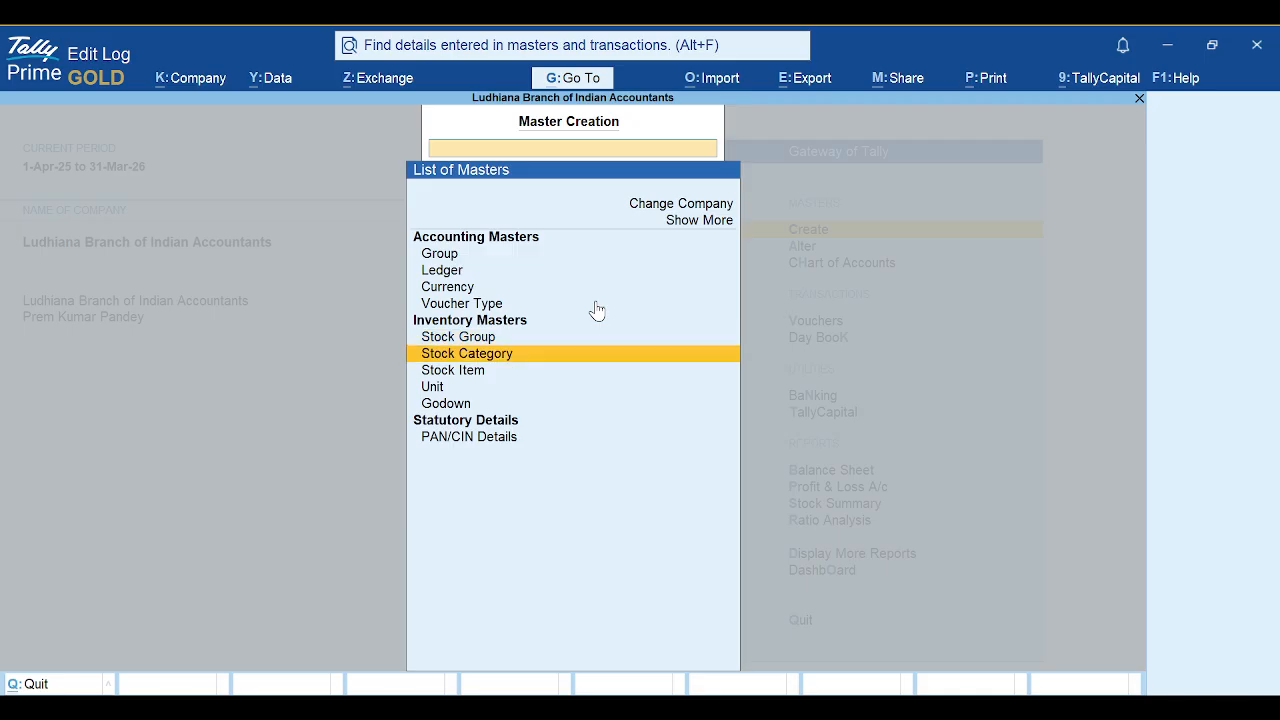
key(Return)
key(Escape)
key(Down)
key(Down)
key(Down)
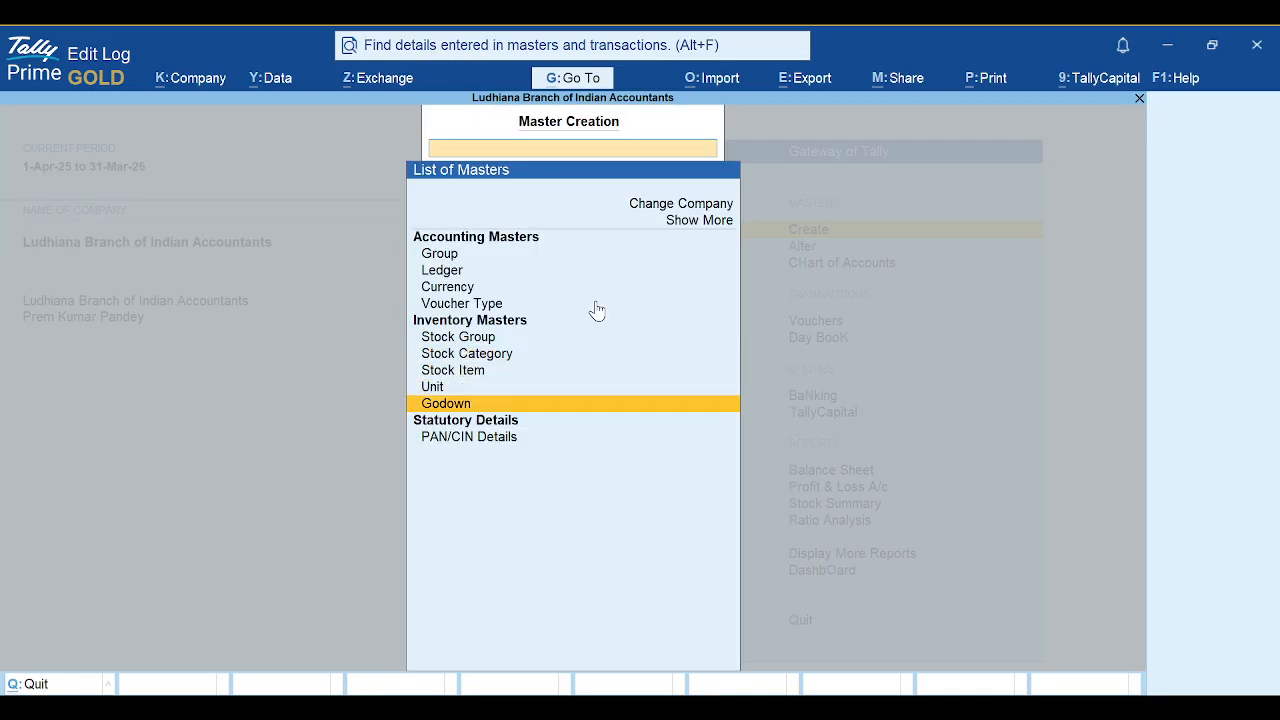
Go through the inventory masters from Stock Group to Godown in the creation list and leave the list
key(Up)
key(Up)
key(Up)
key(Up)
key(Up)
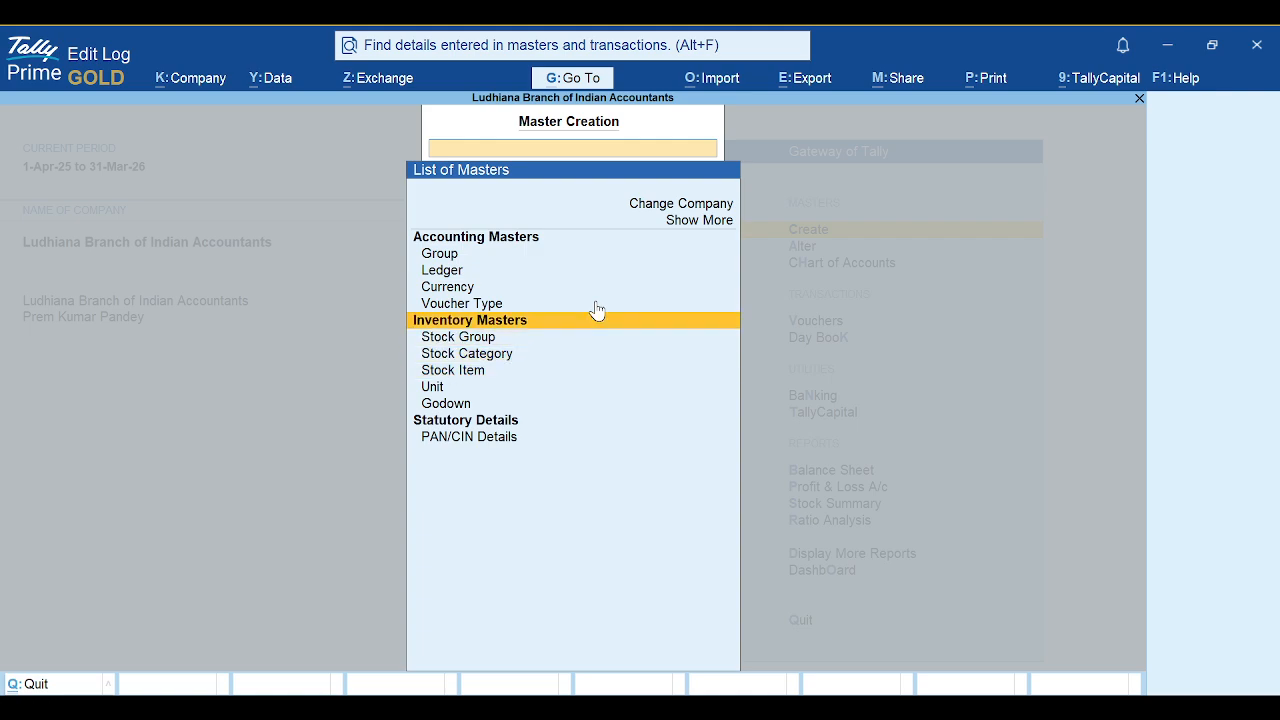
key(Down)
key(Down)
key(Down)
key(Down)
key(Down)
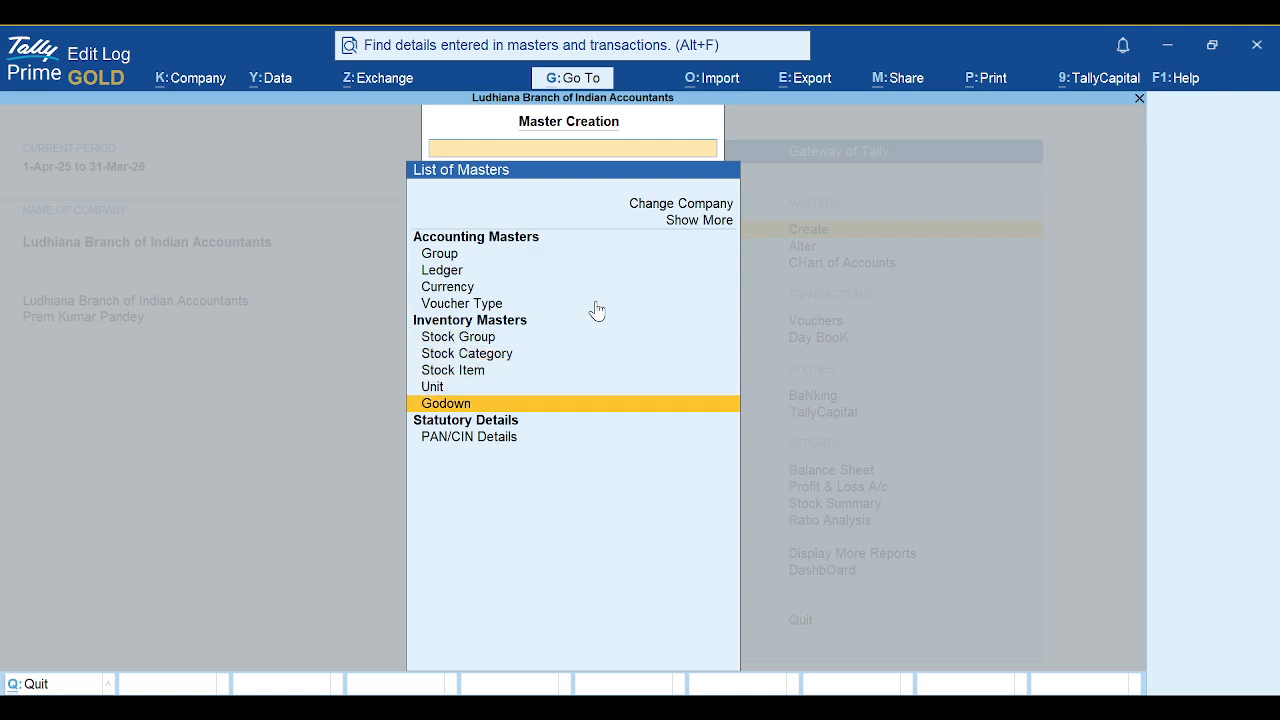
key(Up)
key(Up)
key(Up)
key(Up)
key(Up)
key(Up)
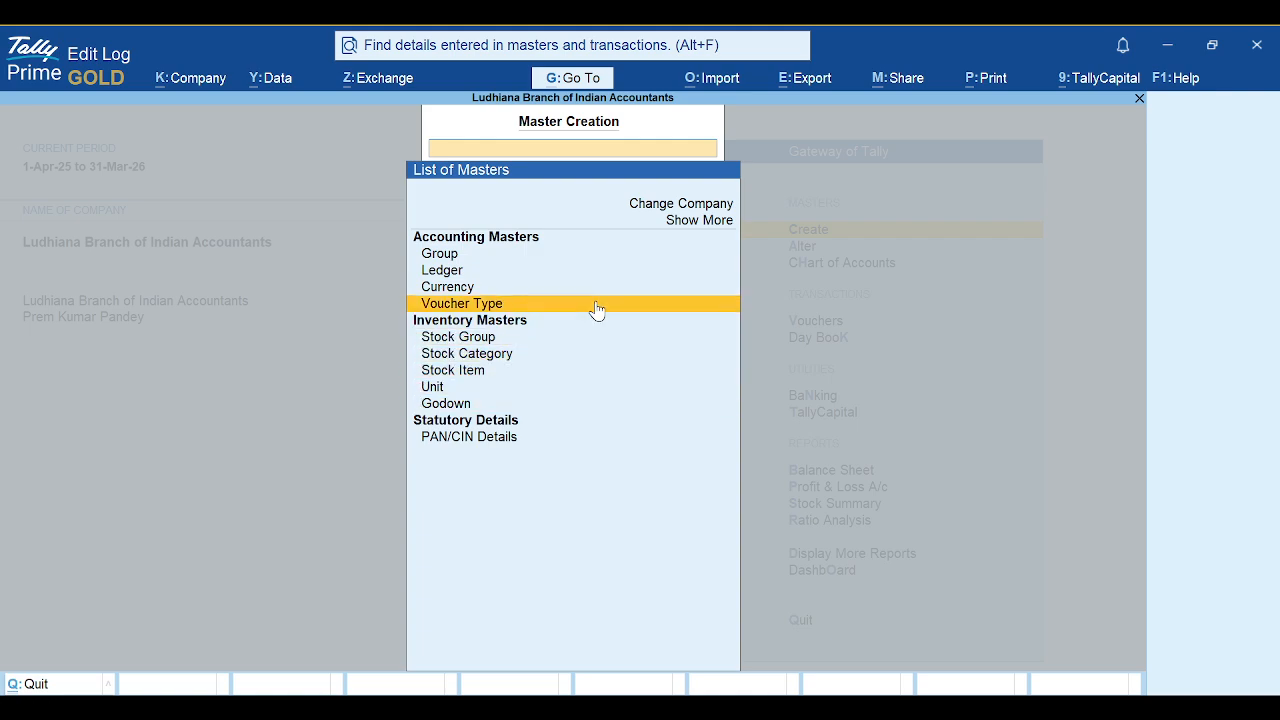
key(Down)
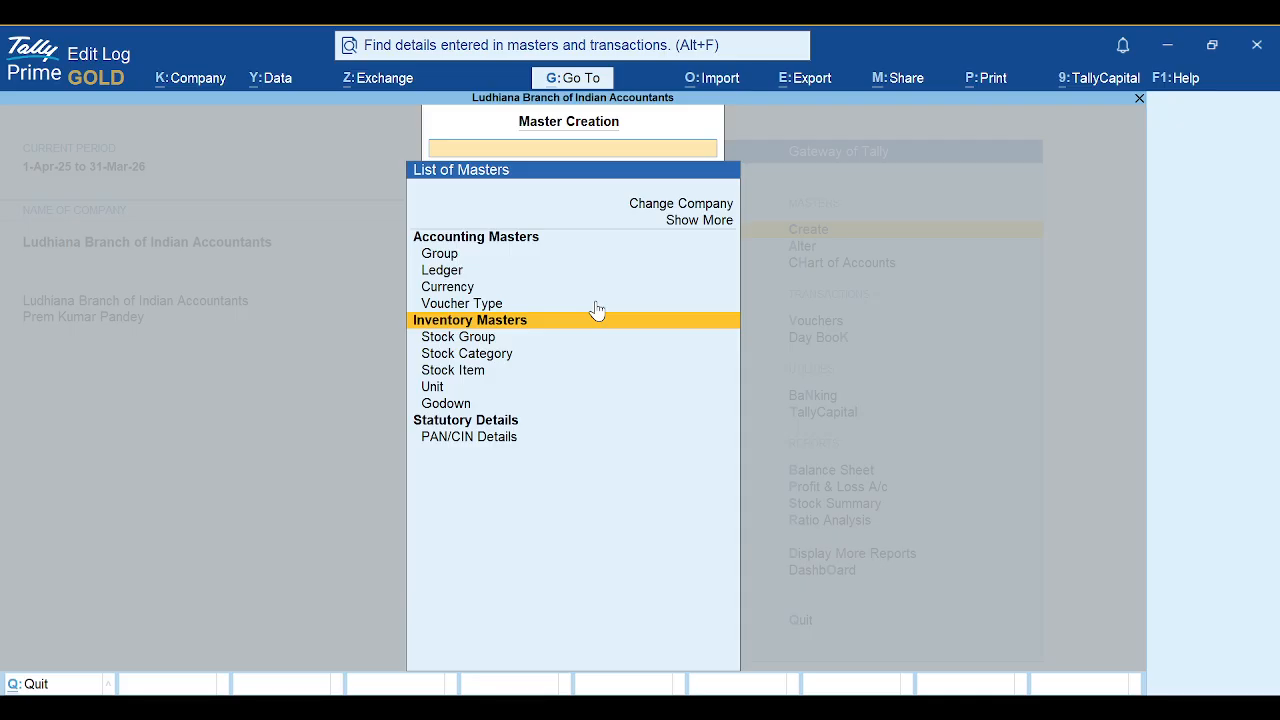
key(Escape)
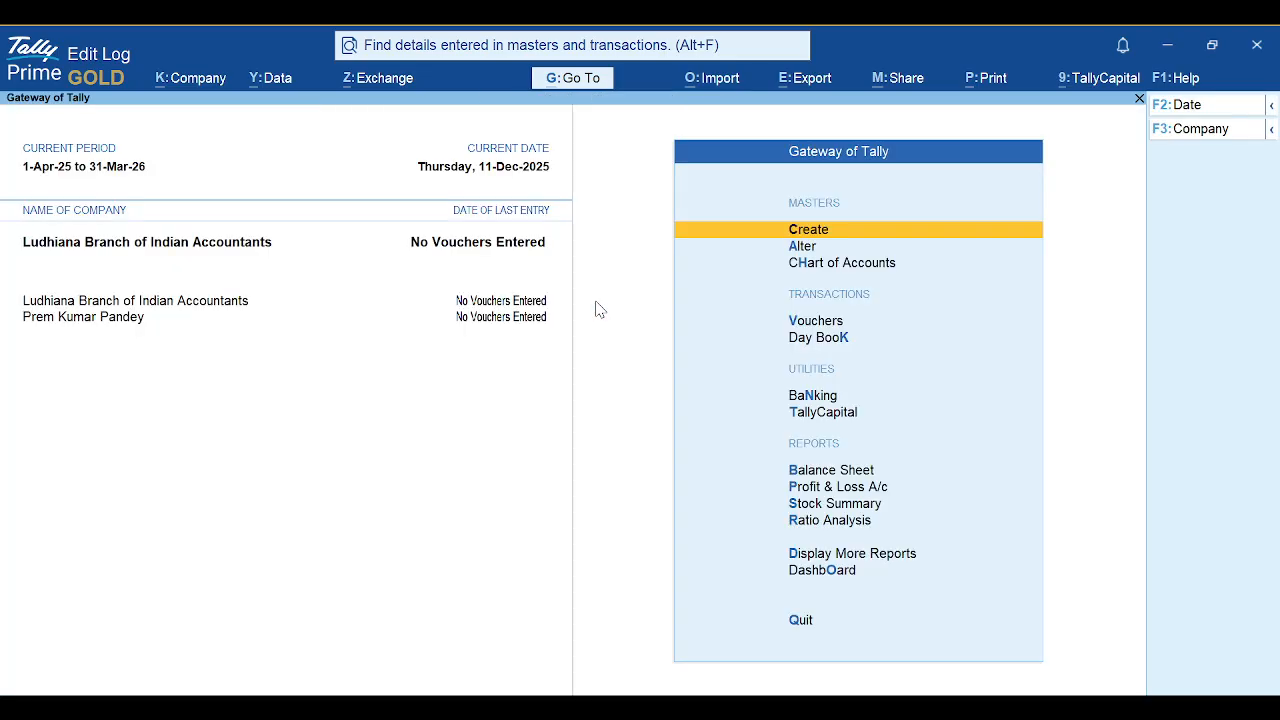
Open the Ludhiana Branch of Indian Accountants company for alteration, view its details and leave without changes
click(200, 80)
key(Down)
key(Return)
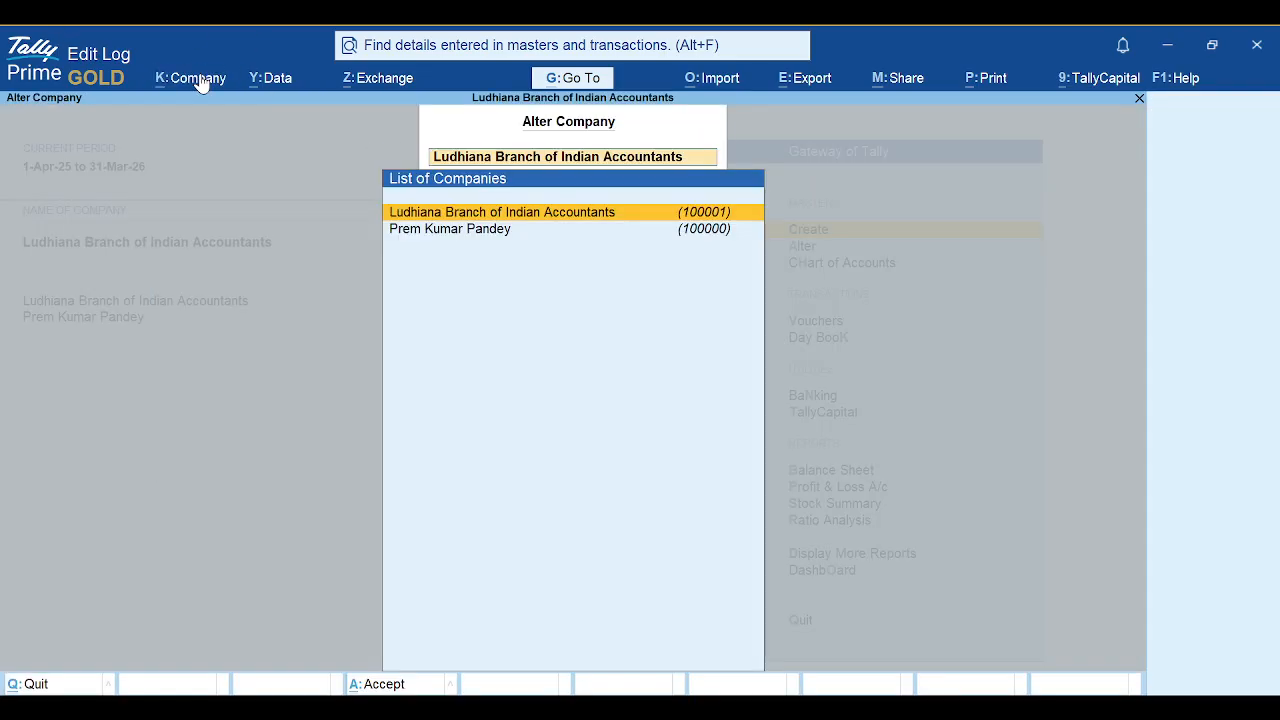
key(Return)
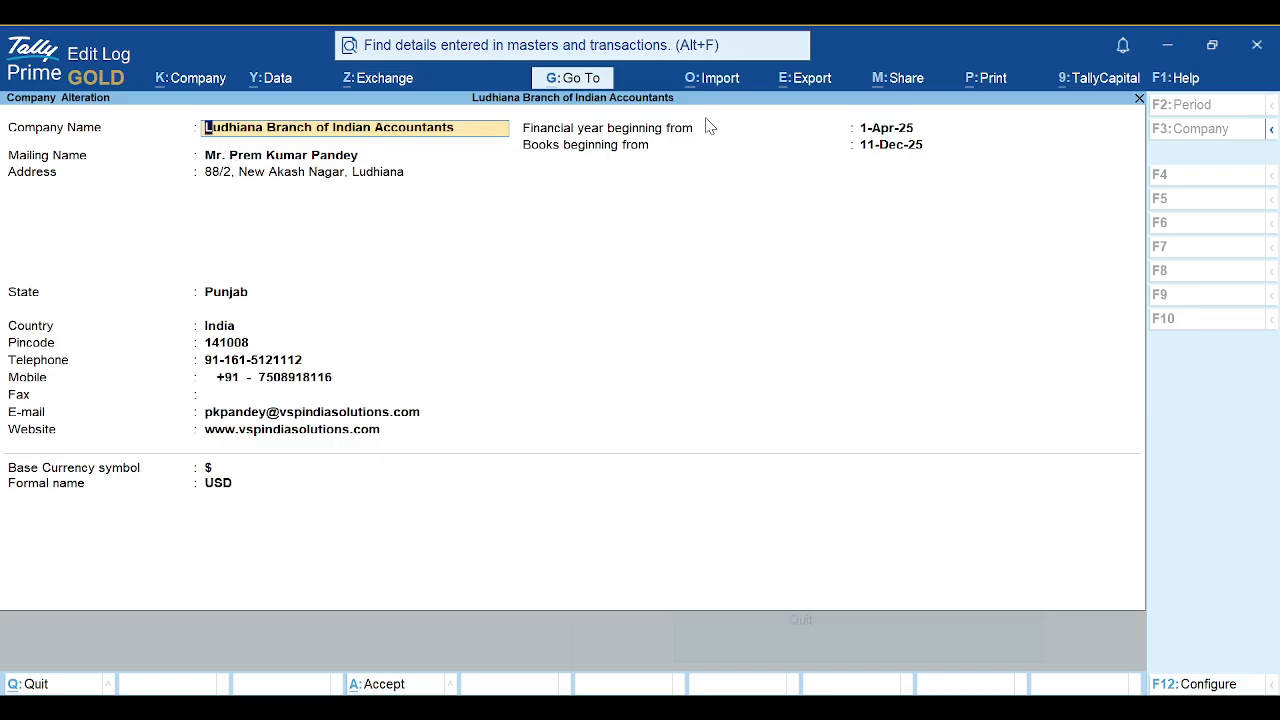
key(ctrl+q)
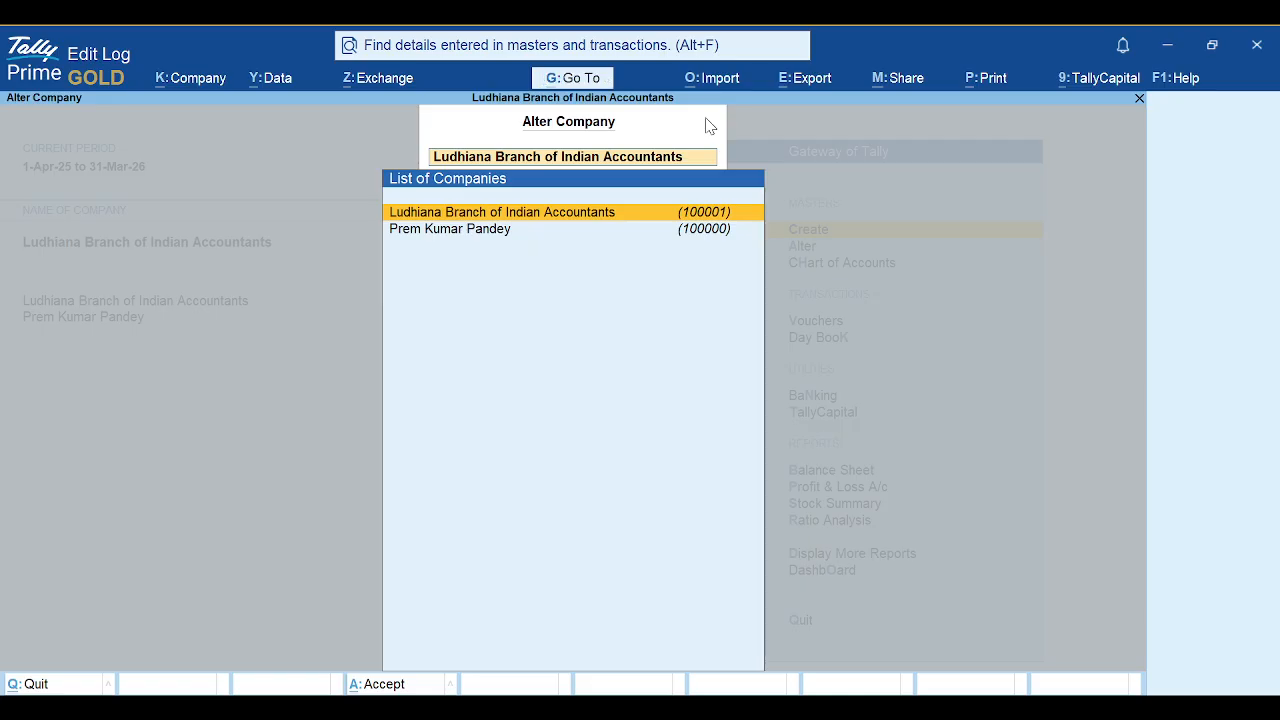
key(Escape)
key(Escape)
key(Escape)
key(Escape)
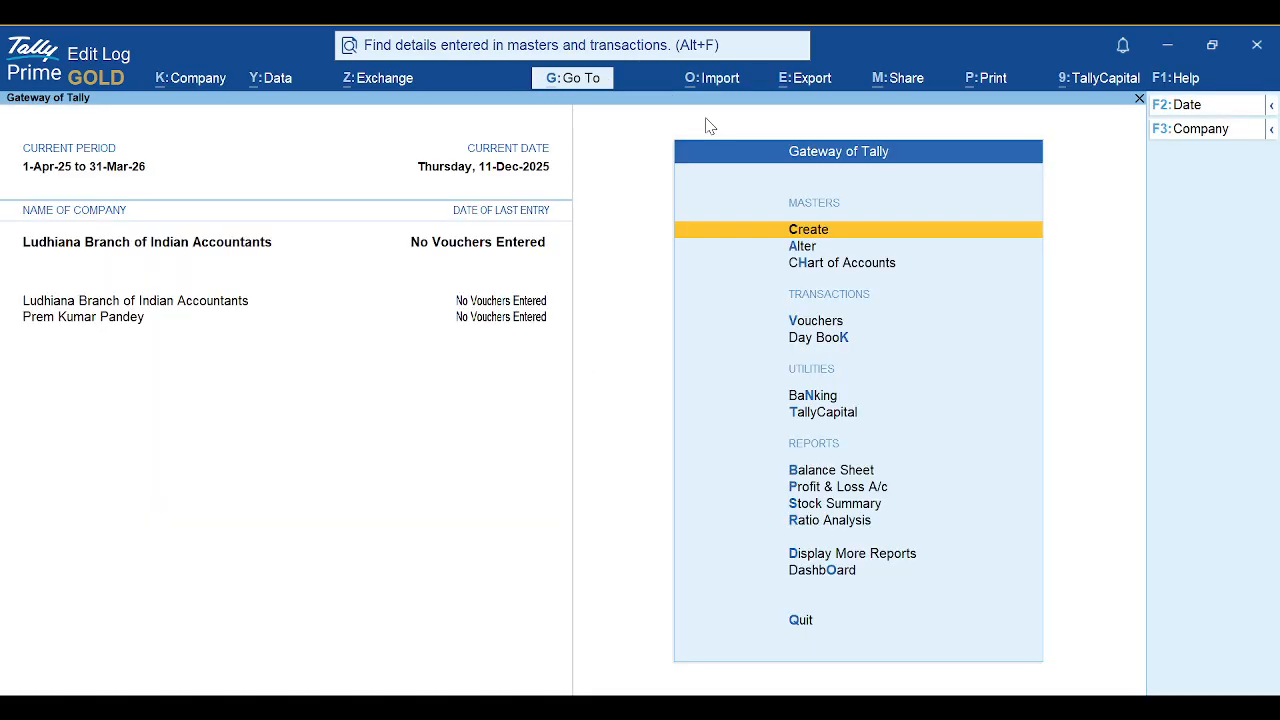
Set Maintain Inventory to No in the features of Ludhiana Branch of Indian Accountants and save them
key(F11)
key(Return)
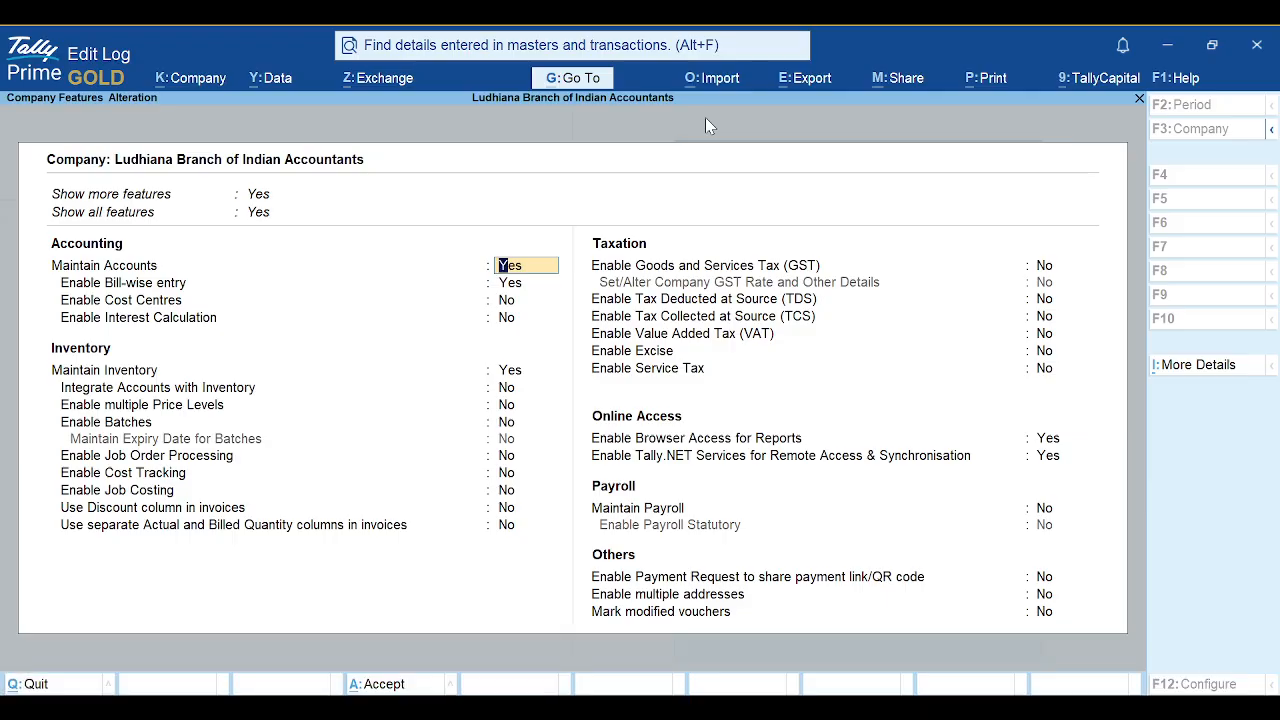
key(Return)
key(Return)
key(Return)
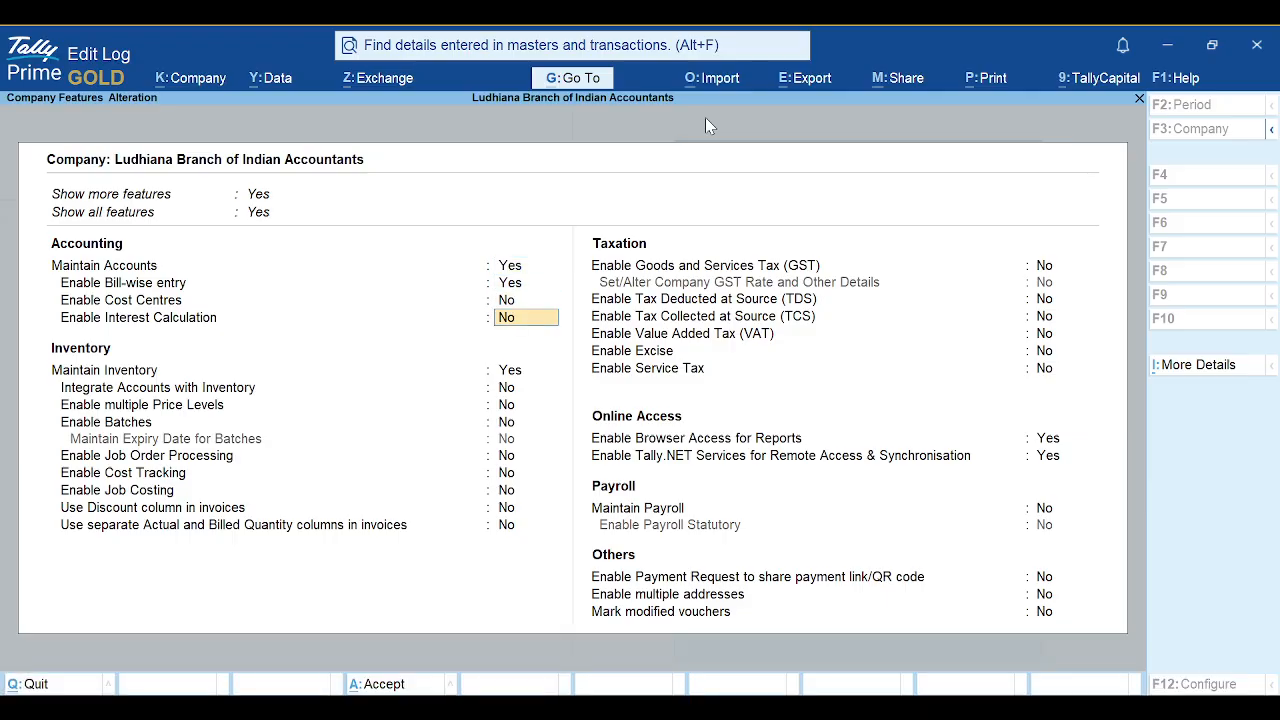
key(Return)
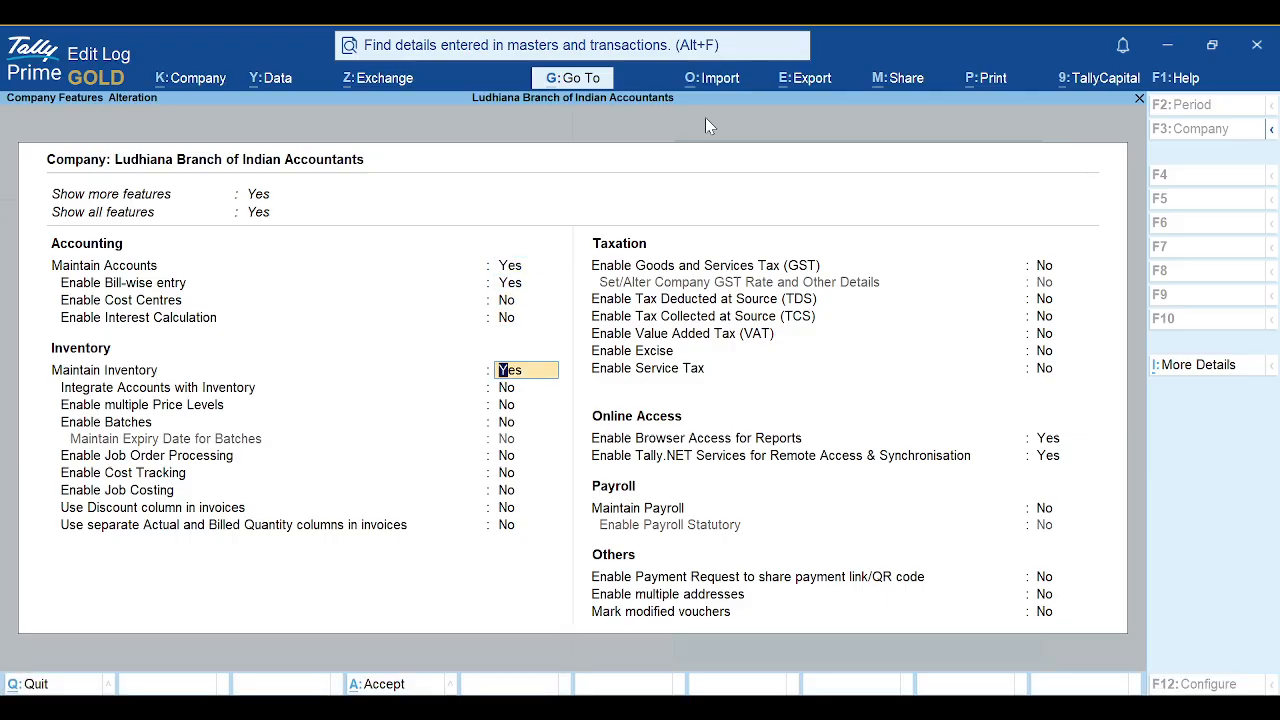
text(n)
key(Return)
key(F3)
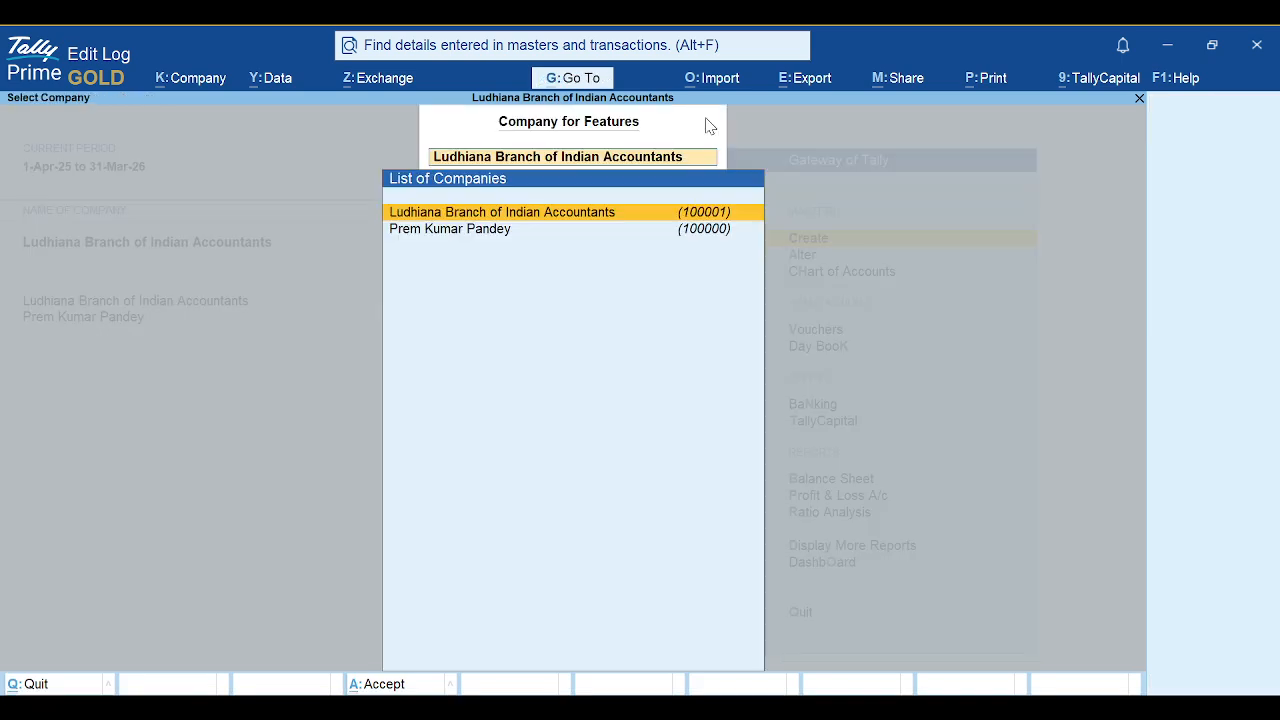
key(Escape)
key(Escape)
key(Down)
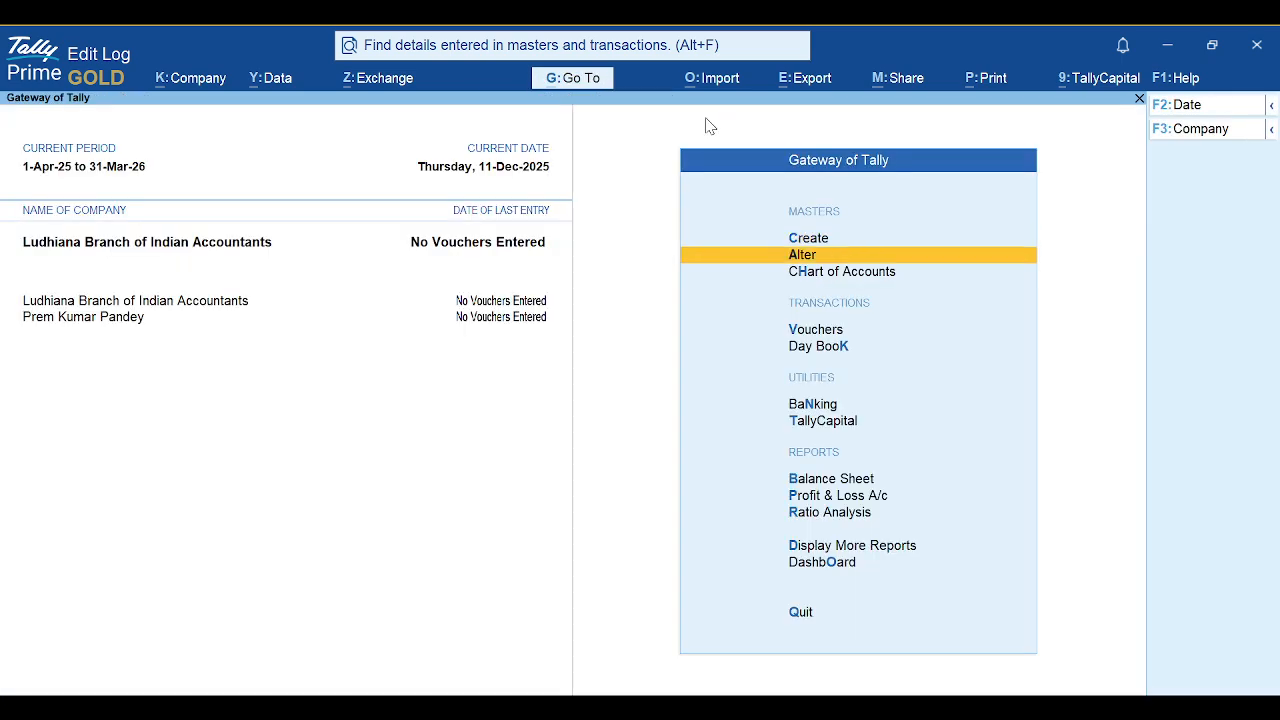
Start master creation and go through the accounting masters and statutory details offered in the list
key(Up)
key(Return)
key(Down)
key(Down)
key(Down)
key(Down)
key(Down)
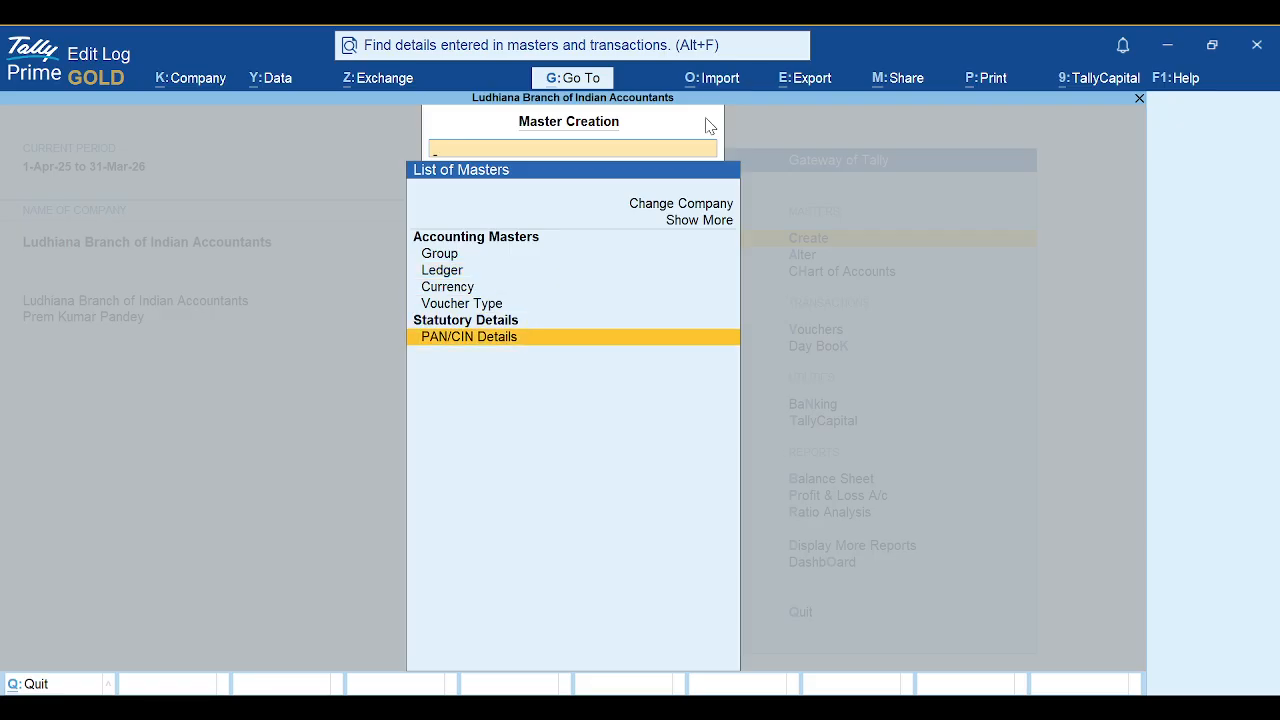
Expand the creation list to show more masters, go through its accounting and statutory entries, and leave master creation
key(Up)
key(Up)
key(Up)
key(Up)
key(Up)
key(Up)
key(Up)
key(Return)
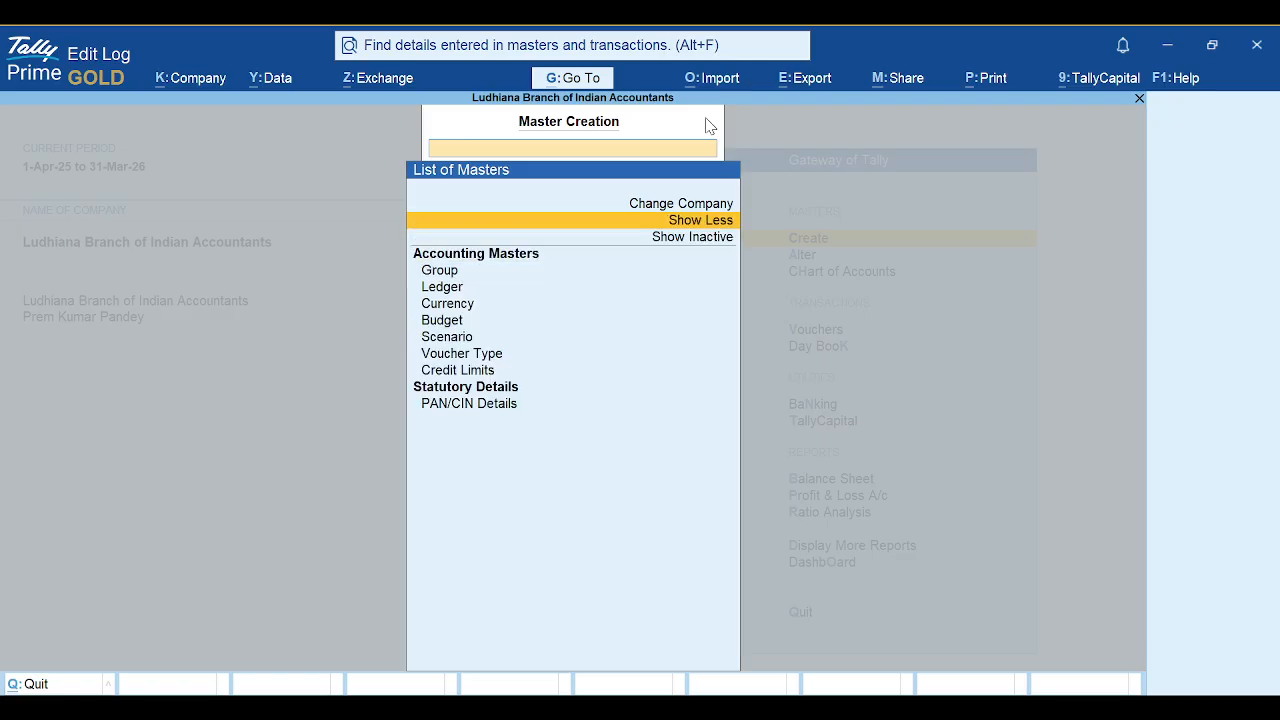
key(Down)
key(Down)
key(Down)
key(Down)
key(Down)
key(Down)
key(Down)
key(Down)
key(Down)
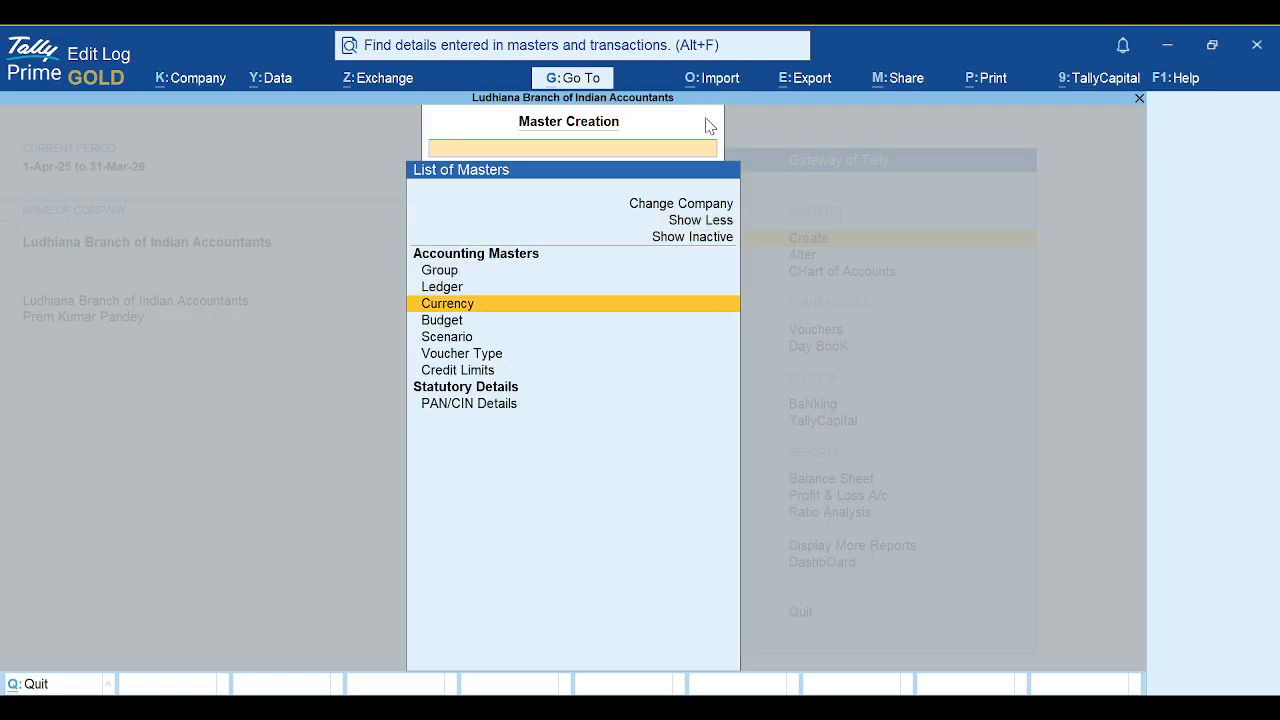
key(Down)
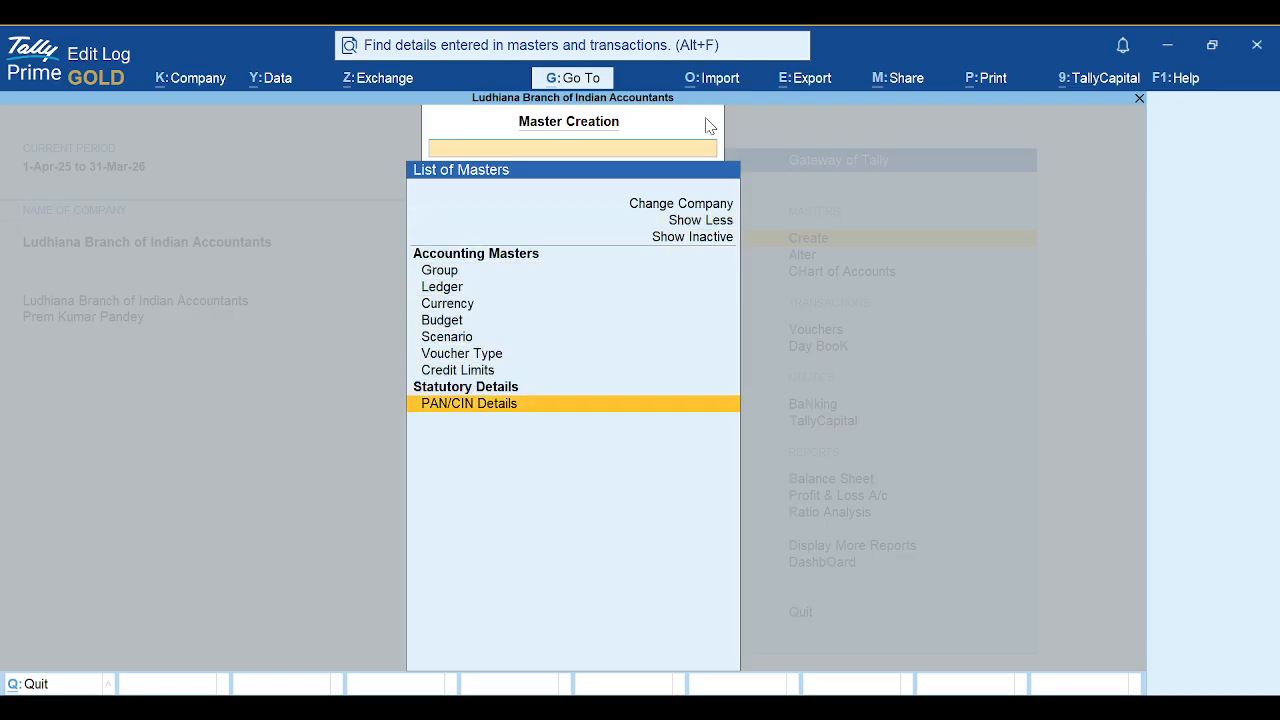
key(Escape)
key(Escape)
key(Escape)
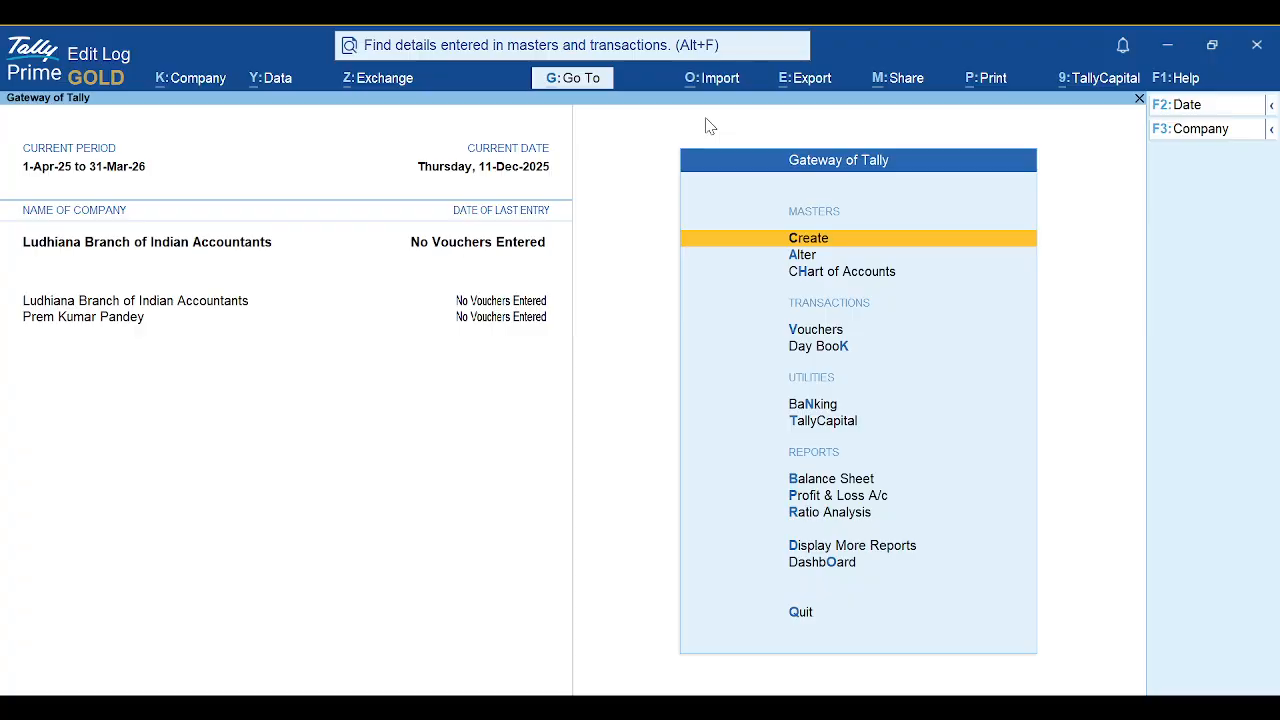
View the list of masters available for alteration and close it
key(Down)
key(Return)
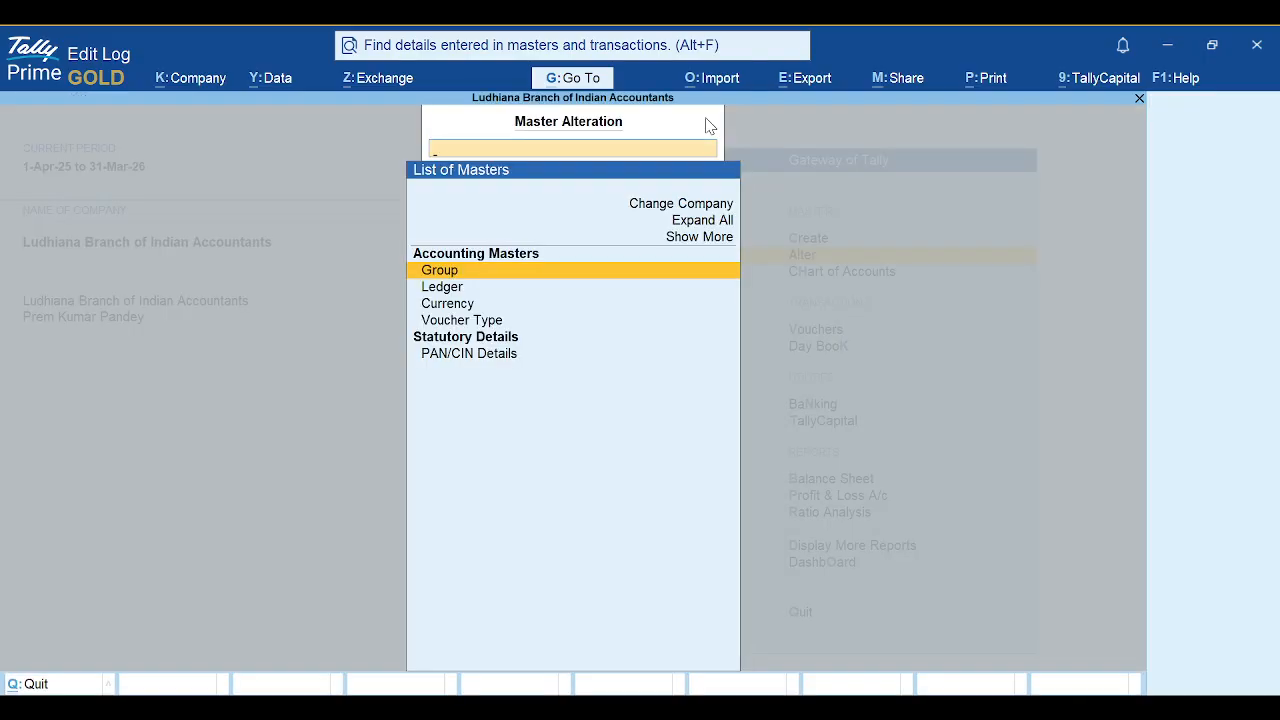
key(Escape)
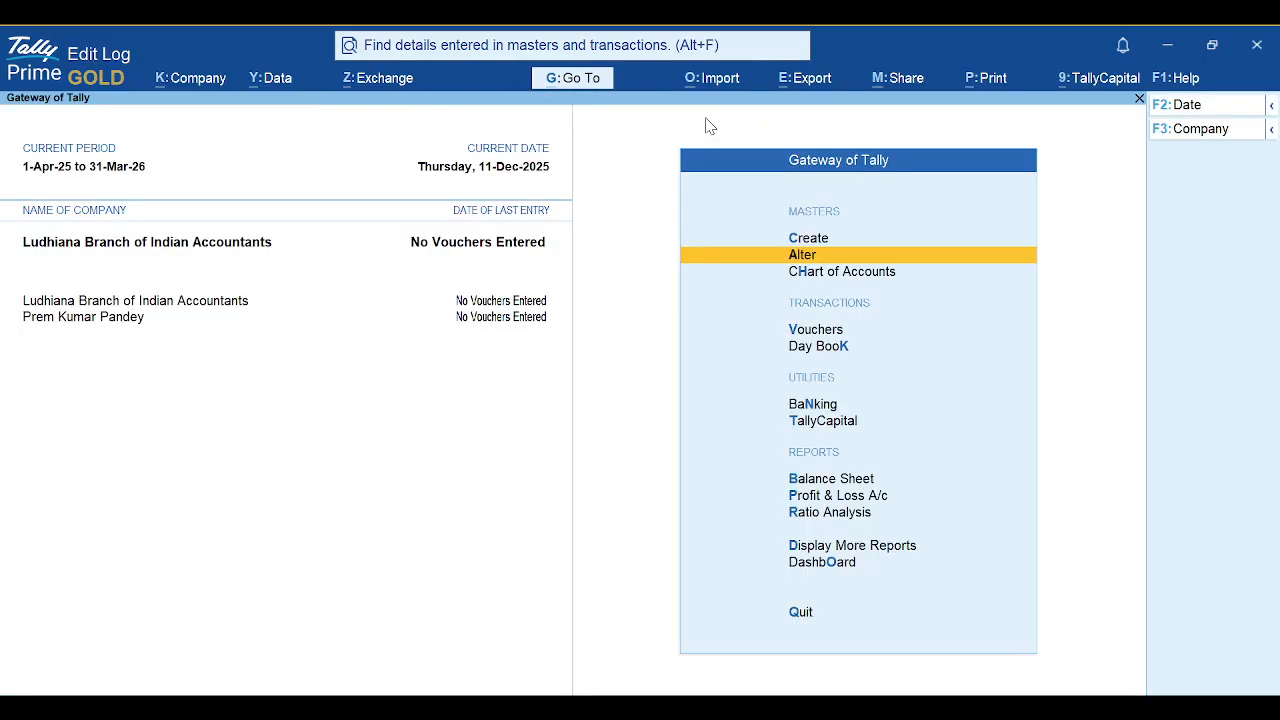
Open the Groups list in the Chart of Accounts, examine the group hierarchy down to Suspense A/c, and close it
key(Down)
key(Return)
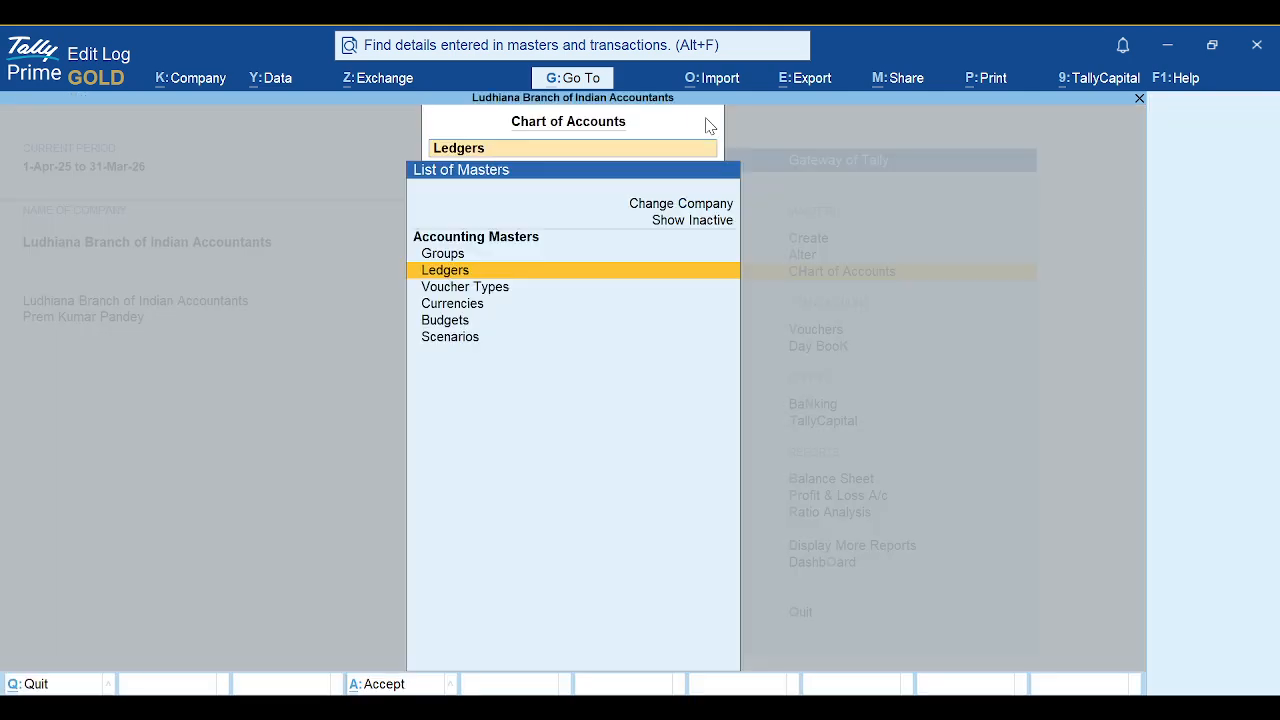
key(Up)
key(Return)
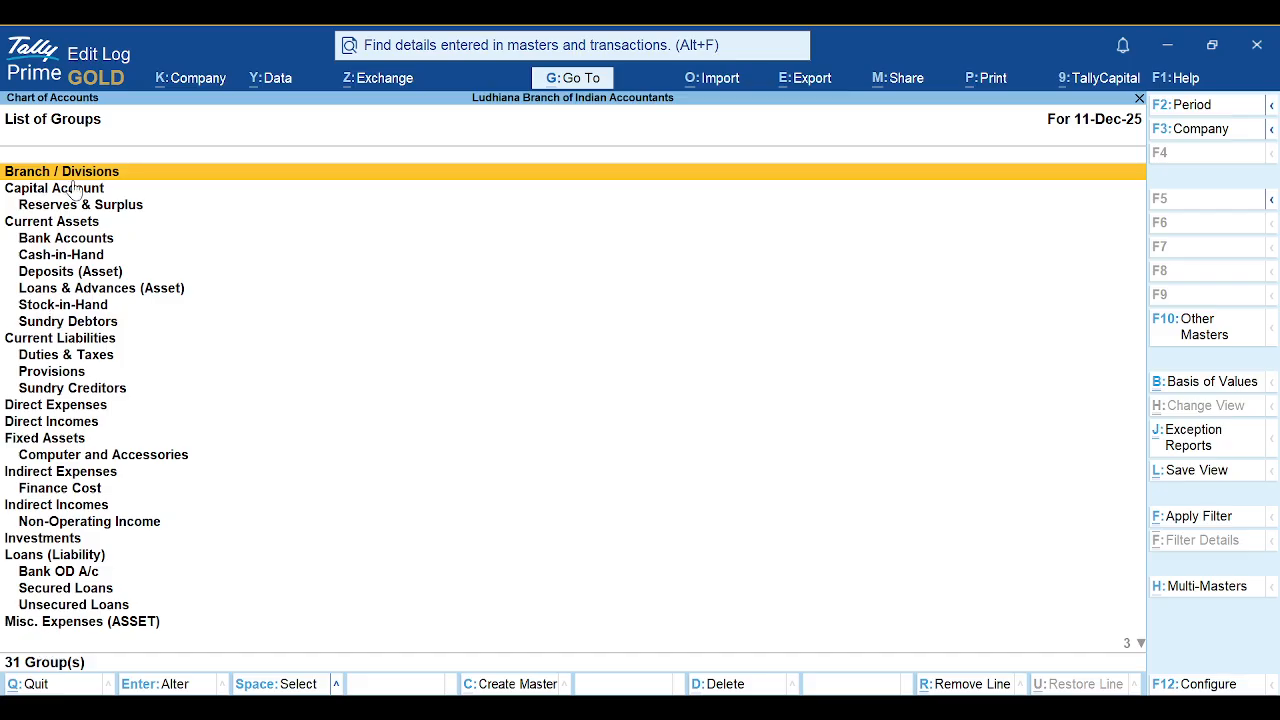
key(Down)
key(Down)
key(Down)
key(Down)
key(Down)
key(Down)
key(Down)
key(Down)
key(Down)
key(Down)
key(Down)
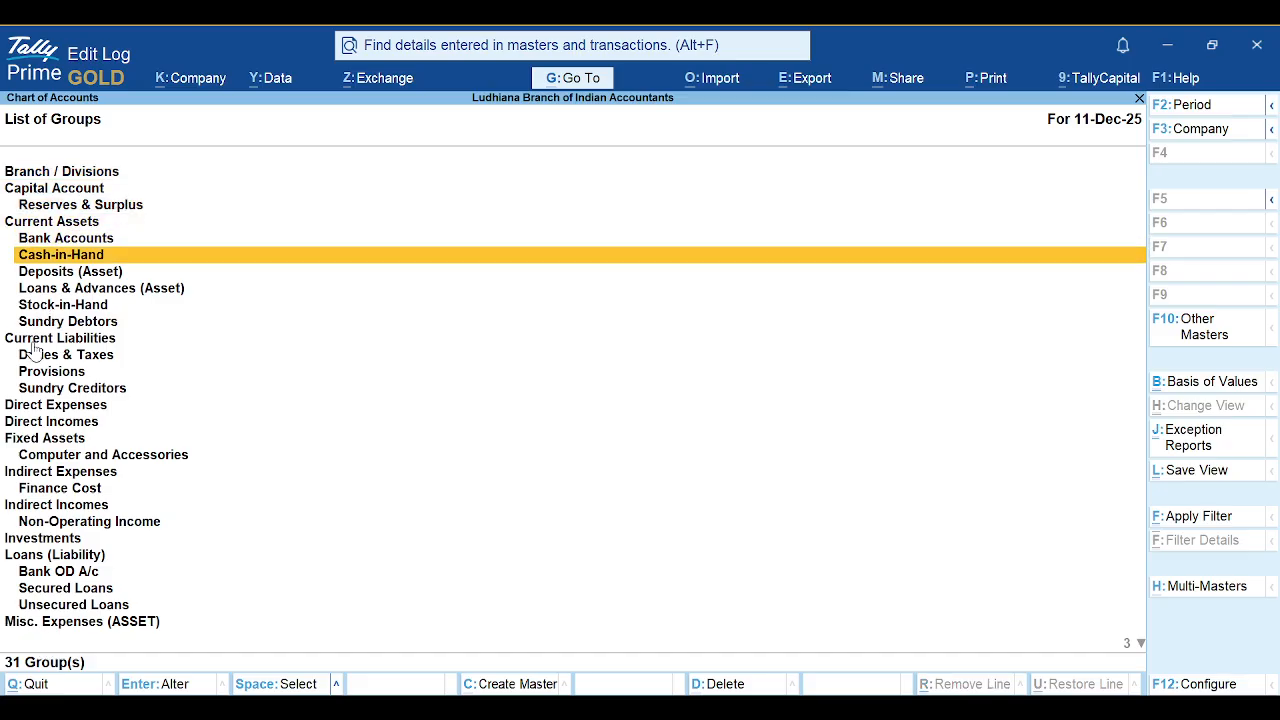
key(Down)
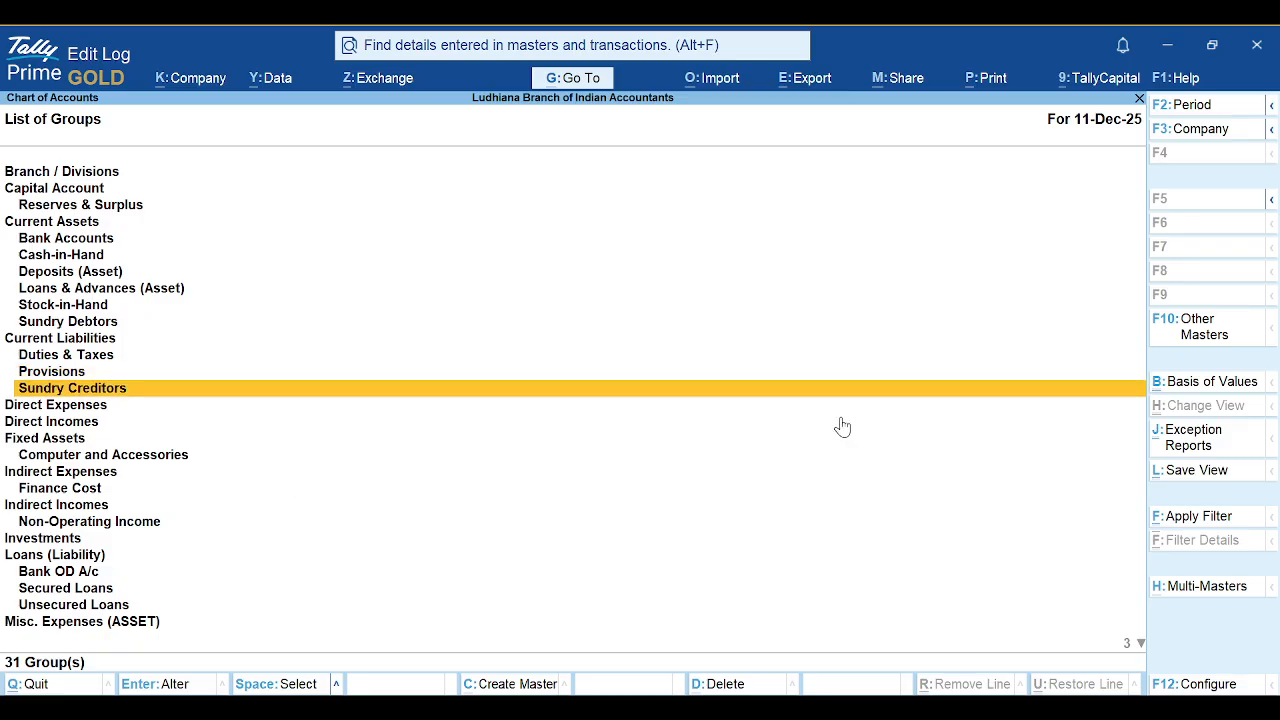
key(Down)
key(Down)
key(Down)
key(Down)
key(Down)
key(Down)
key(Down)
key(Down)
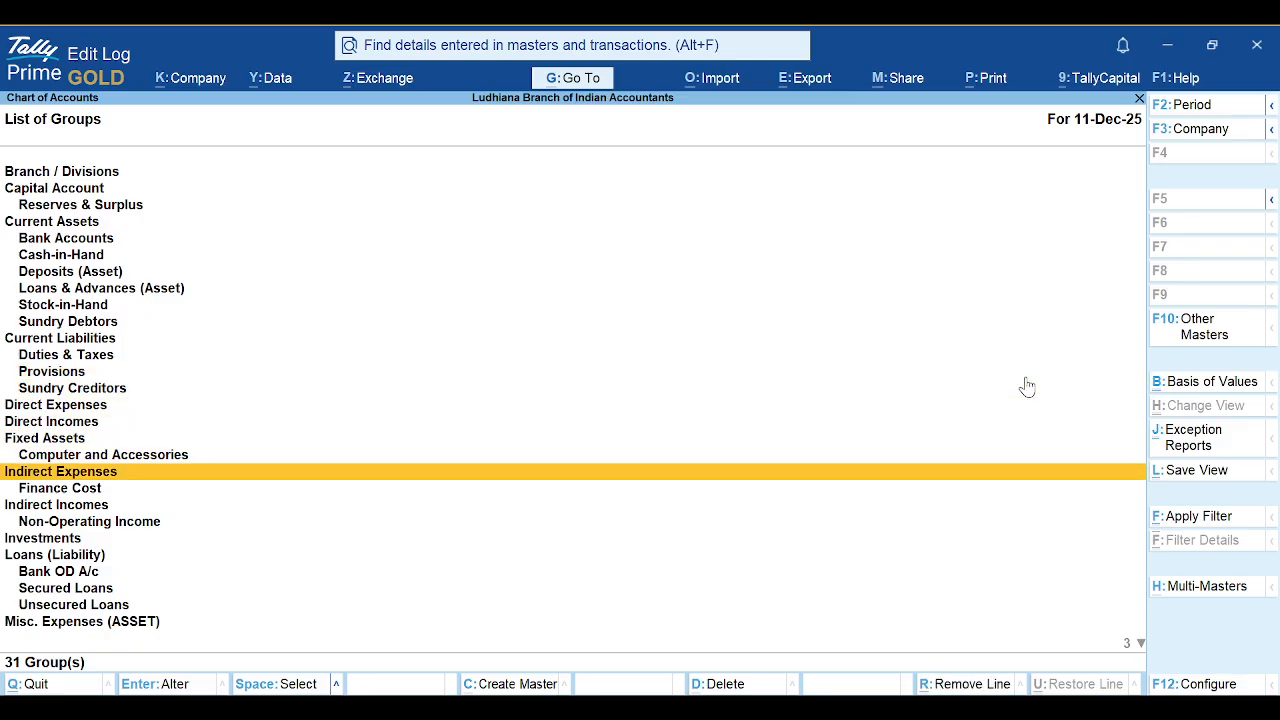
key(Up)
key(Up)
key(Up)
key(Up)
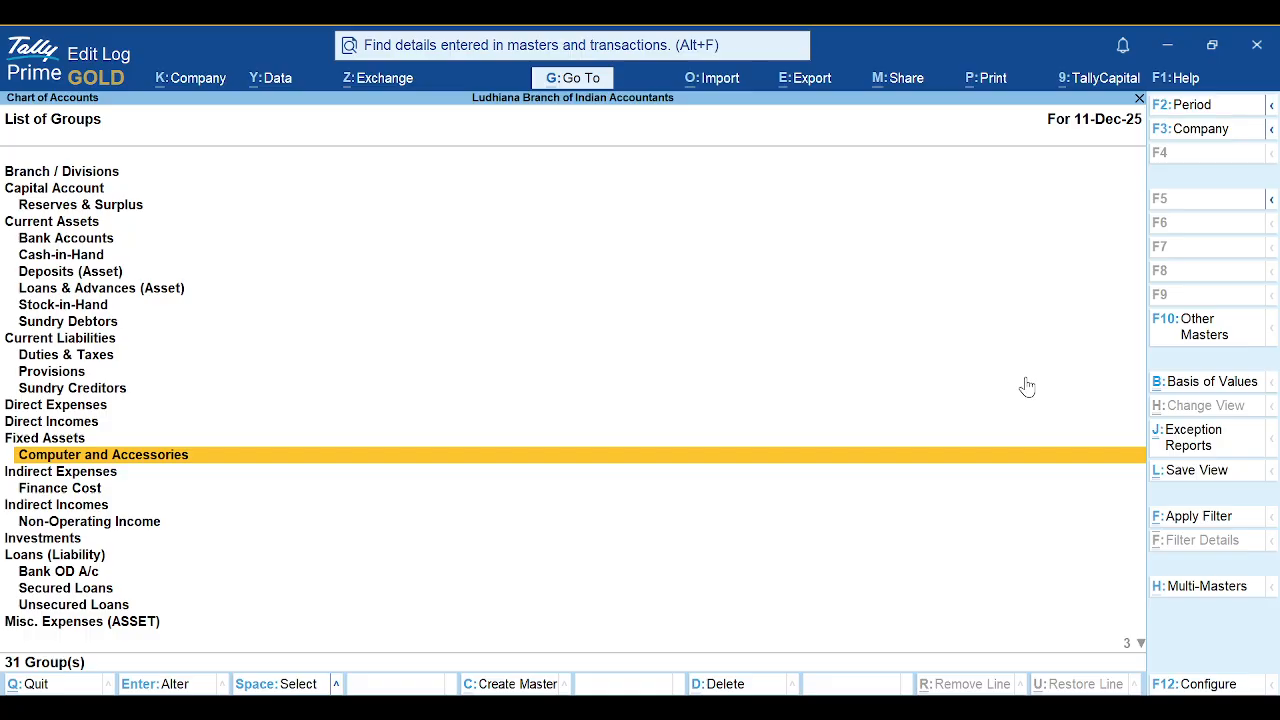
key(Down)
key(Down)
key(Down)
key(Down)
key(Down)
key(Down)
key(Down)
key(Down)
key(Down)
key(Down)
key(Down)
key(Down)
key(Down)
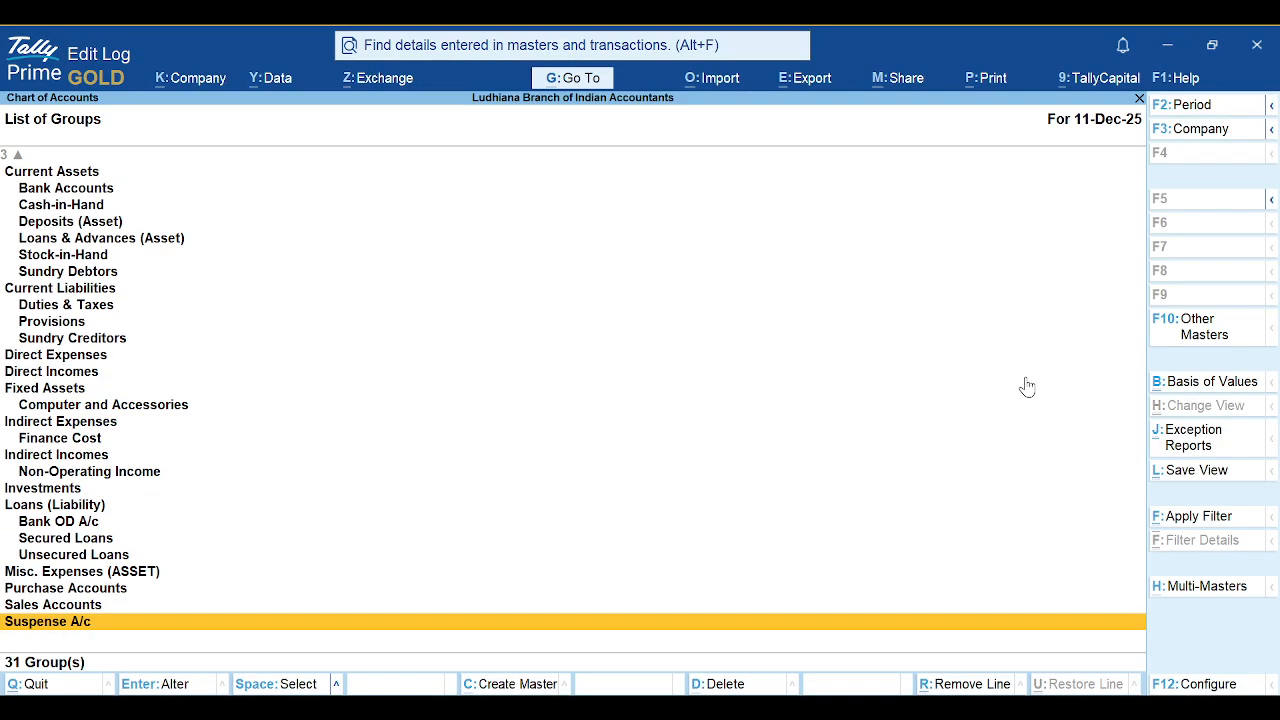
key(Escape)
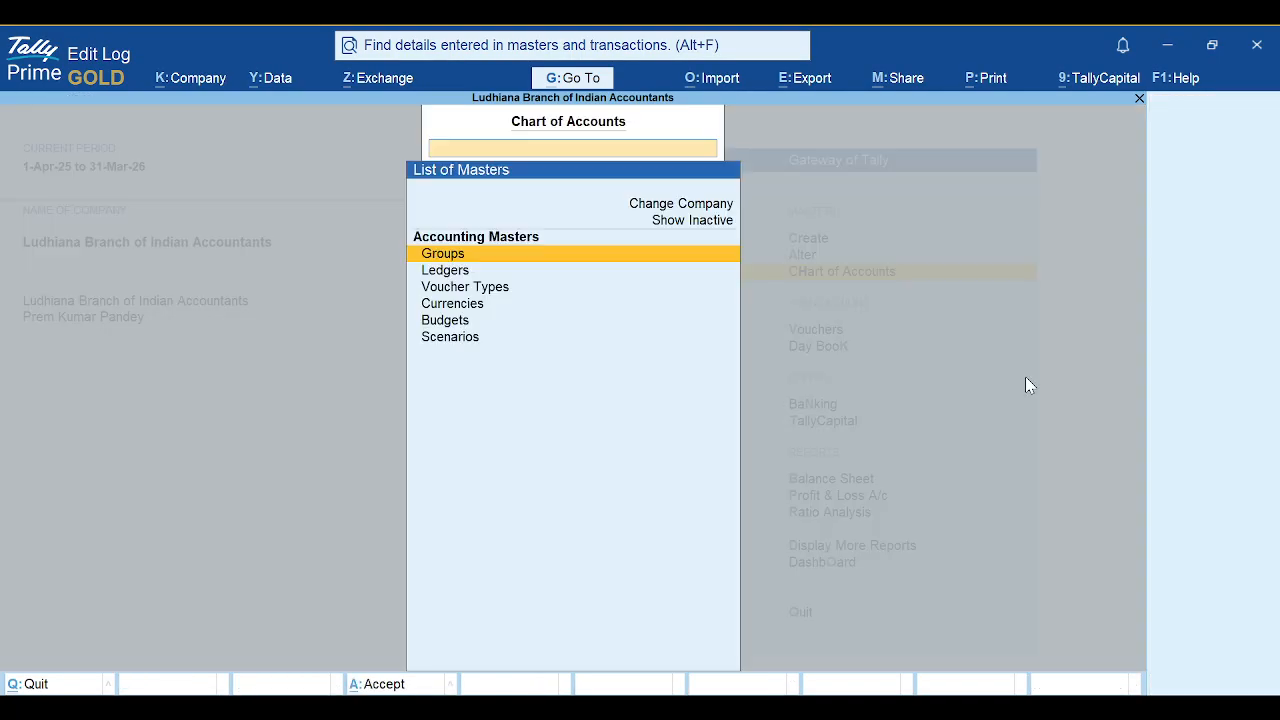
Open the Ledgers list in the Chart of Accounts, switch it to ledger view and go through the ledgers
key(Down)
key(Return)
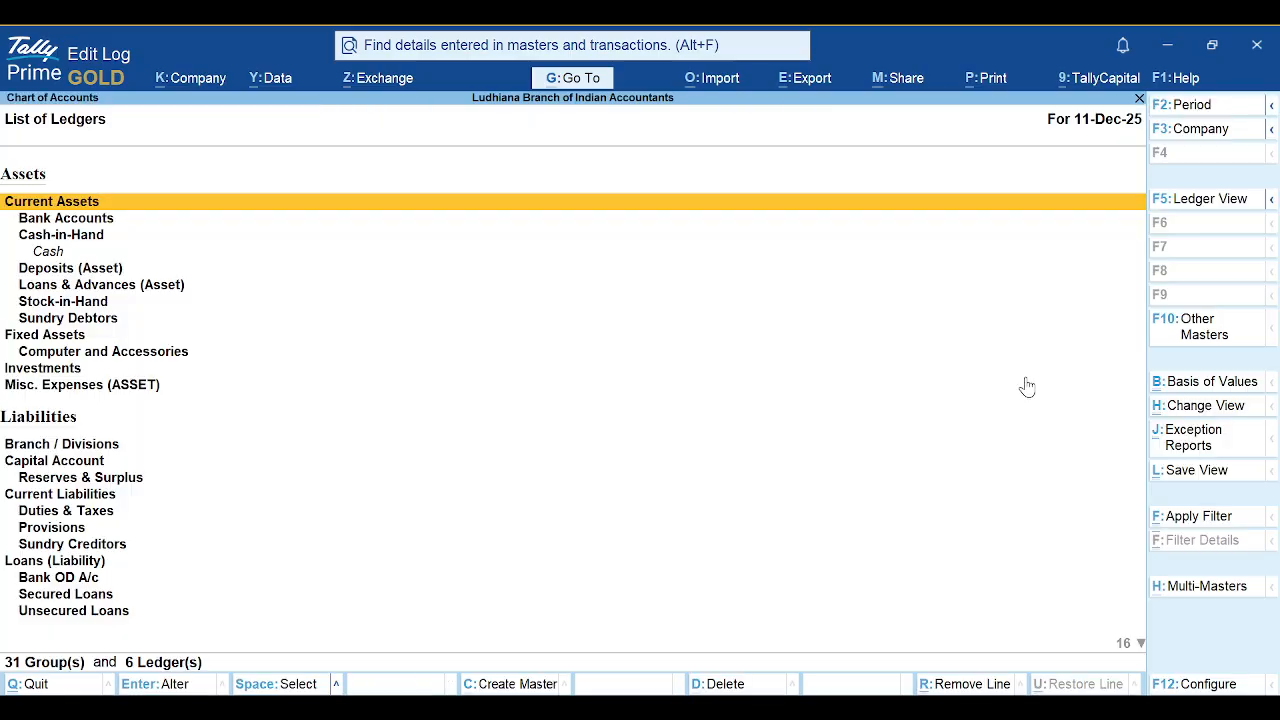
click(1212, 200)
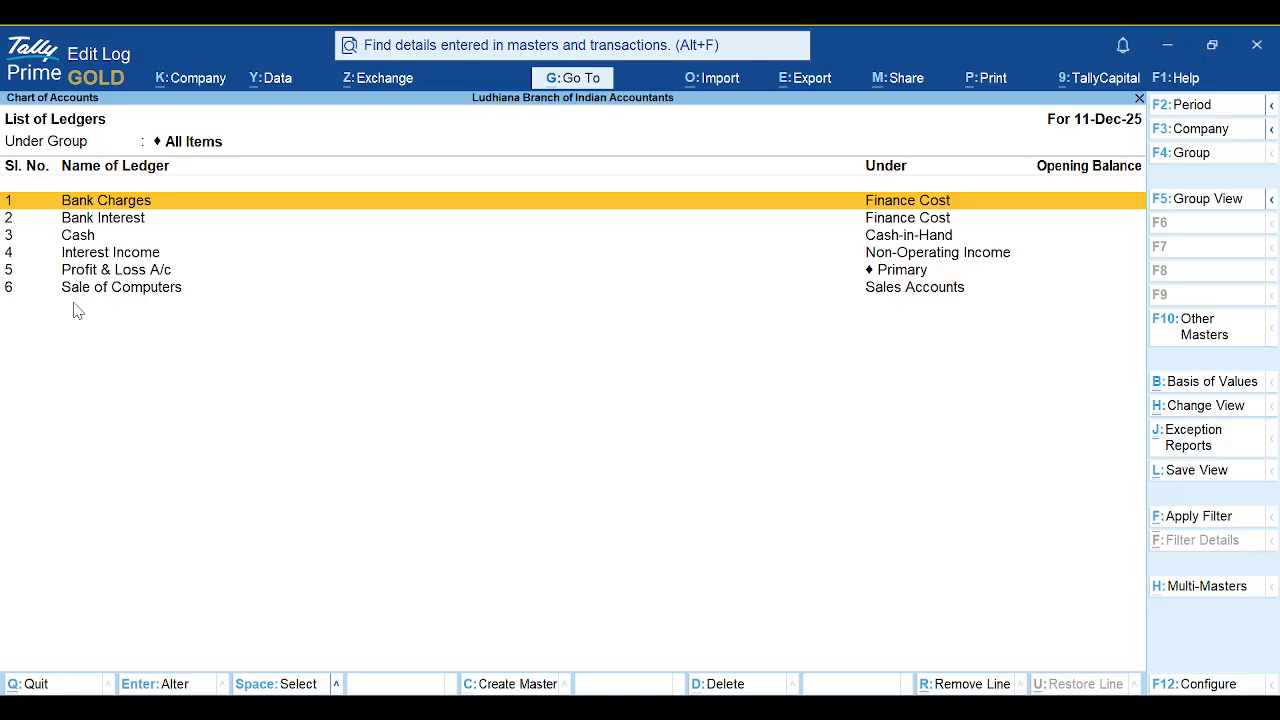
key(Down)
key(Down)
key(Down)
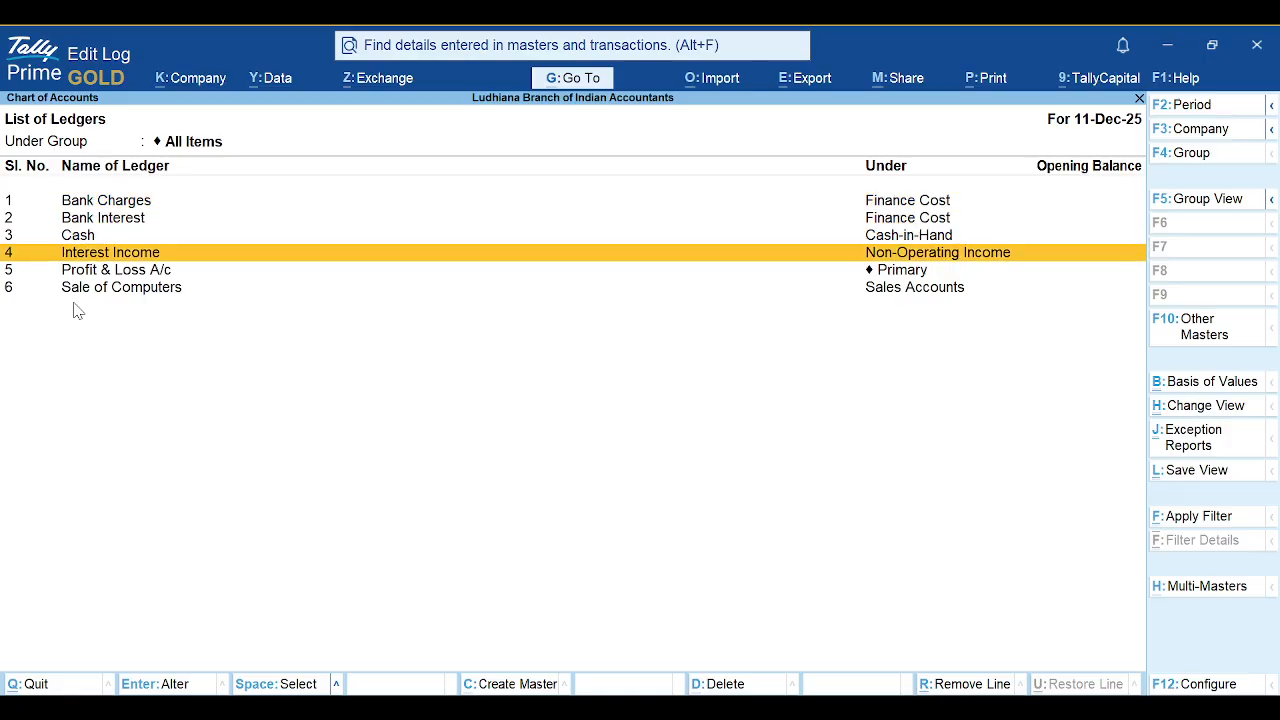
key(Down)
key(Down)
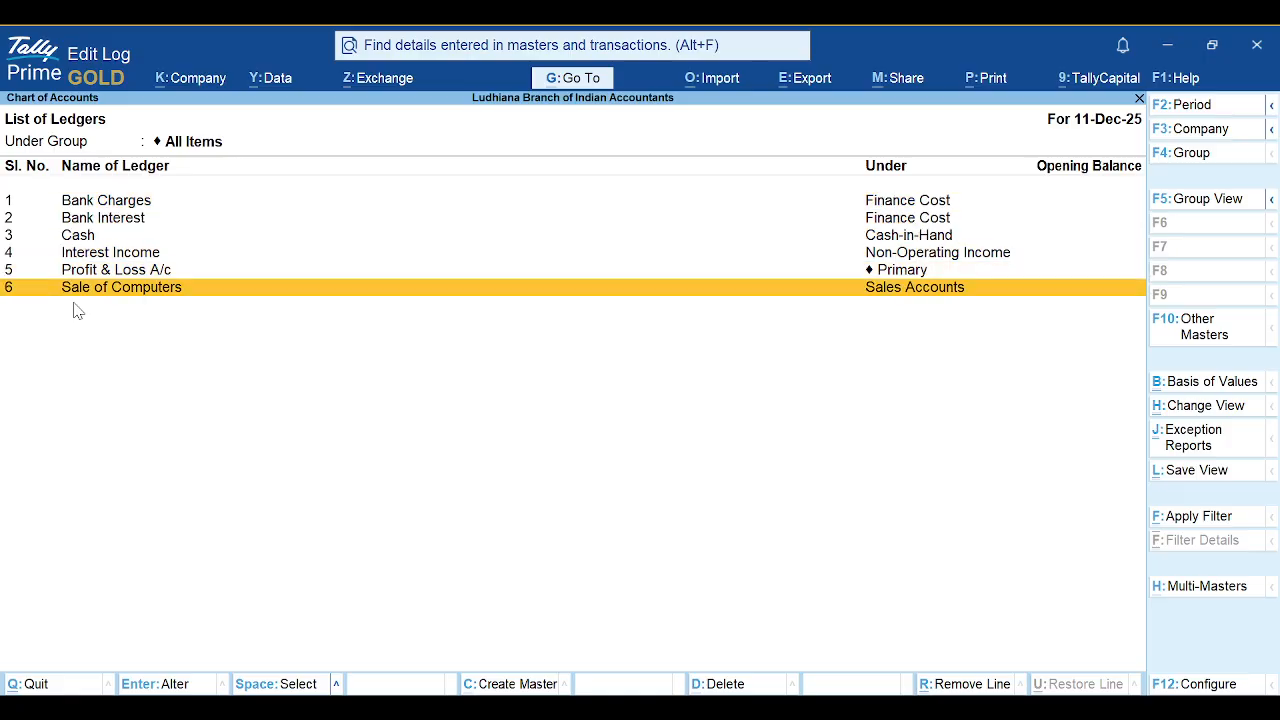
Go back up through the ledgers list to Interest Income and close the list
key(Up)
key(Up)
key(Up)
key(Up)
key(Up)
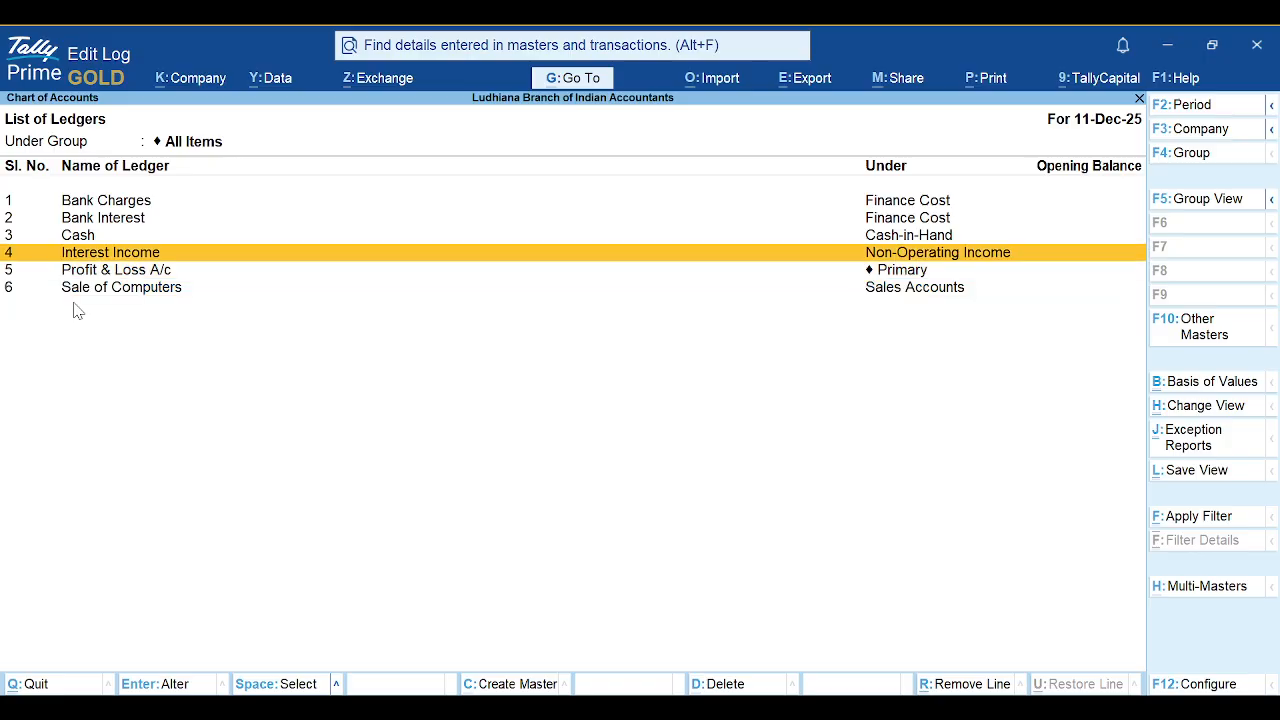
key(Escape)
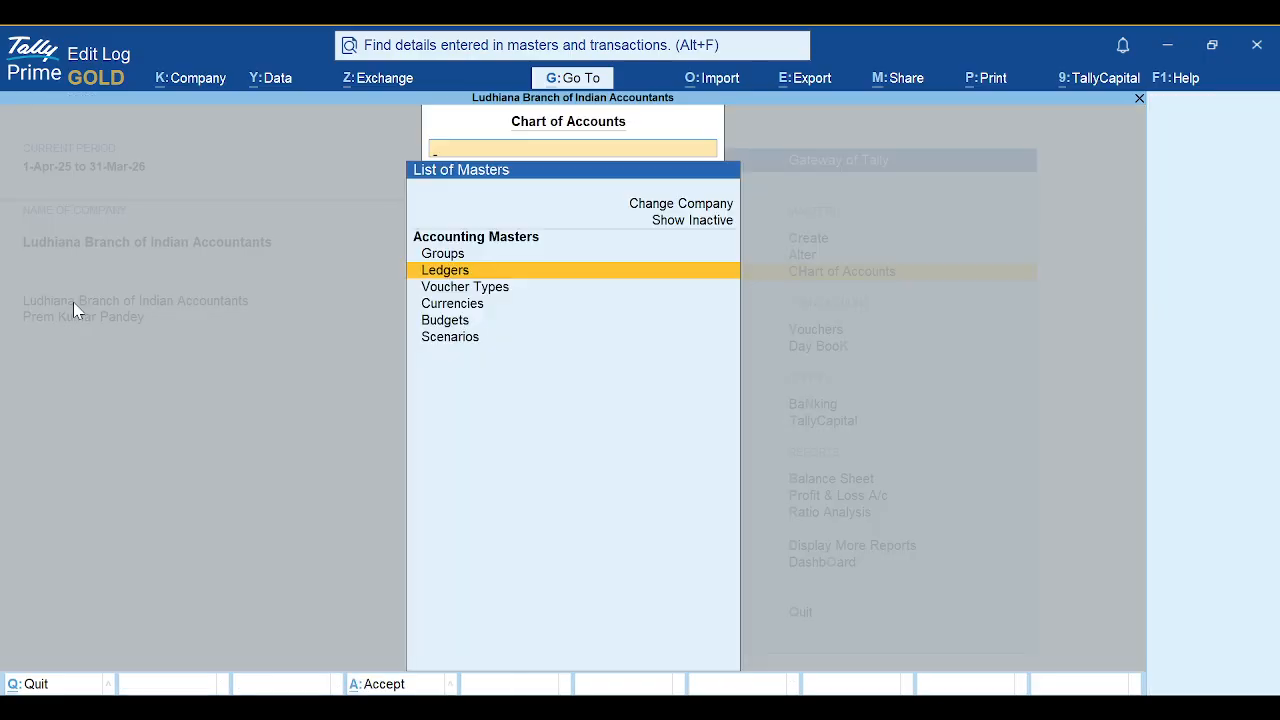
Open the Voucher Types list in the Chart of Accounts and go through it down to Stock Journal
key(Down)
key(Return)
key(Down)
key(Down)
key(Down)
key(Down)
key(Down)
key(Down)
key(Down)
key(Down)
key(Down)
key(Down)
key(Down)
key(Down)
key(Down)
key(Down)
key(Down)
key(Down)
key(Down)
key(Down)
key(Down)
key(Down)
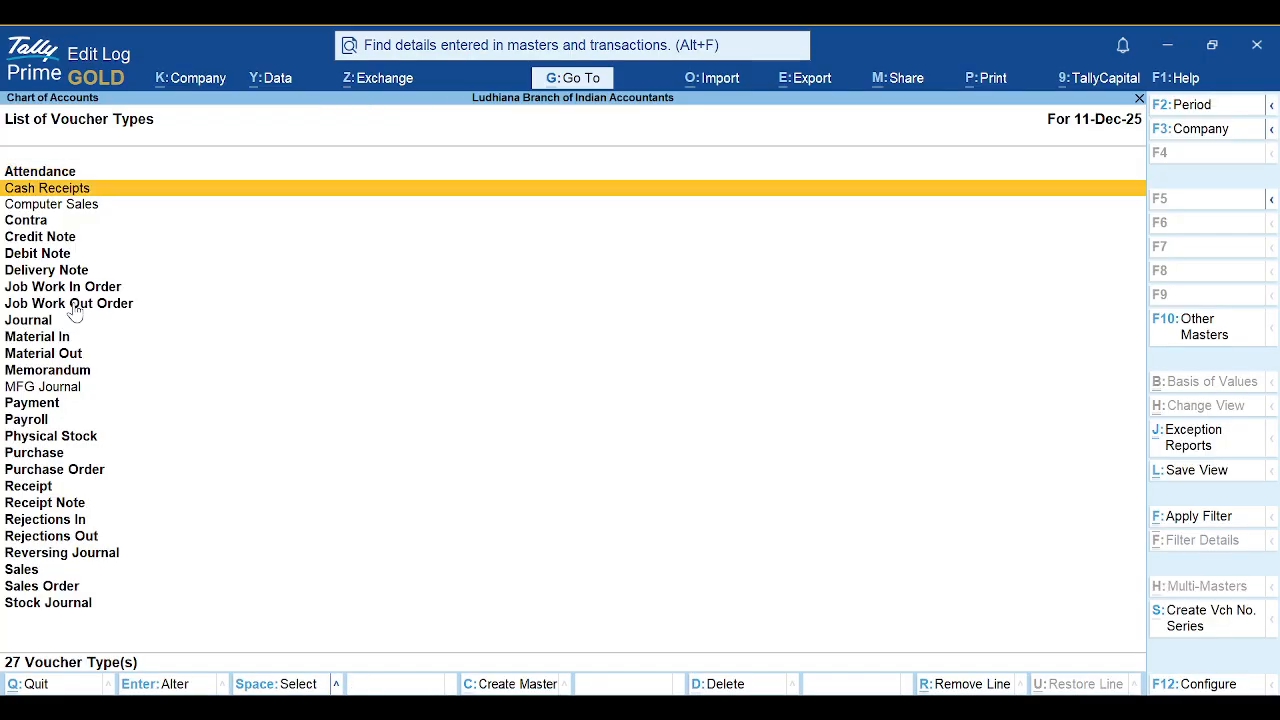
key(Down)
key(Down)
key(Down)
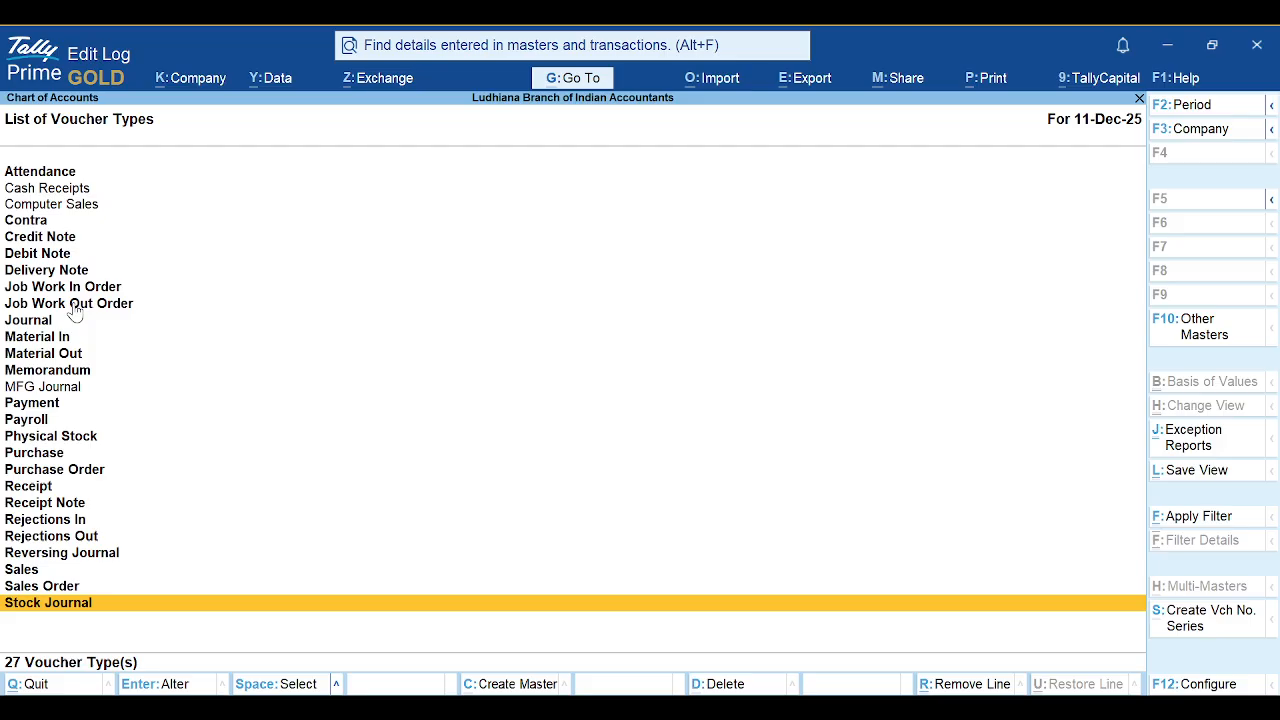
Point out the Cash Receipts, Computer Sales and MFG Journal voucher types, and close the list
click(62, 192)
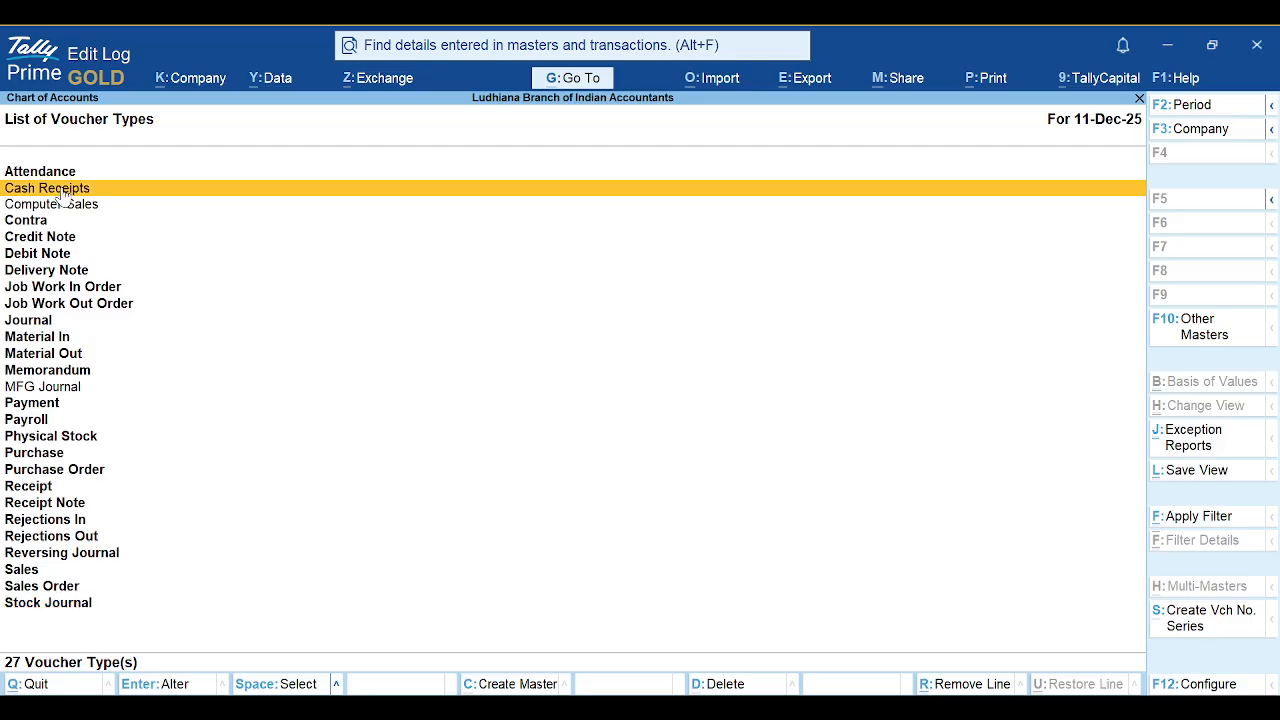
click(62, 202)
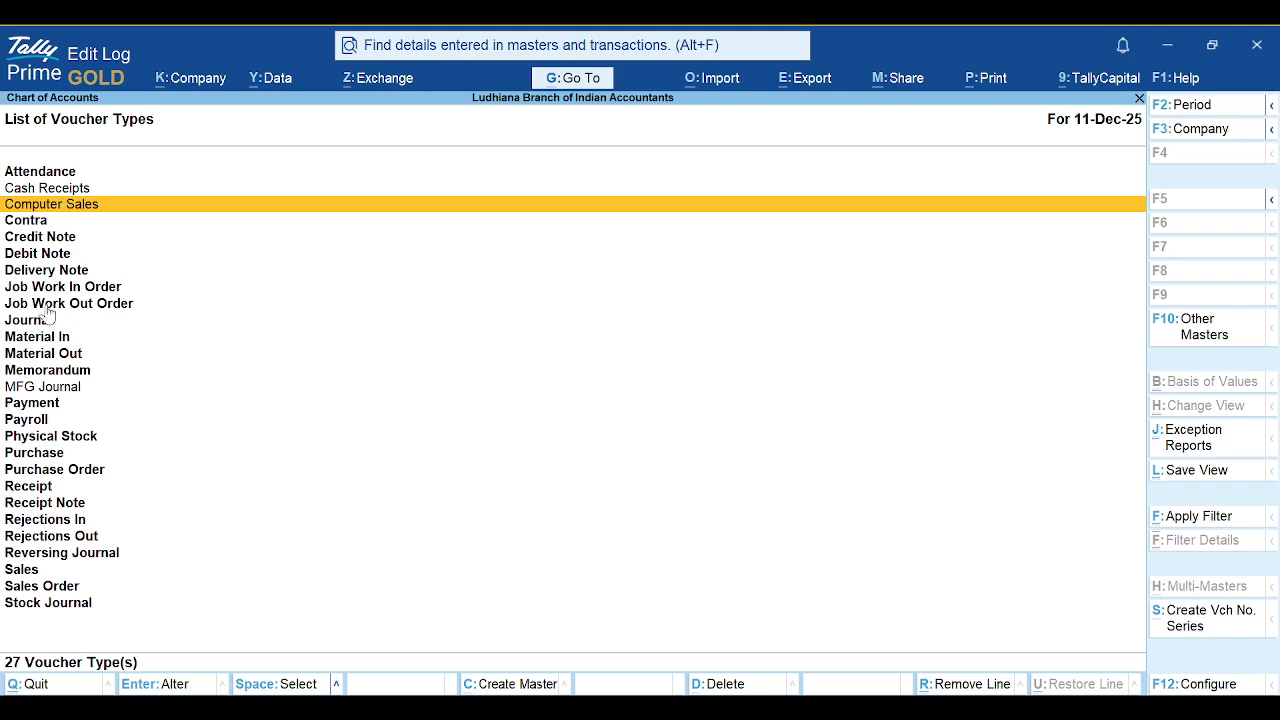
click(42, 390)
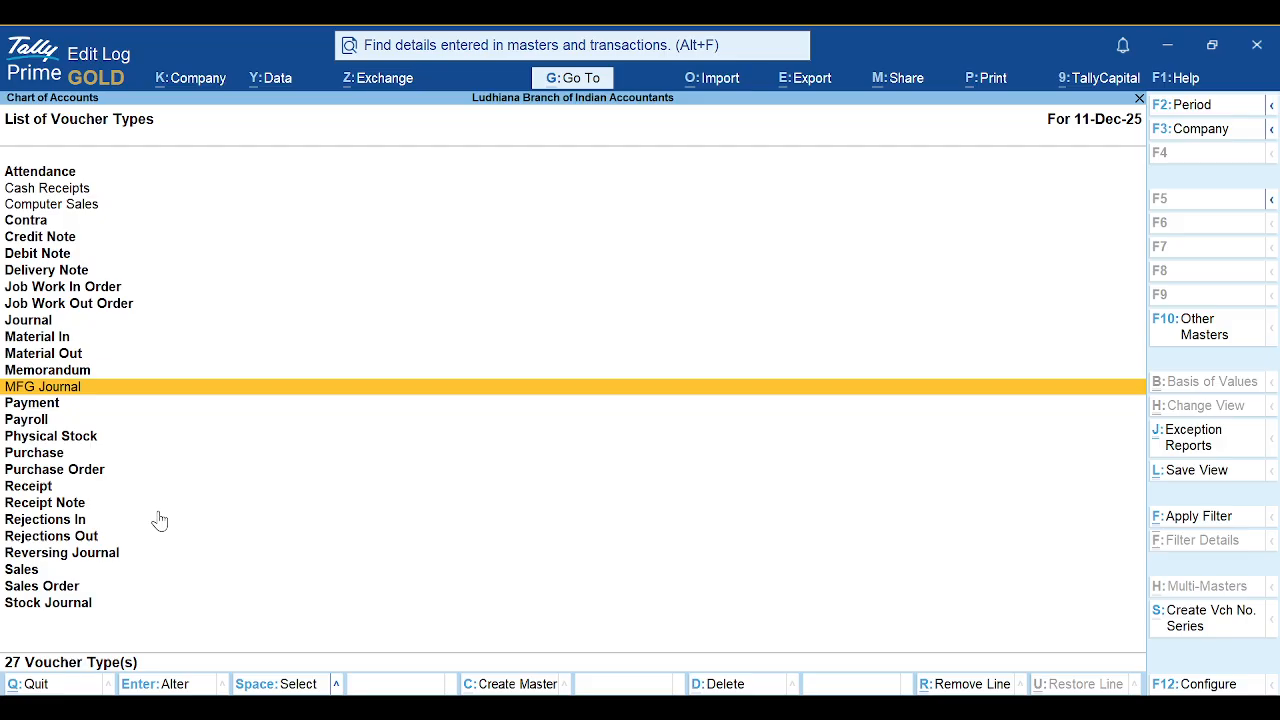
key(Escape)
Open the $ currency from the Currencies list for alteration and set its formal name to INR
key(Down)
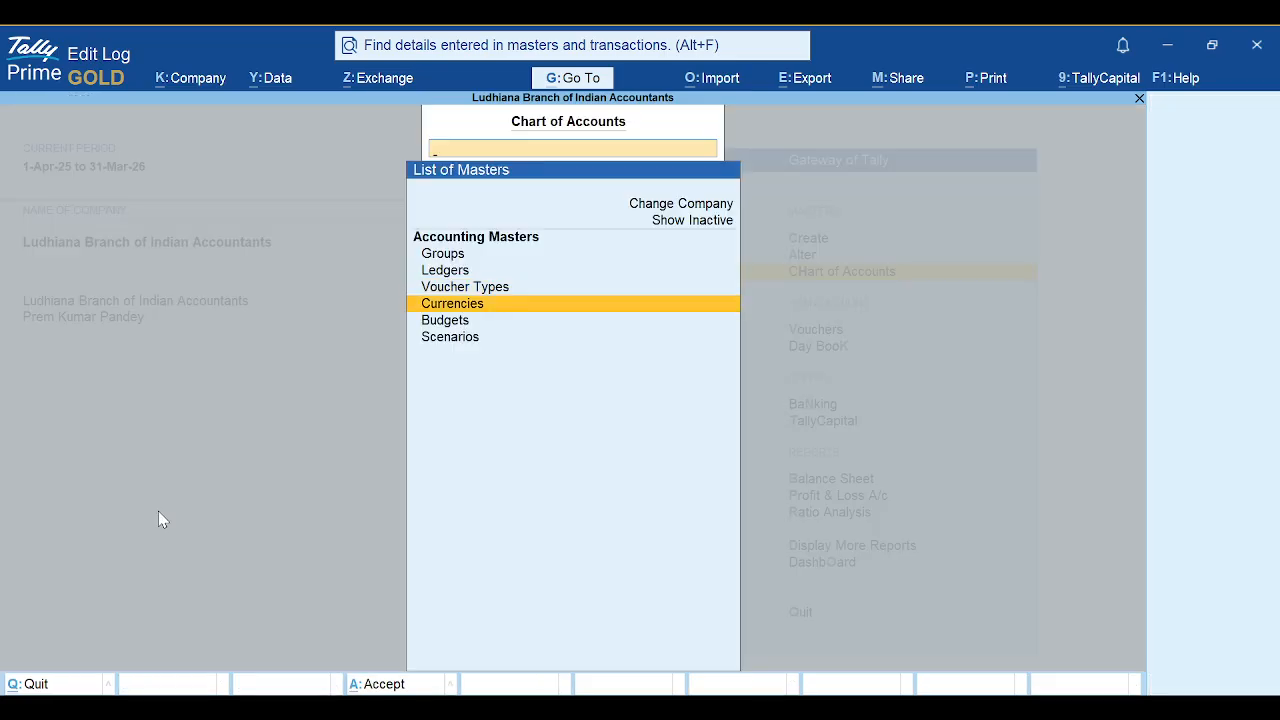
key(Return)
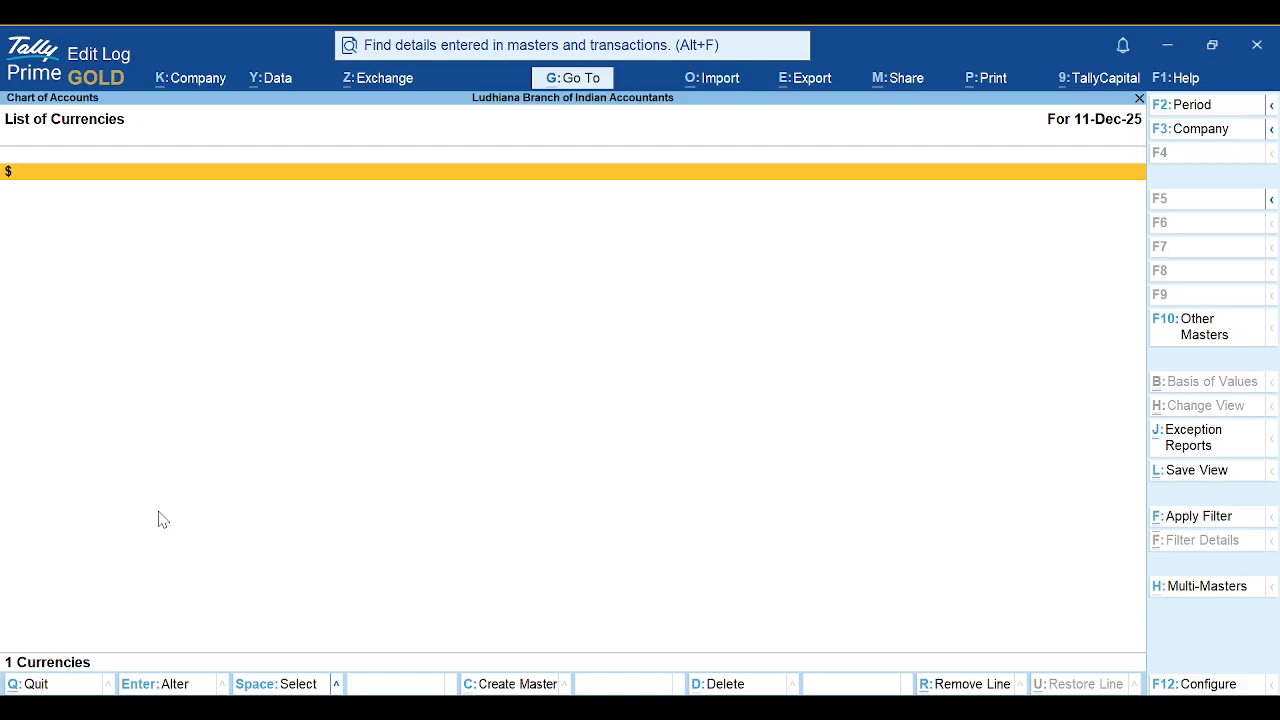
key(ctrl)
key(ctrl+Return)
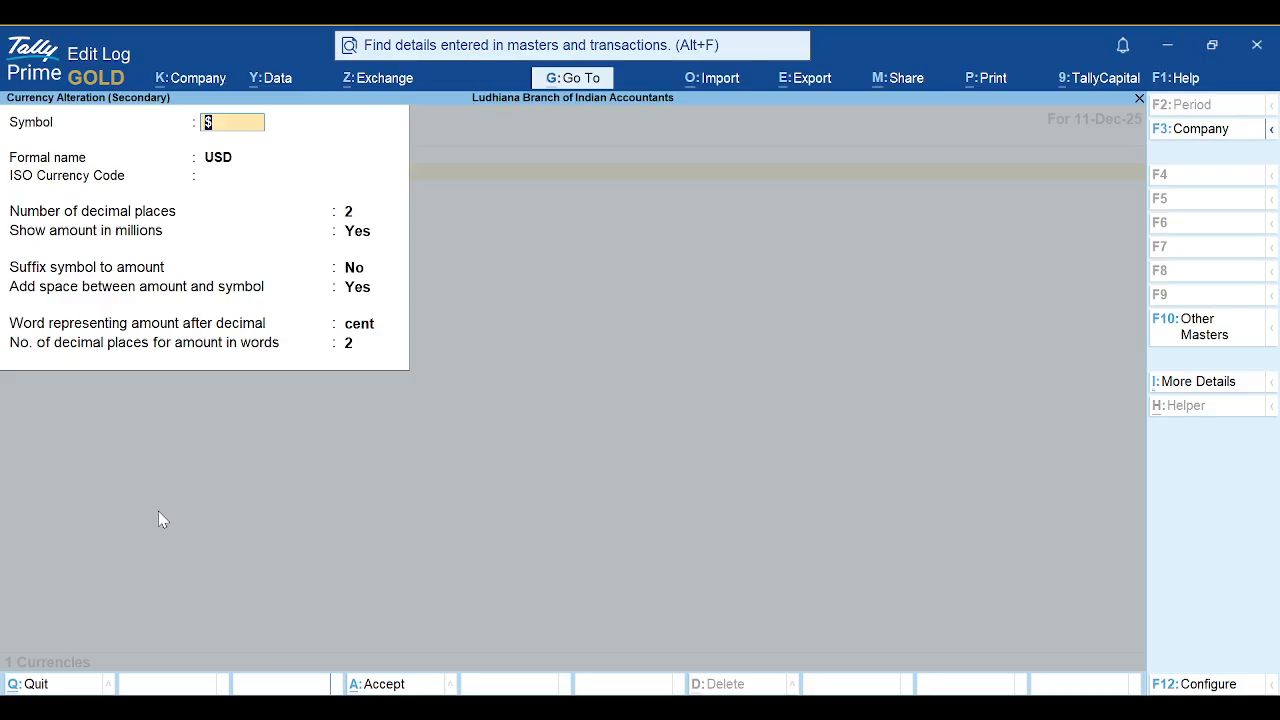
key(Return)
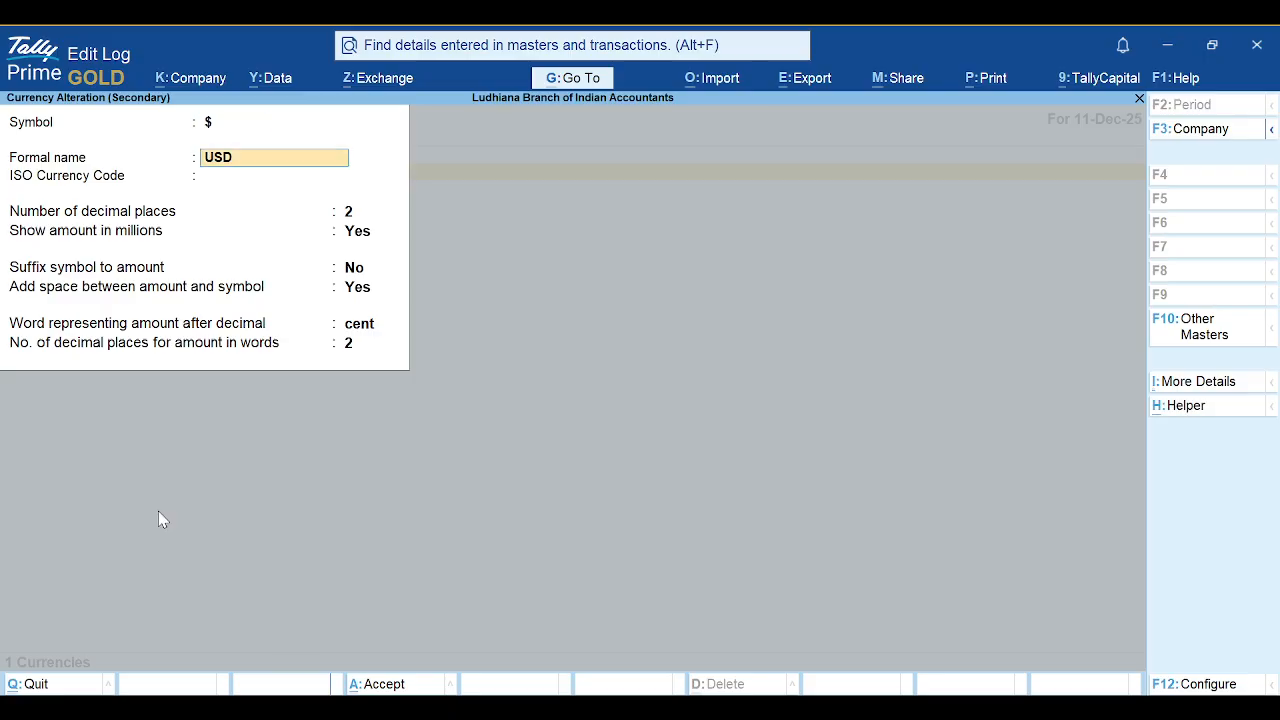
text(Inr)
key(BackSpace)
key(BackSpace)
text(NR)
key(Return)
Set the currency's word representing amount after decimal to paise
key(Return)
key(Return)
key(Return)
key(Return)
key(Return)
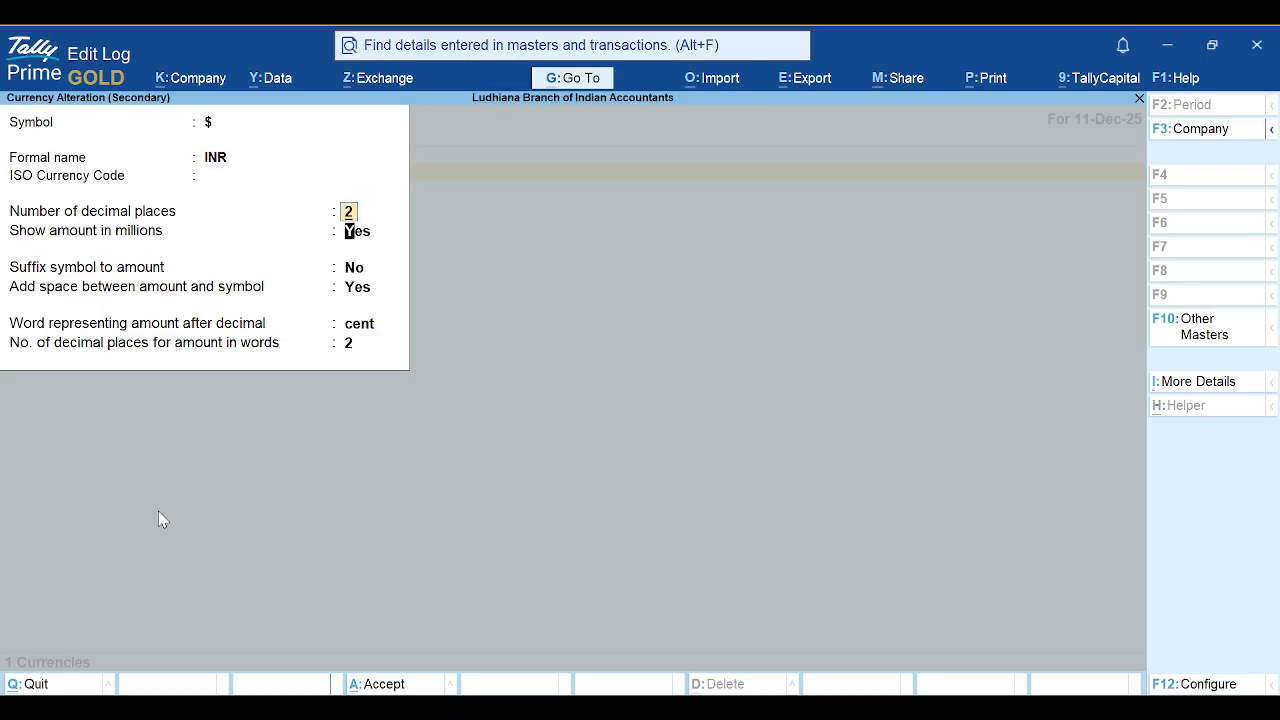
text(paise)
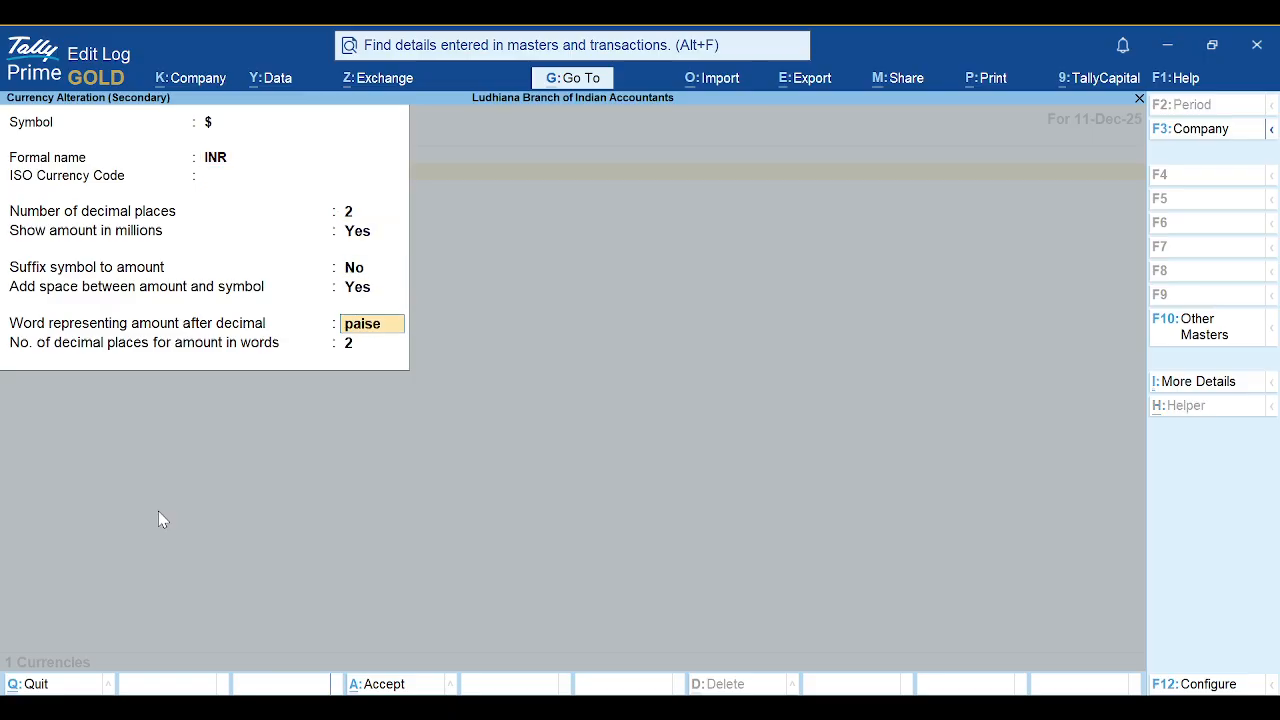
key(Return)
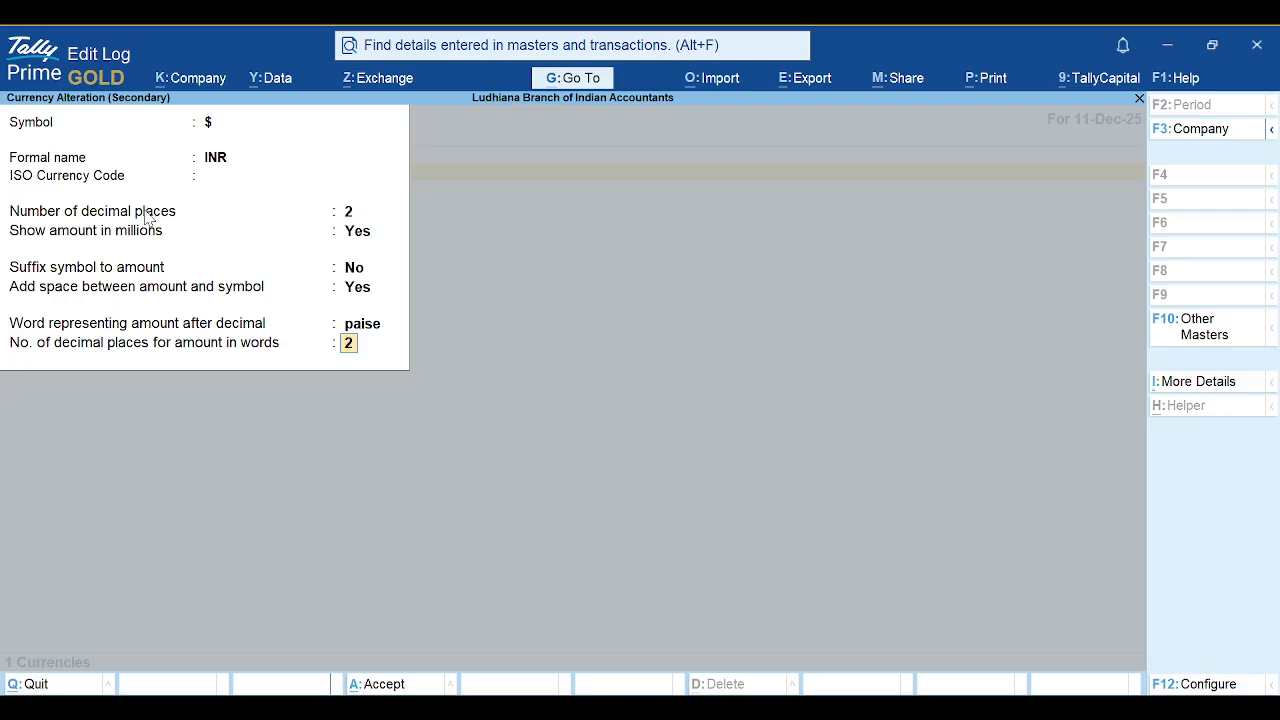
Select the currency's symbol for replacement, leave TallyPrime and launch the ChatGPT app
click(207, 124)
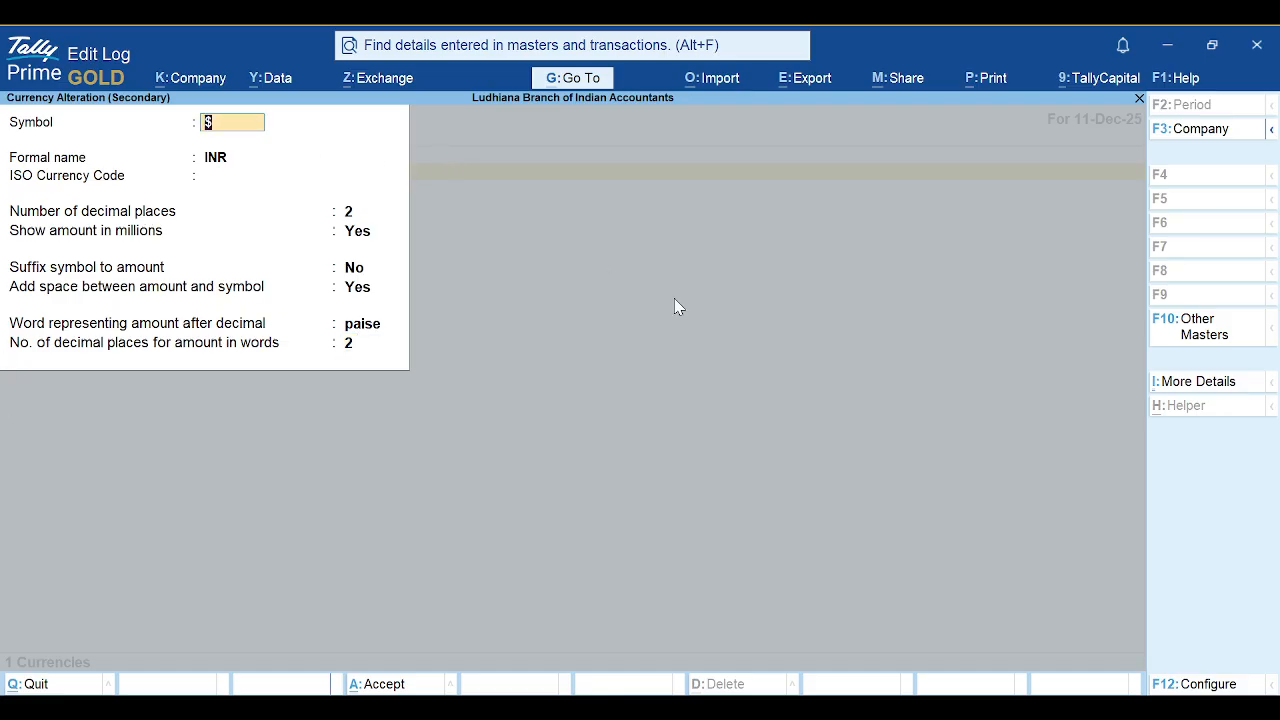
key(alt+Tab)
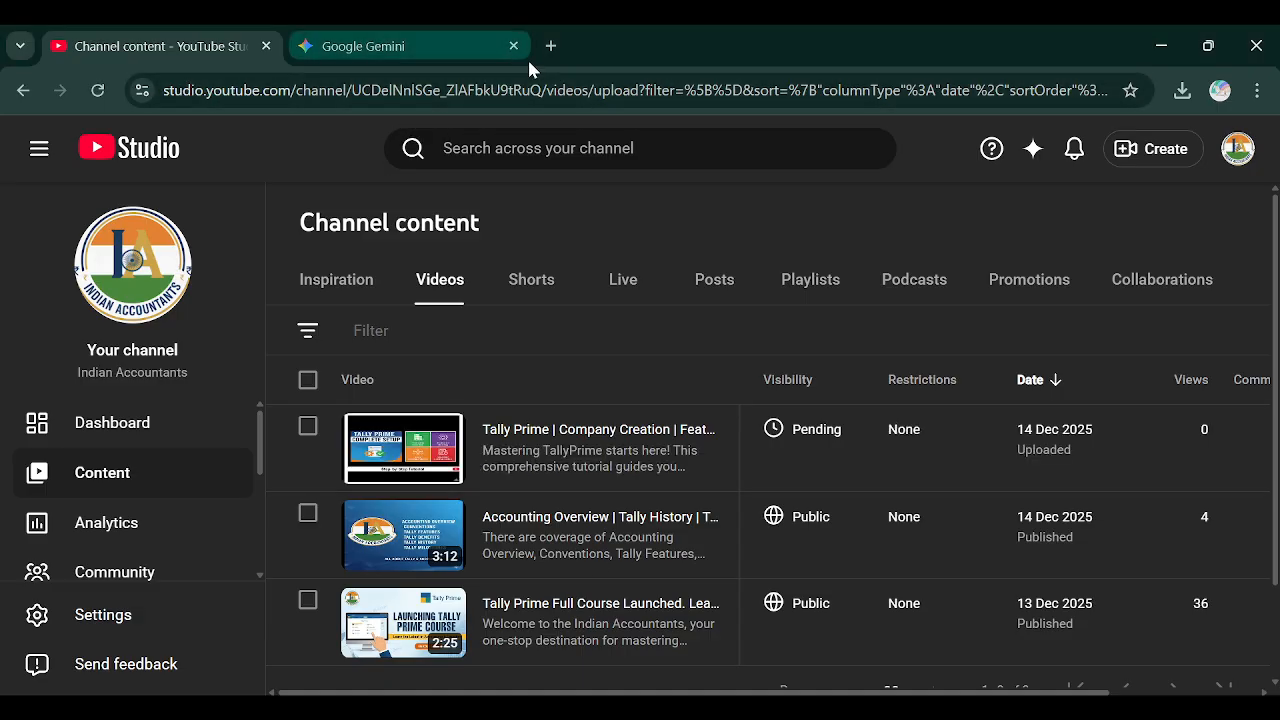
click(551, 46)
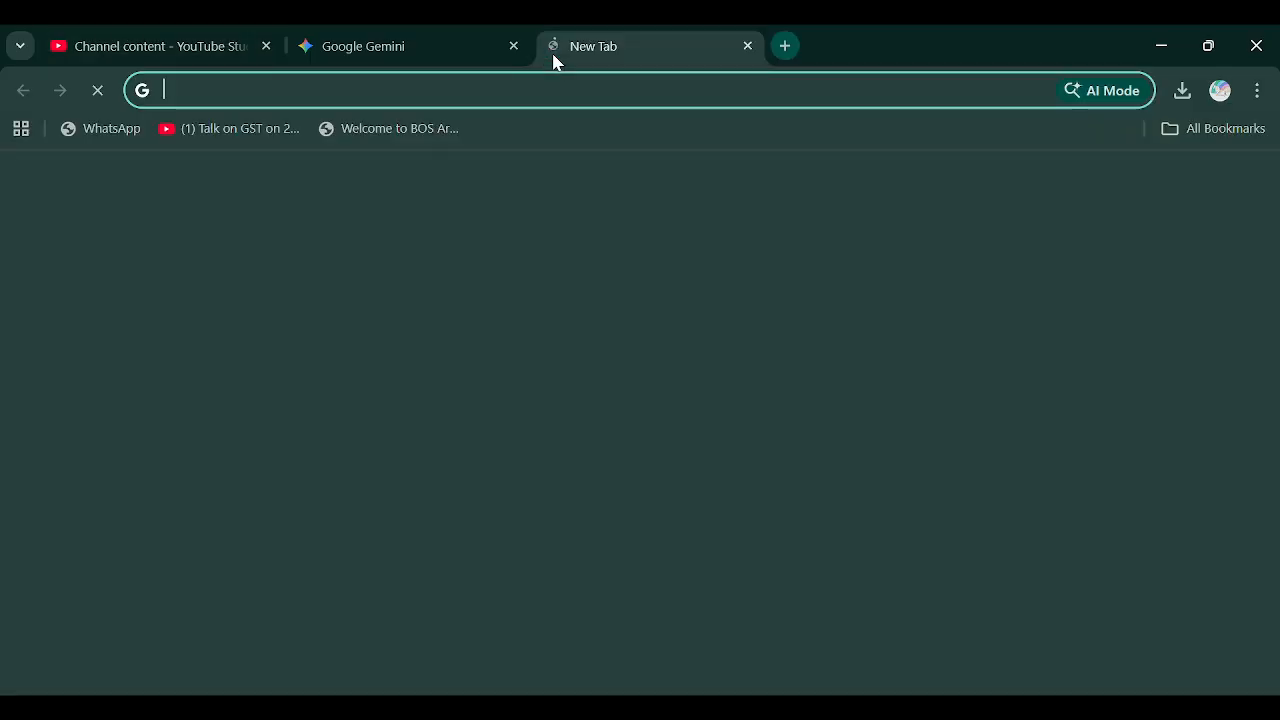
key(super)
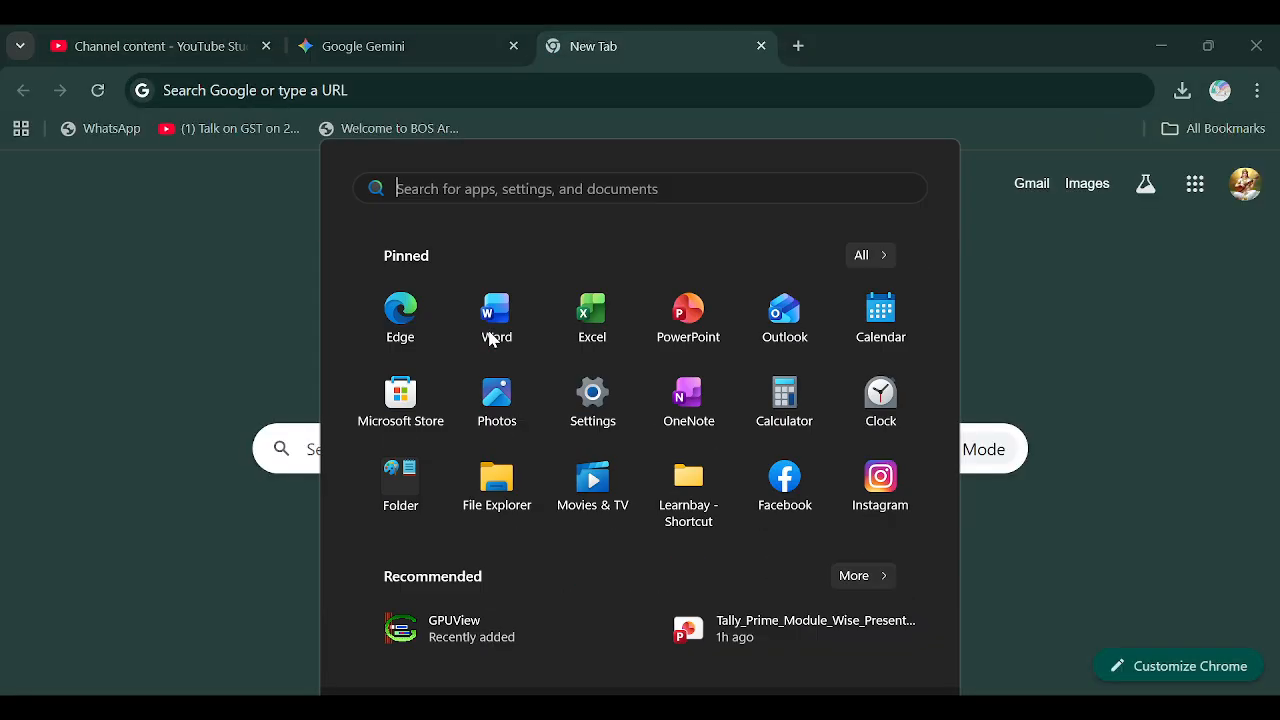
text(chat)
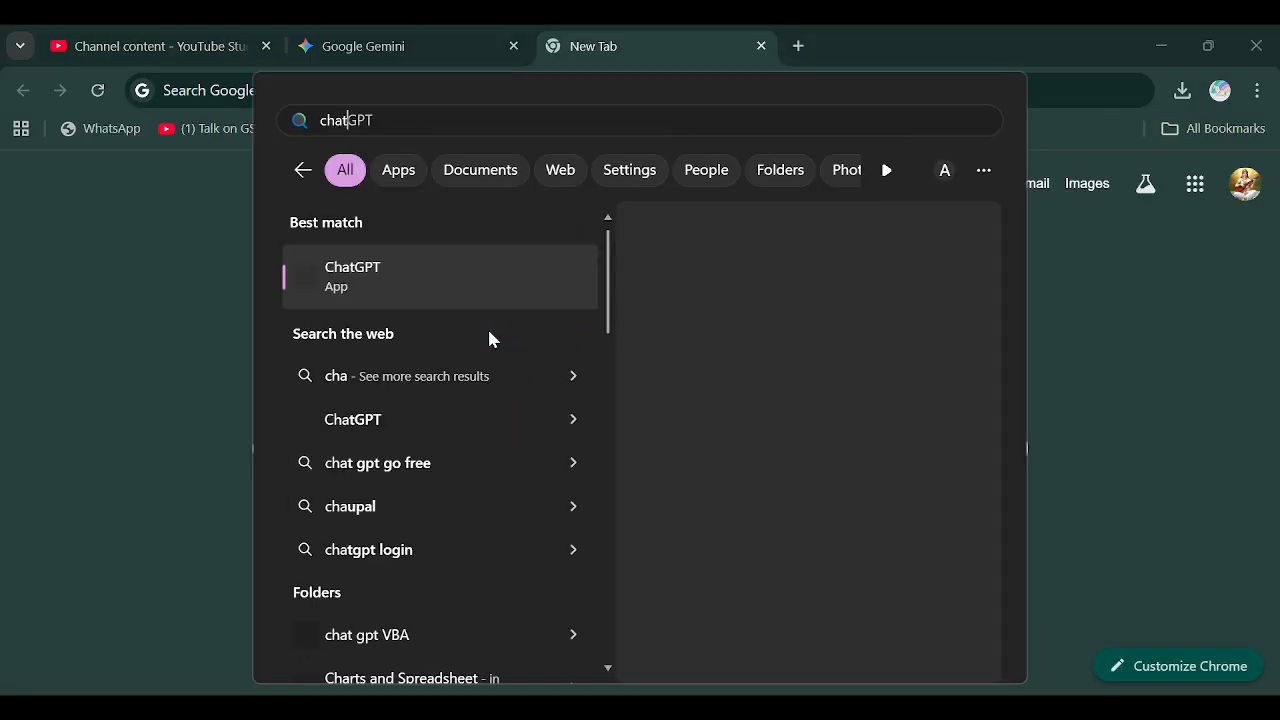
key(Return)
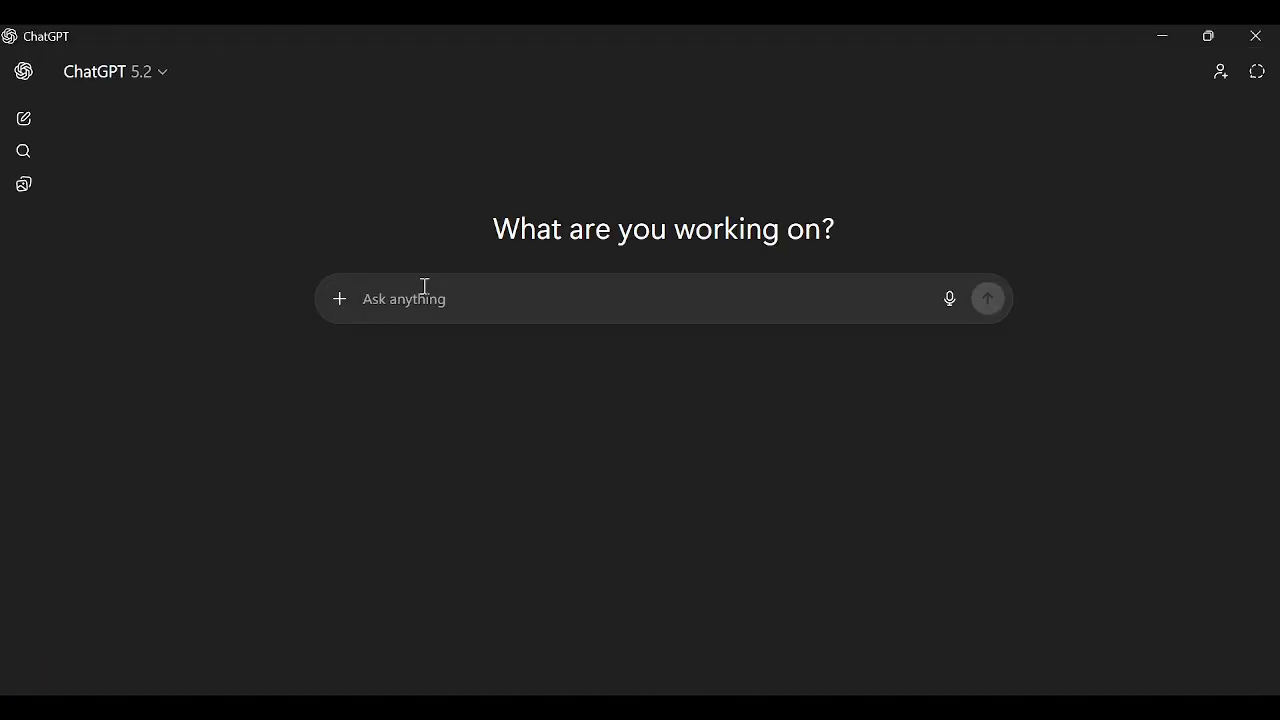
Ask ChatGPT for "rupee symbol" and copy the ₹ character from the answer
text(rupee)
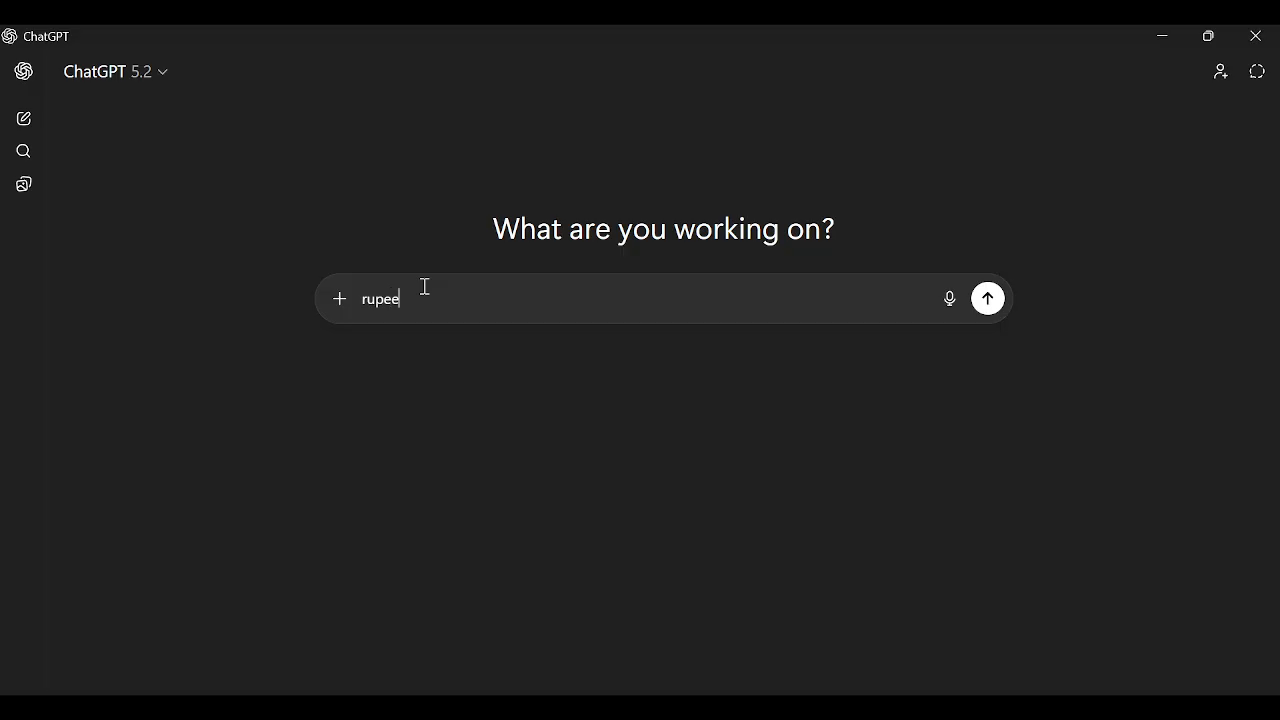
text( su)
text(mbol)
key(Return)
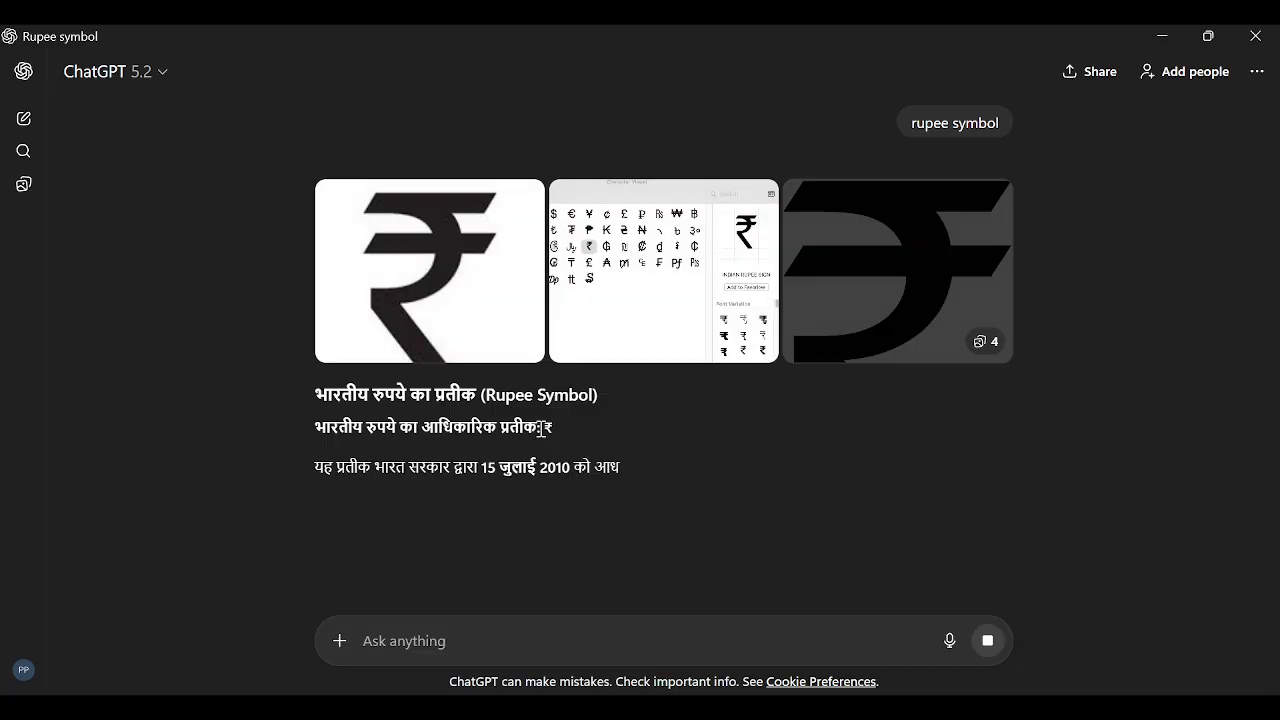
drag(541, 430, 557, 430)
key(ctrl+c)
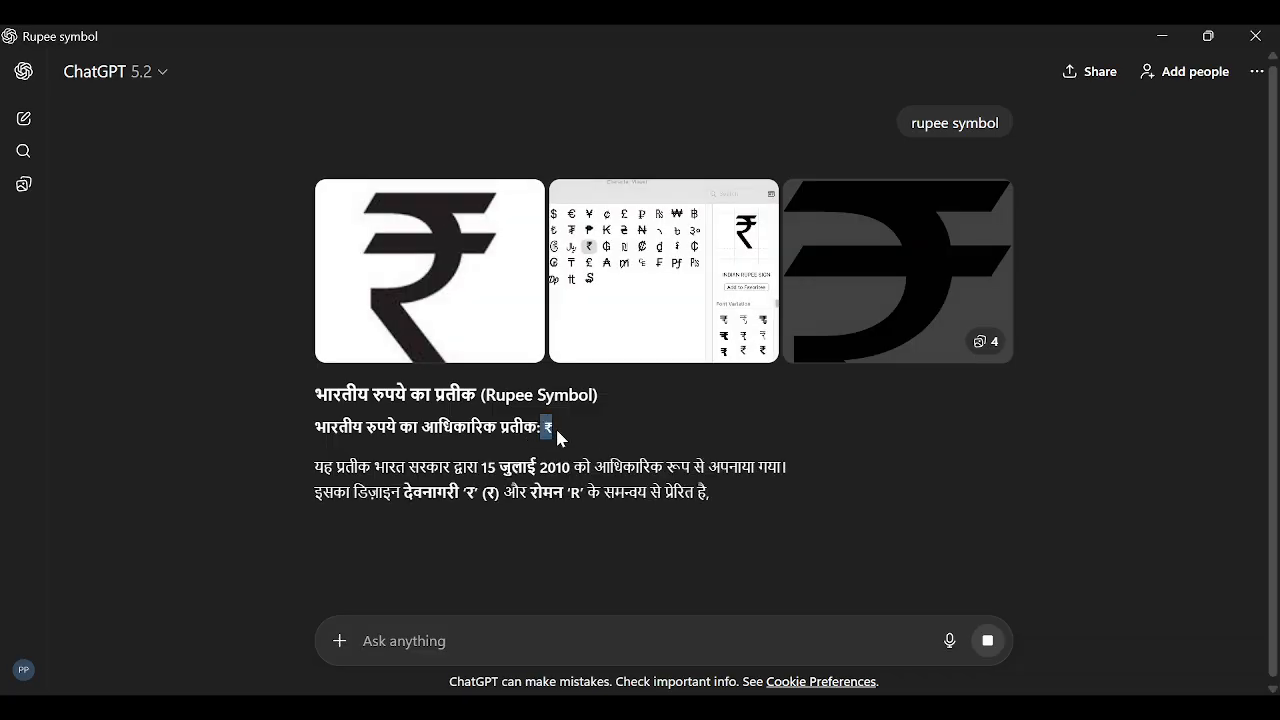
Switch back to TallyPrime and replace the currency's symbol with the copied ₹
key(alt+Tab)
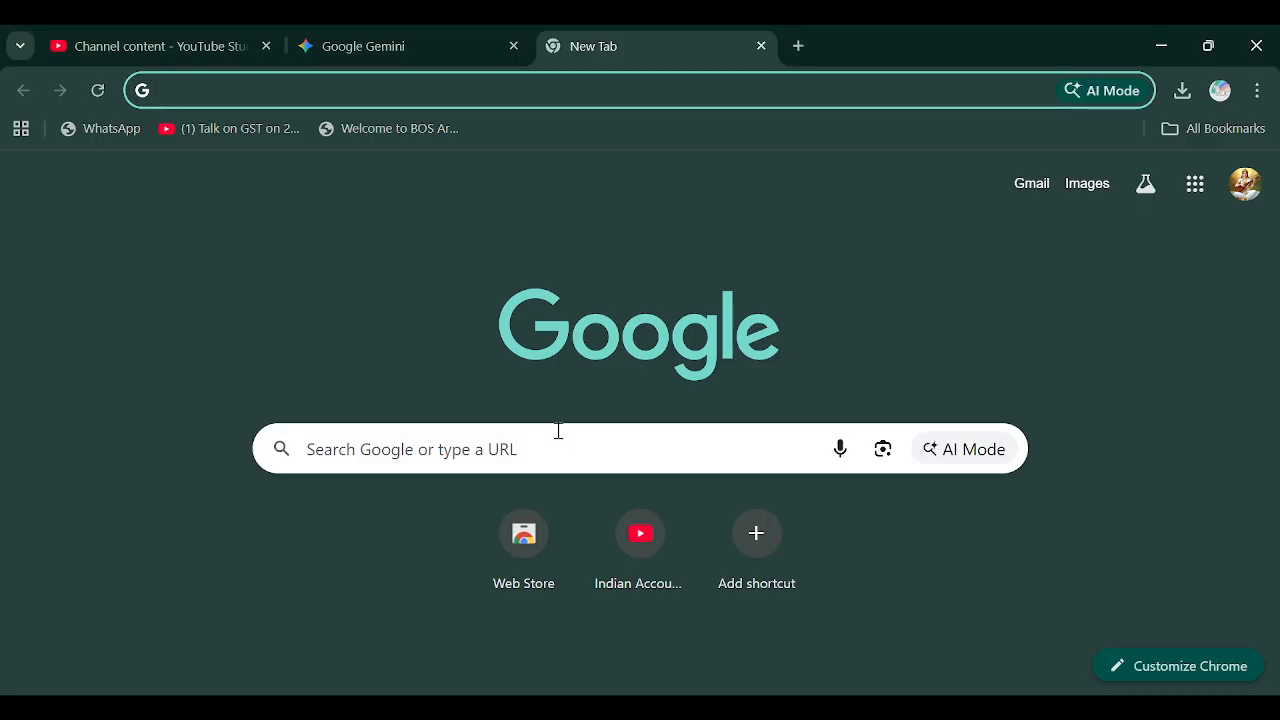
key(alt+Tab)
key(alt+Tab)
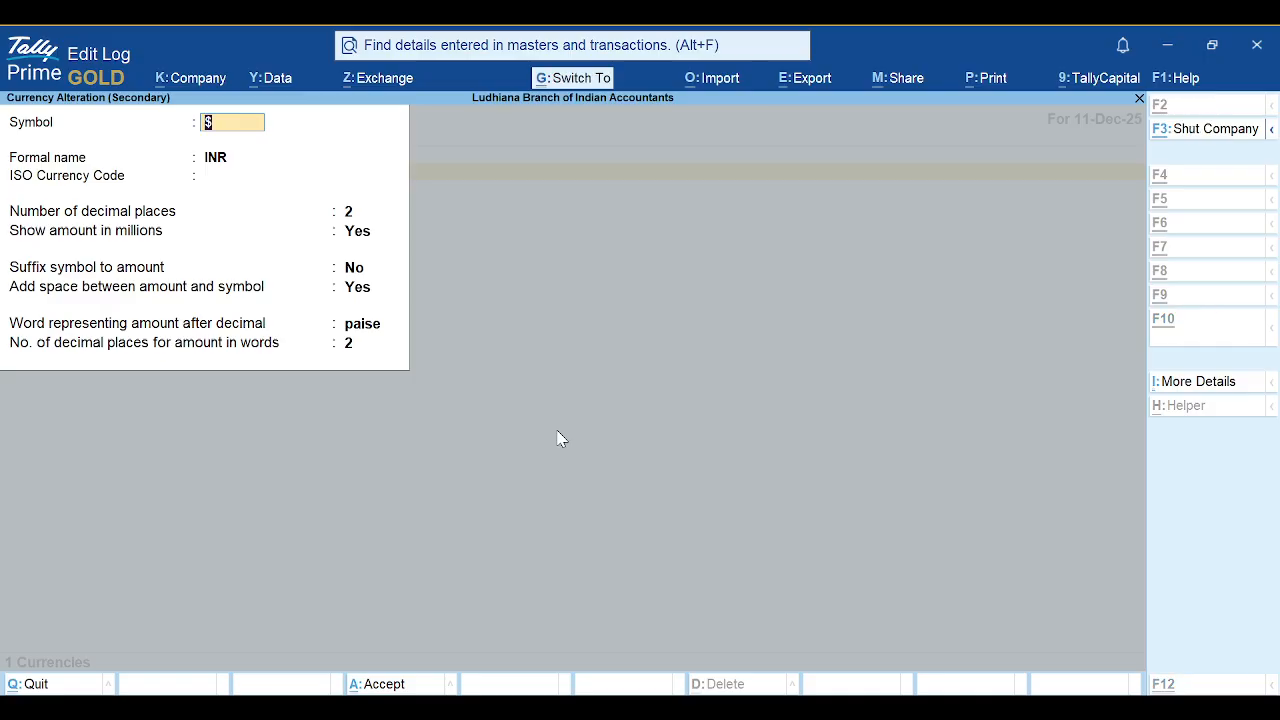
key(ctrl+v)
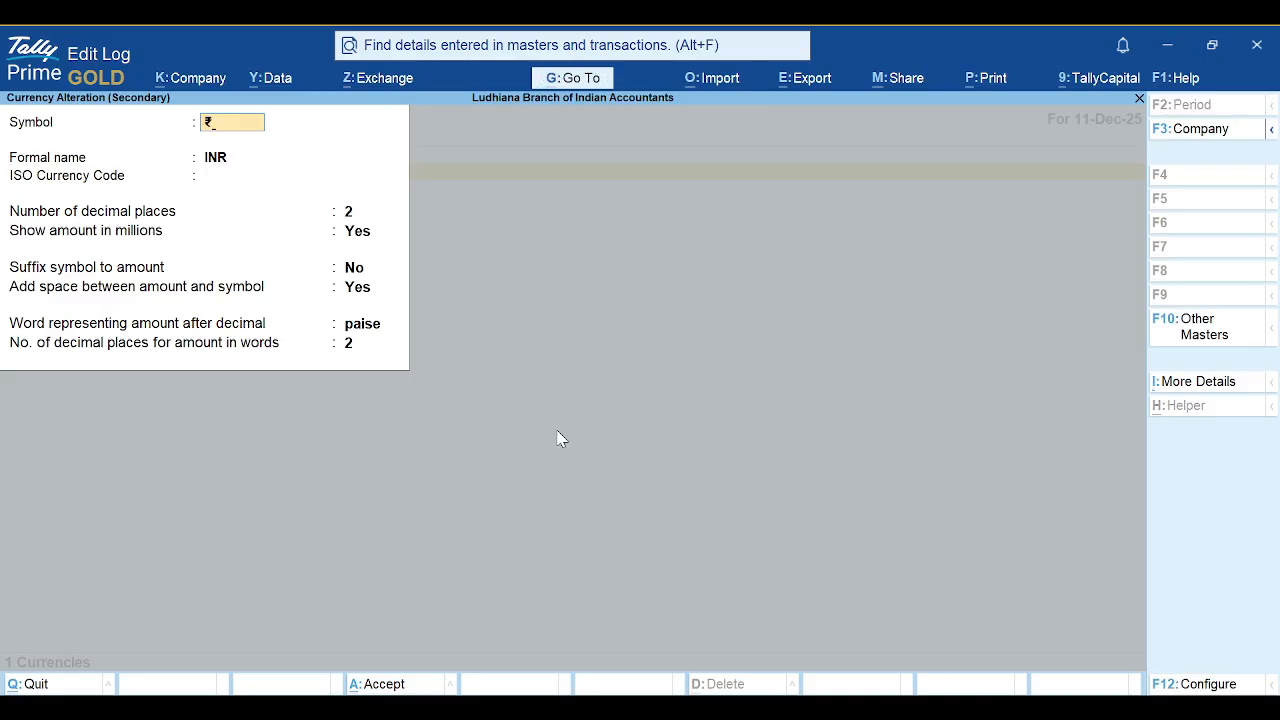
Accept the remaining currency fields, save the alteration and return to the Gateway of Tally
key(Return)
key(Return)
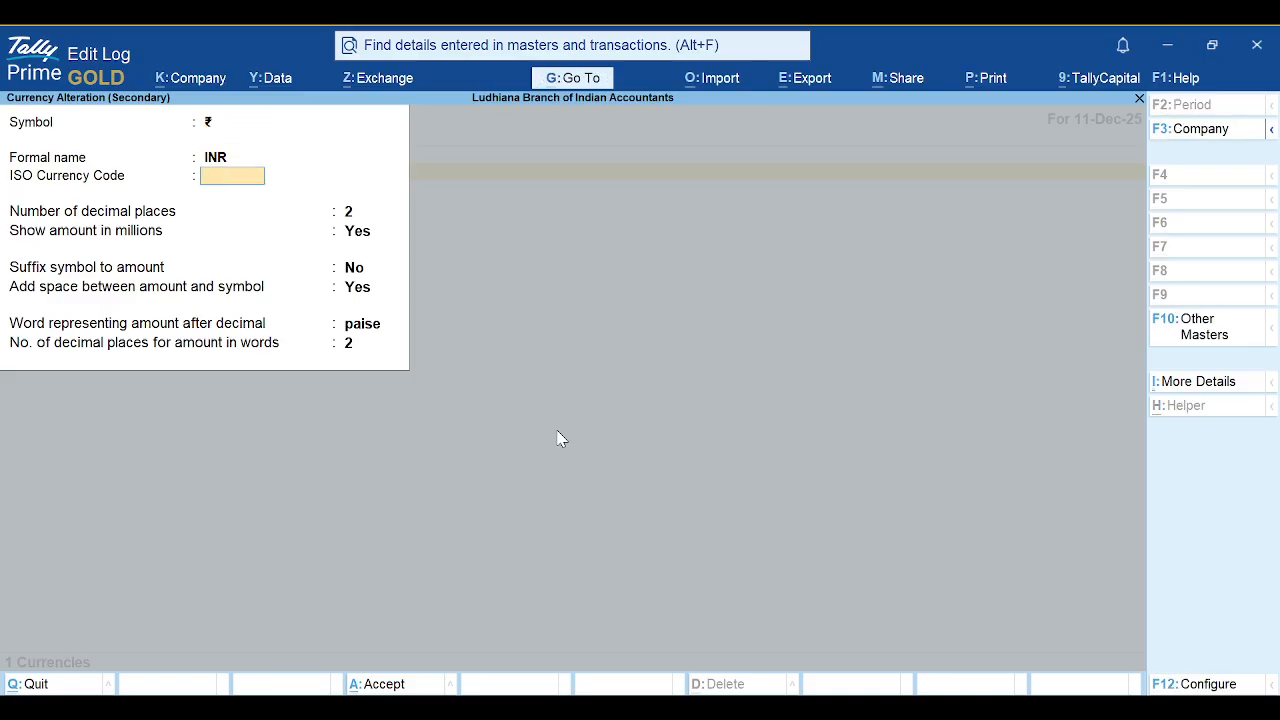
key(Return)
key(Return)
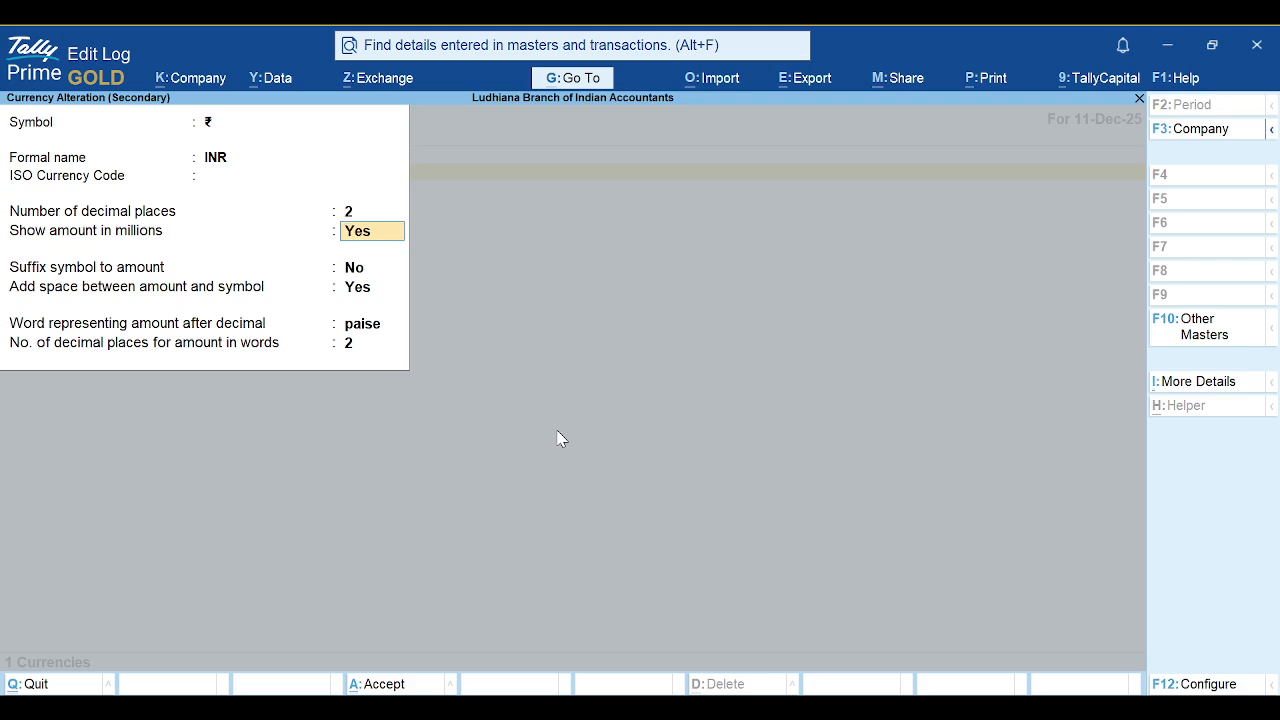
key(Return)
key(Return)
key(Return)
key(Return)
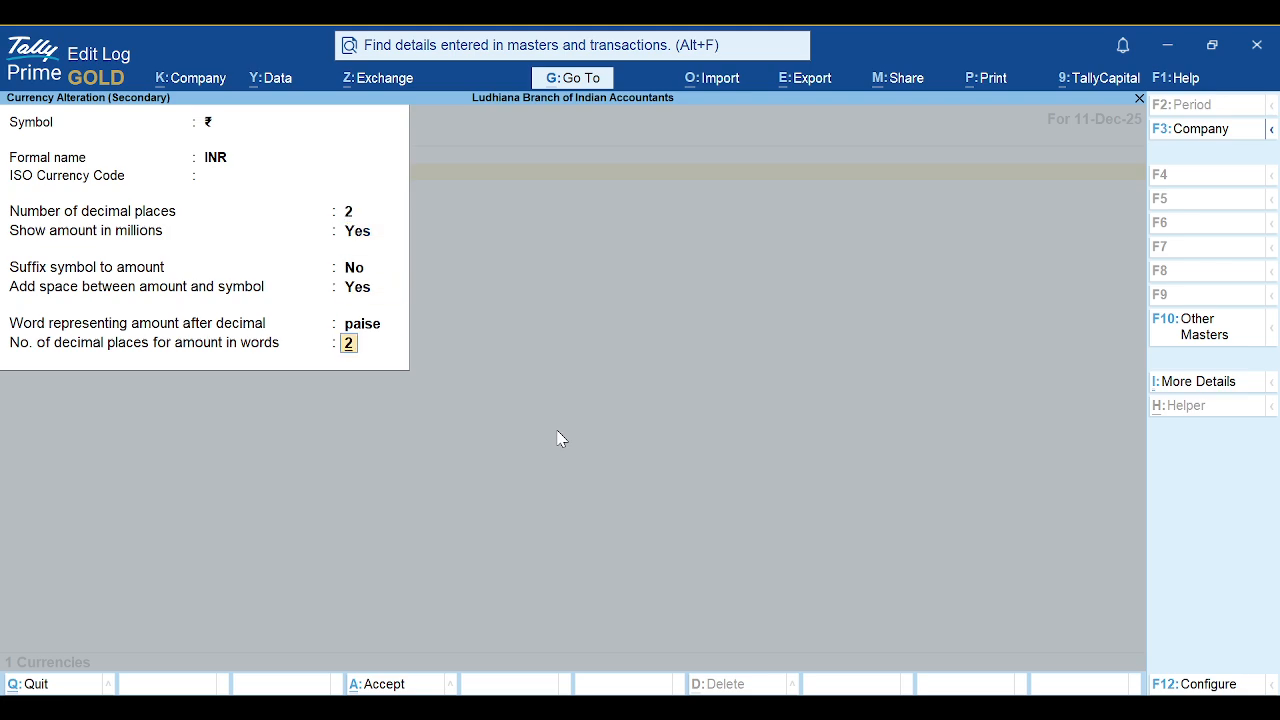
key(Return)
key(Return)
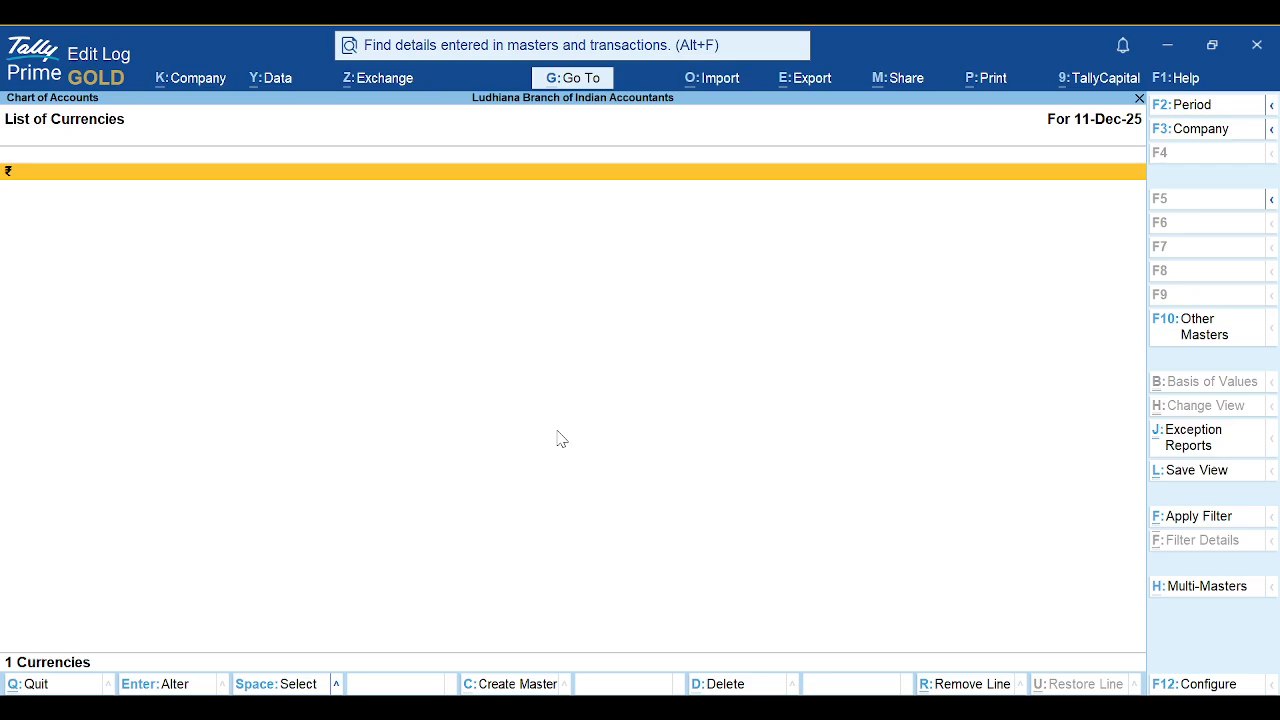
key(Escape)
key(Escape)
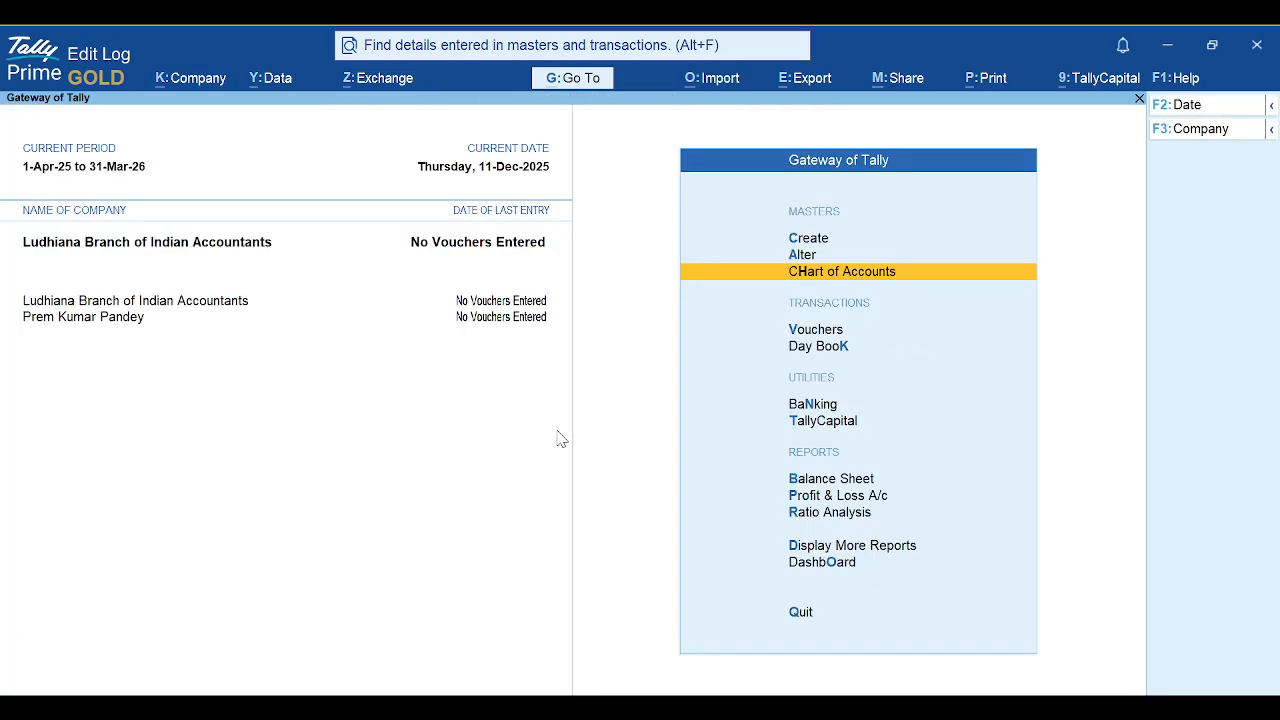
Reopen the Chart of Accounts and view the Budgets list and the Scenarios list
key(Return)
key(Down)
key(Down)
key(Down)
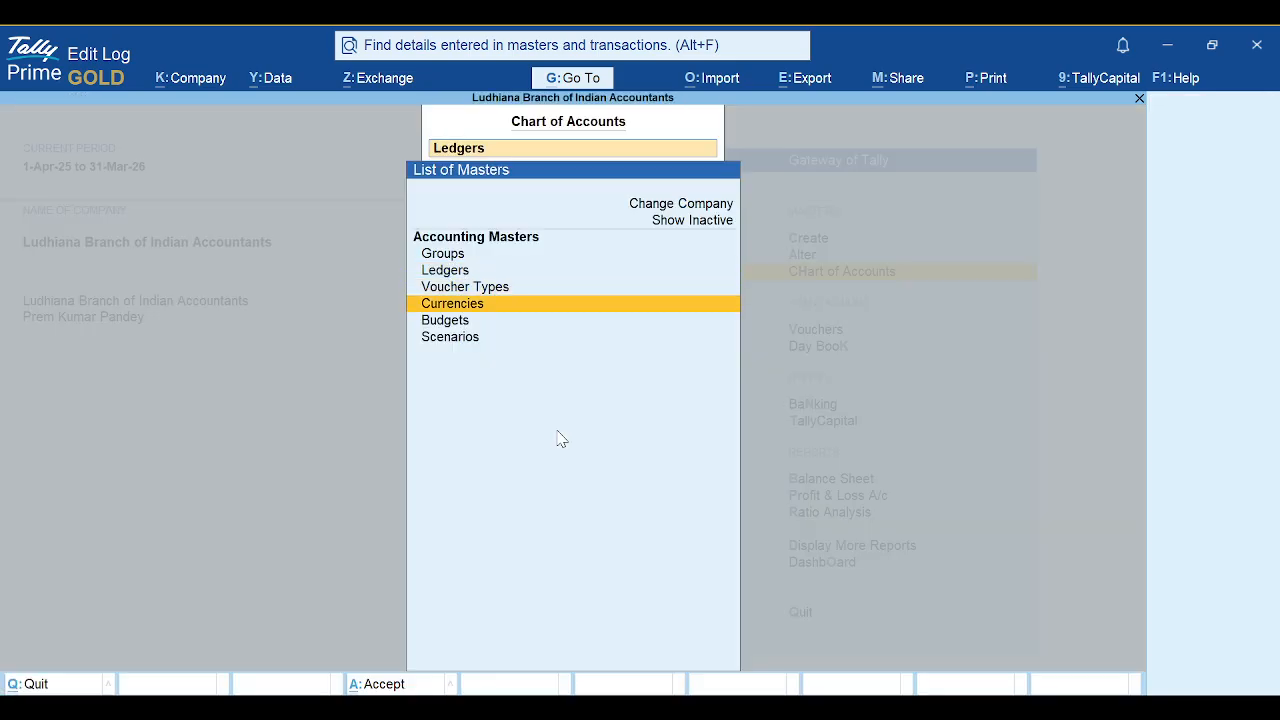
key(Return)
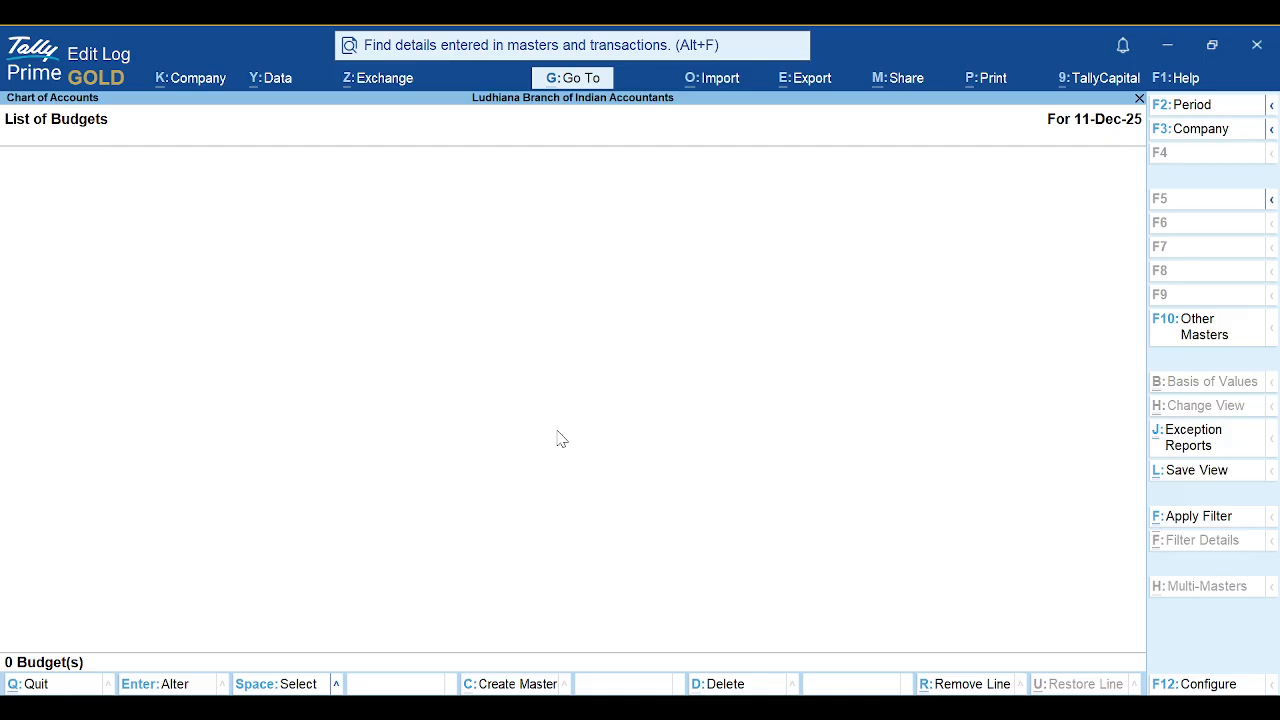
key(Escape)
key(Down)
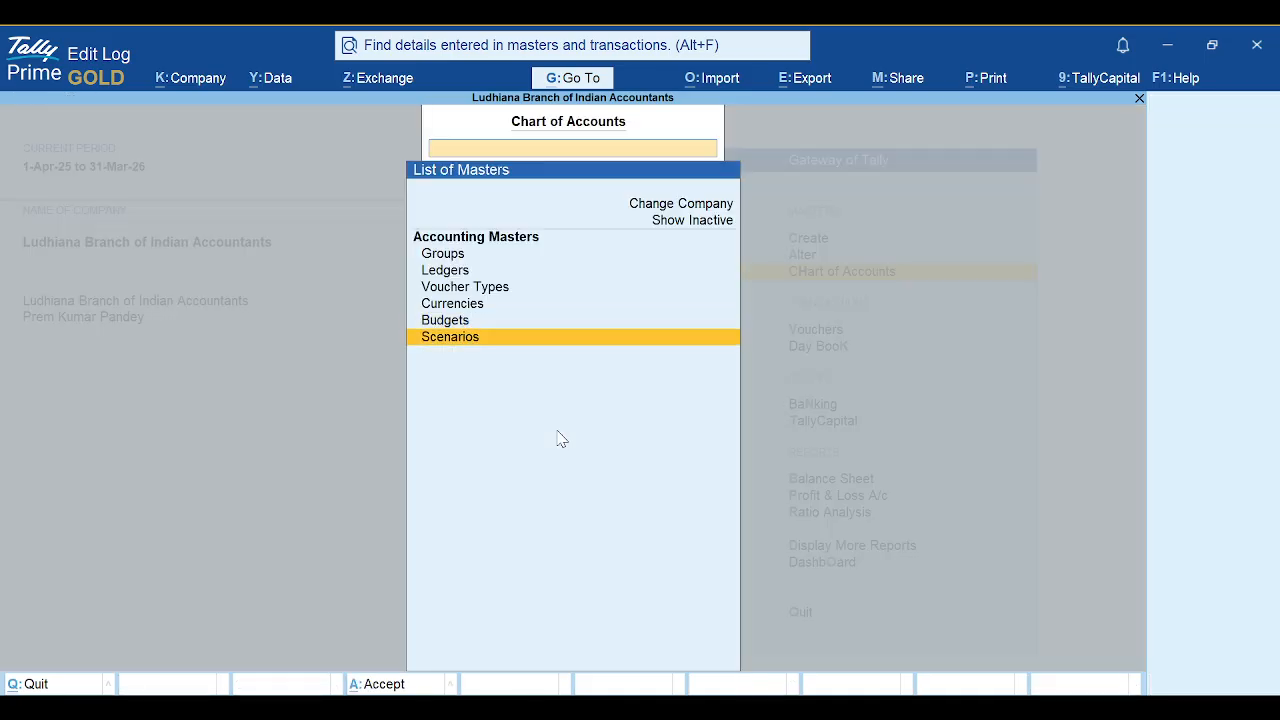
key(Return)
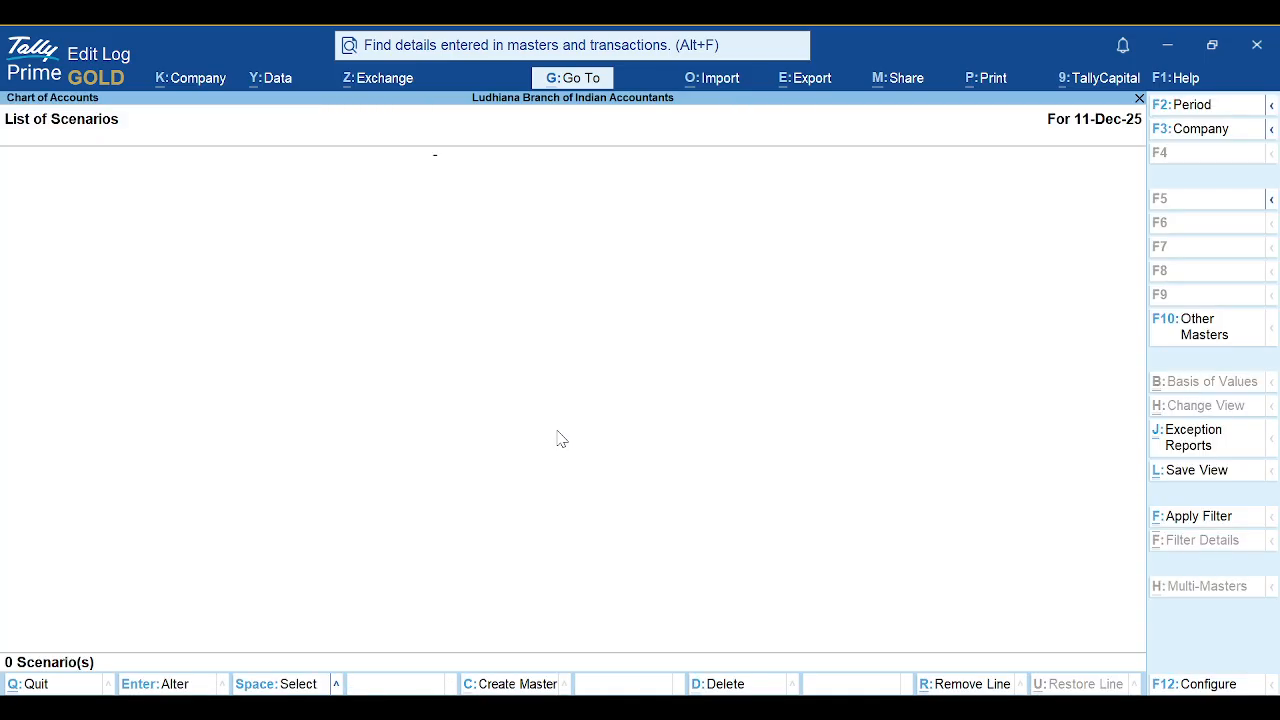
Leave the Scenarios list and export the sample Excel file for All Accounting Masters to the local drive as AllAccountingMasters.xlsx
key(Escape)
key(Escape)
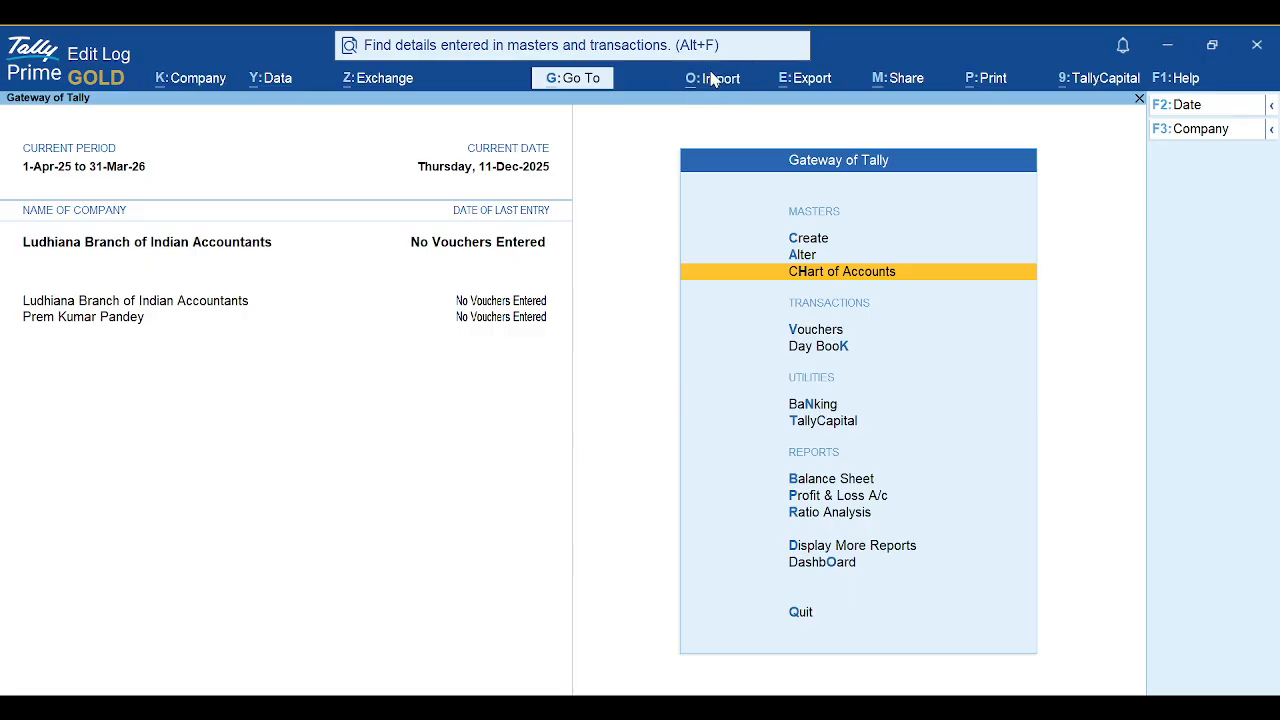
click(699, 80)
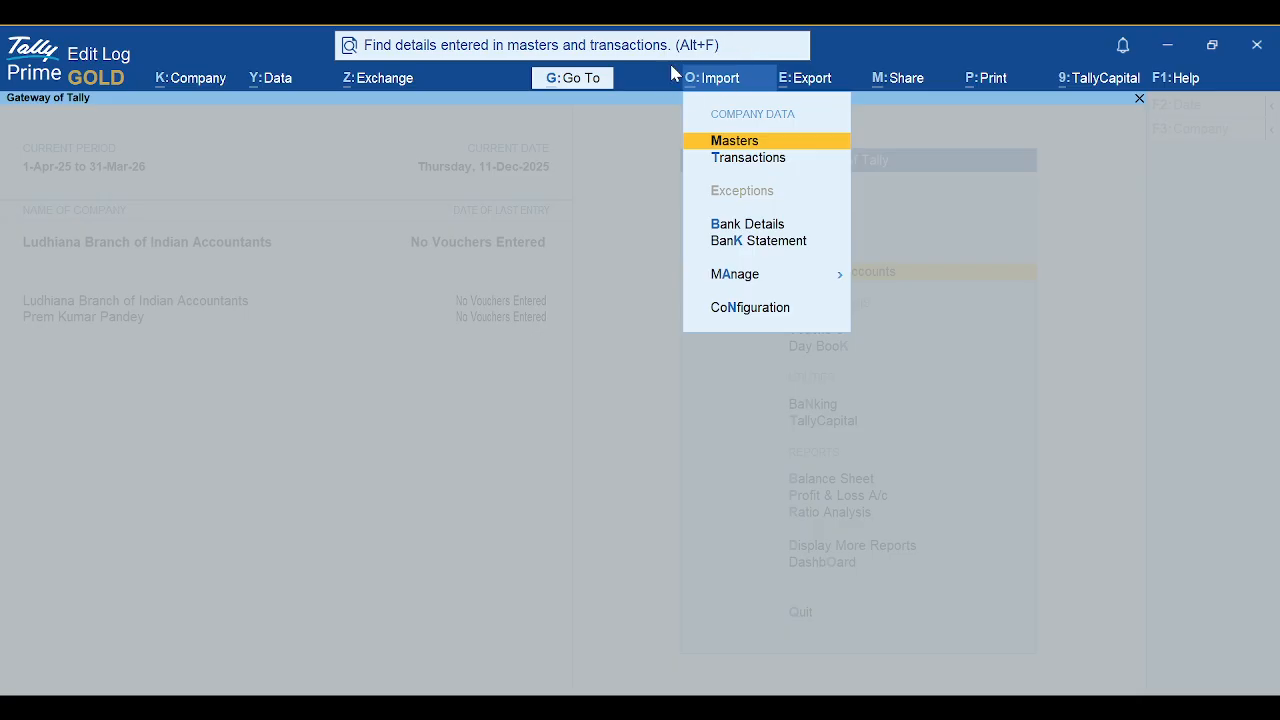
key(Down)
key(Down)
key(Down)
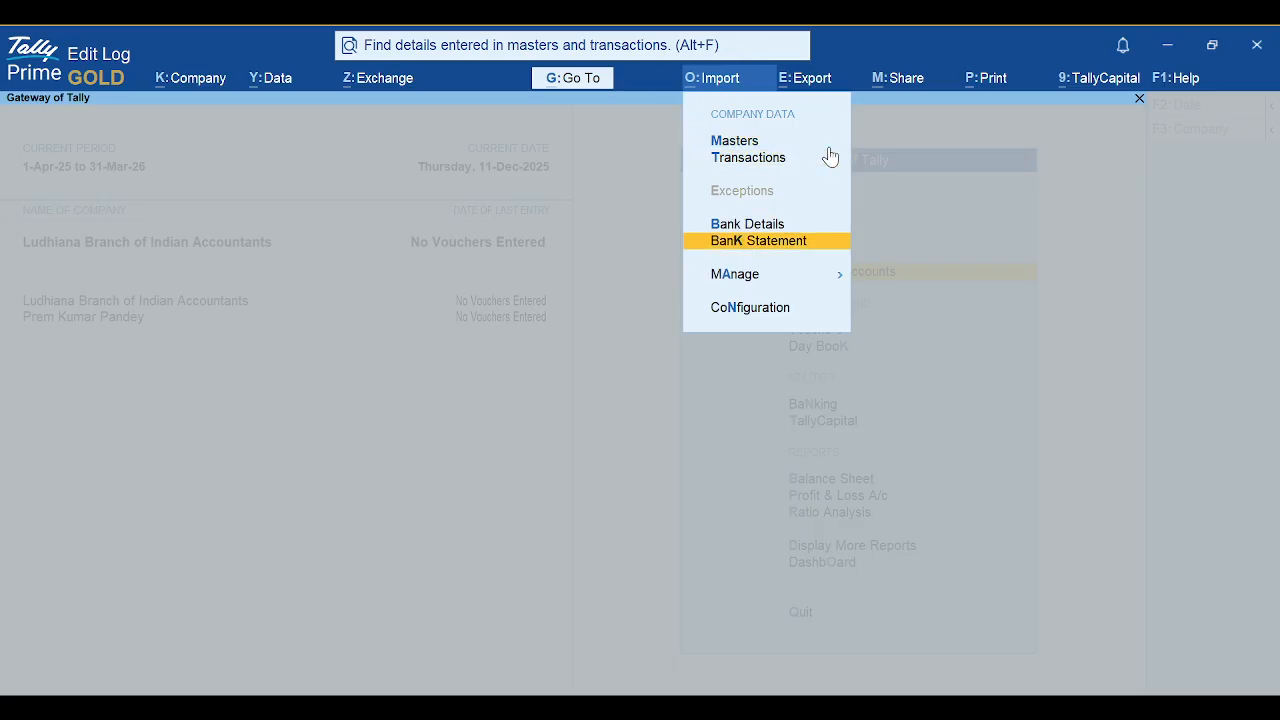
key(Down)
key(Return)
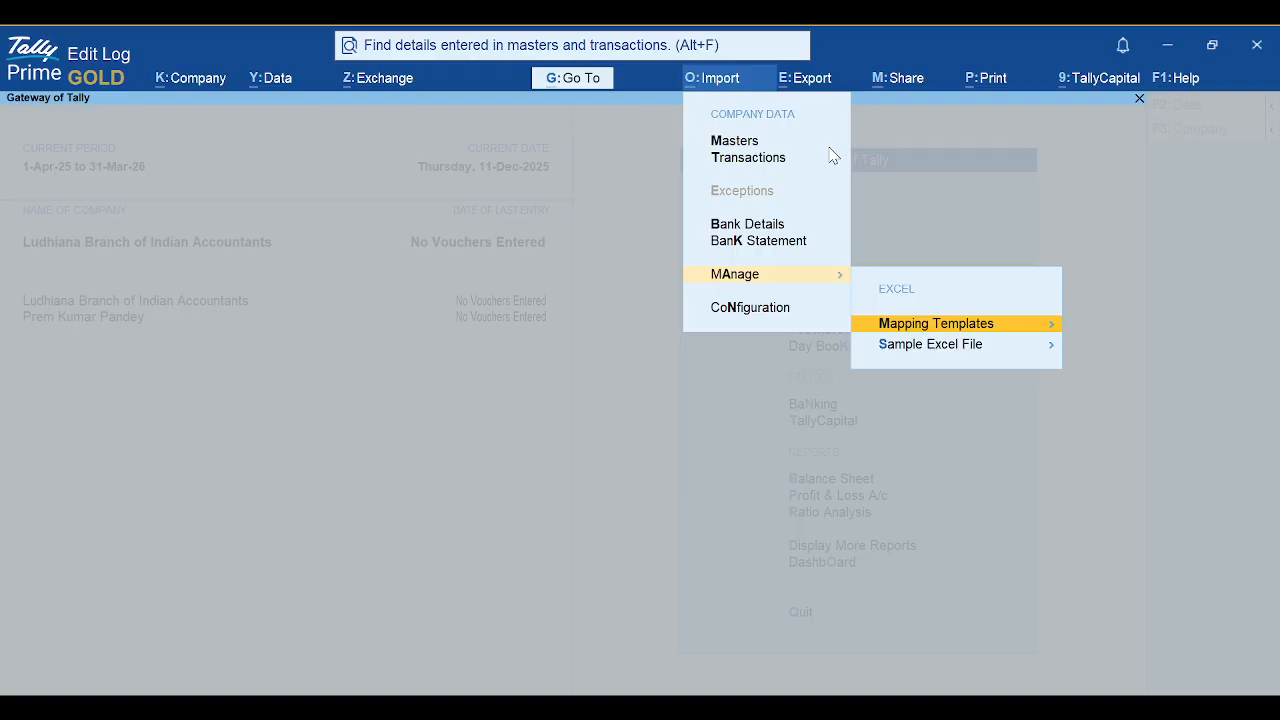
key(Down)
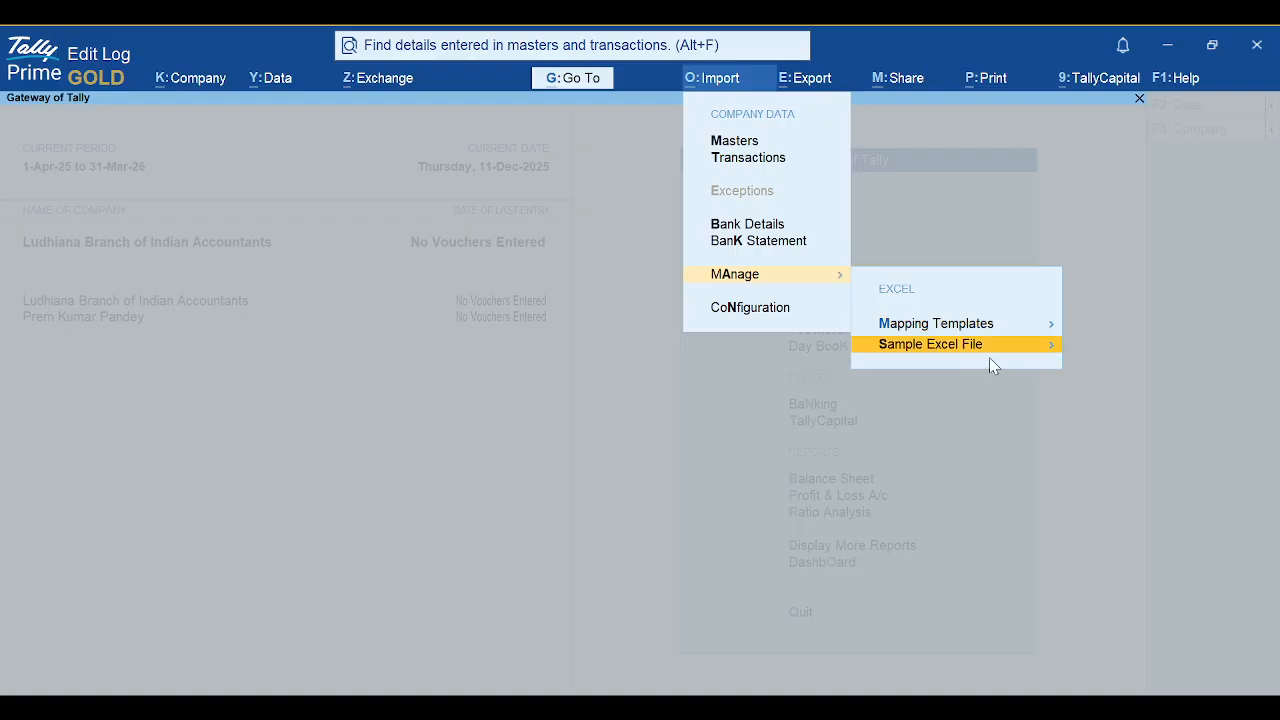
key(Return)
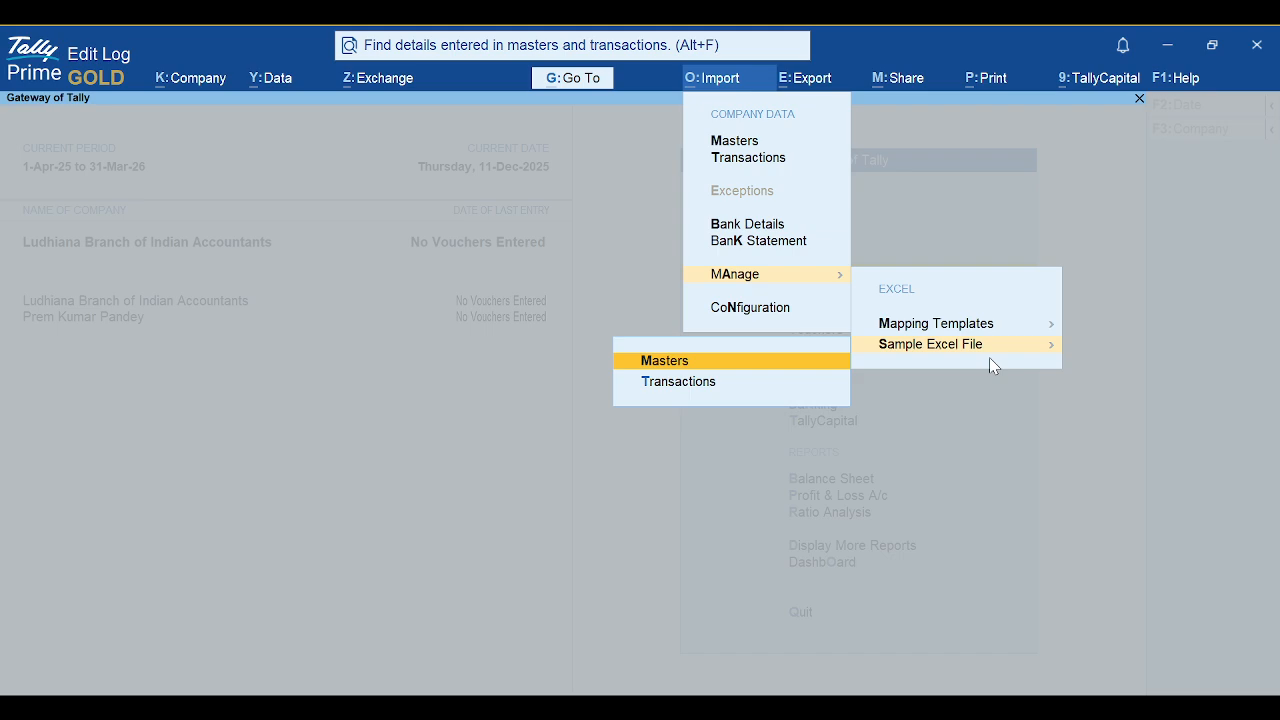
key(Return)
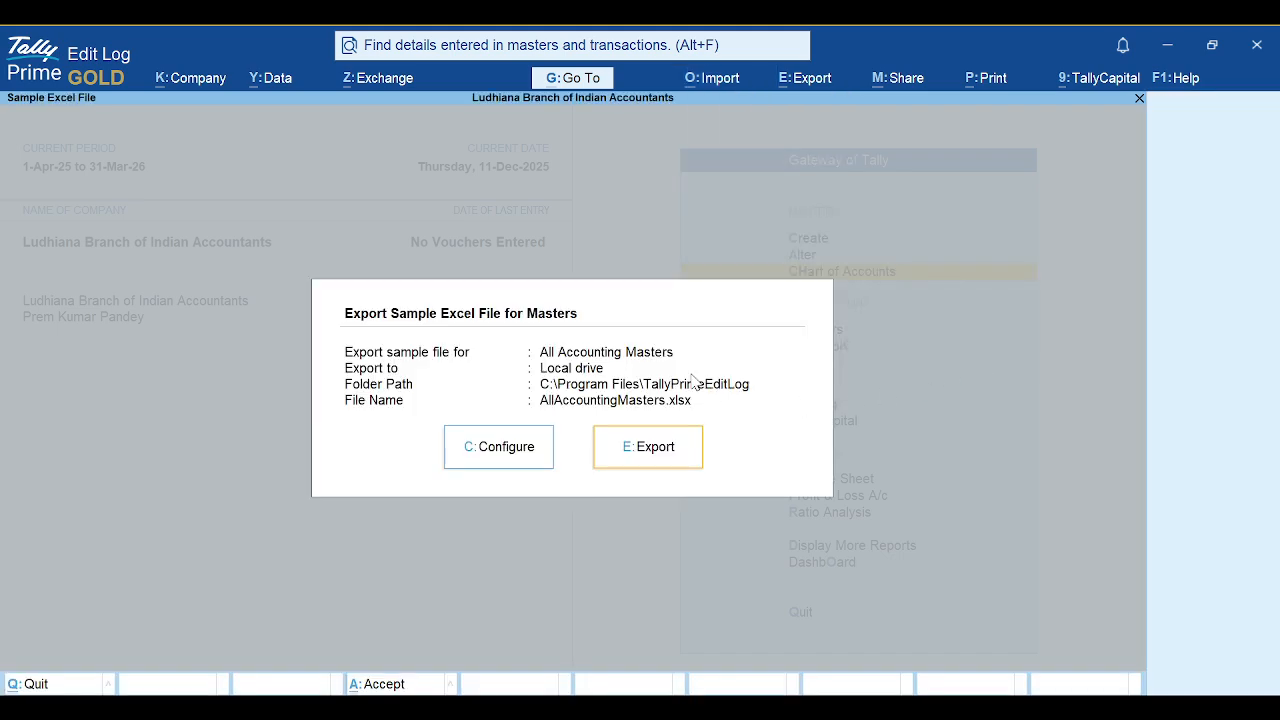
click(628, 467)
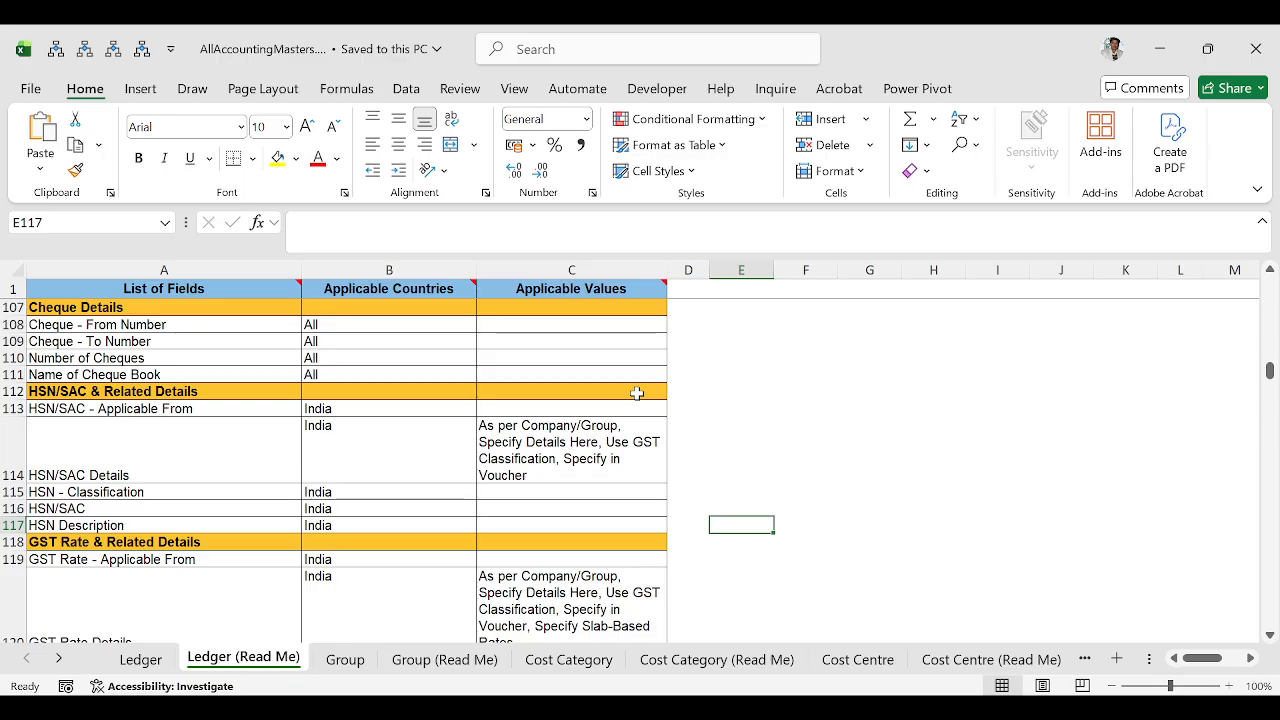
Look through the Ledger, Group, Cost Category and Cost Centre worksheets of the exported workbook, and close it
click(140, 659)
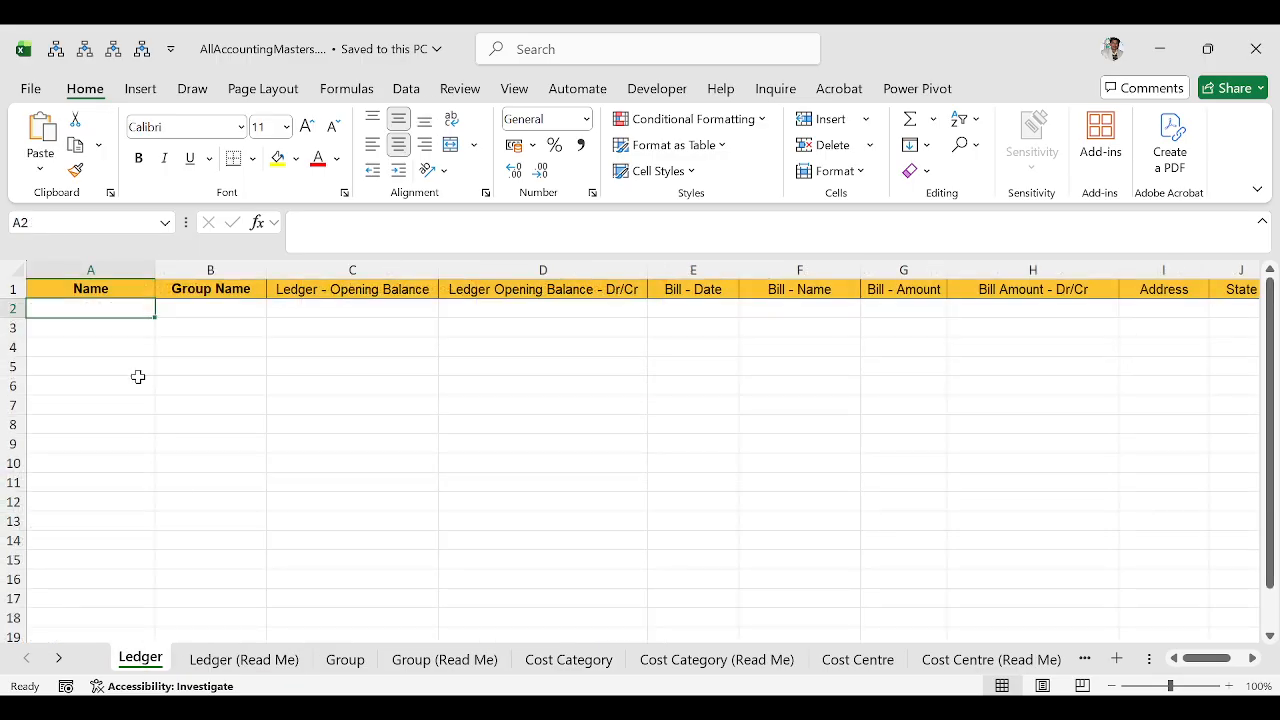
click(346, 660)
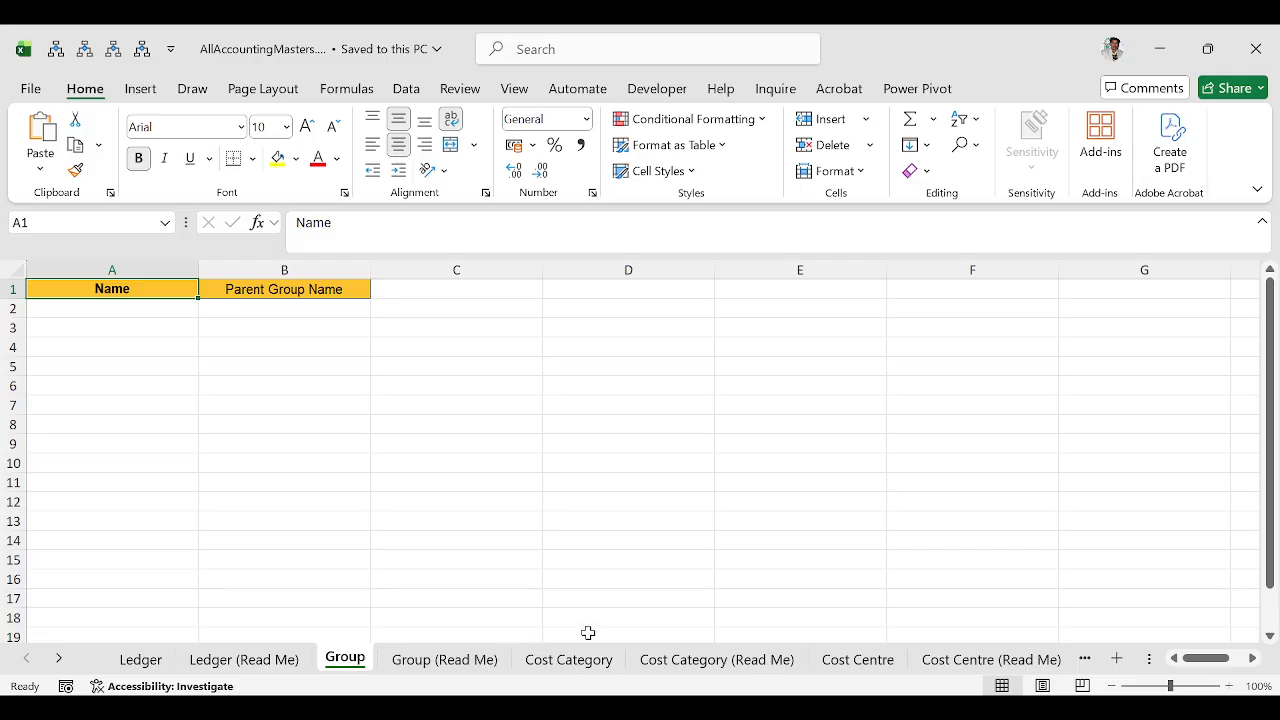
click(596, 667)
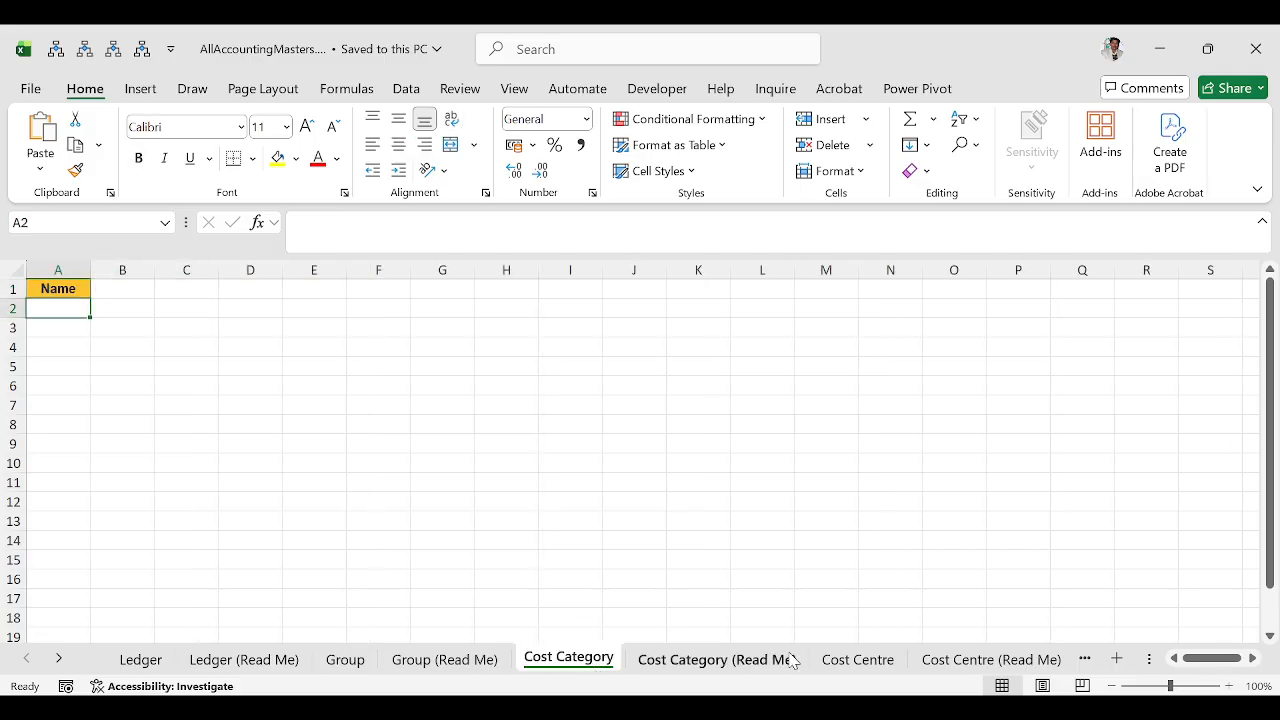
click(857, 660)
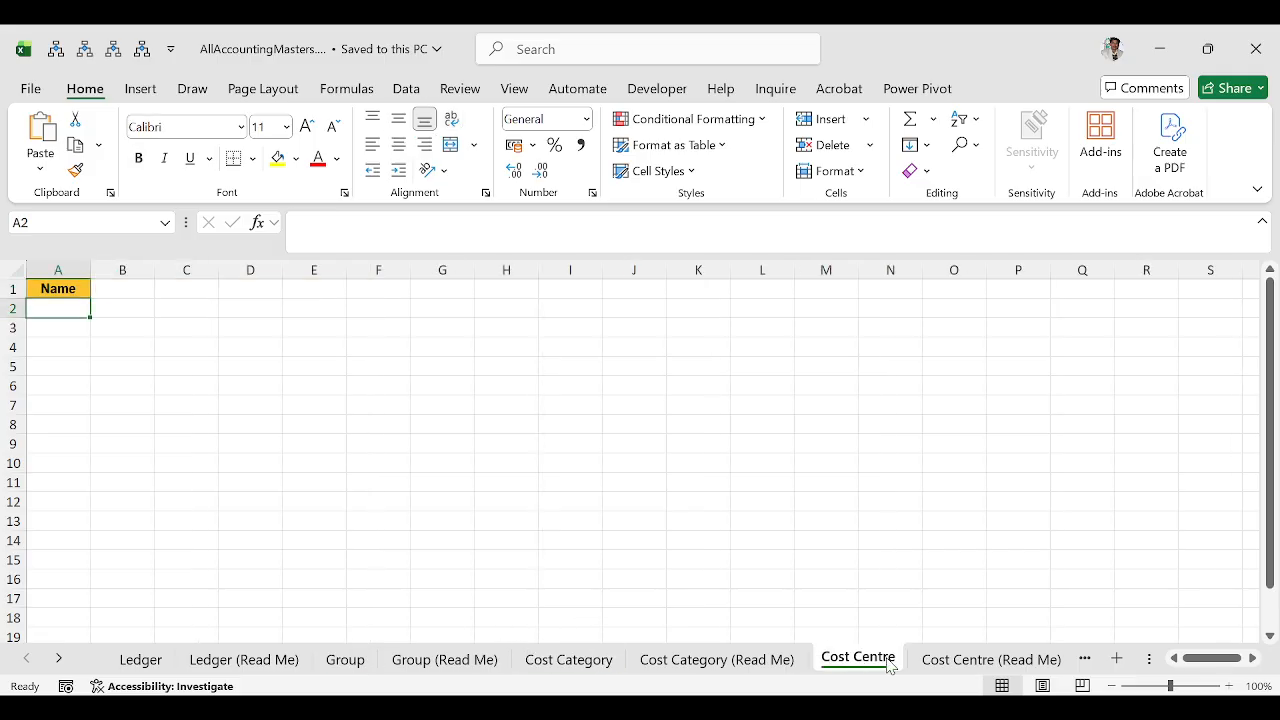
click(967, 664)
key(ctrl+Page_Up)
key(ctrl+Page_Up)
key(ctrl+Page_Up)
key(ctrl+Page_Up)
key(ctrl+Page_Up)
key(ctrl+Page_Up)
key(ctrl+Page_Up)
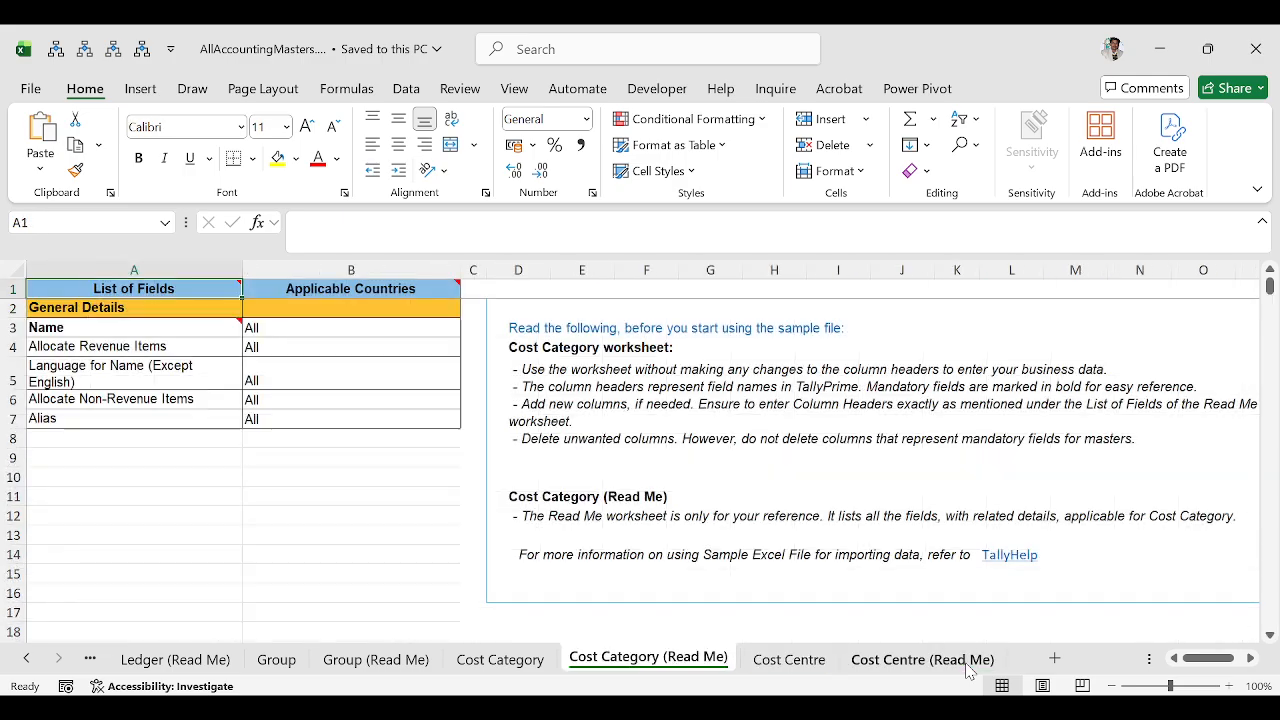
click(1256, 48)
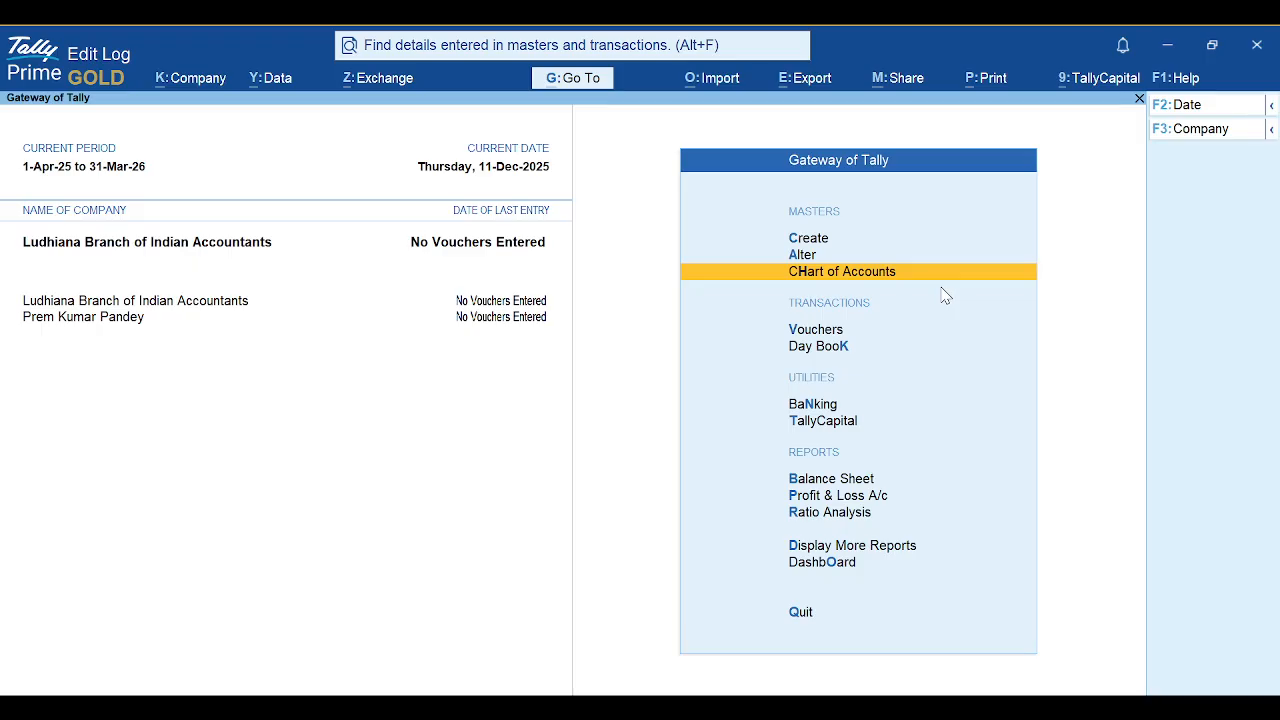
Open the sample Excel file export for masters again from the import management options
click(713, 79)
key(Down)
key(Down)
key(Down)
key(Down)
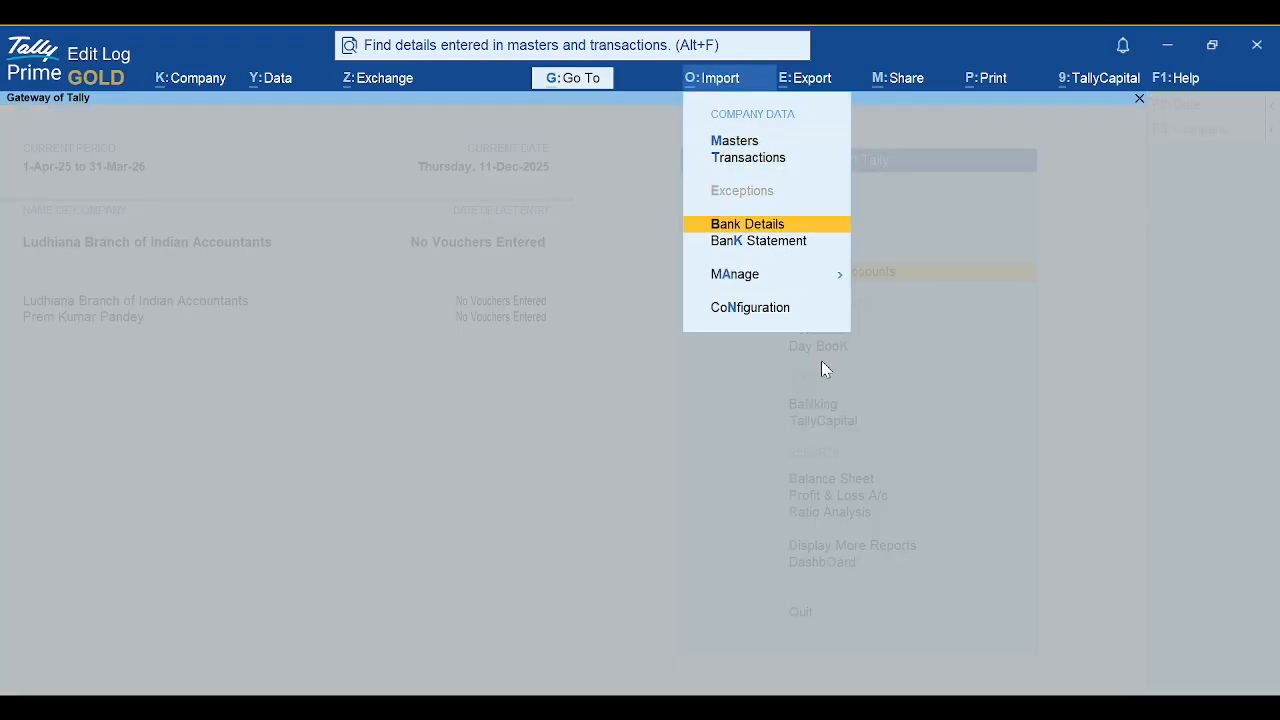
key(Return)
key(Down)
key(Return)
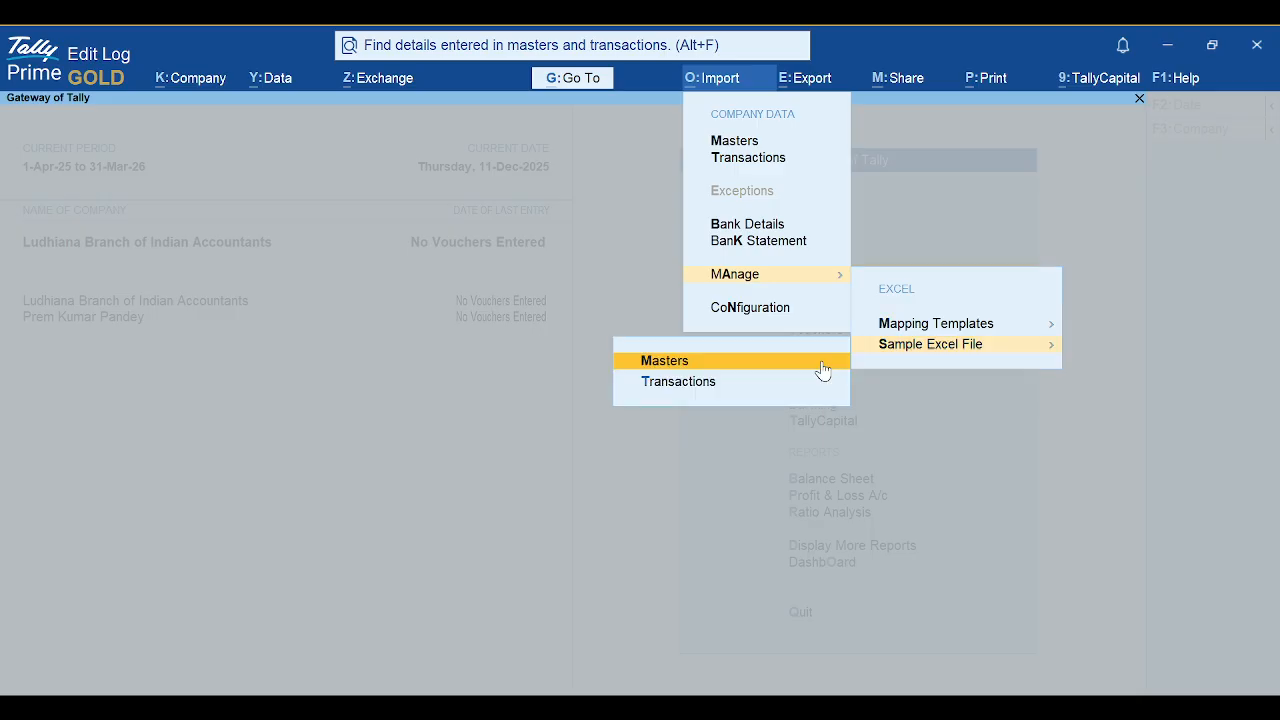
key(Return)
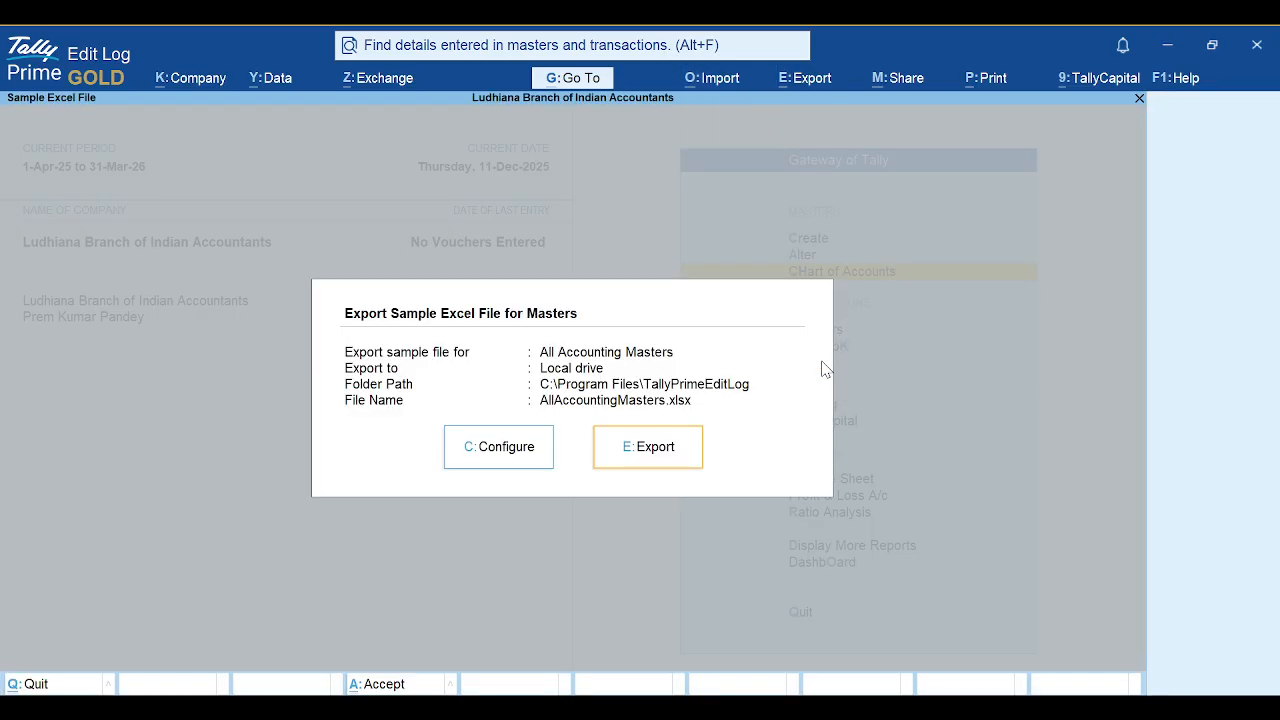
Configure the sample file export for All Masters and export it as AllMasters.xlsx
click(499, 446)
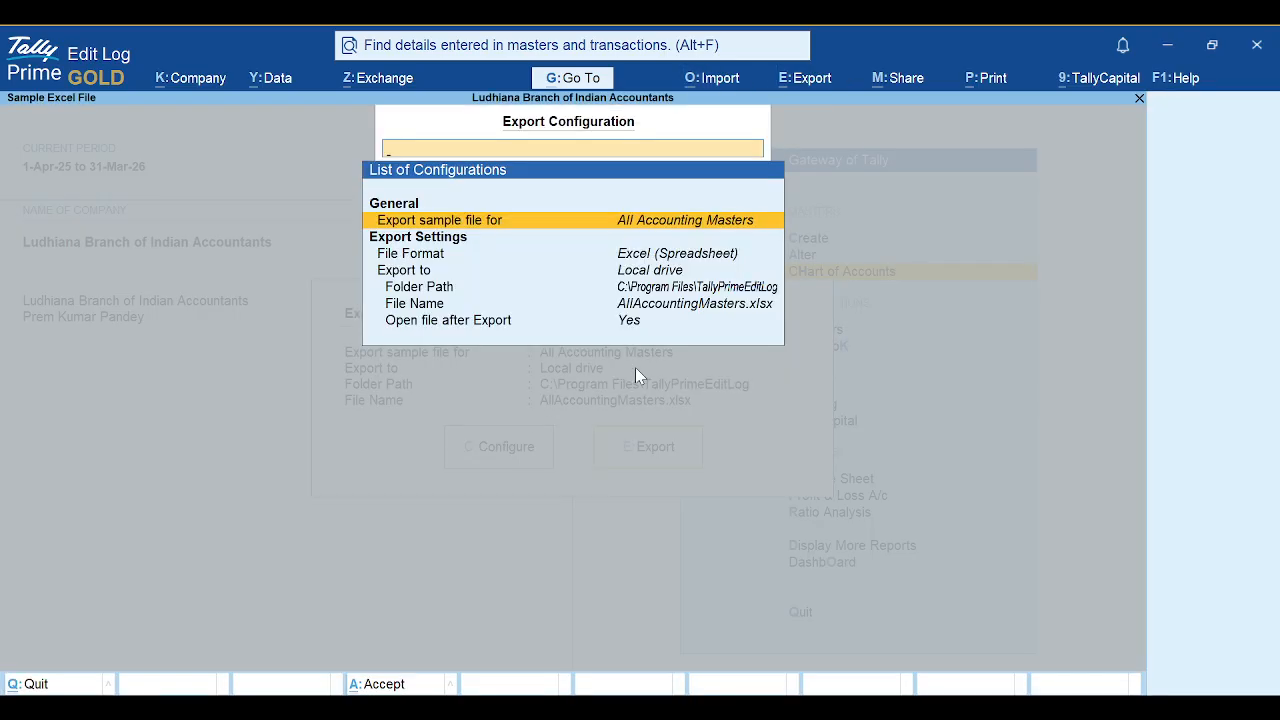
key(Return)
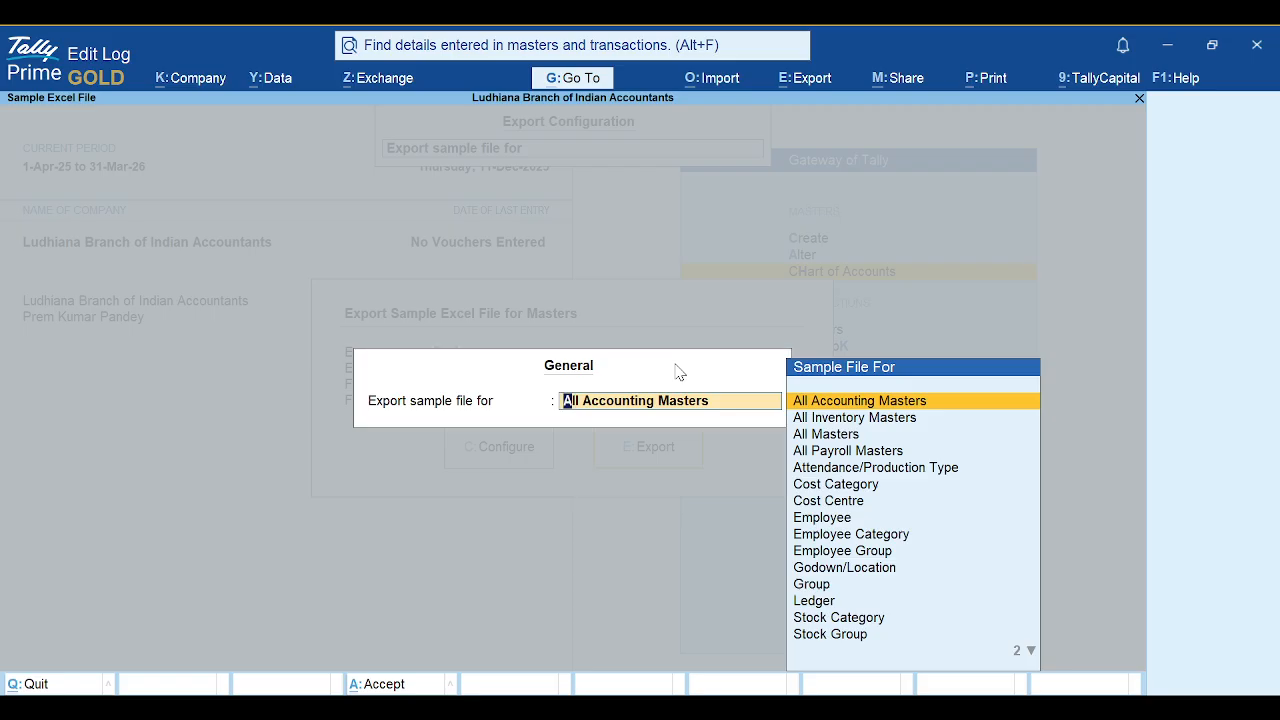
key(Down)
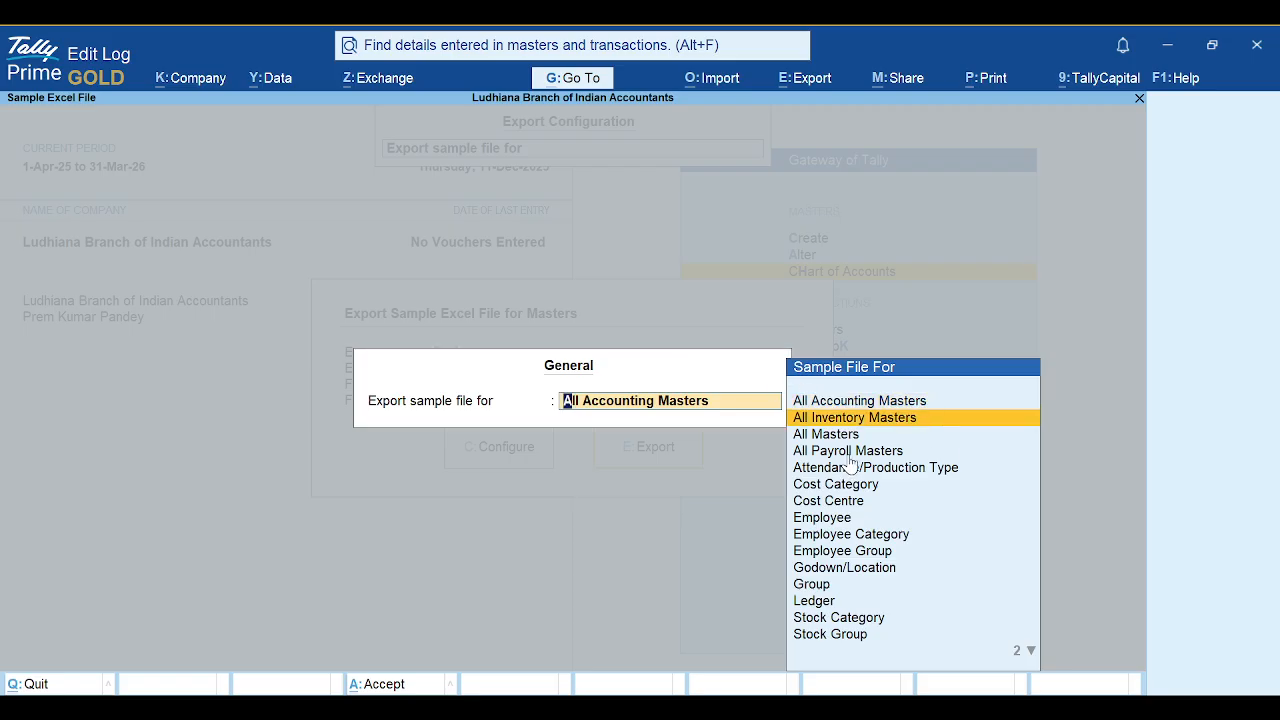
click(826, 436)
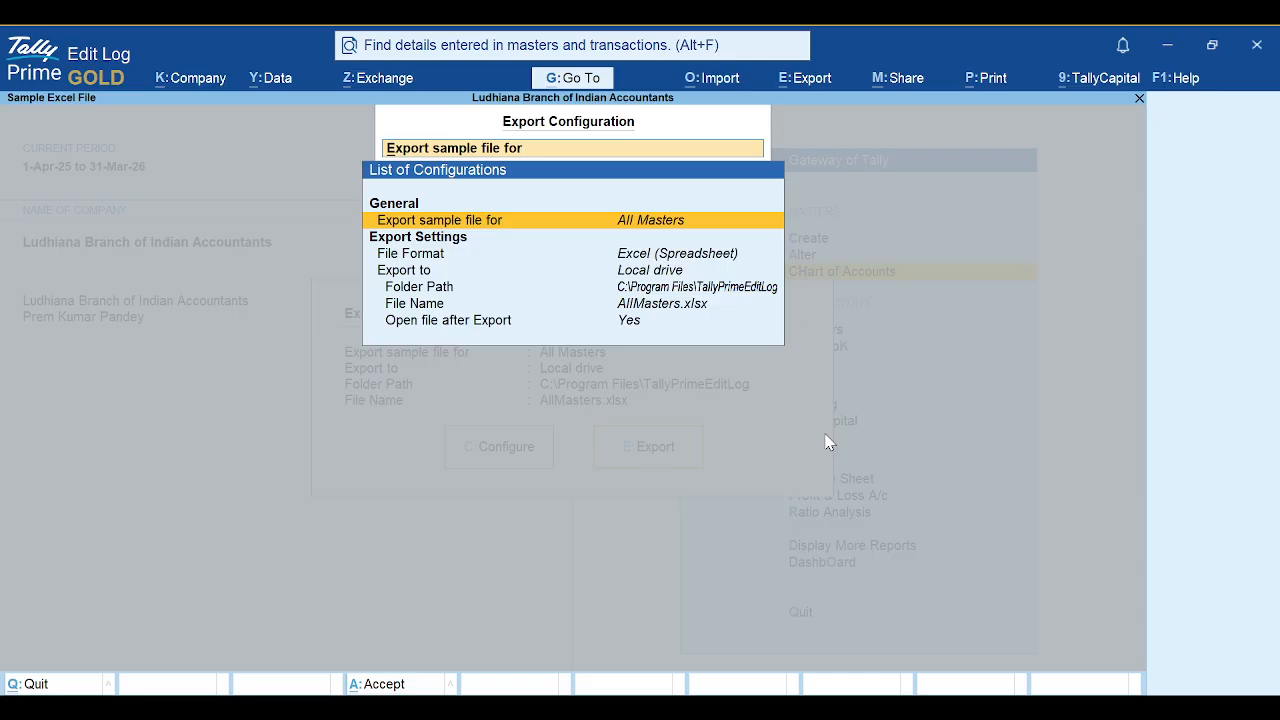
key(ctrl+a)
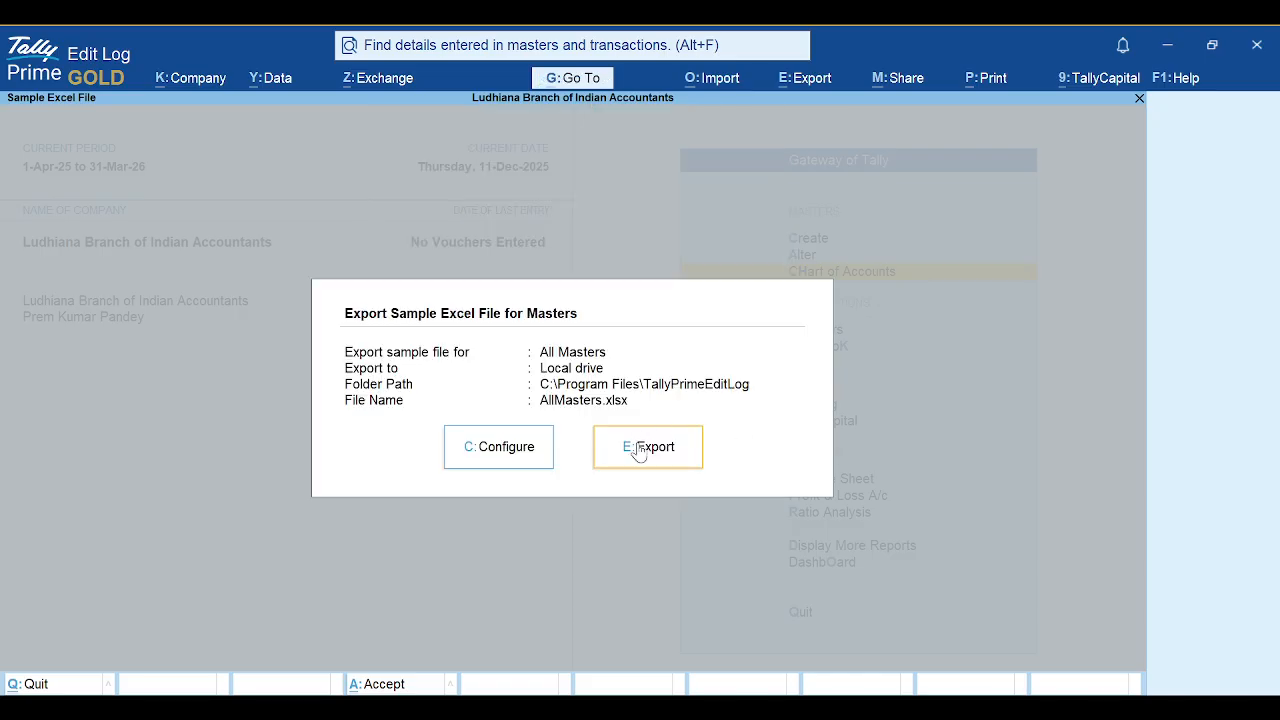
click(641, 450)
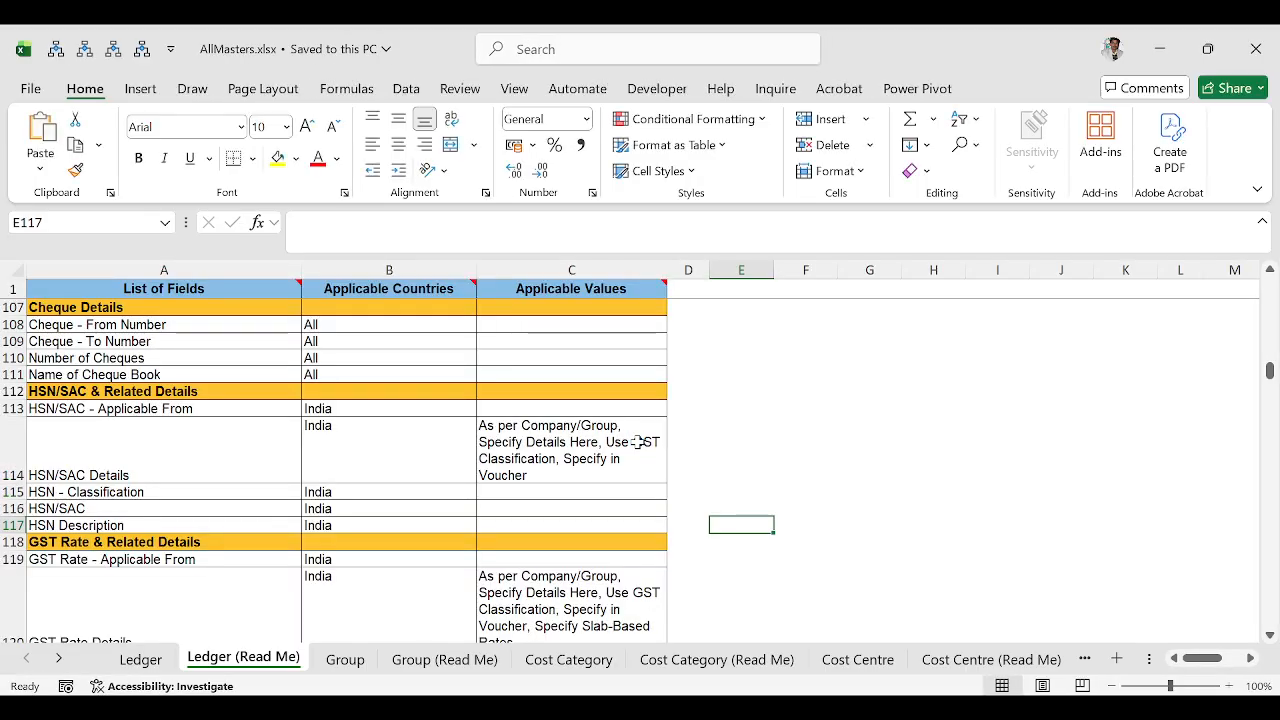
Look through the Ledger, Group, Cost Category and Cost Centre worksheets with their Read Me sheets in the AllMasters workbook
key(ctrl+Page_Up)
key(ctrl+Page_Down)
key(ctrl+Page_Down)
key(ctrl+Page_Down)
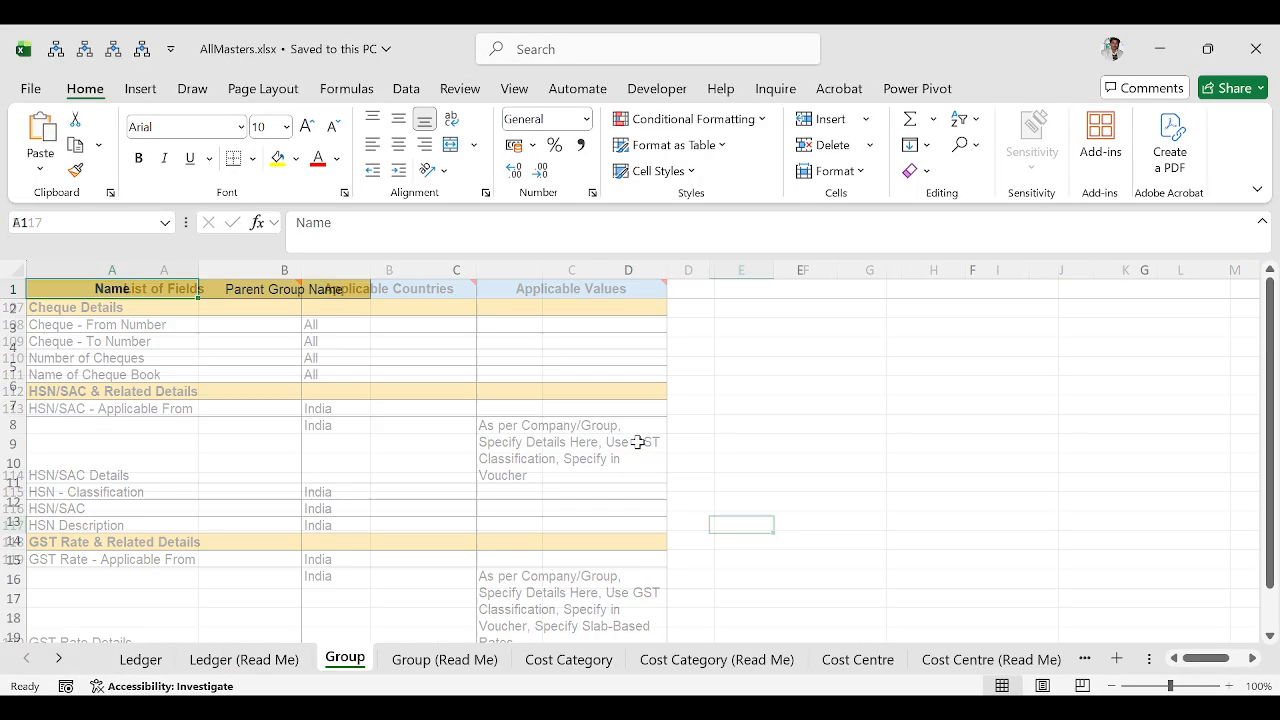
key(ctrl+Page_Down)
key(ctrl+Page_Down)
key(ctrl+Page_Down)
key(ctrl+Page_Down)
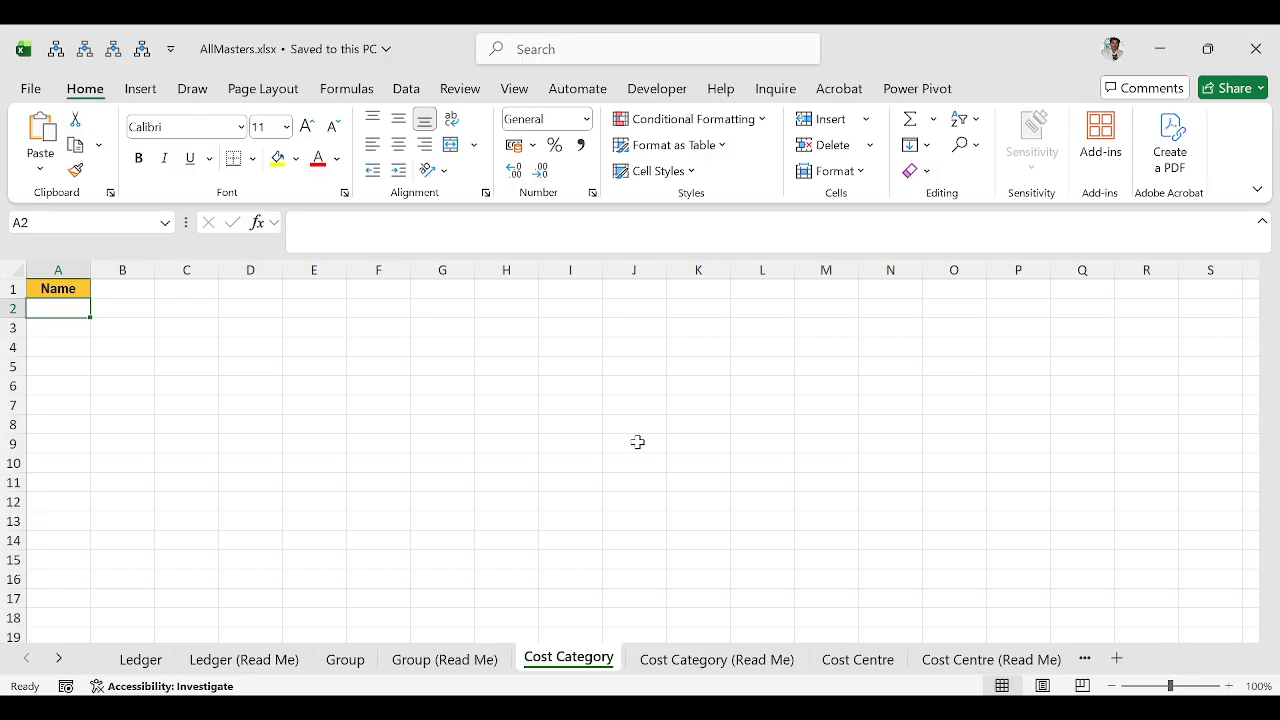
key(ctrl+Page_Down)
key(ctrl+Page_Down)
Review the inventory worksheets from Stock Item, Stock Group and Stock Category through Unit and Godown or Location
key(ctrl+Page_Down)
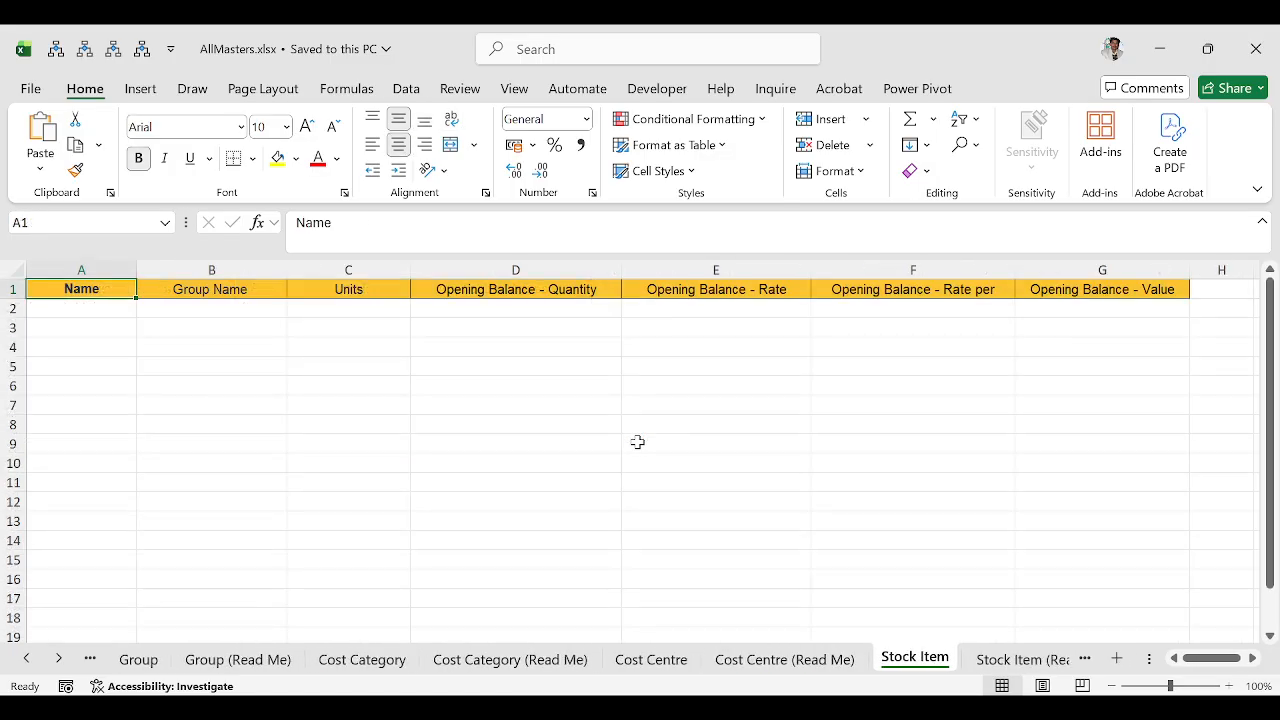
key(ctrl+Page_Down)
key(ctrl+Page_Down)
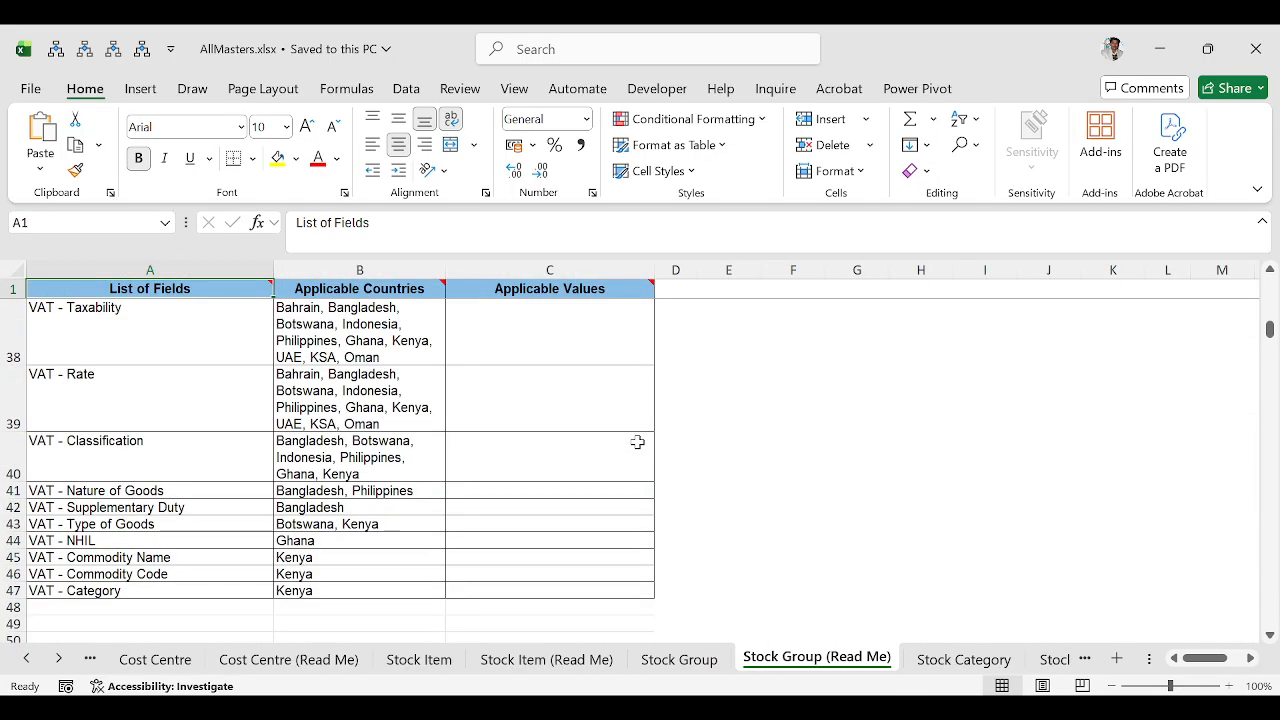
key(ctrl+Page_Down)
key(ctrl+Page_Down)
key(ctrl+Page_Down)
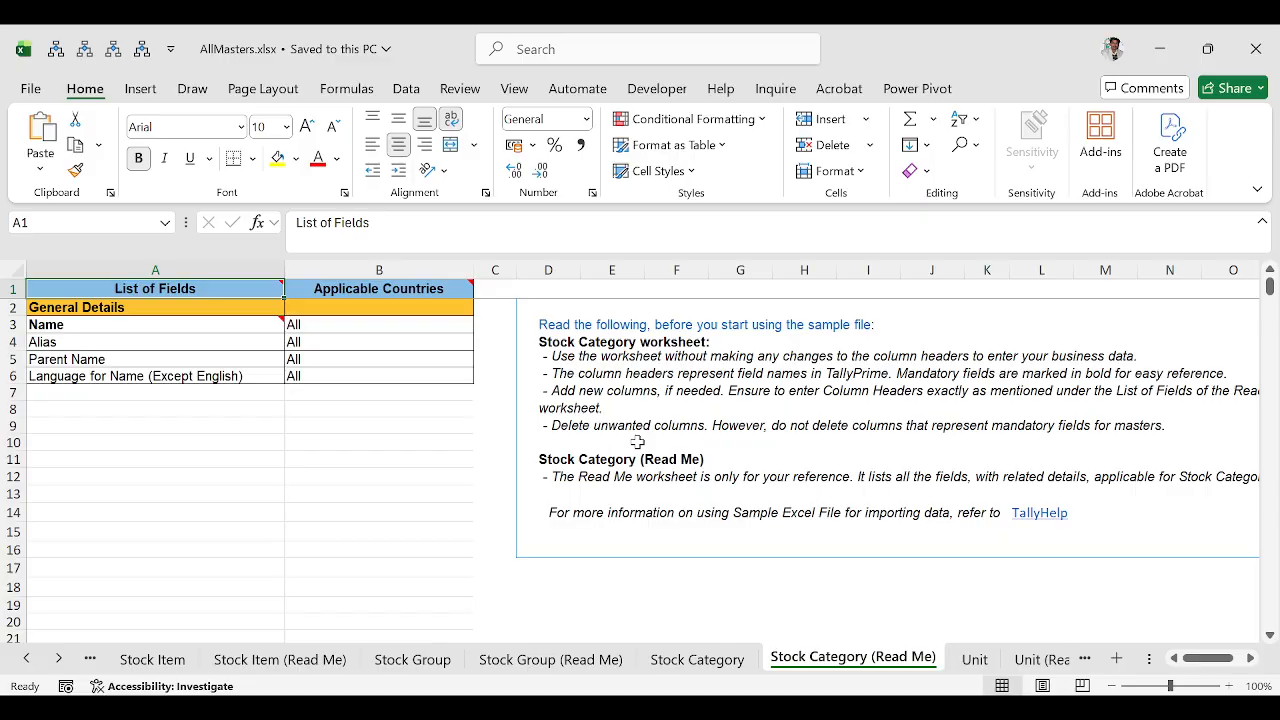
key(ctrl+Page_Down)
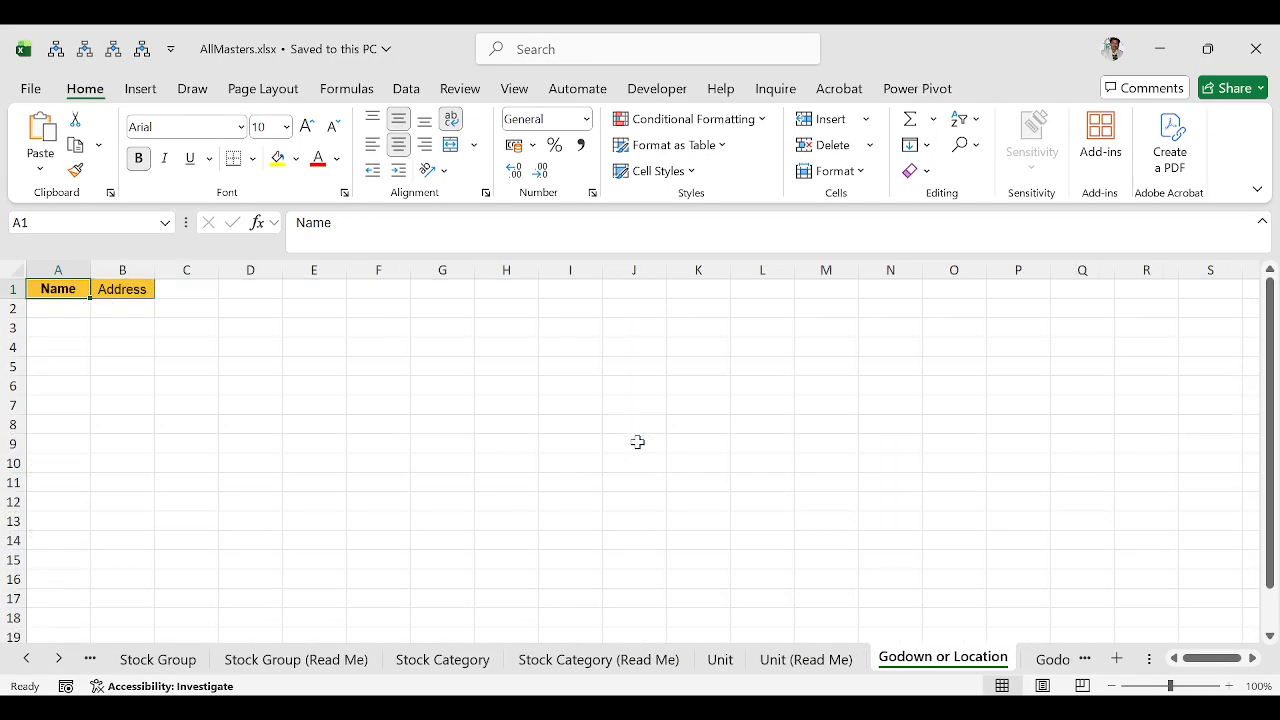
key(ctrl+Page_Down)
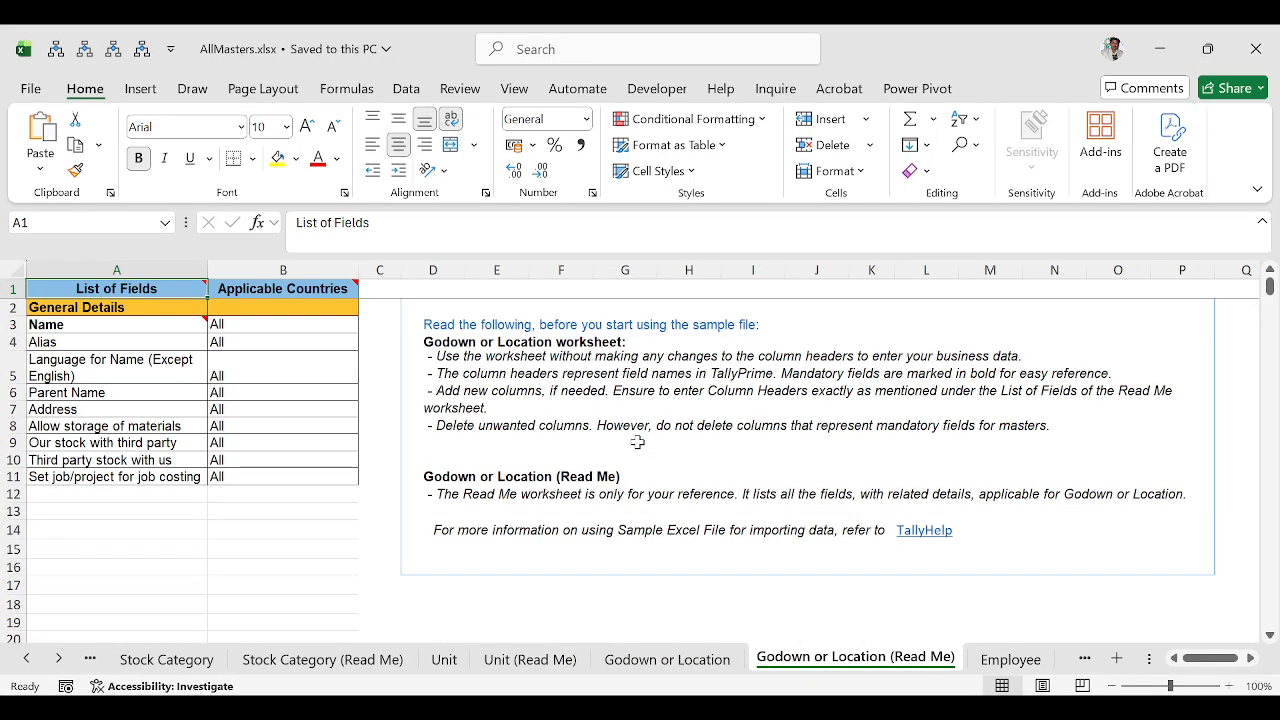
Review the payroll worksheets for Employee, Employee Group, Employee Category and Attendance Type
key(ctrl+Page_Down)
key(ctrl+Page_Down)
key(ctrl+Page_Down)
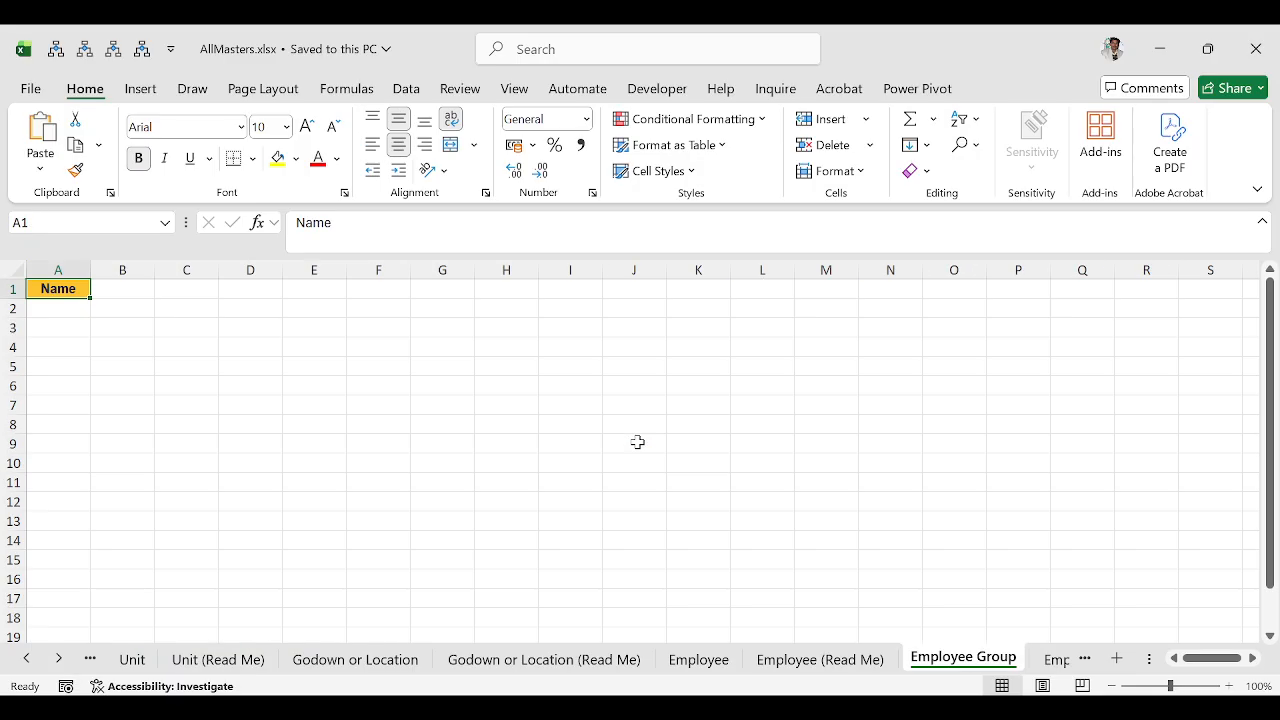
key(ctrl+Page_Down)
key(ctrl+Page_Down)
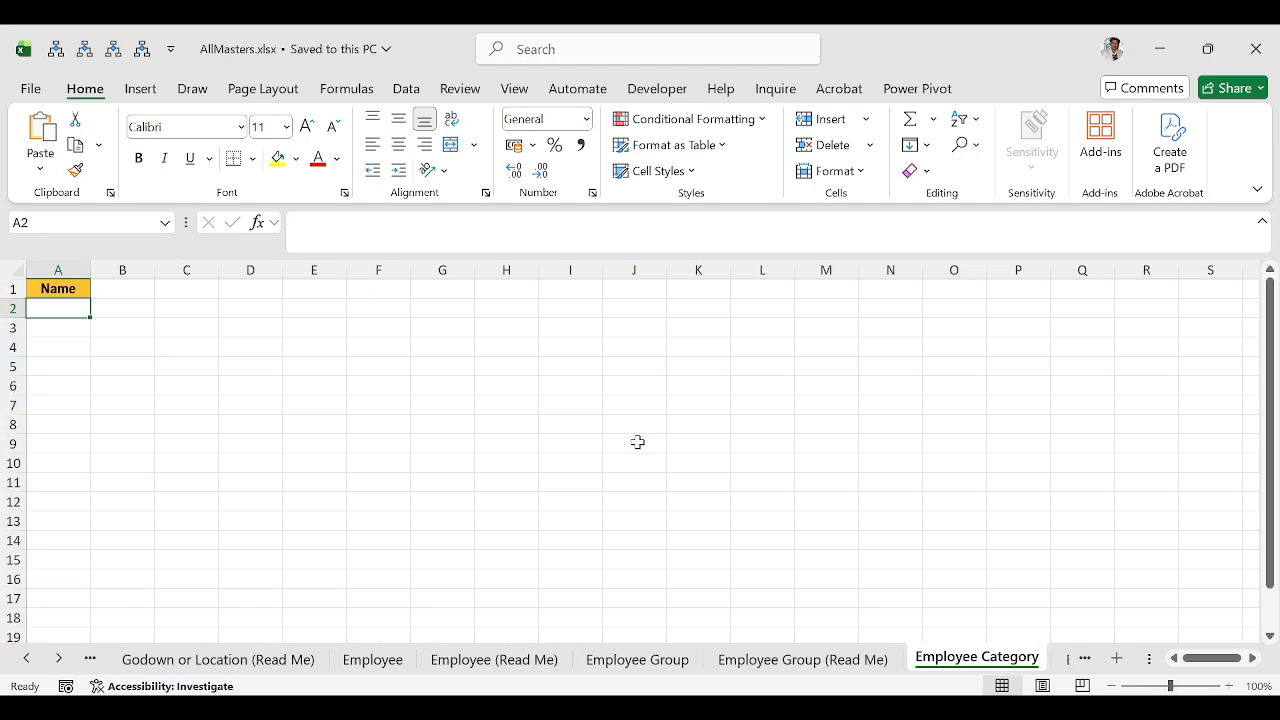
key(ctrl+Page_Down)
key(ctrl+Page_Down)
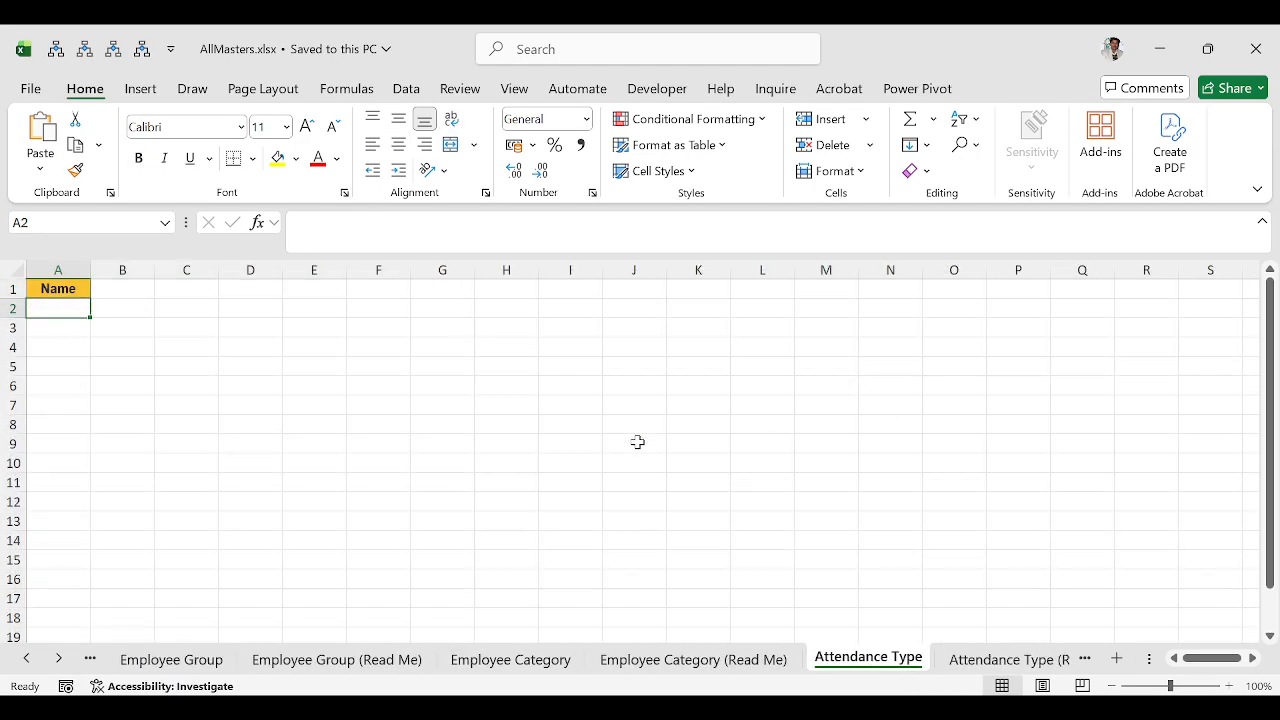
key(ctrl+Page_Down)
Go back through all the worksheets to the first one, Ledger
key(ctrl+Page_Up)
key(ctrl+Page_Up)
key(ctrl+Page_Up)
key(ctrl+Page_Up)
key(ctrl+Page_Up)
key(ctrl+Page_Up)
key(ctrl+Page_Up)
key(ctrl+Page_Up)
key(ctrl+Page_Up)
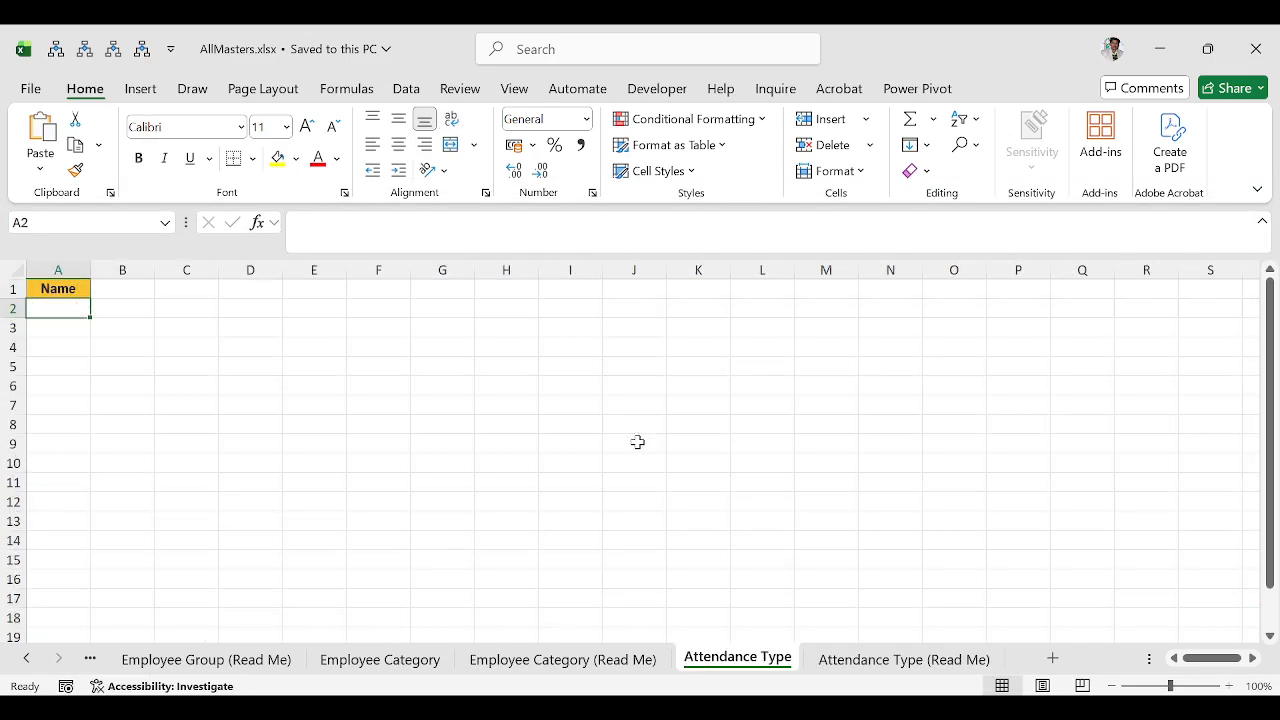
key(ctrl+Page_Up)
key(ctrl+Page_Up)
key(ctrl+Page_Up)
key(ctrl+Page_Up)
key(ctrl+Page_Up)
key(ctrl+Page_Up)
key(ctrl+Page_Up)
key(ctrl+Page_Up)
key(ctrl+Page_Up)
key(ctrl+Page_Up)
key(ctrl+Page_Up)
key(ctrl+Page_Up)
key(ctrl+Page_Up)
key(ctrl+Page_Up)
key(ctrl+Page_Up)
key(ctrl+Page_Up)
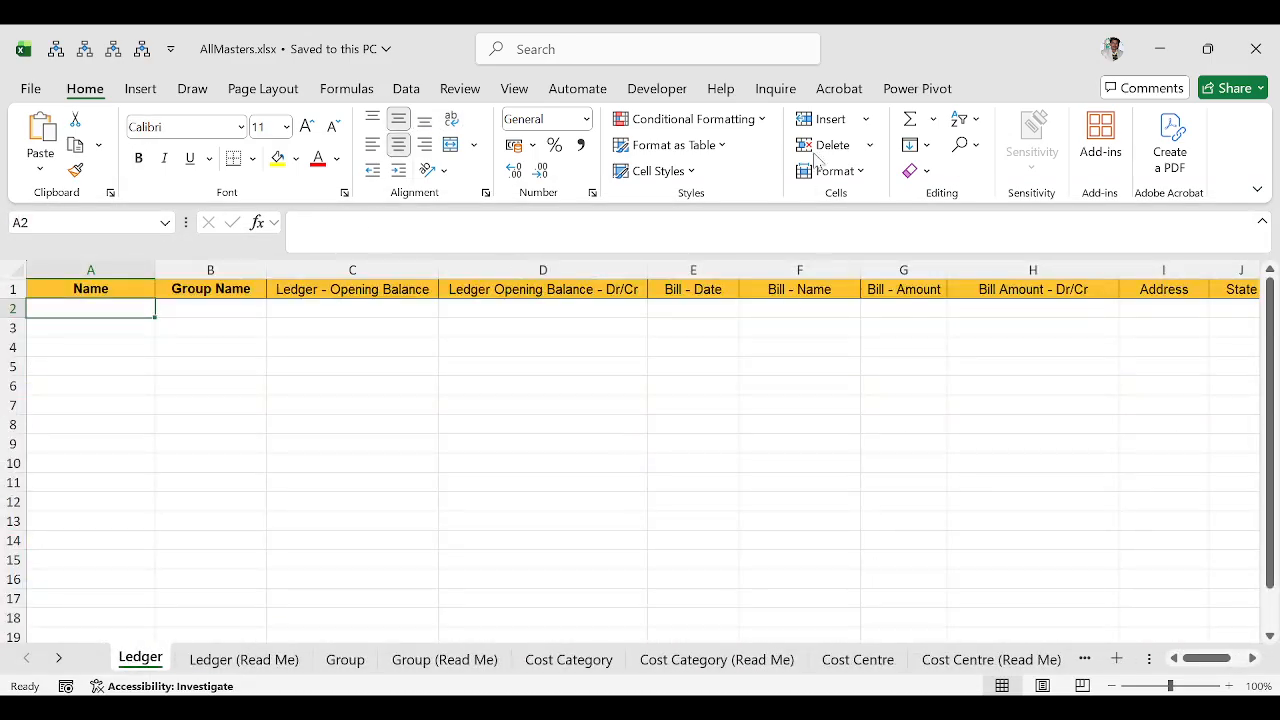
Look over the Ledger worksheet's column headings from Name through Address and close the AllMasters workbook
click(492, 385)
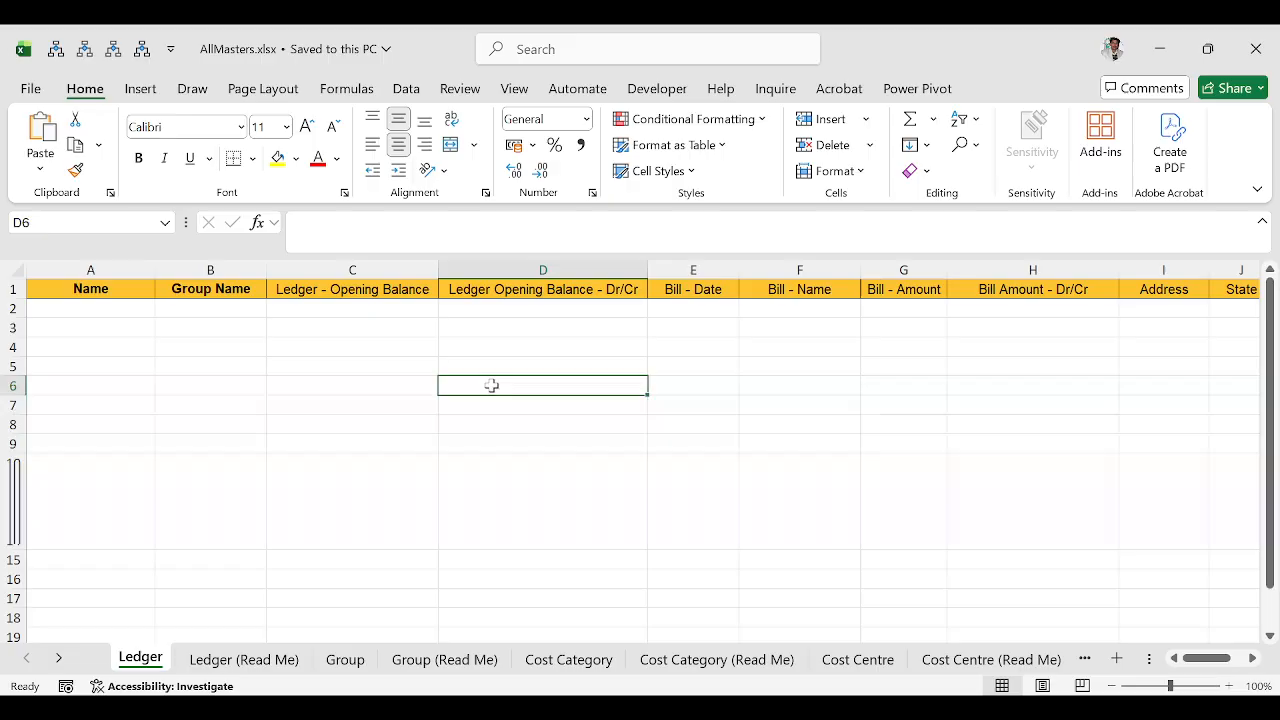
click(142, 345)
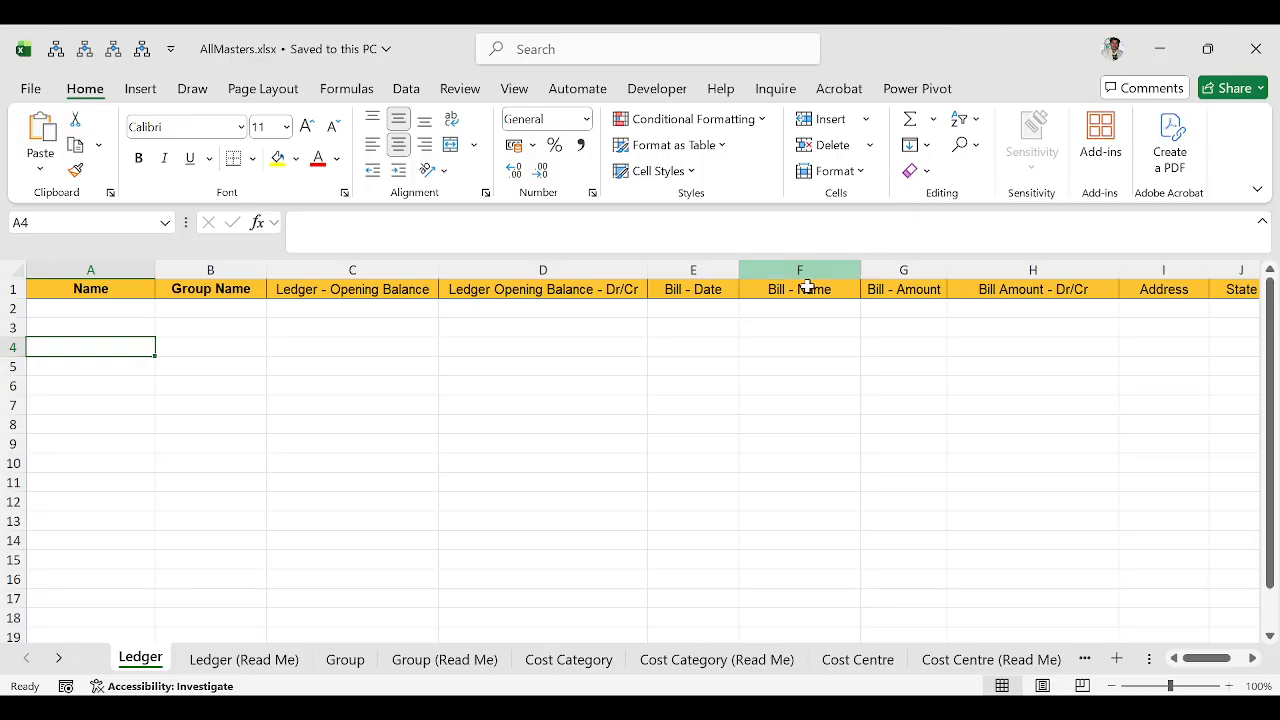
click(410, 400)
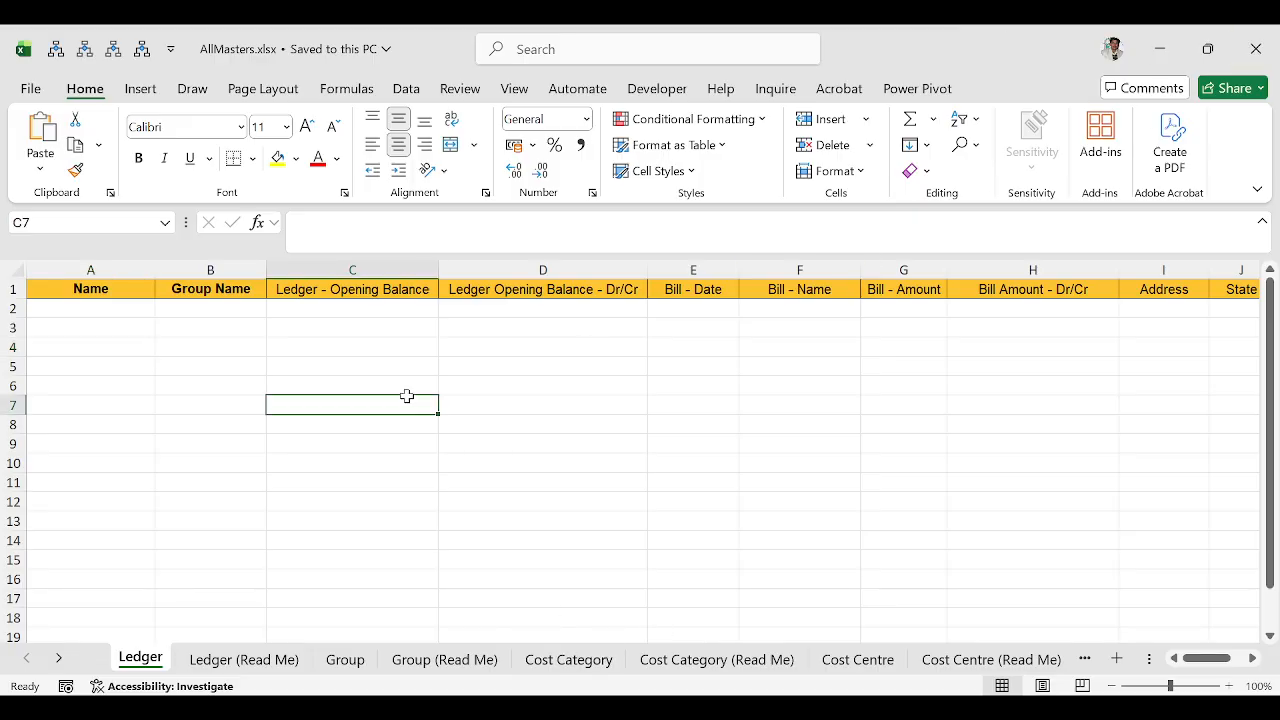
click(542, 369)
click(800, 367)
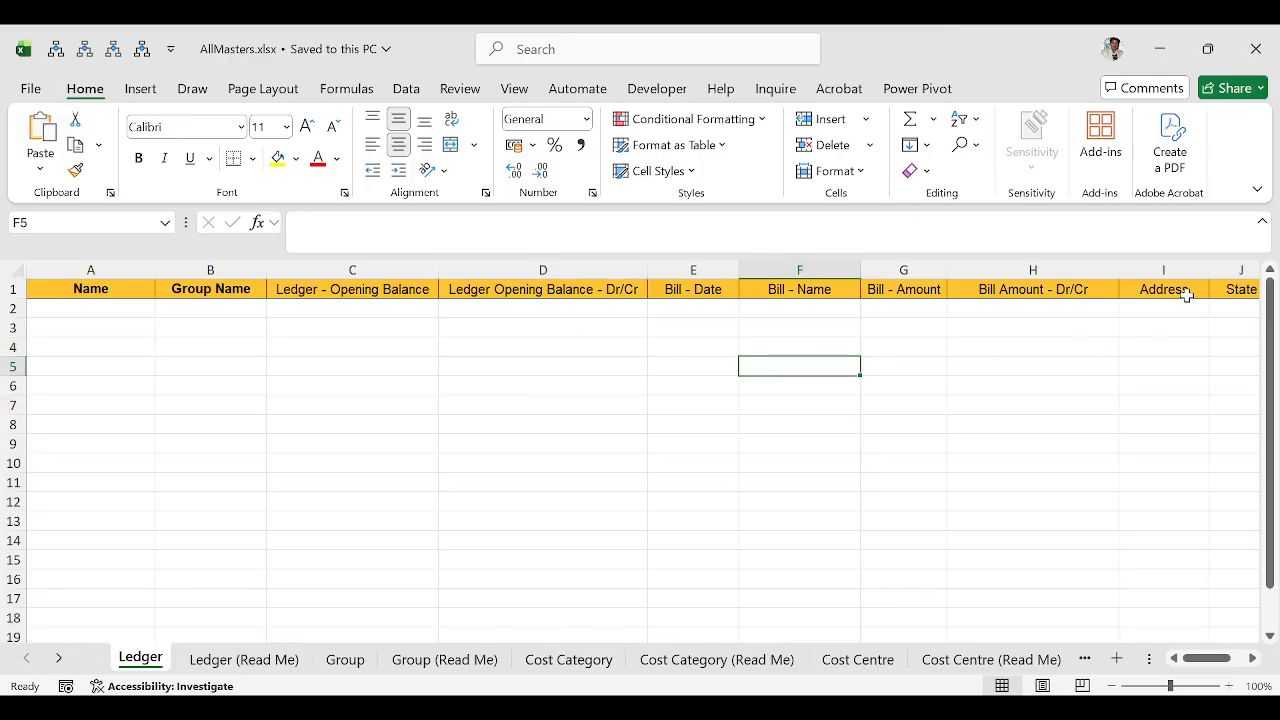
click(1062, 391)
click(1152, 352)
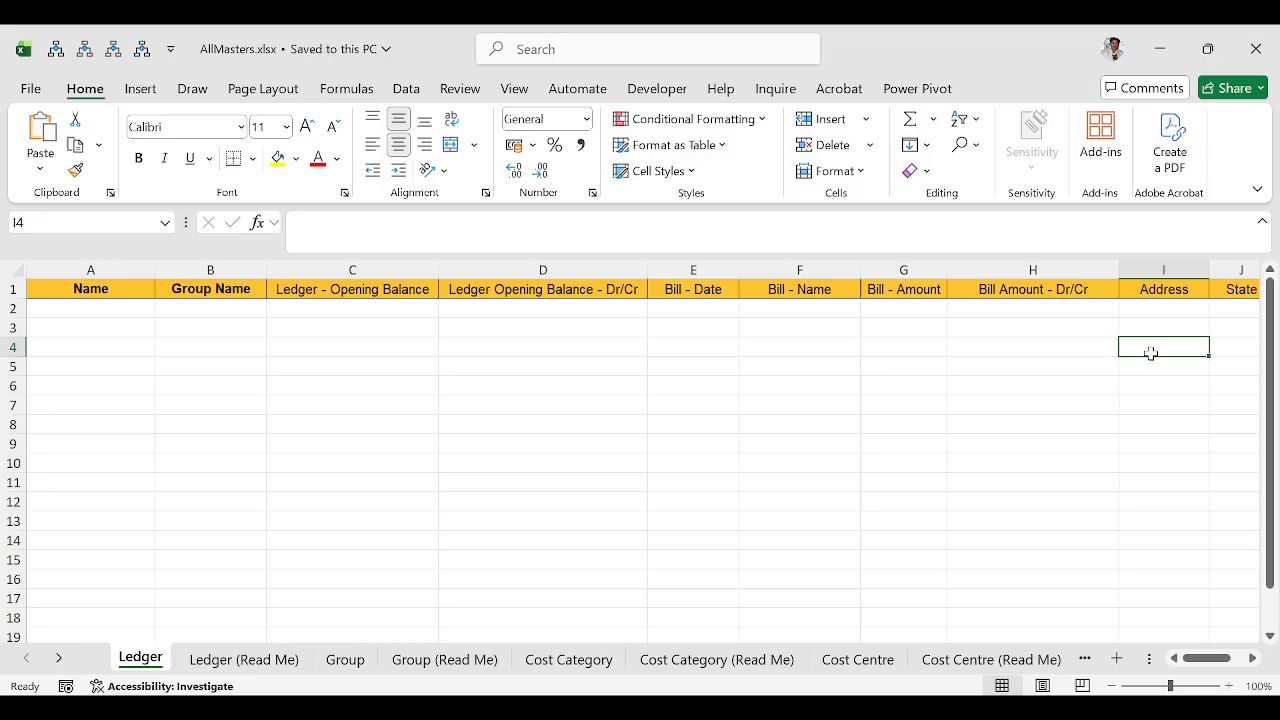
click(977, 367)
click(1273, 42)
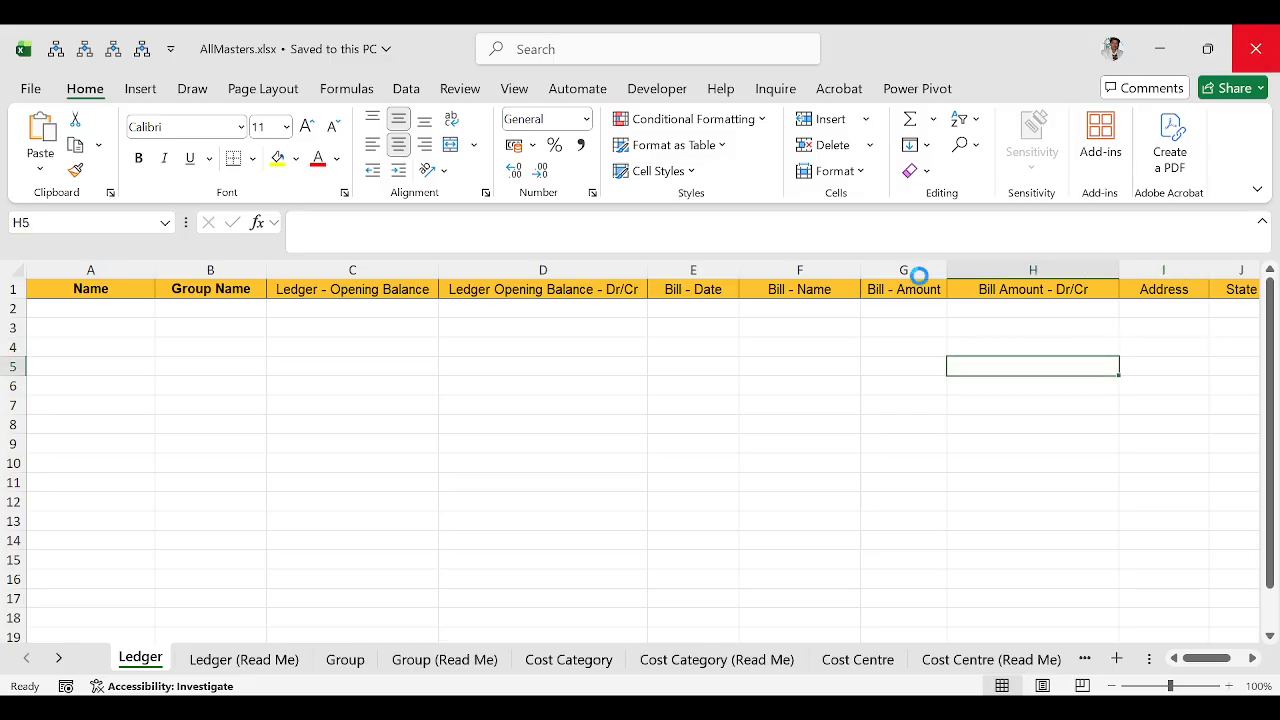